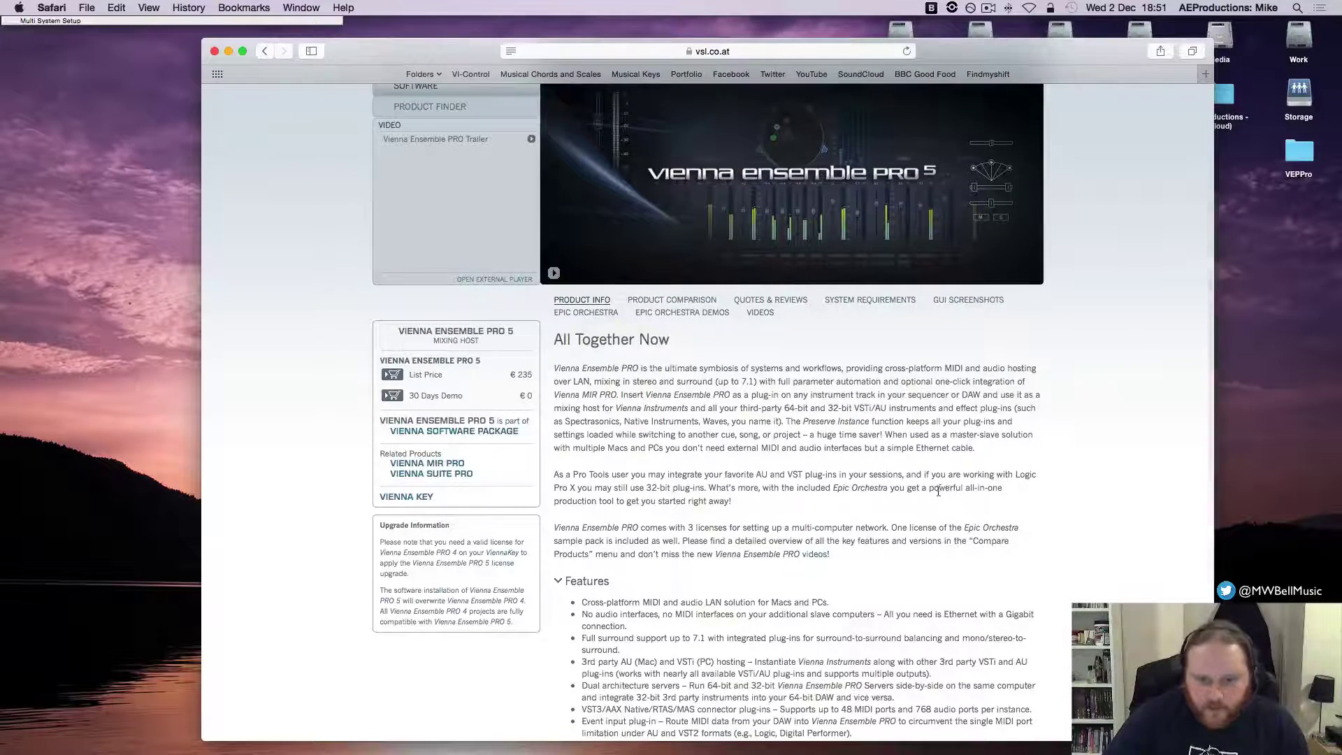
Review the Vienna Ensemble PRO 5 product page, covering its description, licence information and features list
scroll(936, 489, up, 3)
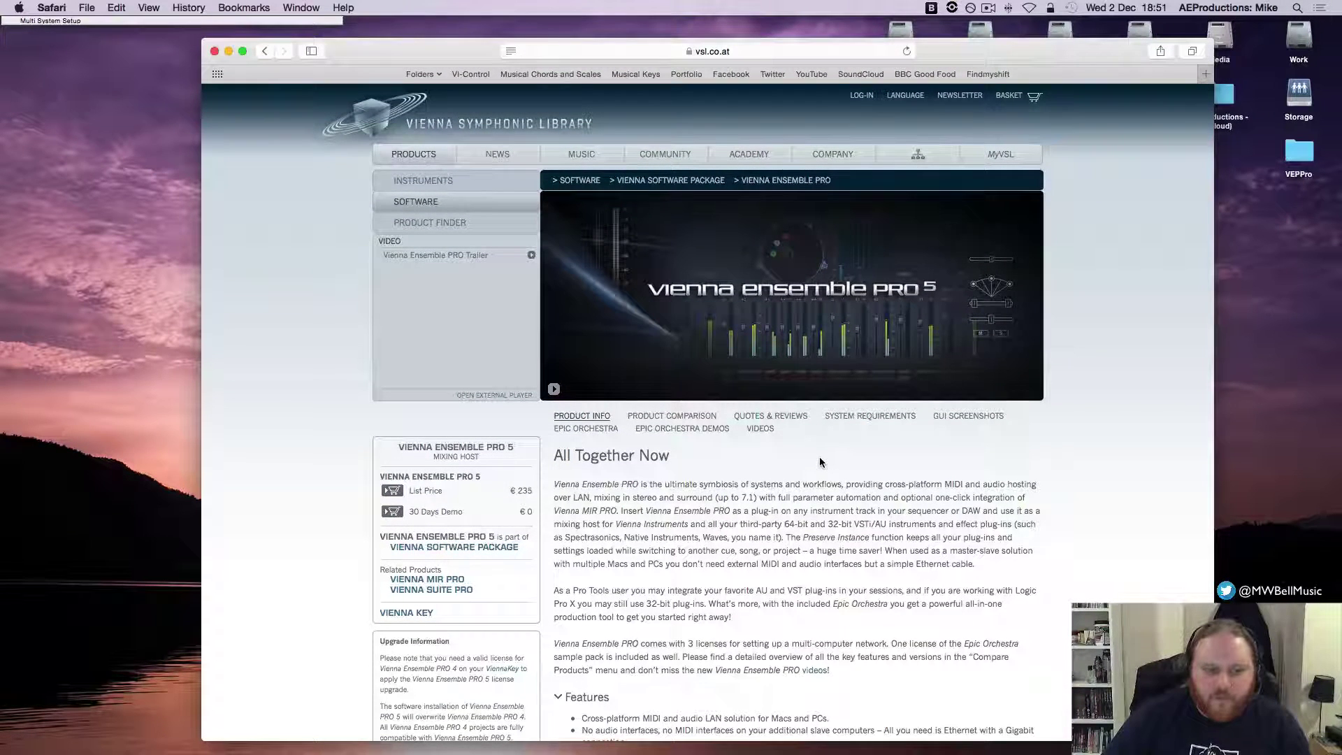
scroll(819, 456, down, 1)
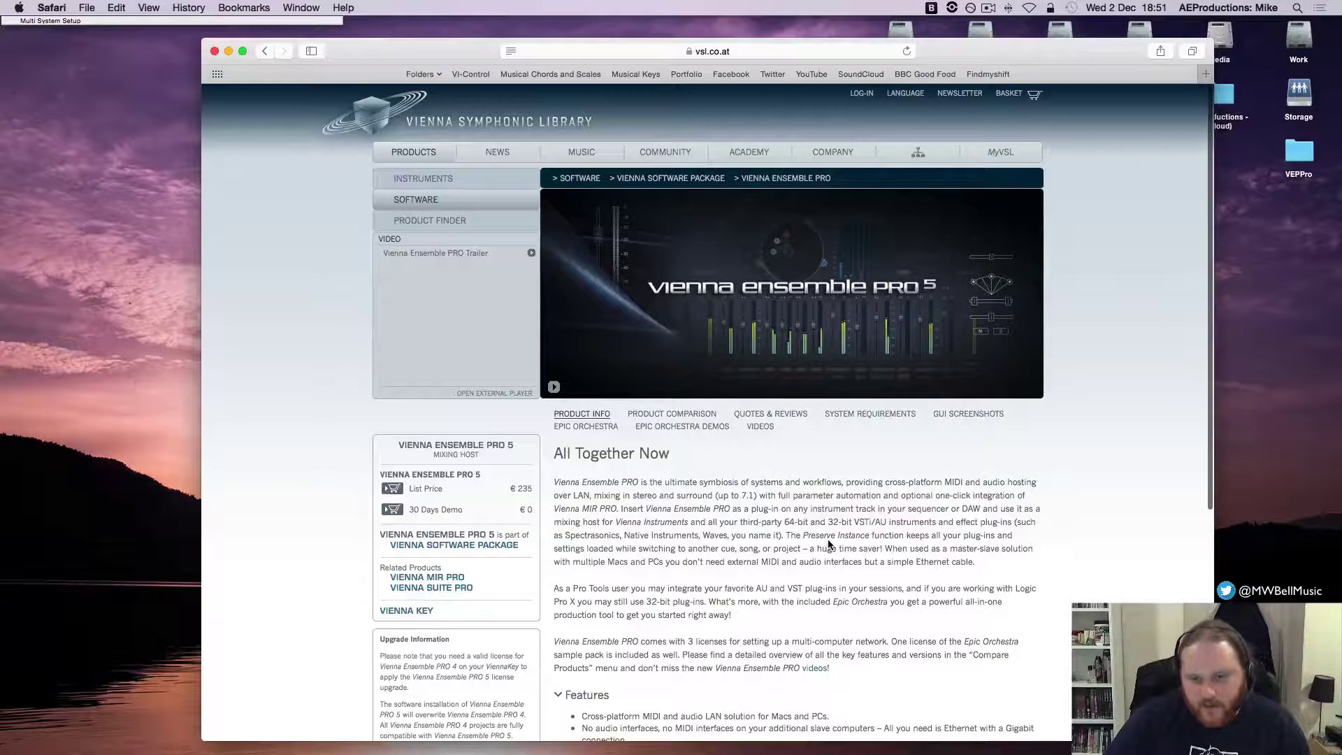
scroll(828, 544, down, 5)
scroll(828, 539, down, 4)
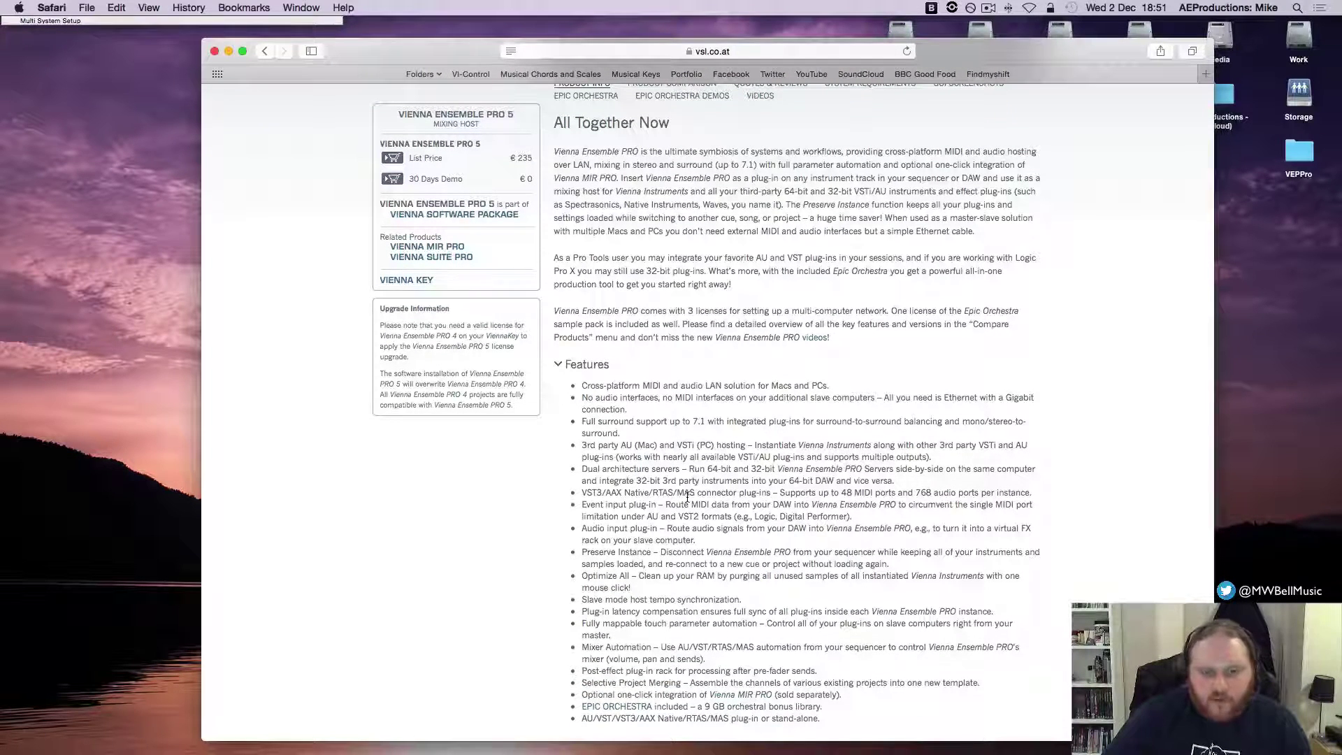
scroll(742, 467, down, 1)
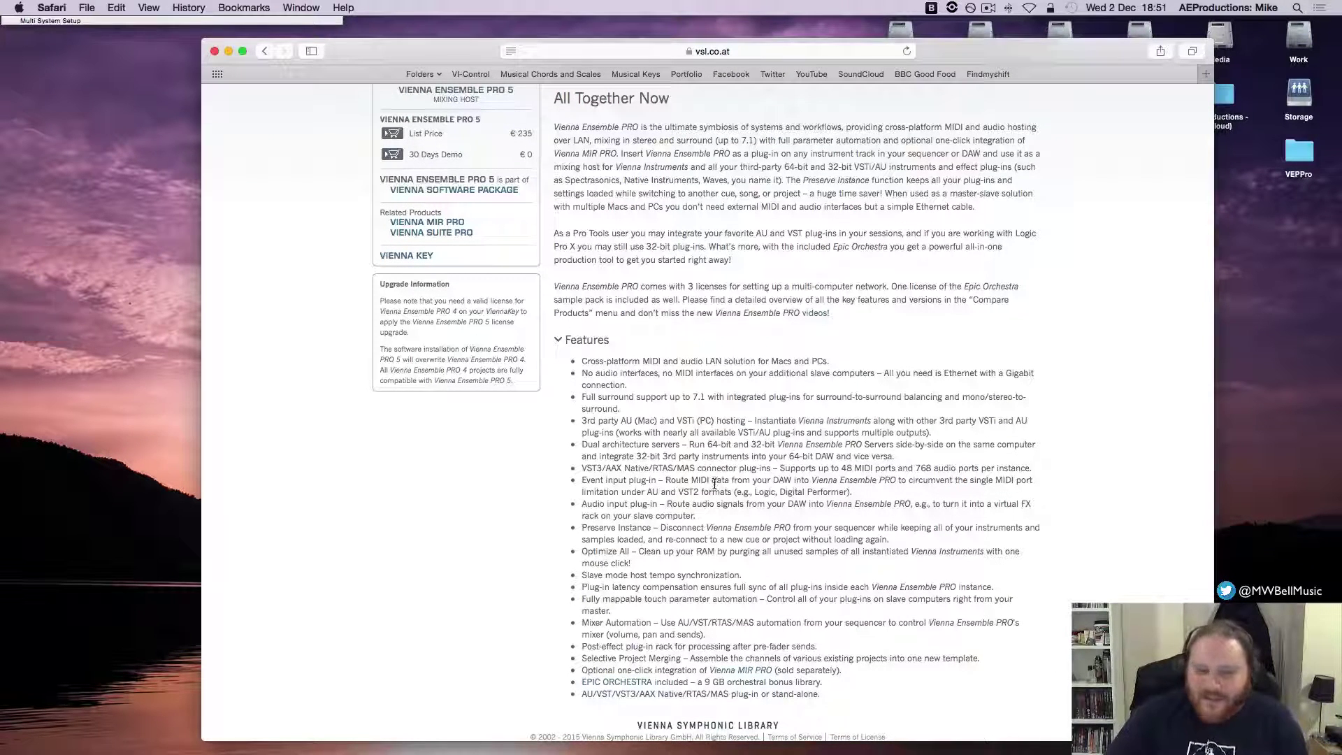
scroll(695, 531, up, 2)
scroll(696, 531, up, 10)
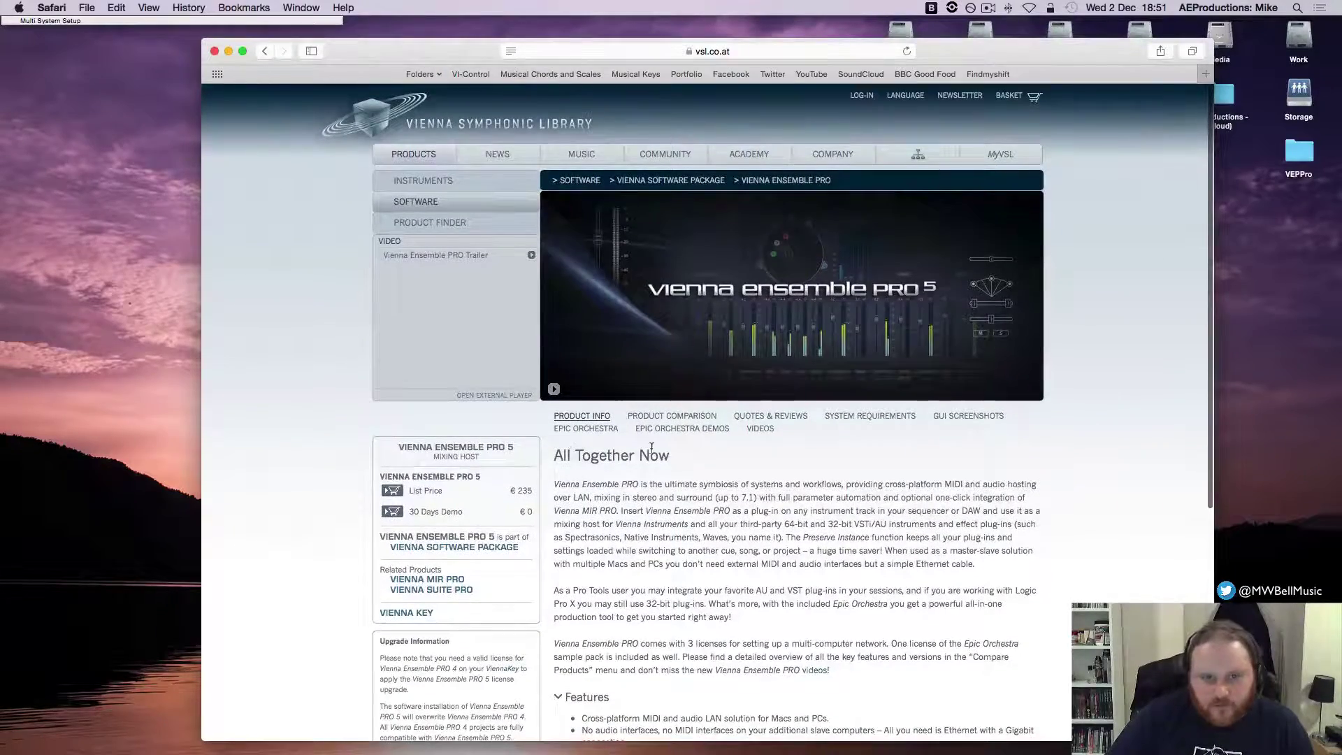
scroll(840, 504, down, 4)
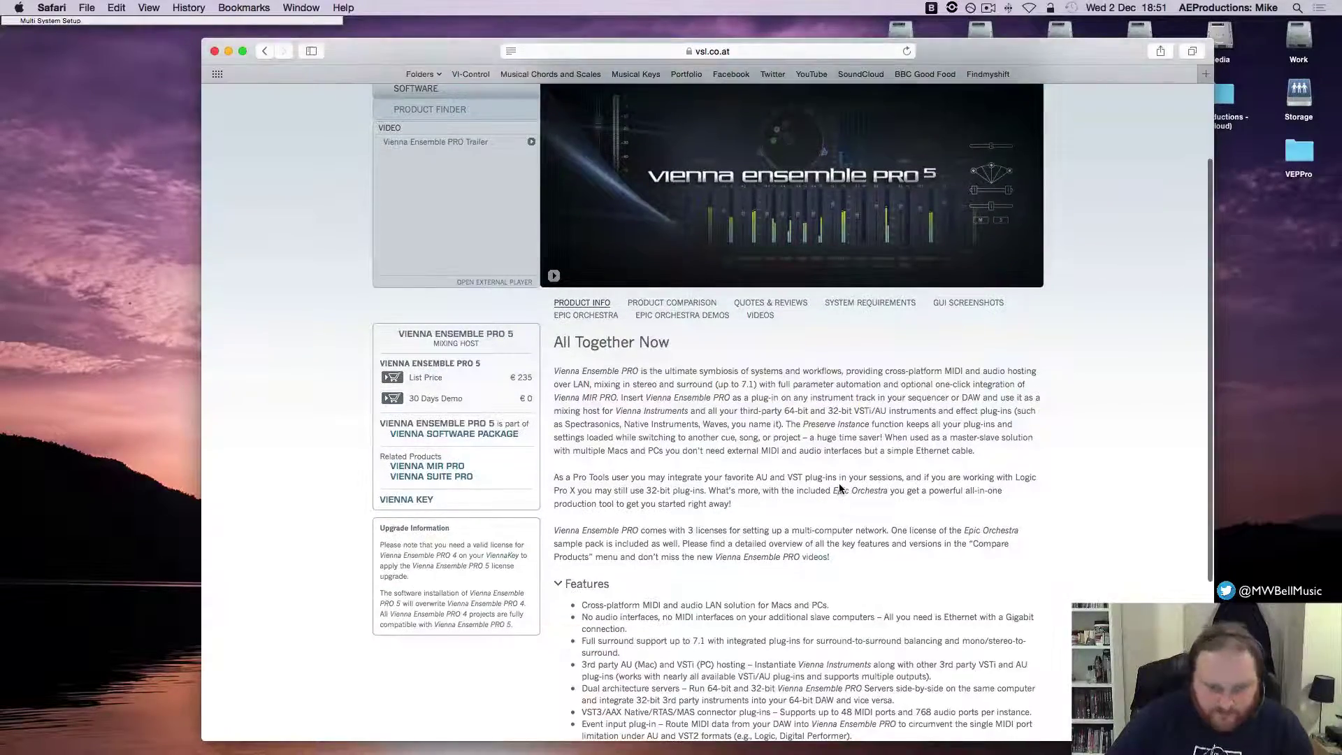
scroll(840, 486, down, 2)
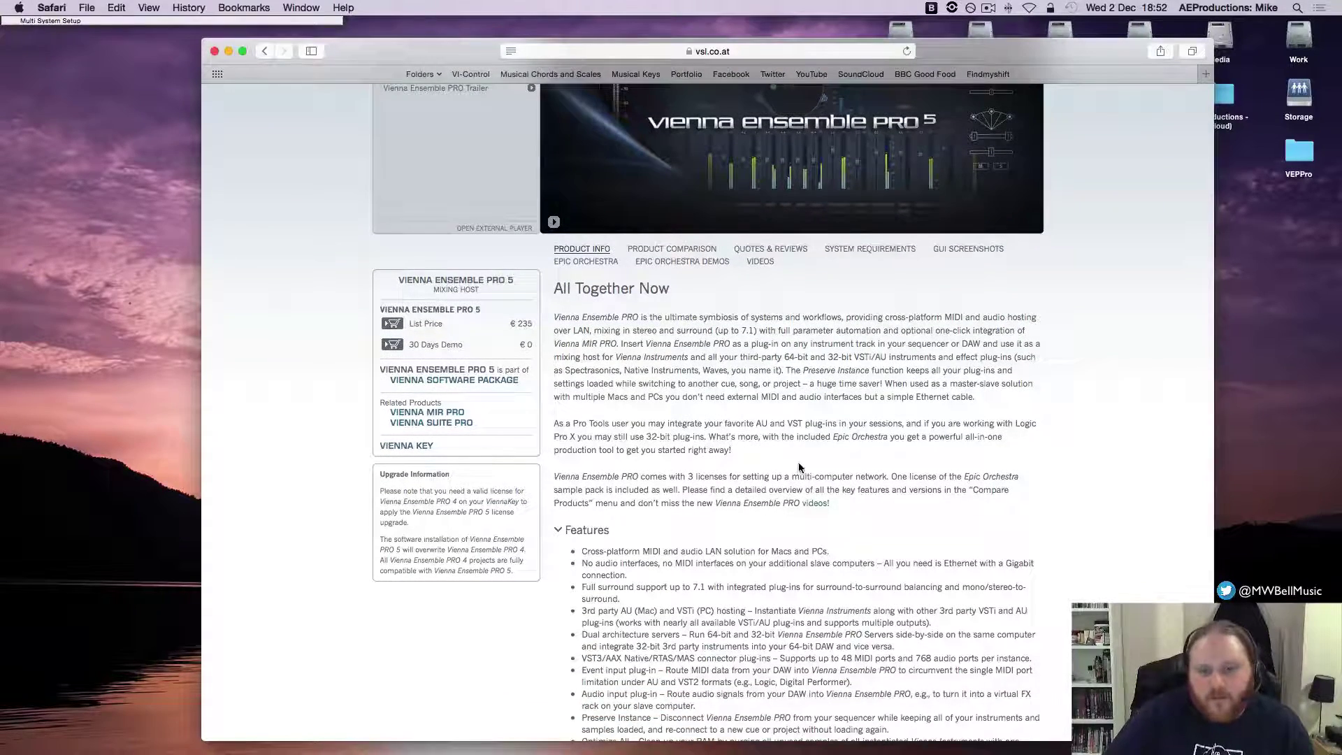
scroll(804, 476, down, 1)
scroll(751, 475, down, 2)
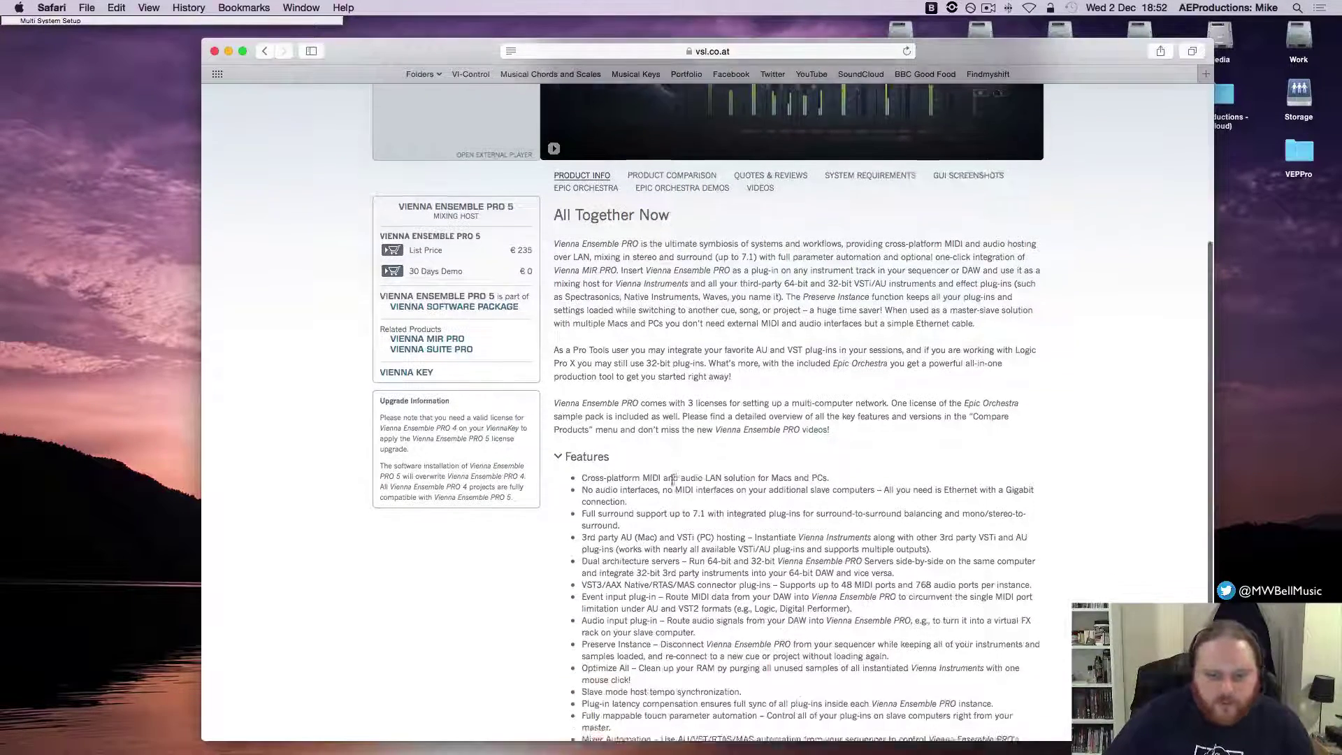
scroll(696, 498, down, 4)
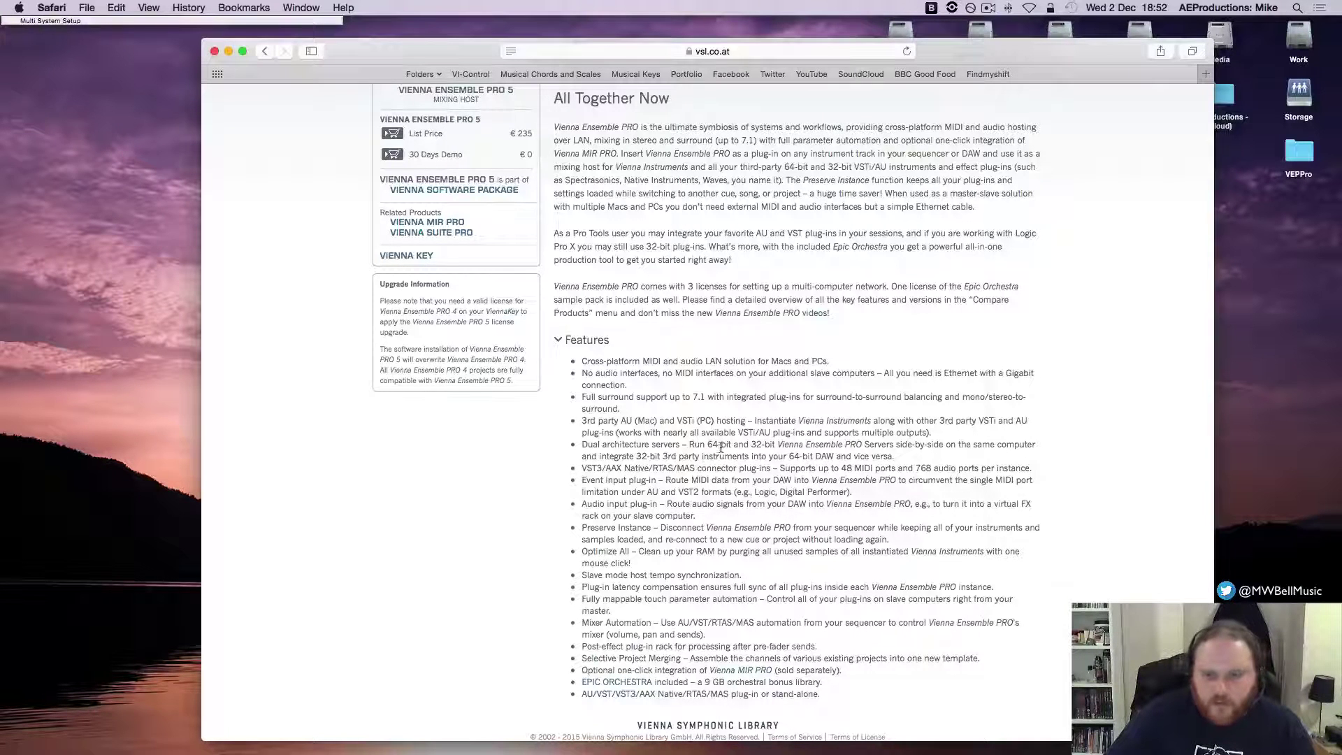
scroll(727, 447, down, 1)
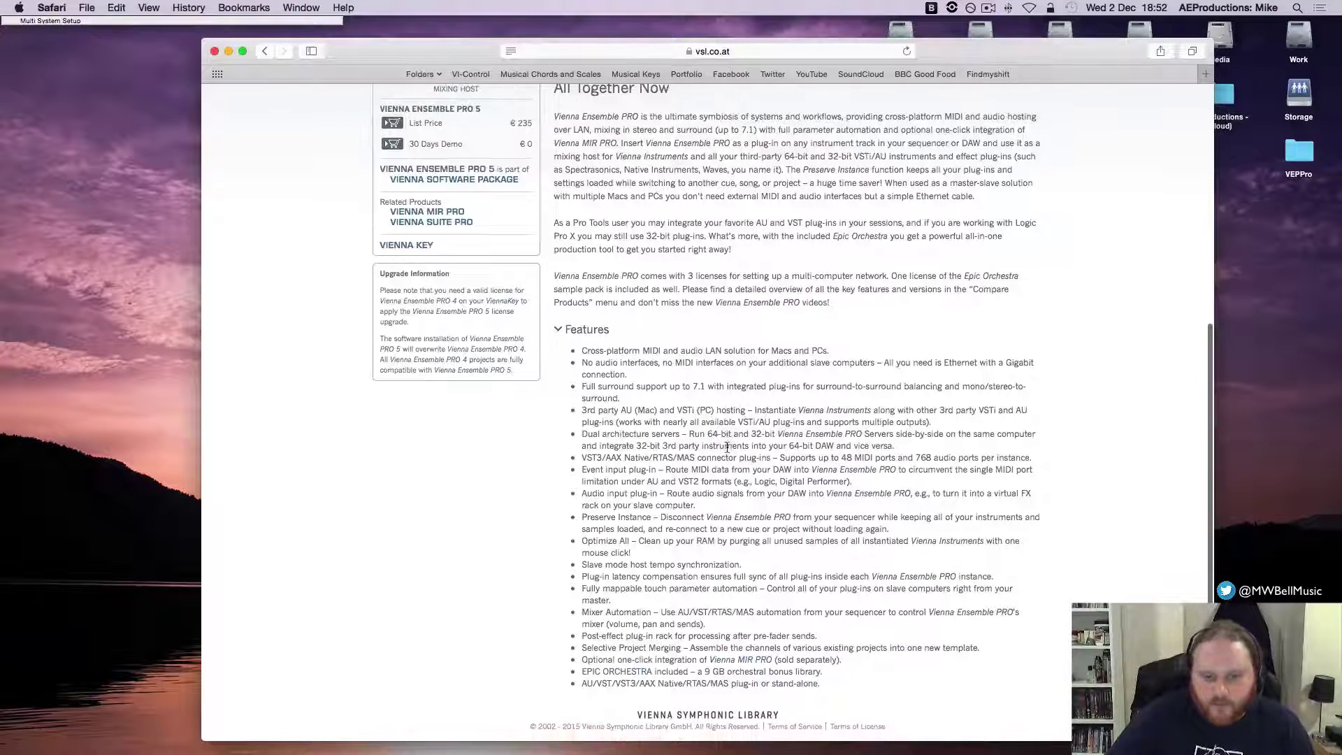
scroll(727, 447, up, 1)
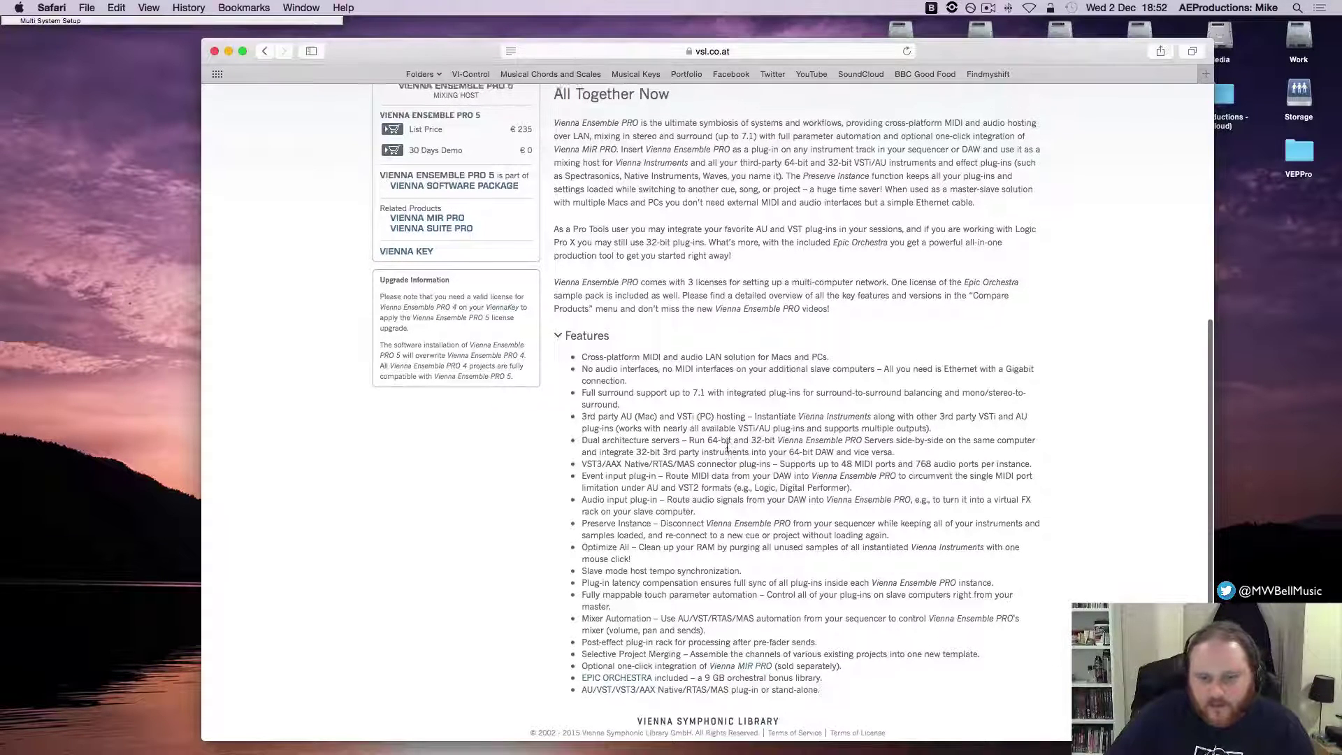
scroll(727, 447, up, 1)
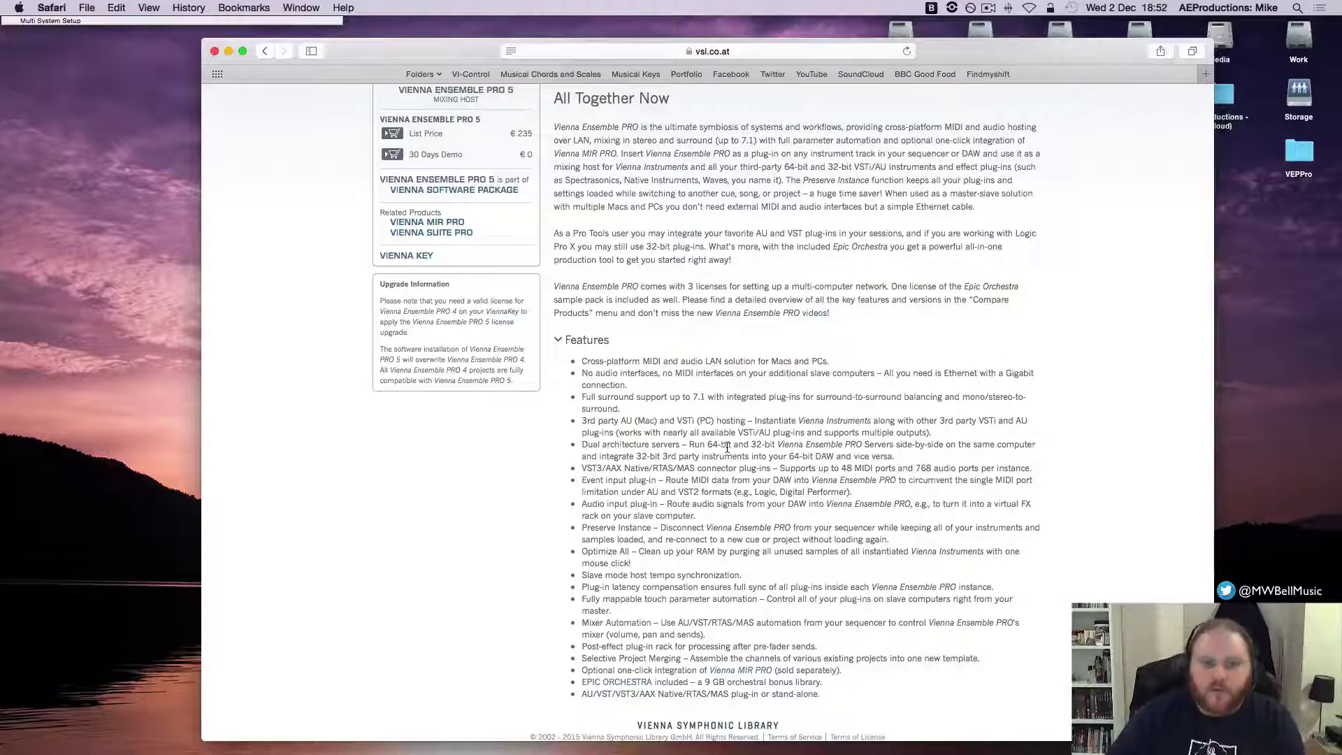
scroll(727, 447, up, 5)
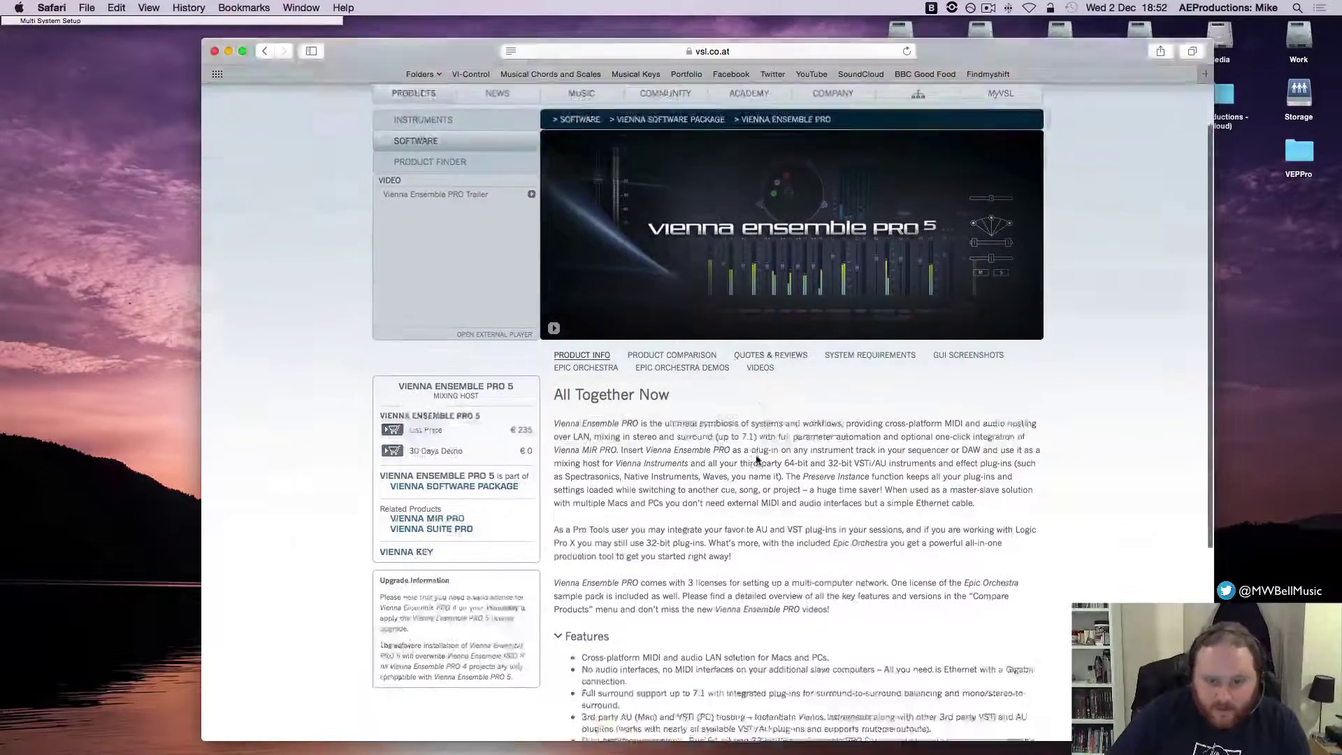
scroll(756, 459, down, 4)
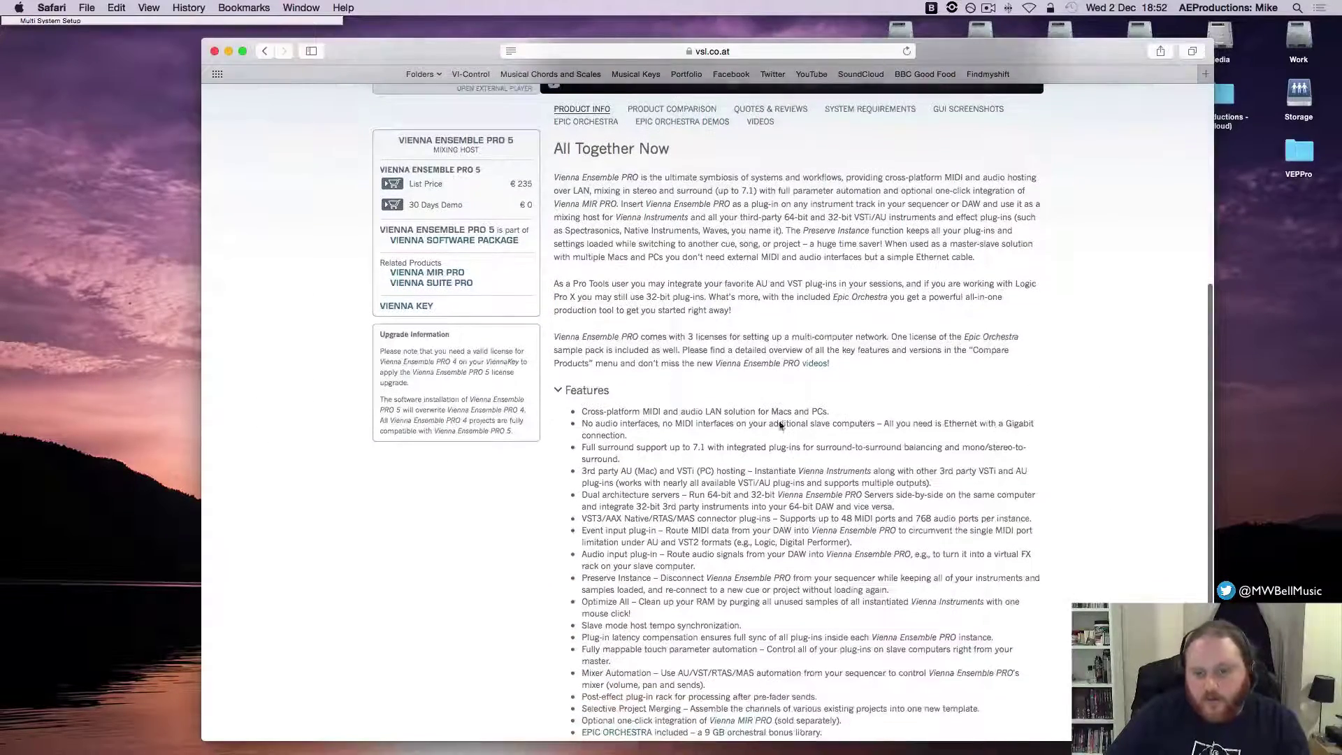
scroll(824, 447, down, 1)
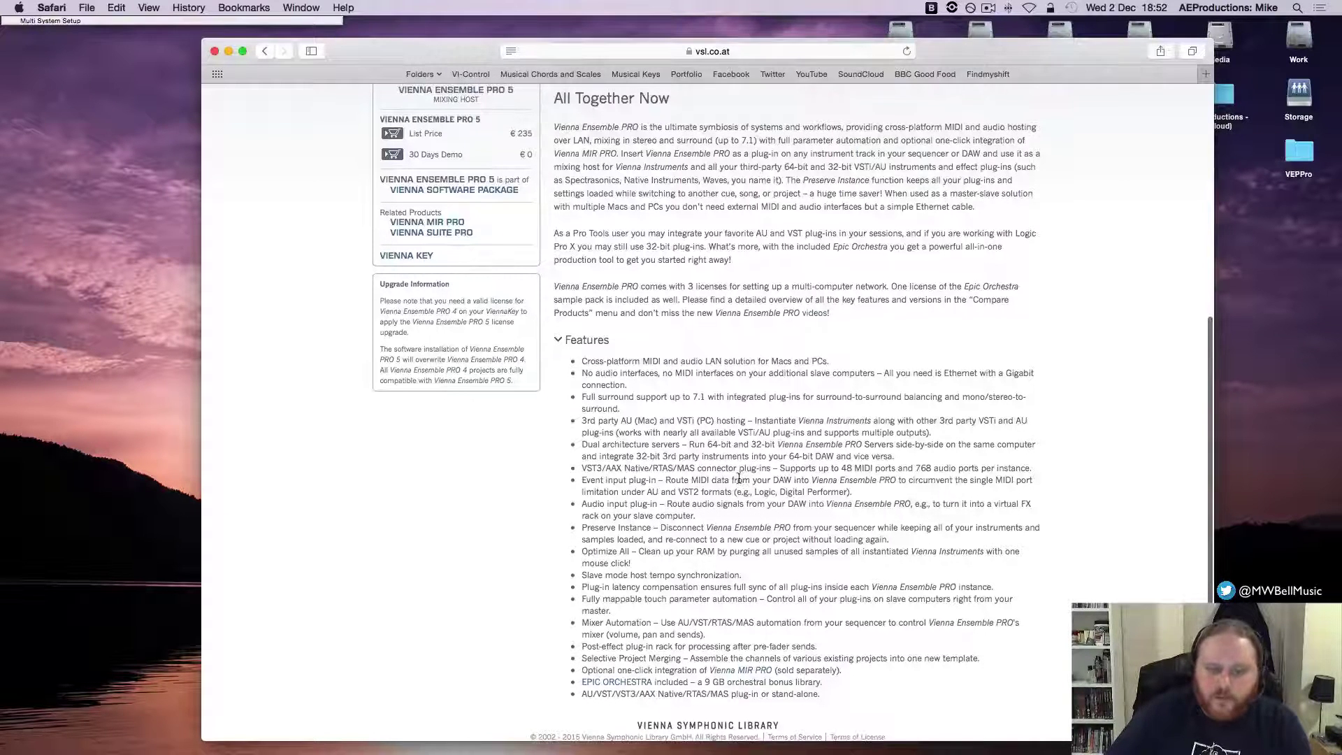
scroll(741, 479, down, 1)
scroll(739, 479, up, 1)
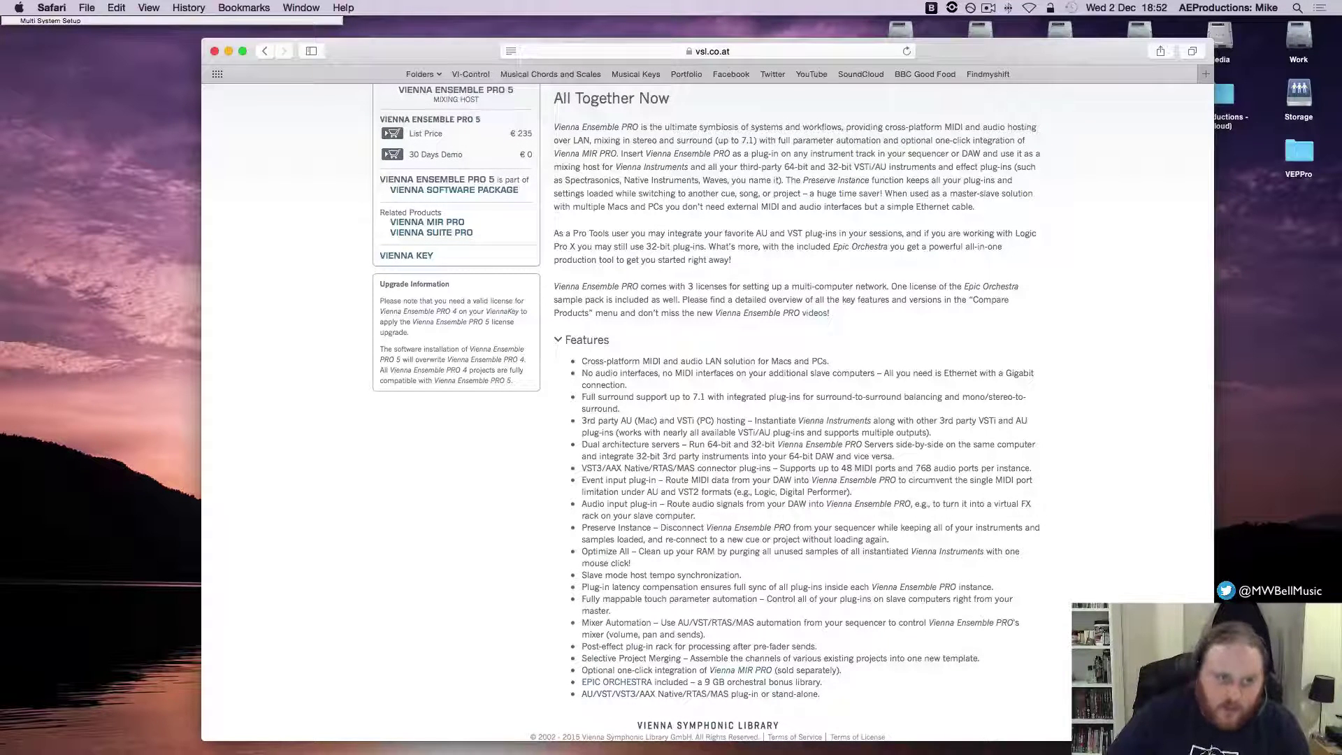
Show this Mac's system overview and place its window over the upper part of the product page
click(20, 8)
click(42, 21)
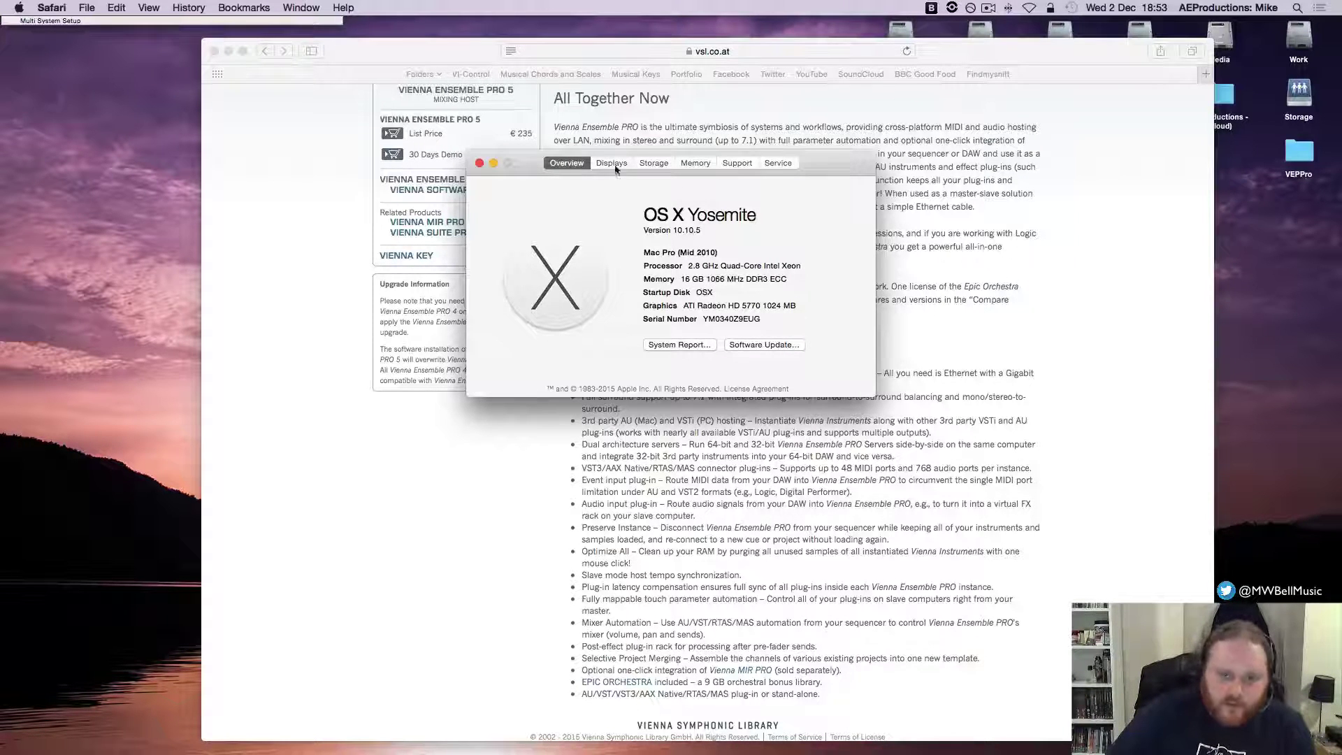
drag(523, 161, 742, 83)
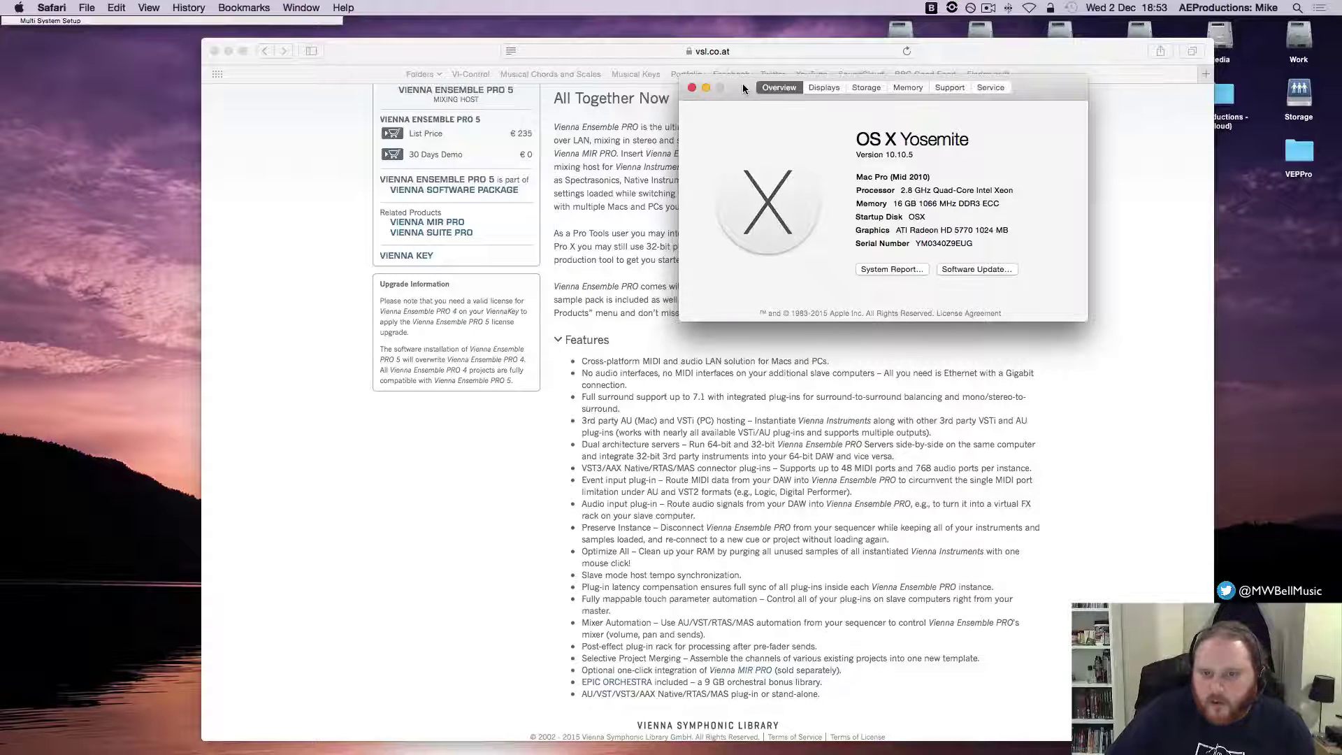
drag(742, 83, 732, 82)
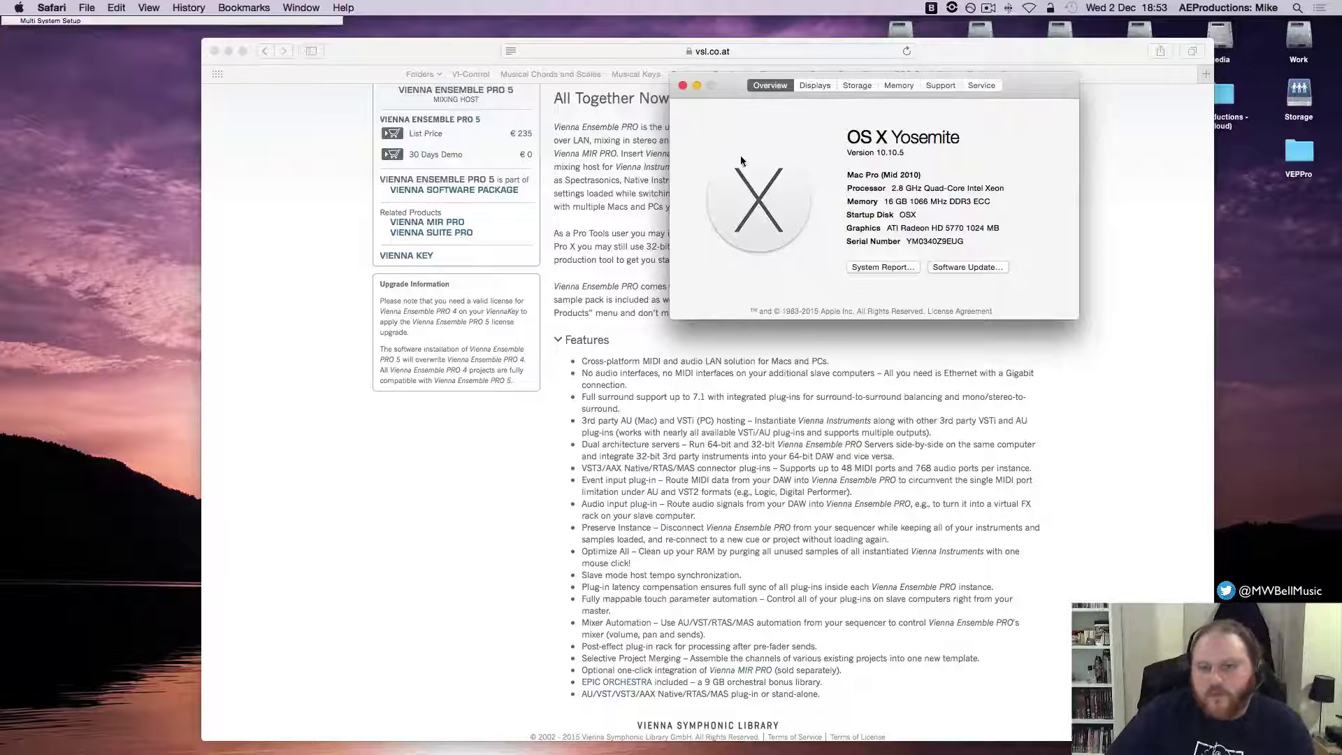
drag(736, 87, 595, 123)
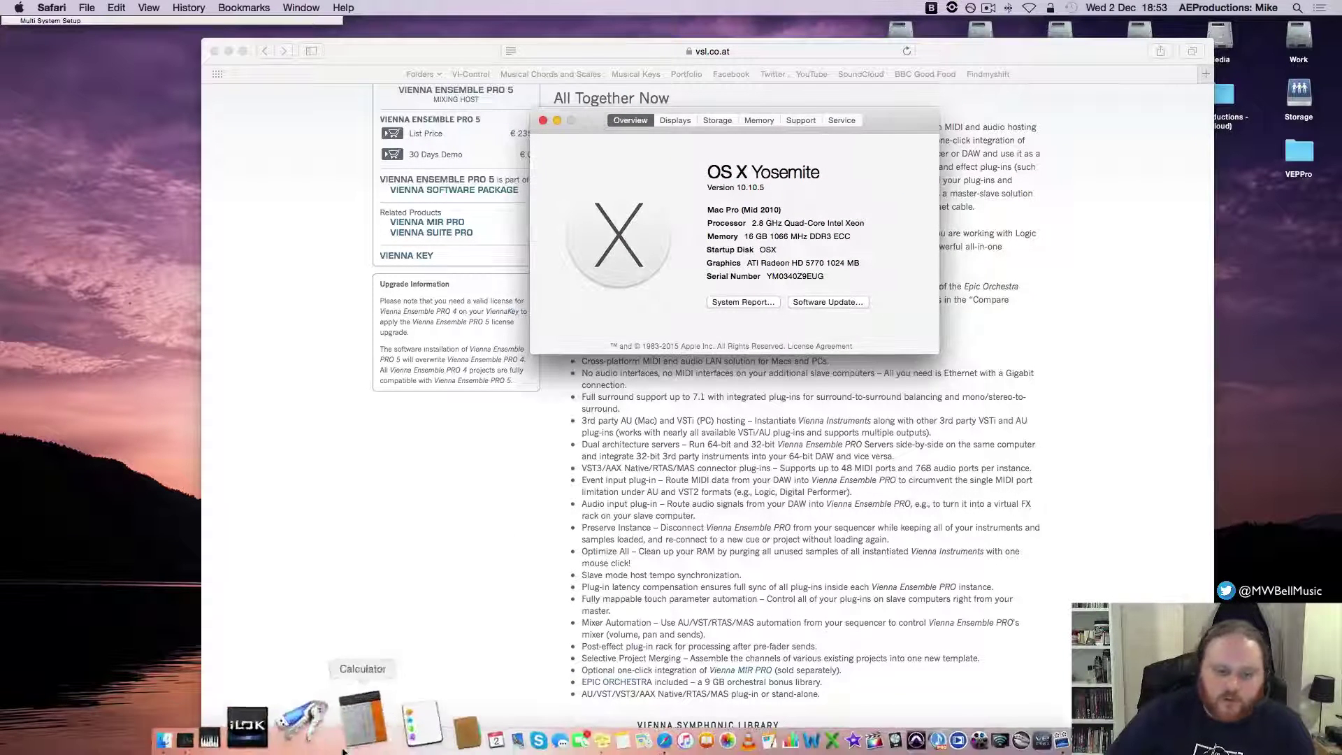
Start a screen-sharing session with the networked computer AEProductions: WH1 from Finder and make it full screen
click(260, 748)
scroll(383, 363, down, 5)
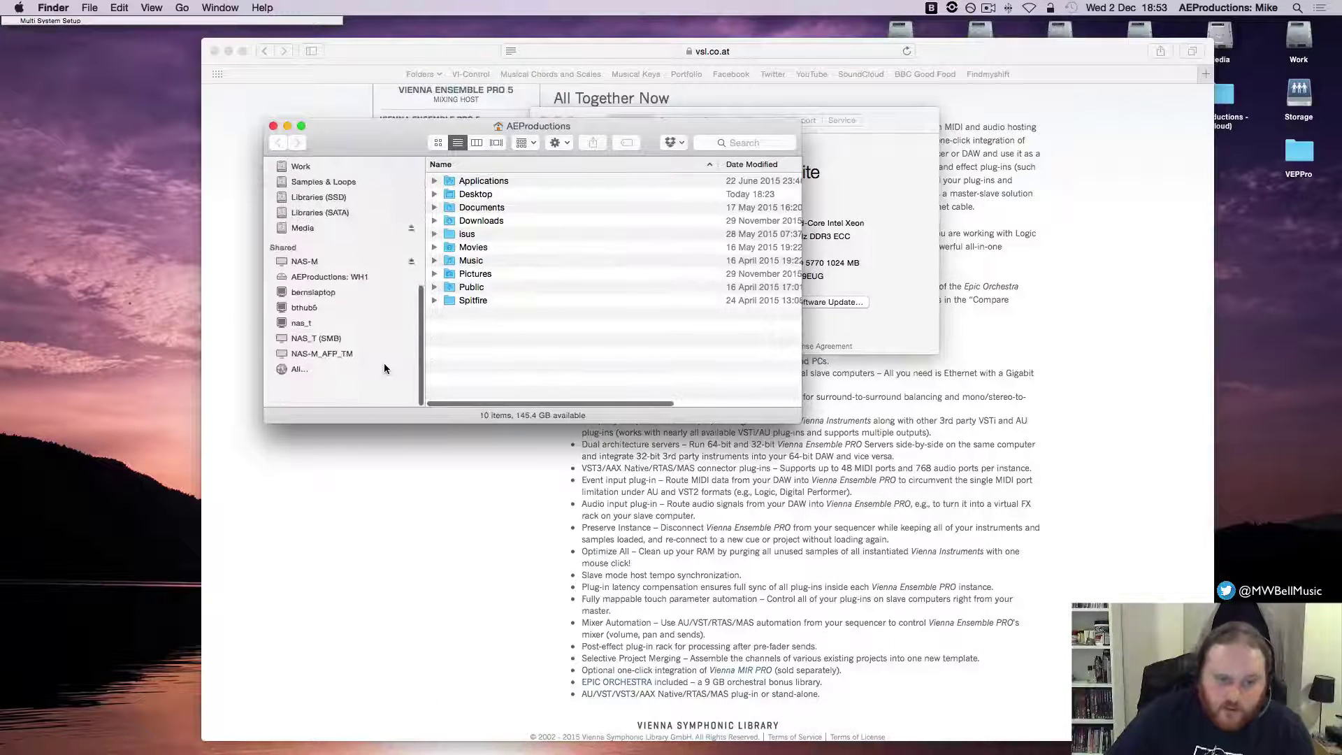
click(337, 308)
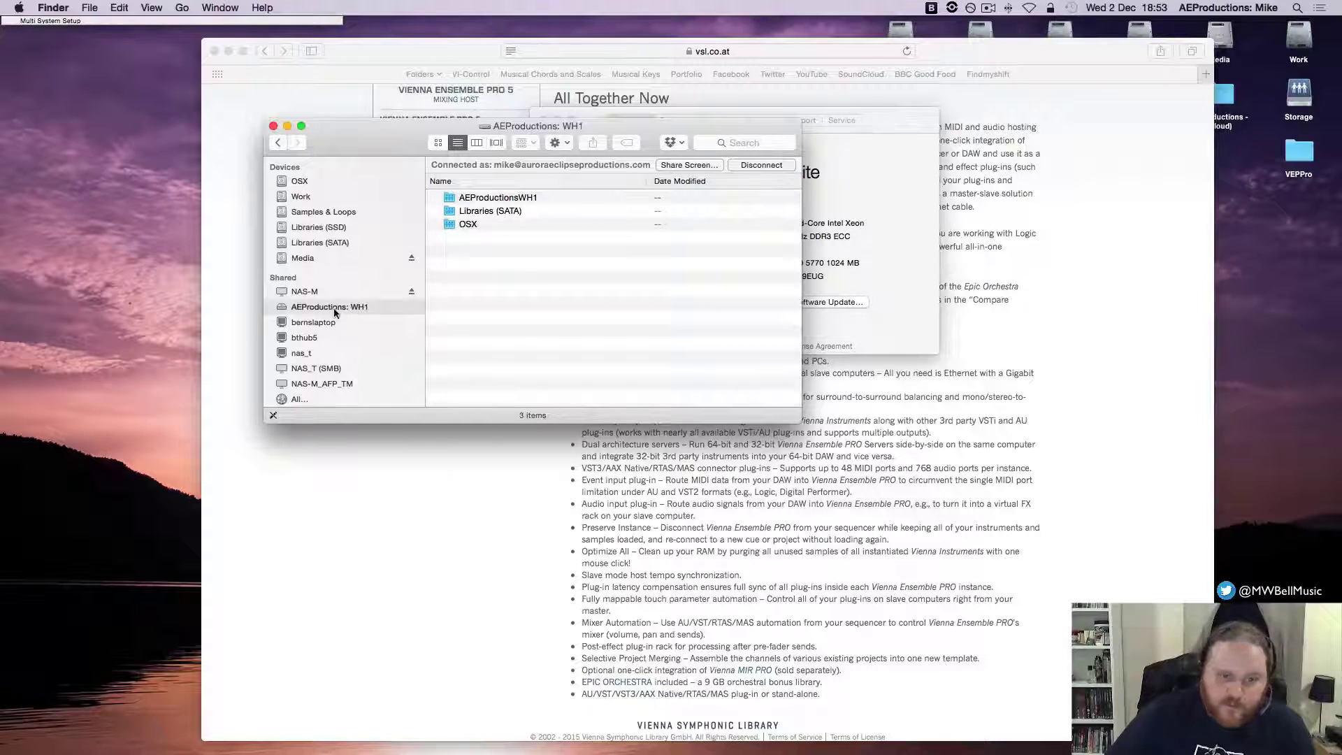
click(689, 165)
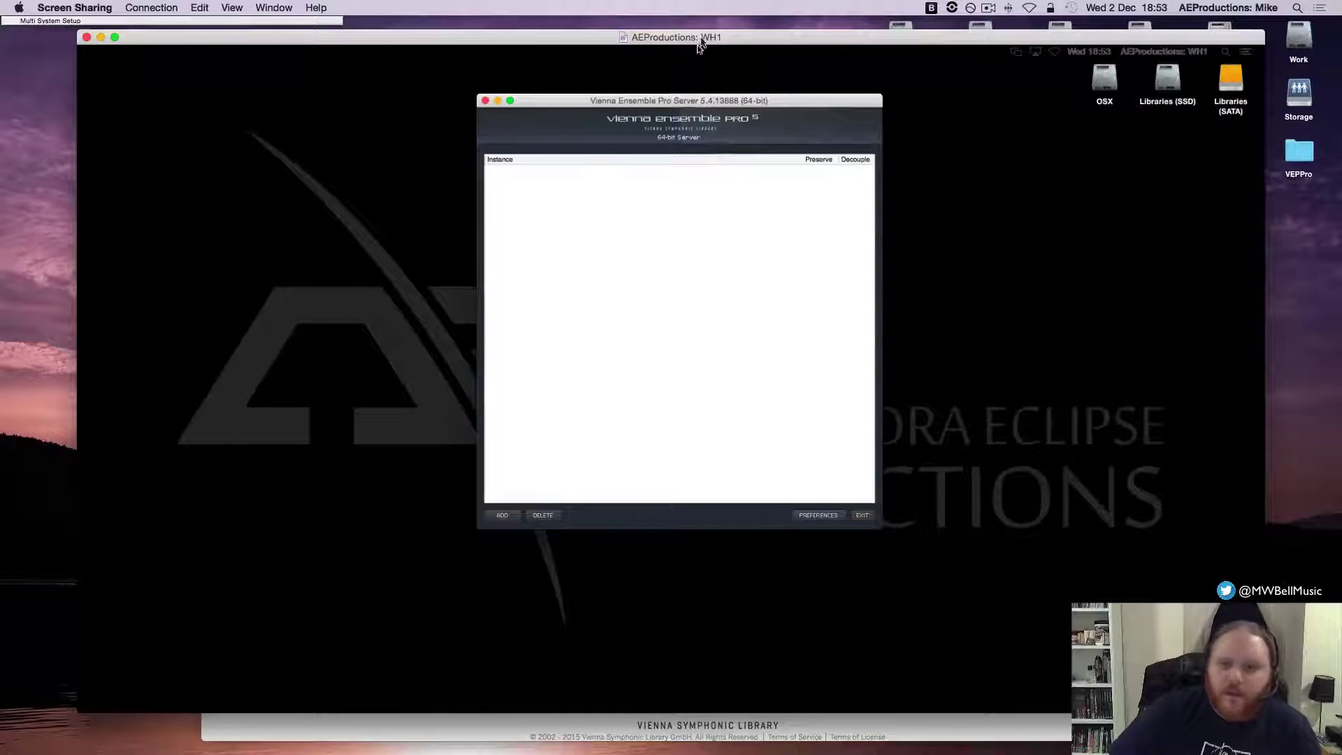
drag(702, 39, 708, 57)
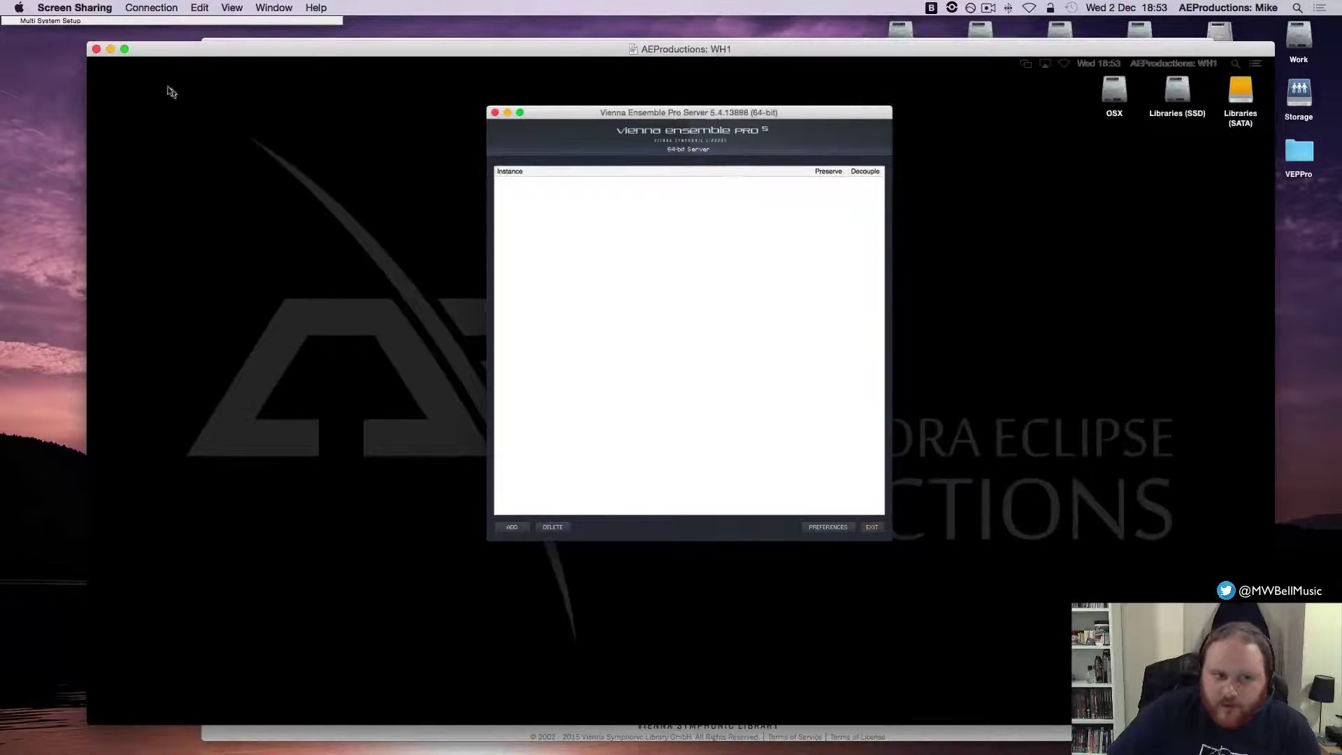
click(125, 50)
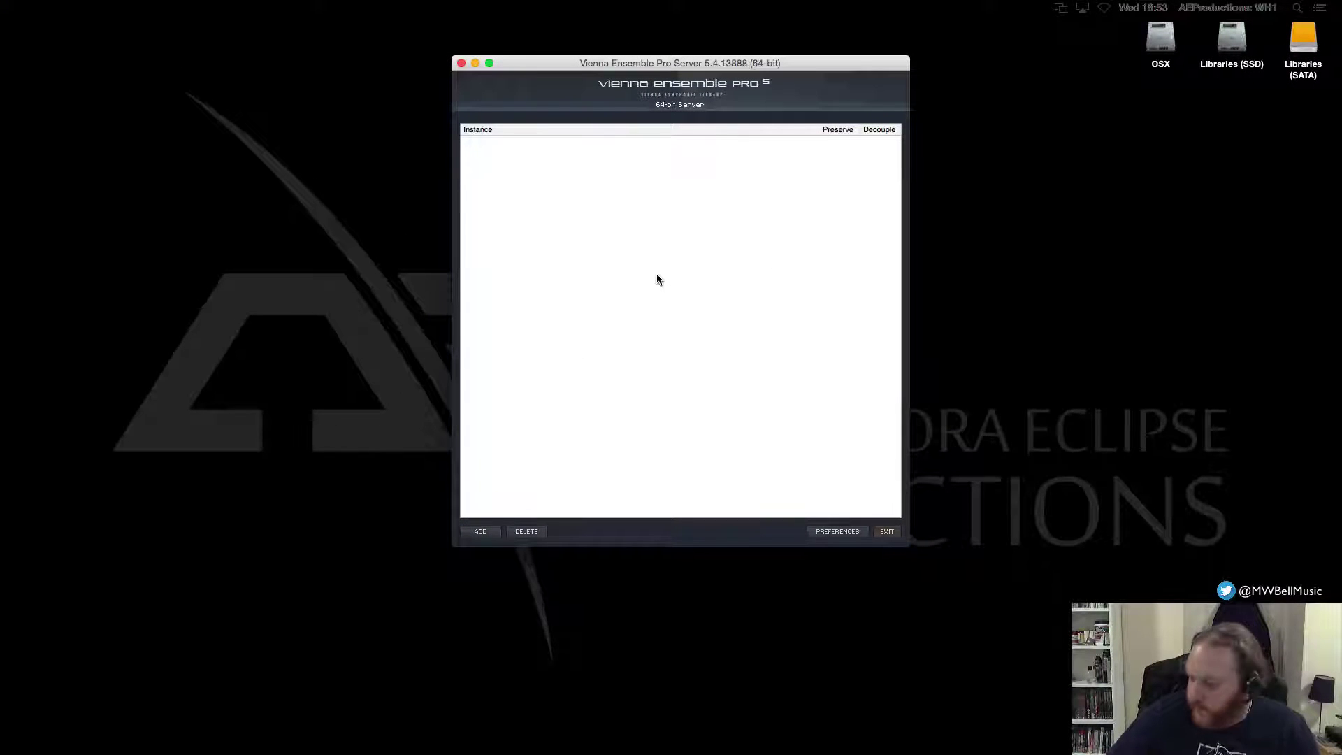
Switch back and forth between the local desktop and the full-screen remote session, ending on the remote session
key(ctrl+Left)
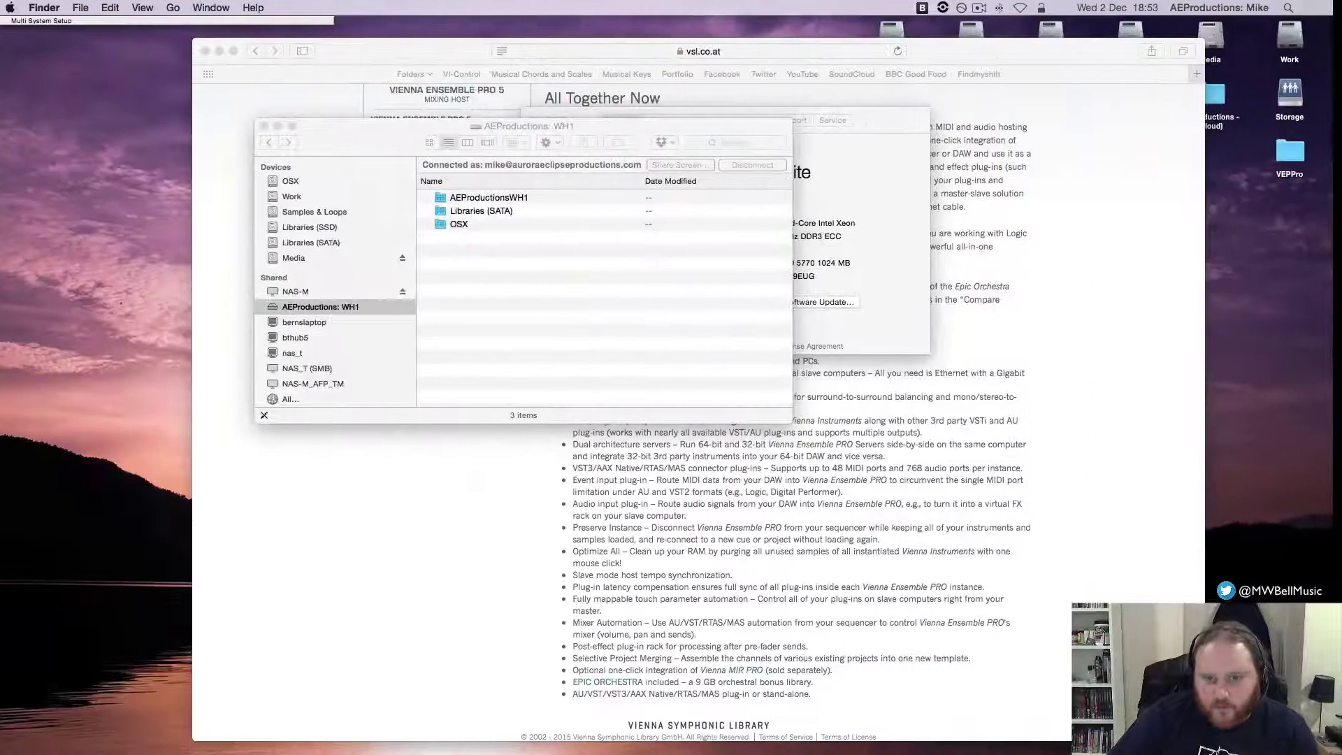
key(ctrl+Right)
key(ctrl+Left)
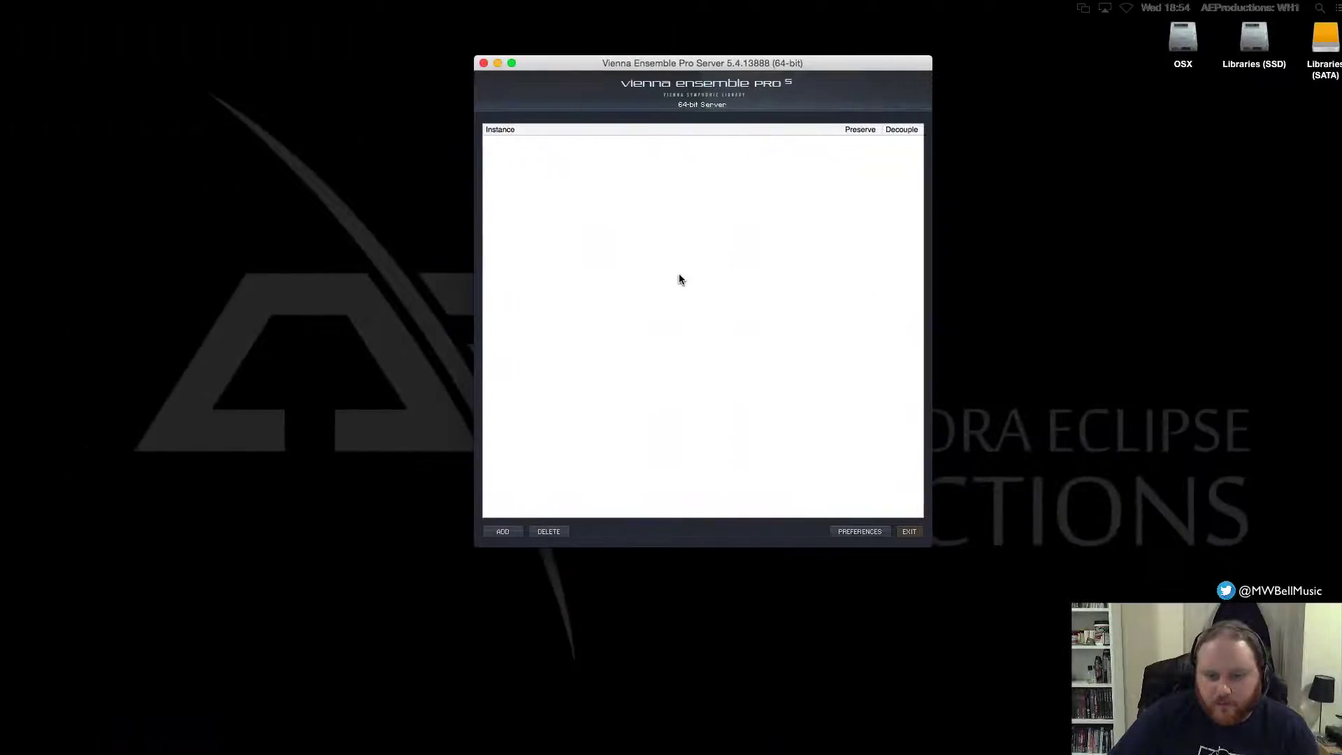
key(ctrl+Right)
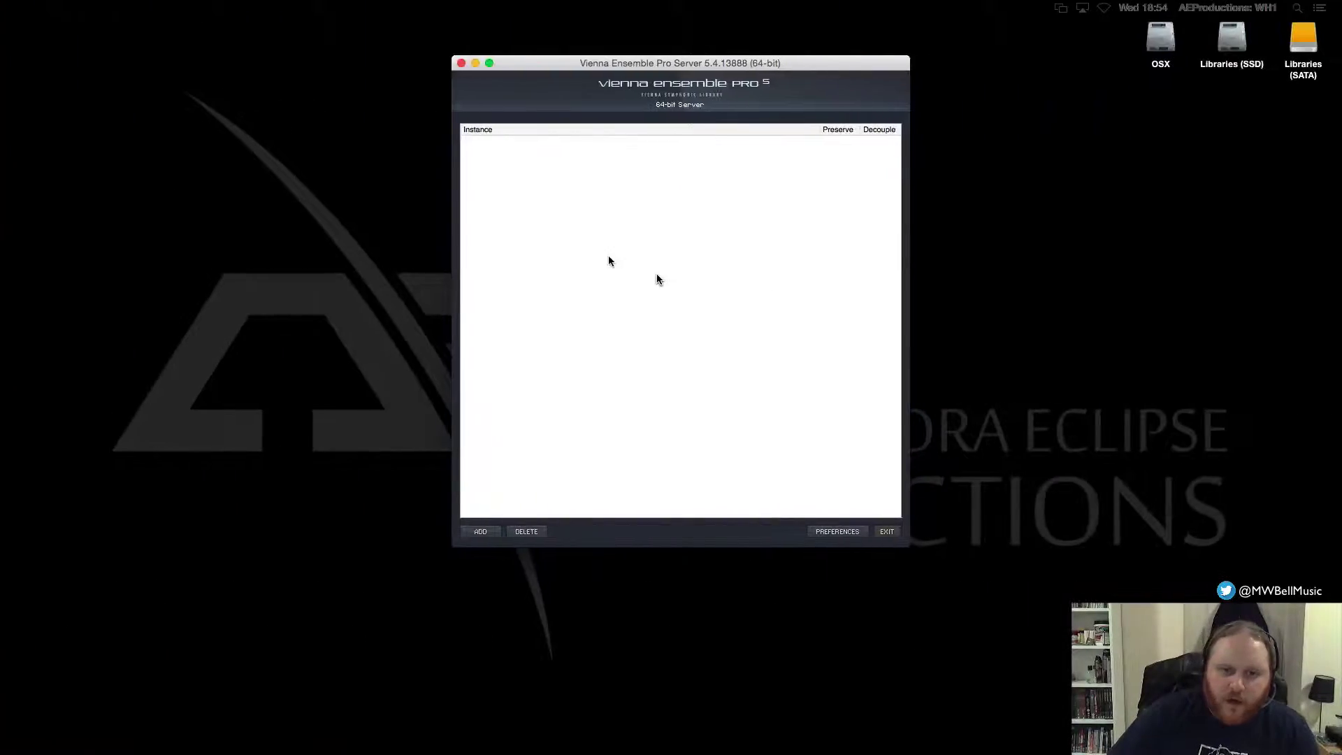
Take the remote session out of full screen to check Vienna Ensemble Pro Server's launch options in the remote Dock, and restore full screen
click(12, 6)
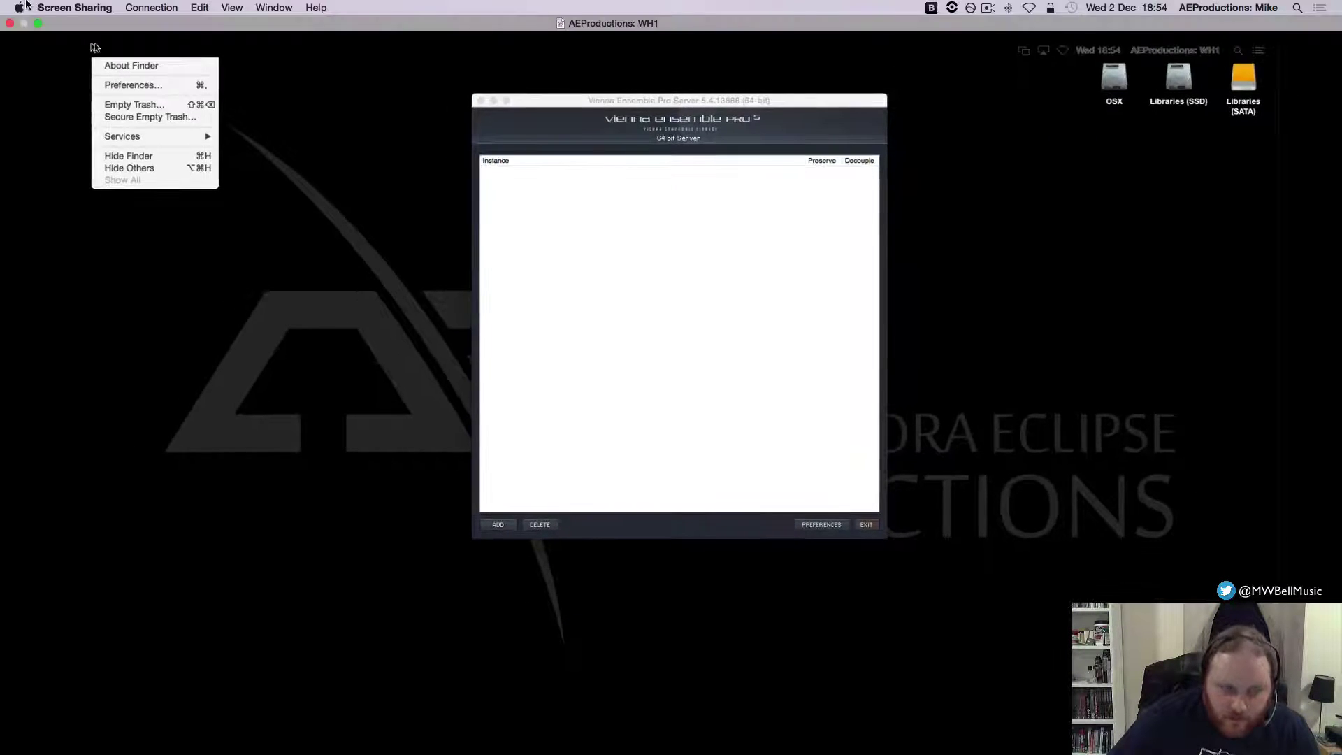
click(38, 23)
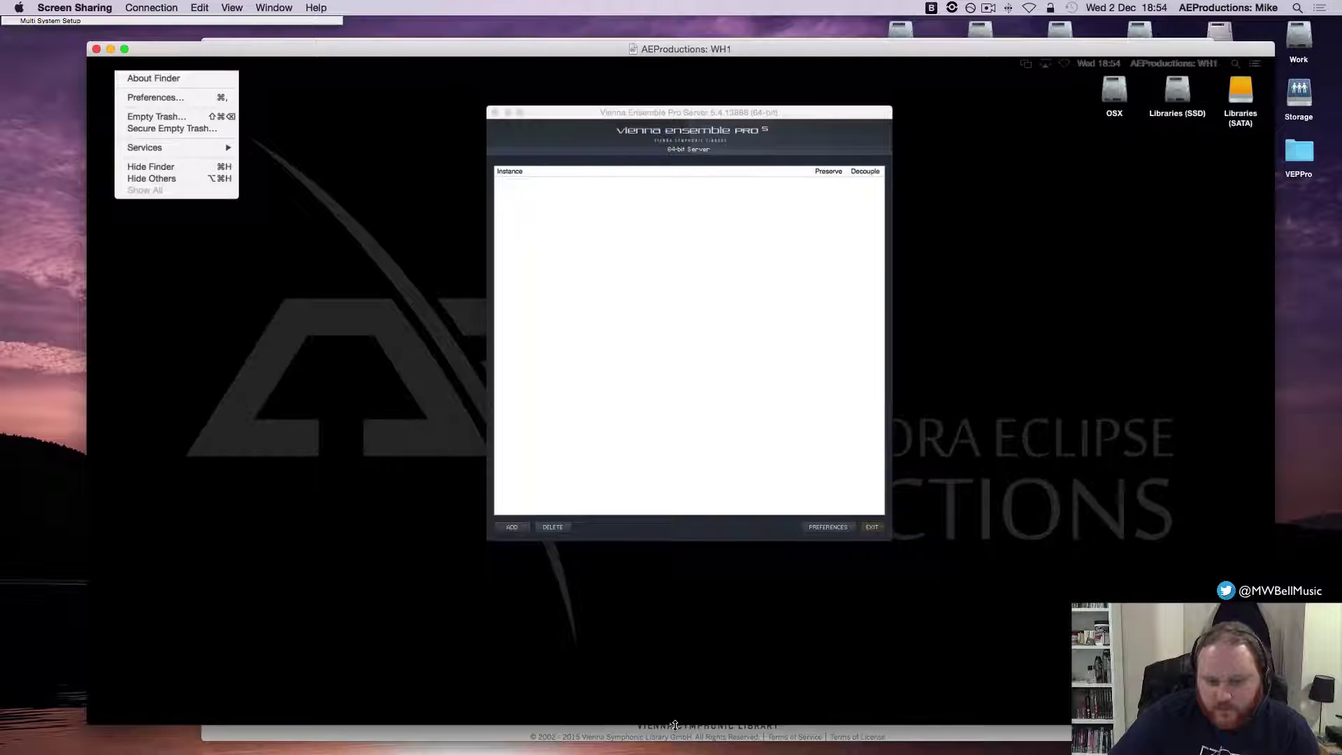
click(698, 645)
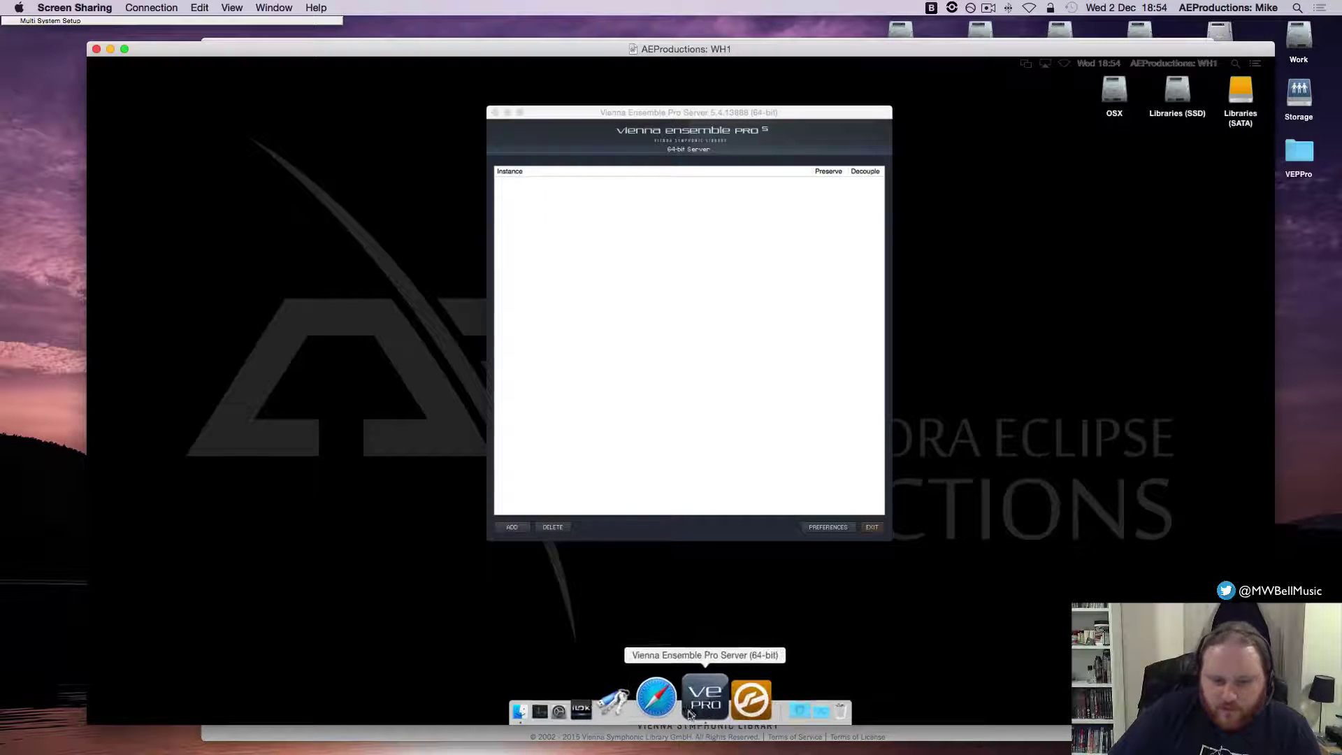
right_click(694, 712)
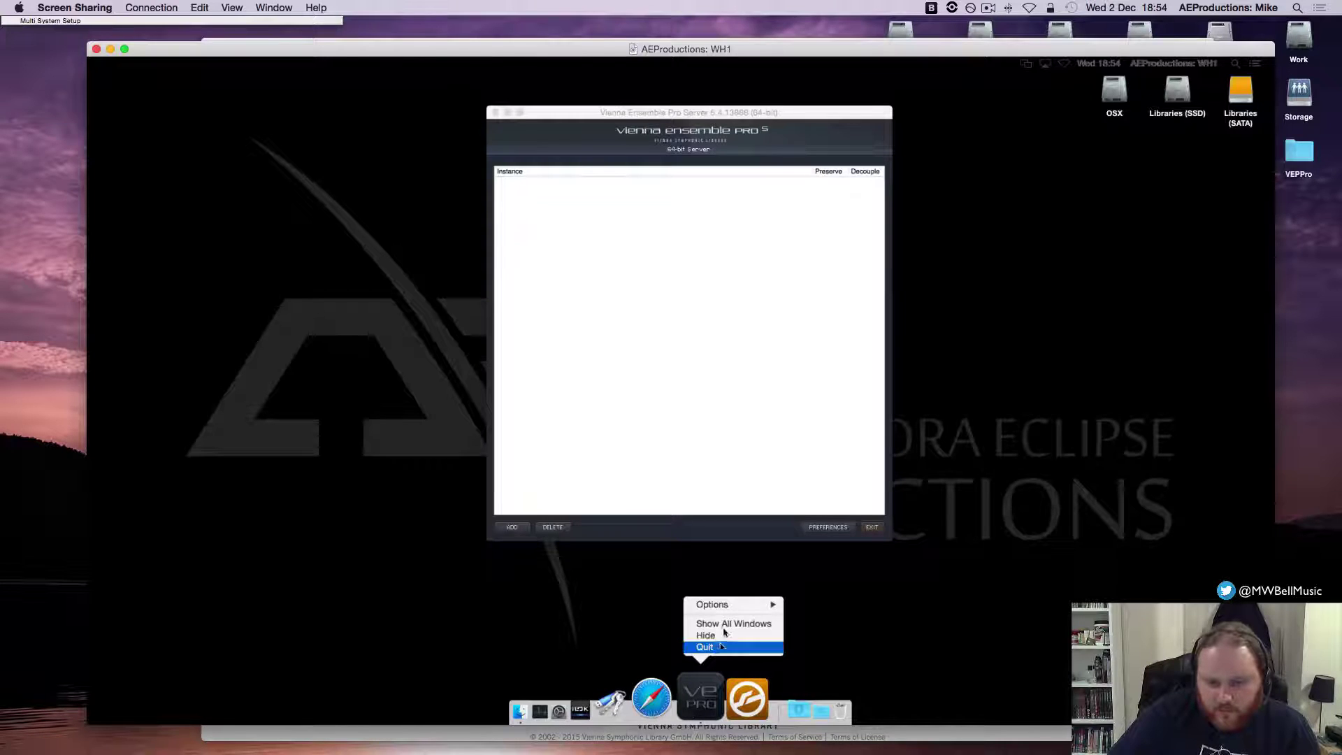
mouse_move(741, 604)
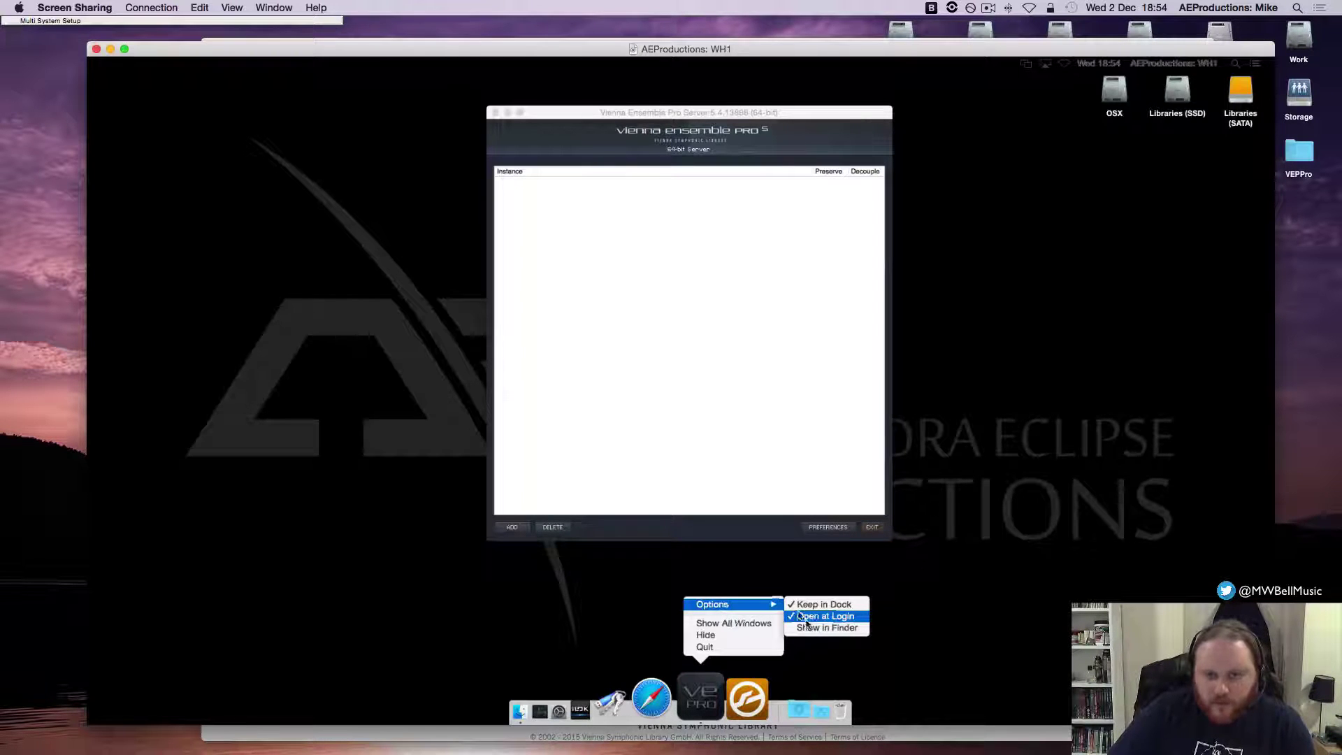
click(664, 251)
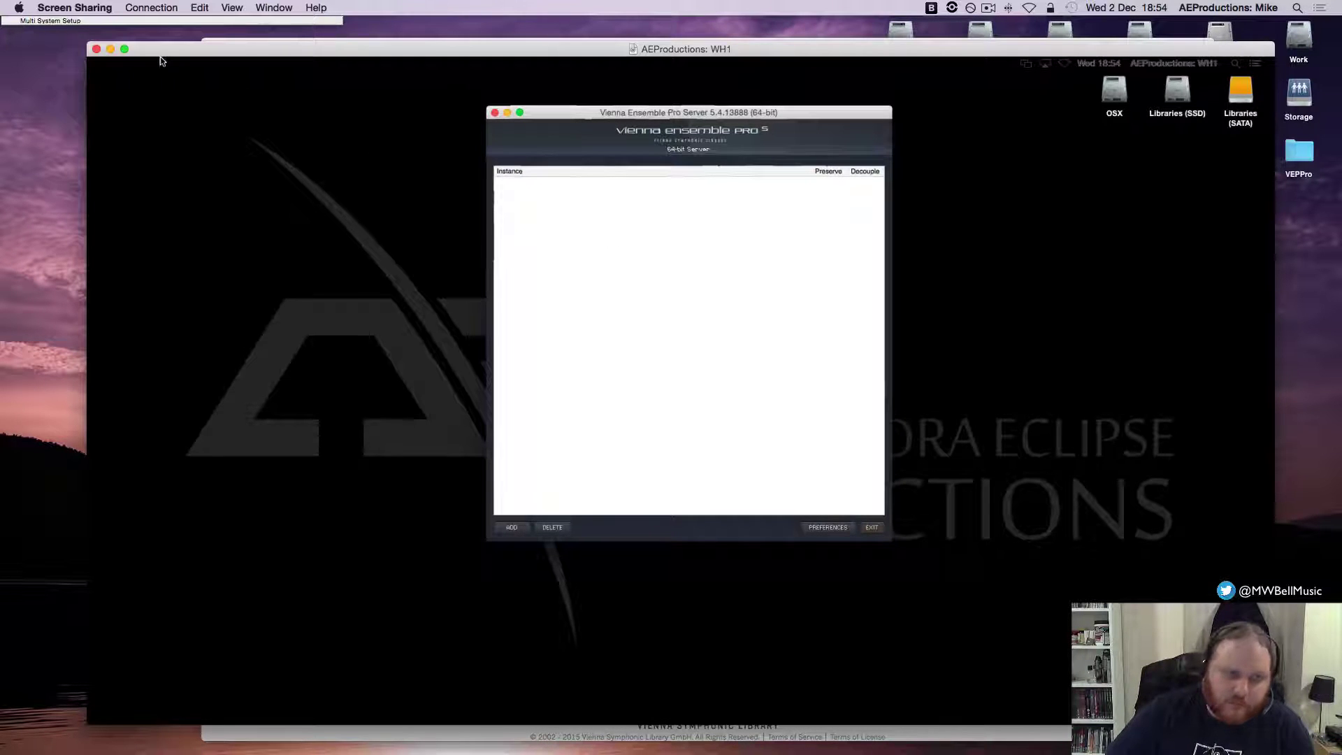
click(124, 49)
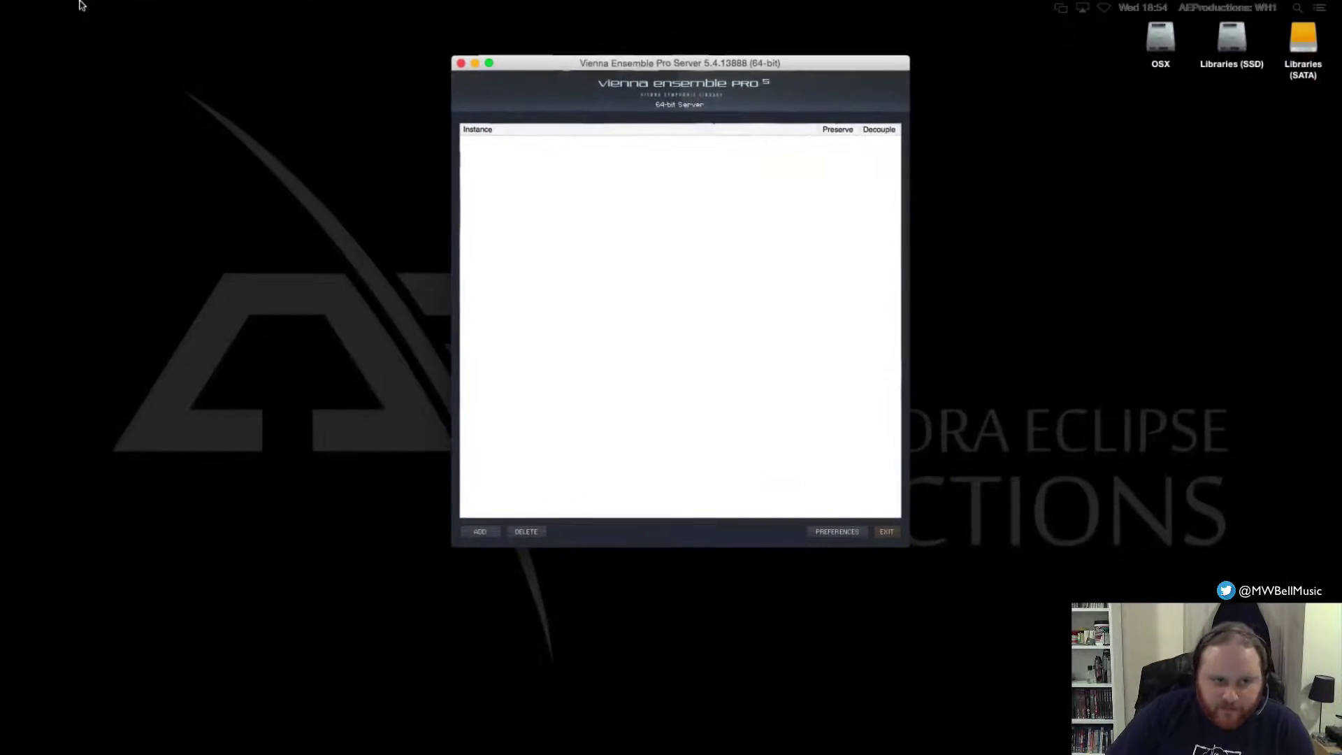
Close the Finder window on the local desktop, and show the system overview of the remote Mac in the screen-sharing session
key(ctrl+Left)
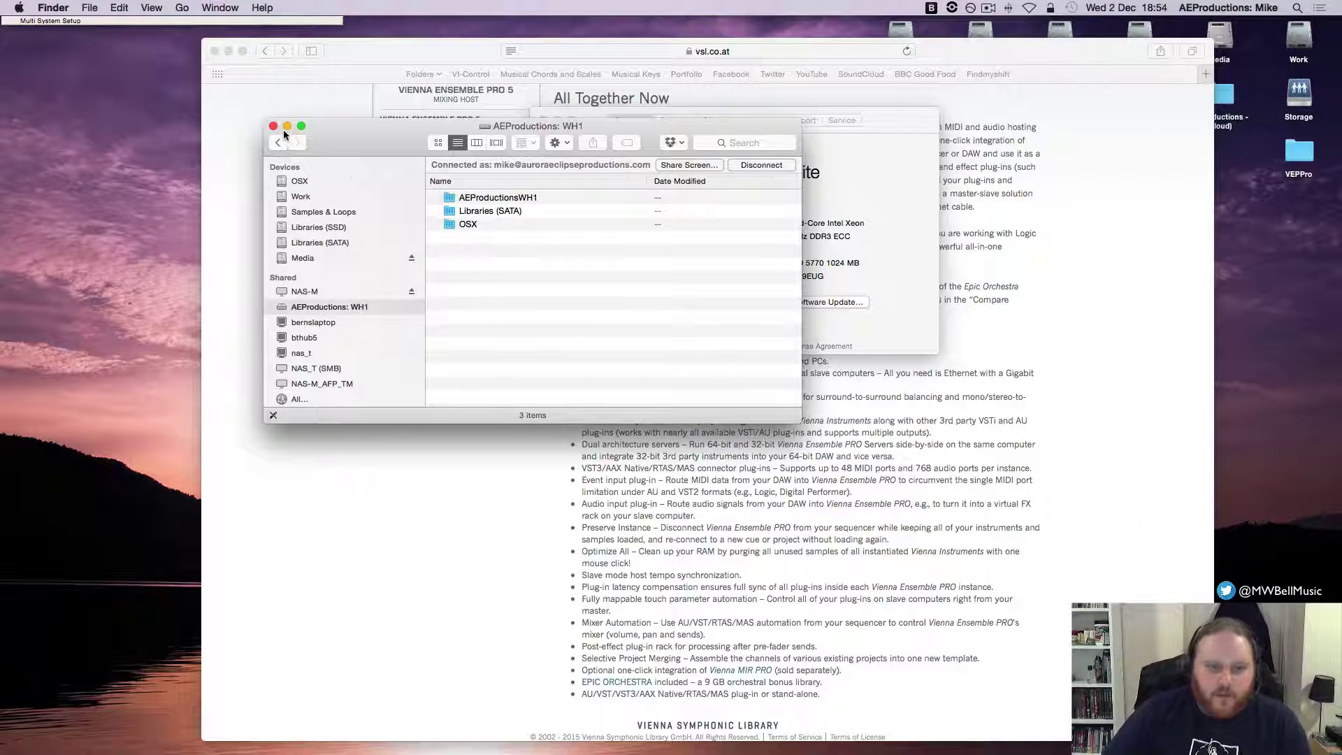
click(276, 126)
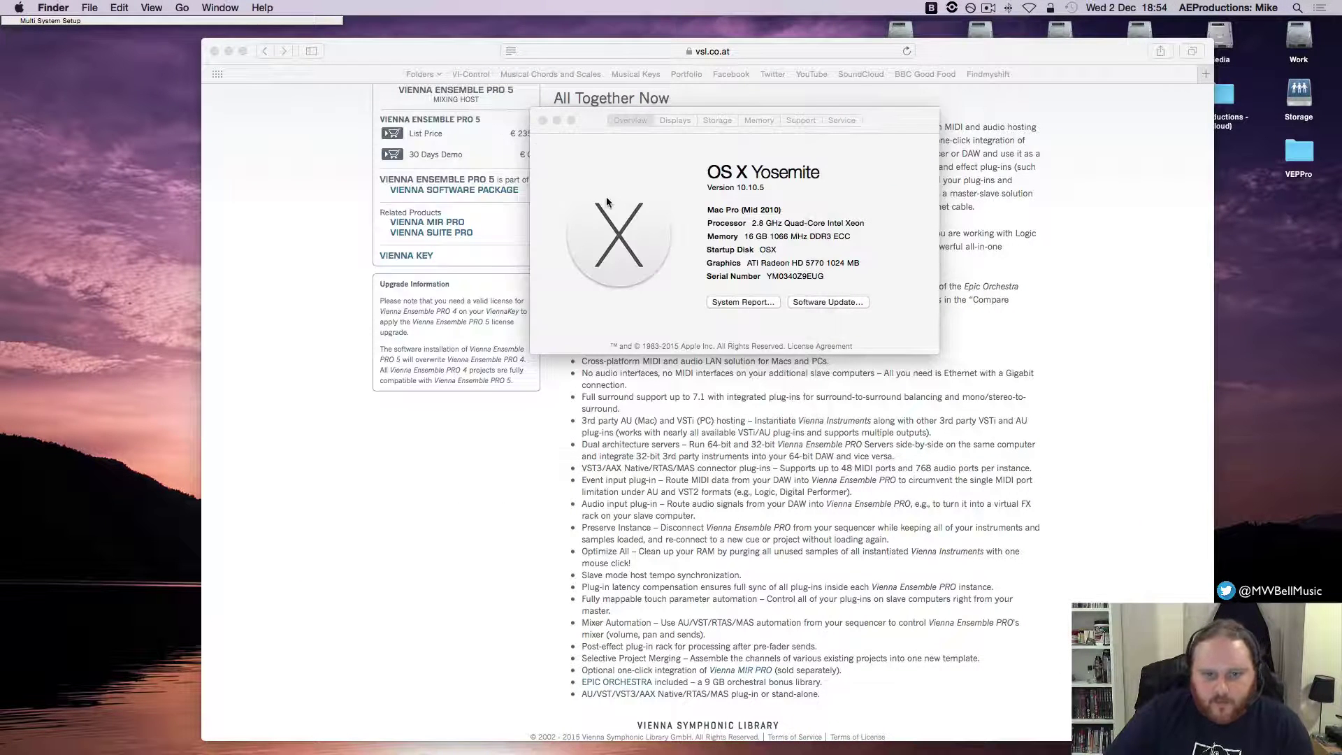
key(ctrl+Right)
click(11, 9)
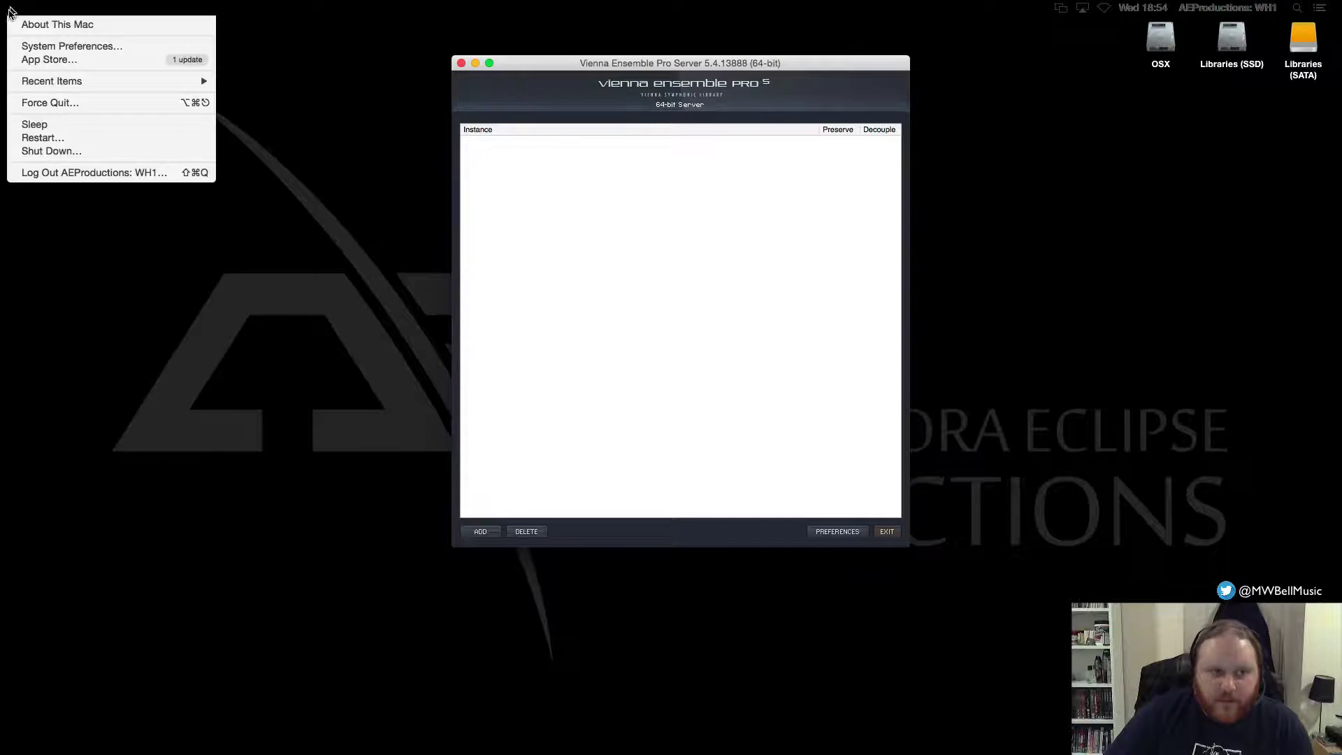
click(27, 24)
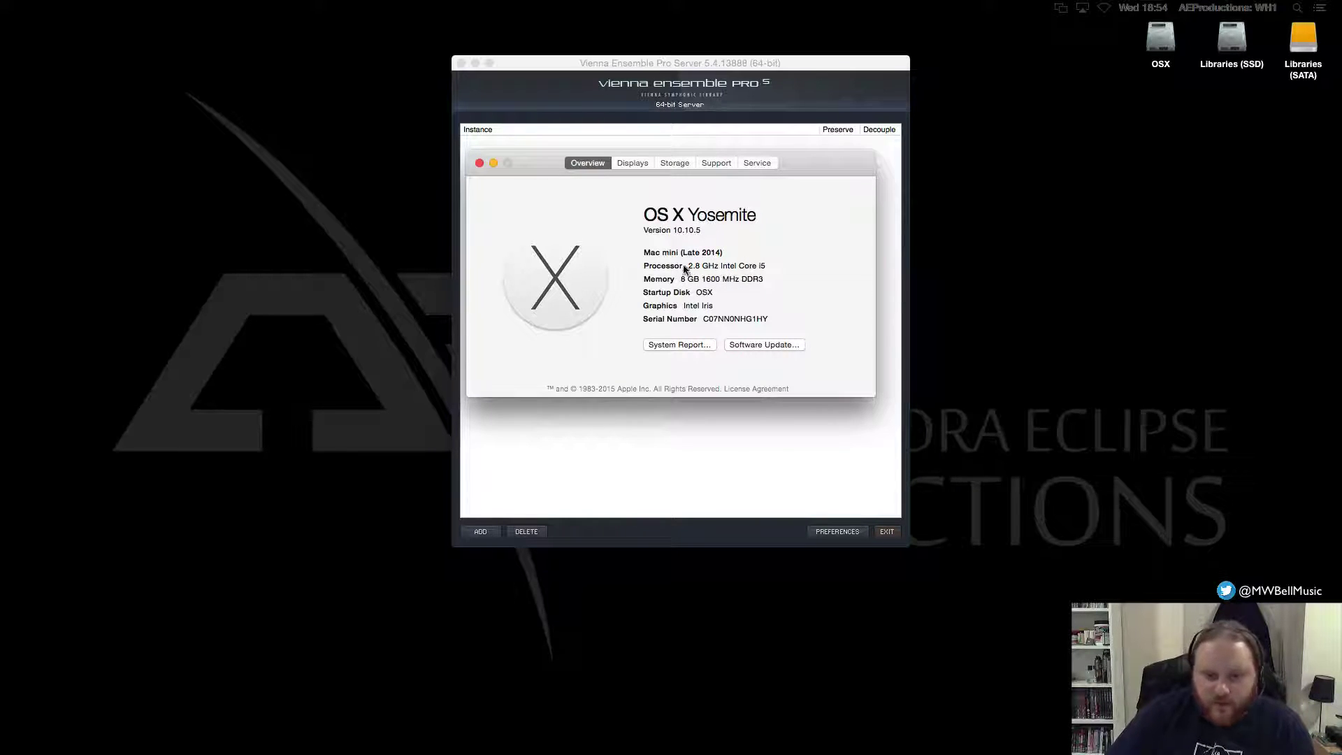
Point out the remote Mac's system overview and its drives, and open the Libraries (SATA) drive to view its folders
click(1243, 44)
click(1171, 48)
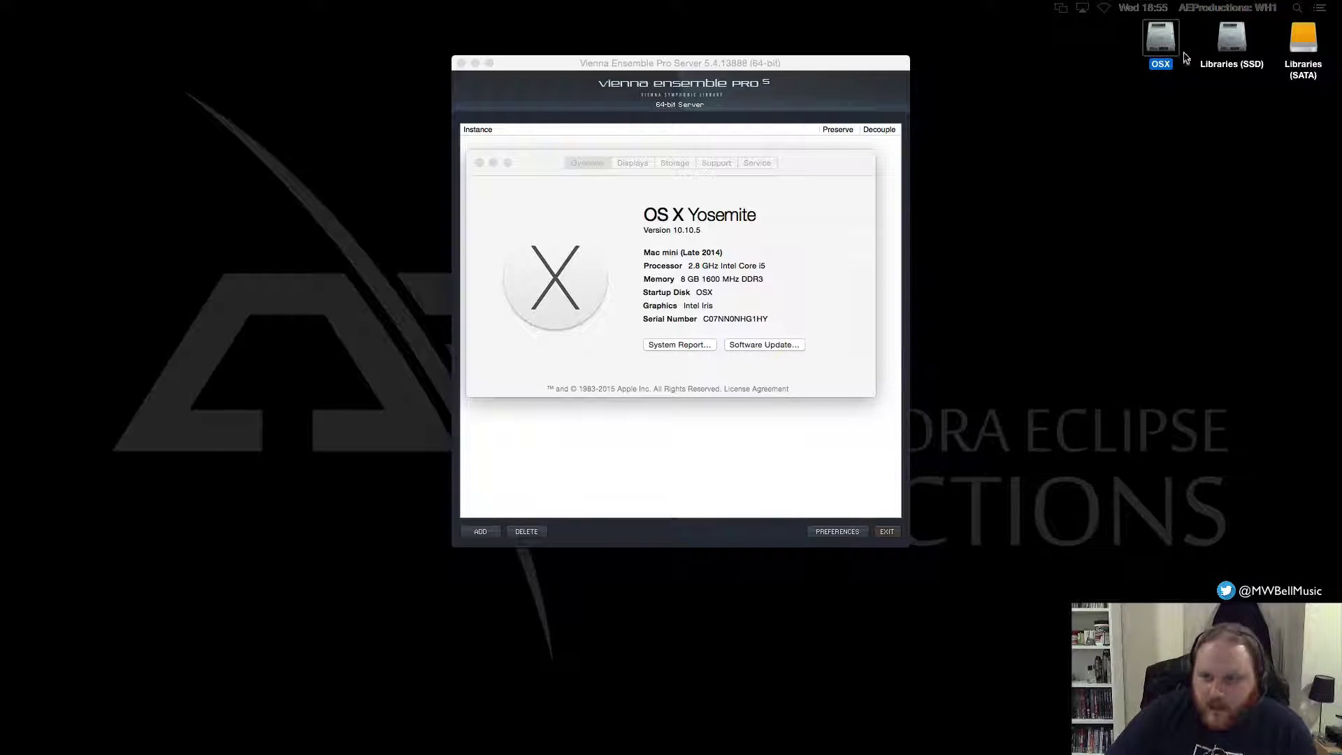
click(593, 227)
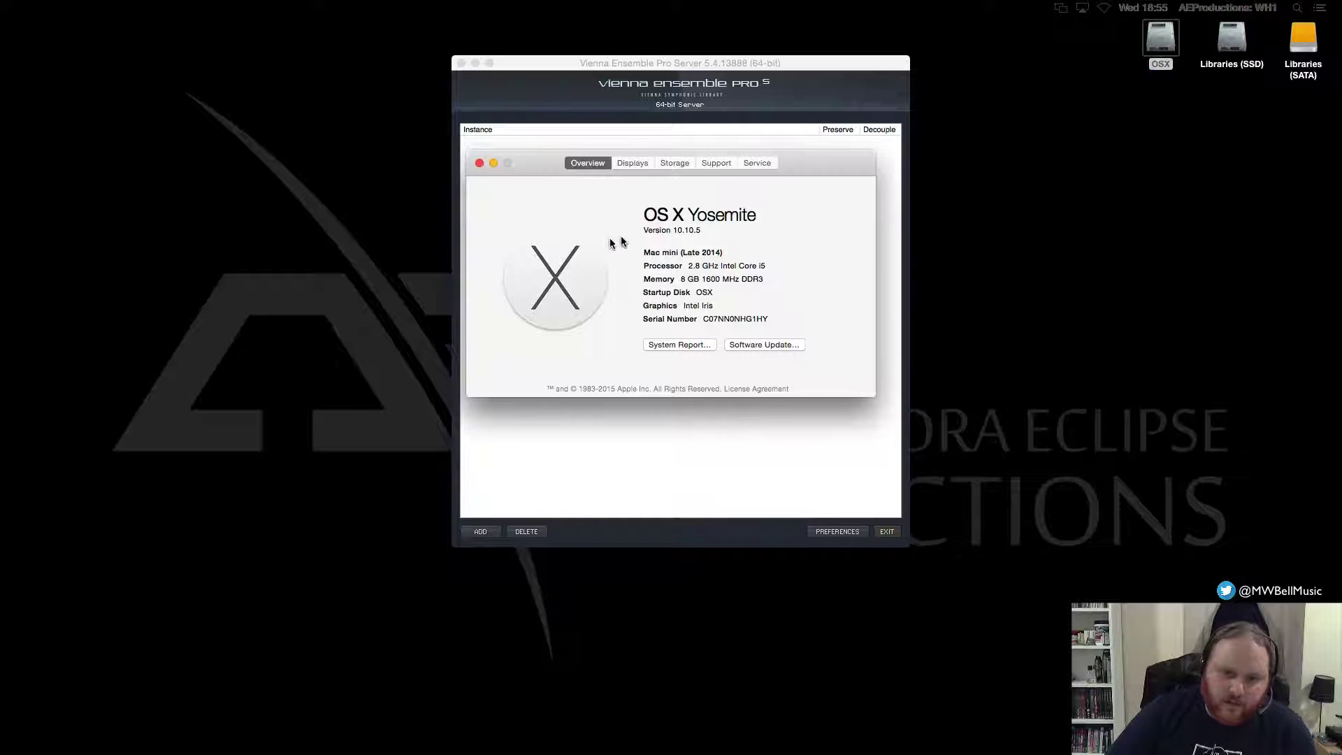
double_click(1301, 40)
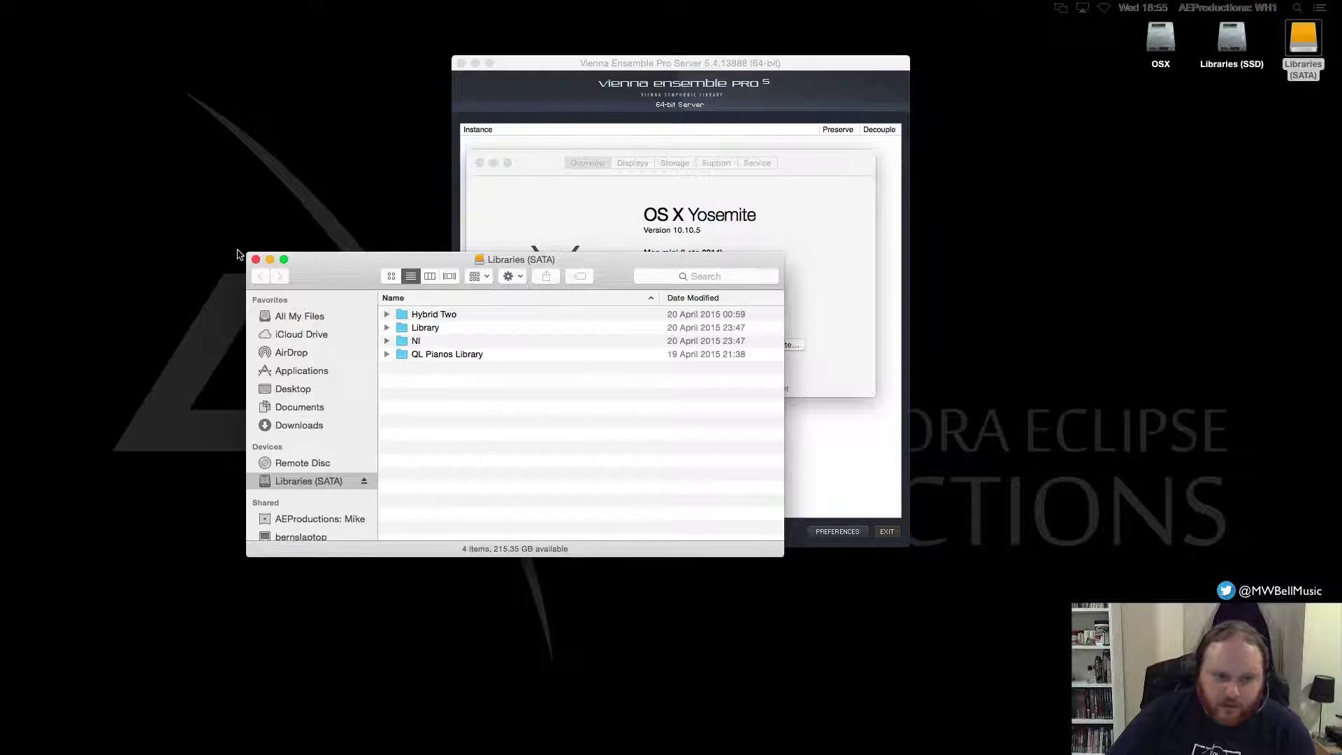
Close the Libraries (SATA) window and the system overview windows on both the remote and the local Mac
click(256, 260)
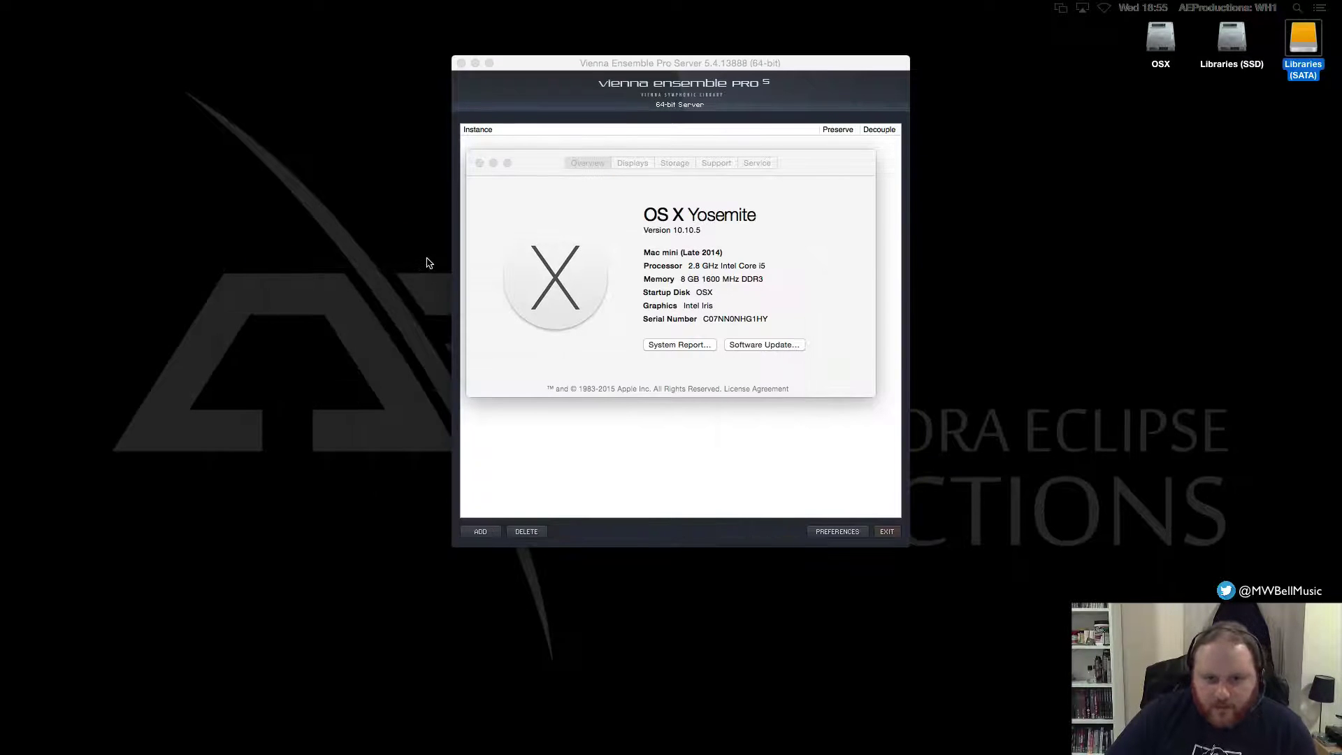
click(479, 163)
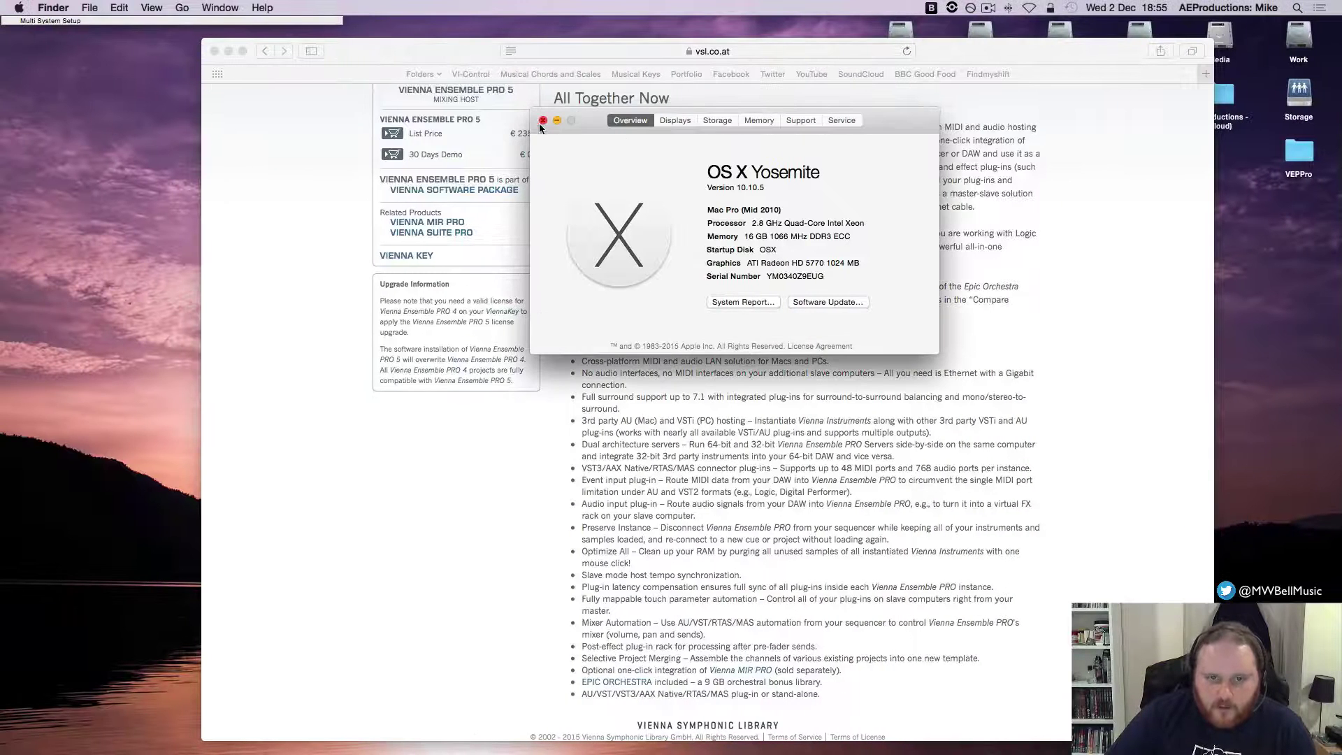
click(541, 122)
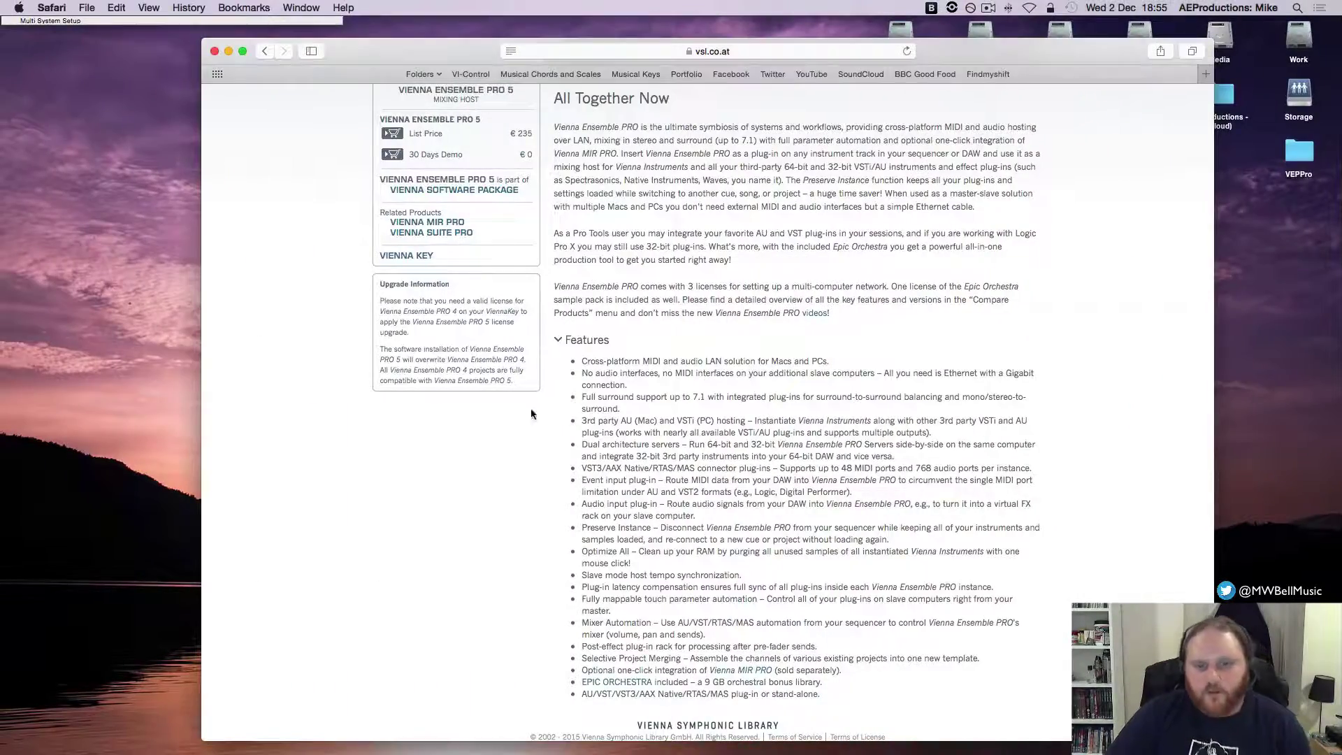
Read through the Vienna Ensemble PRO 5 description and Features list, covering network, plug-in hosting, dual-architecture and input plug-in support
scroll(597, 461, down, 3)
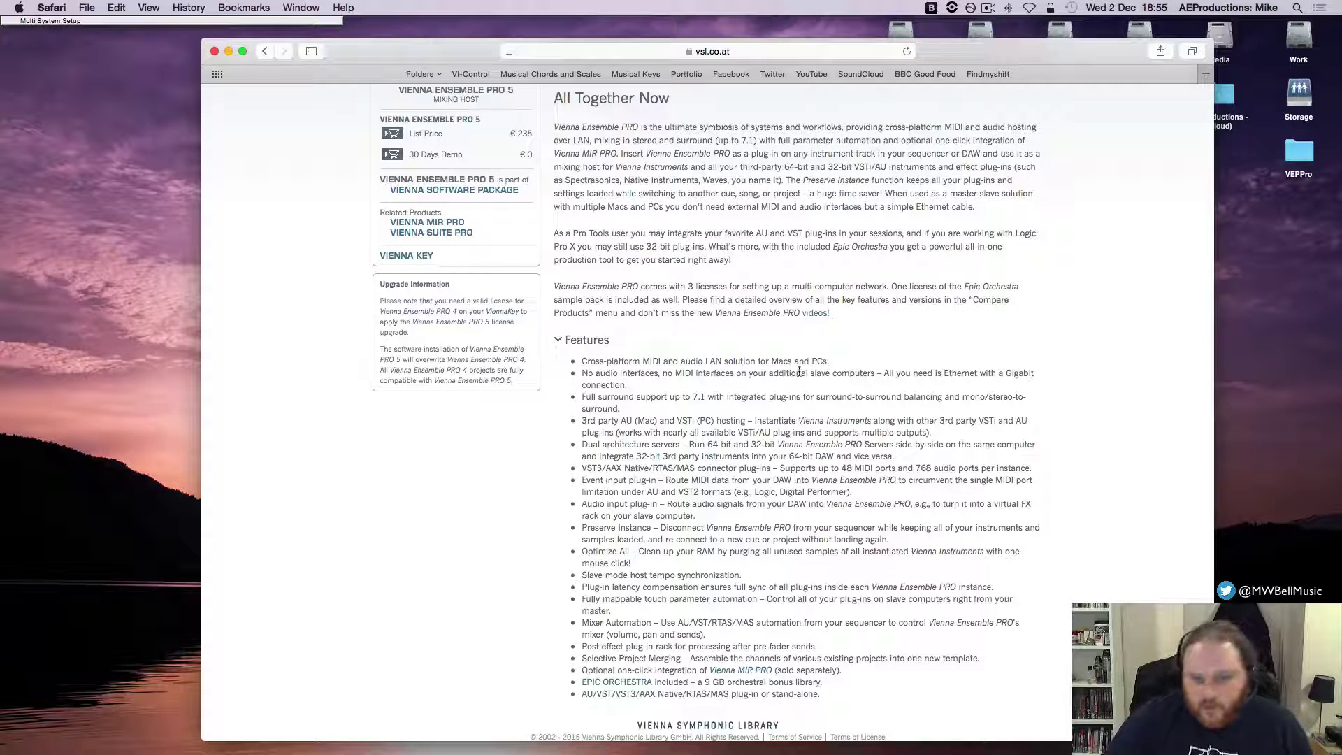
scroll(790, 362, up, 1)
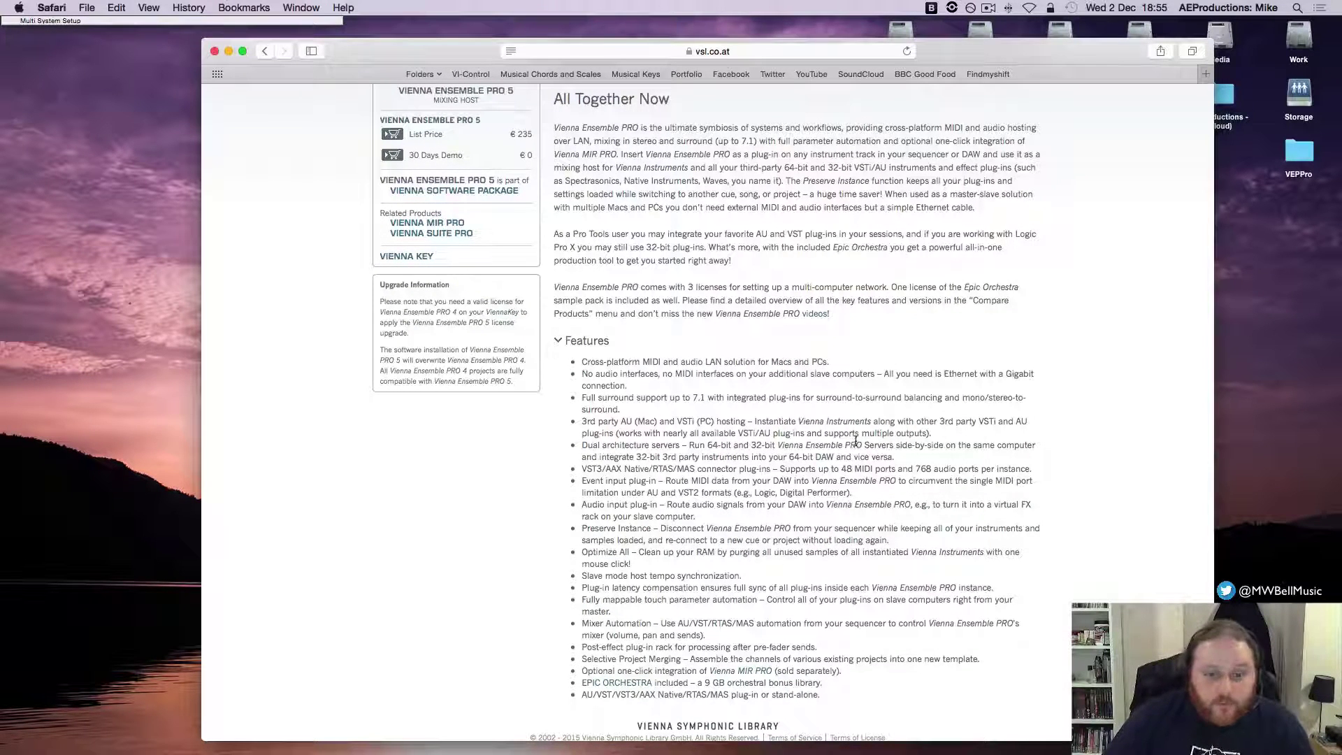
scroll(730, 434, down, 2)
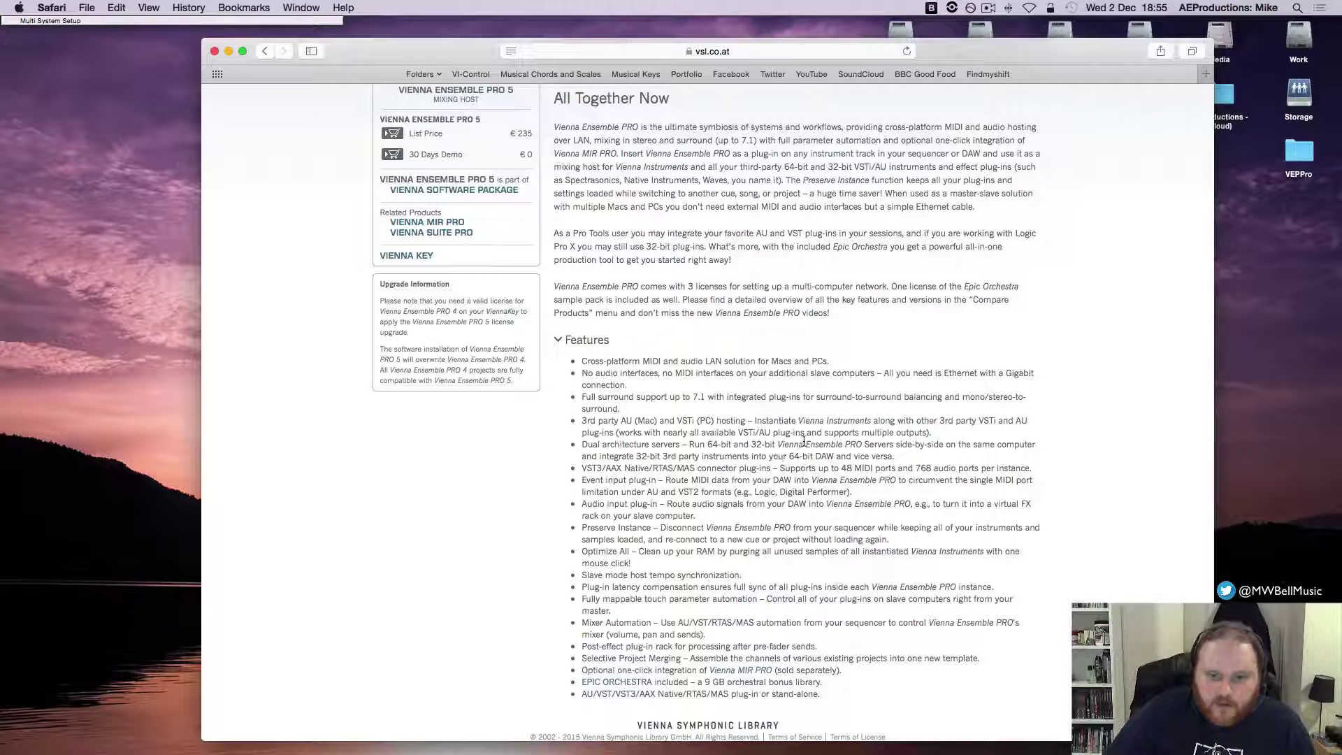
scroll(839, 434, up, 5)
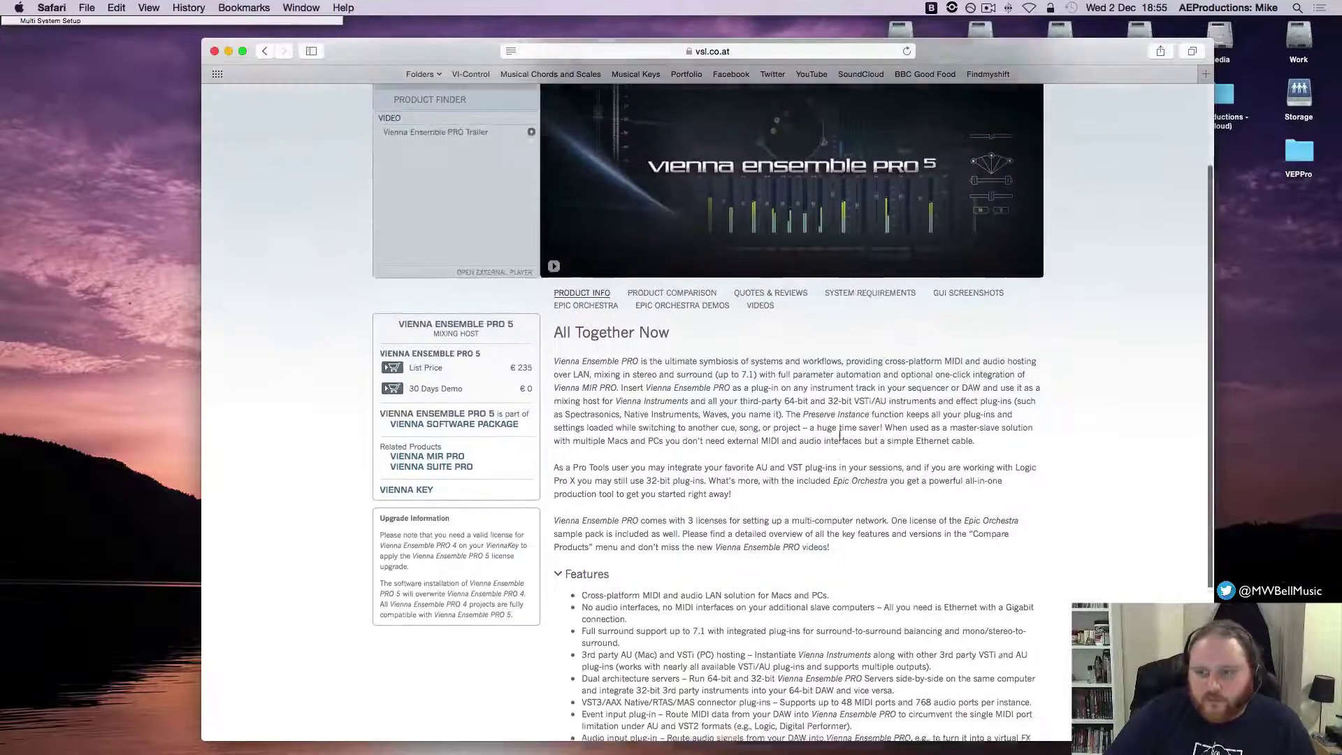
scroll(839, 439, down, 6)
scroll(790, 447, up, 6)
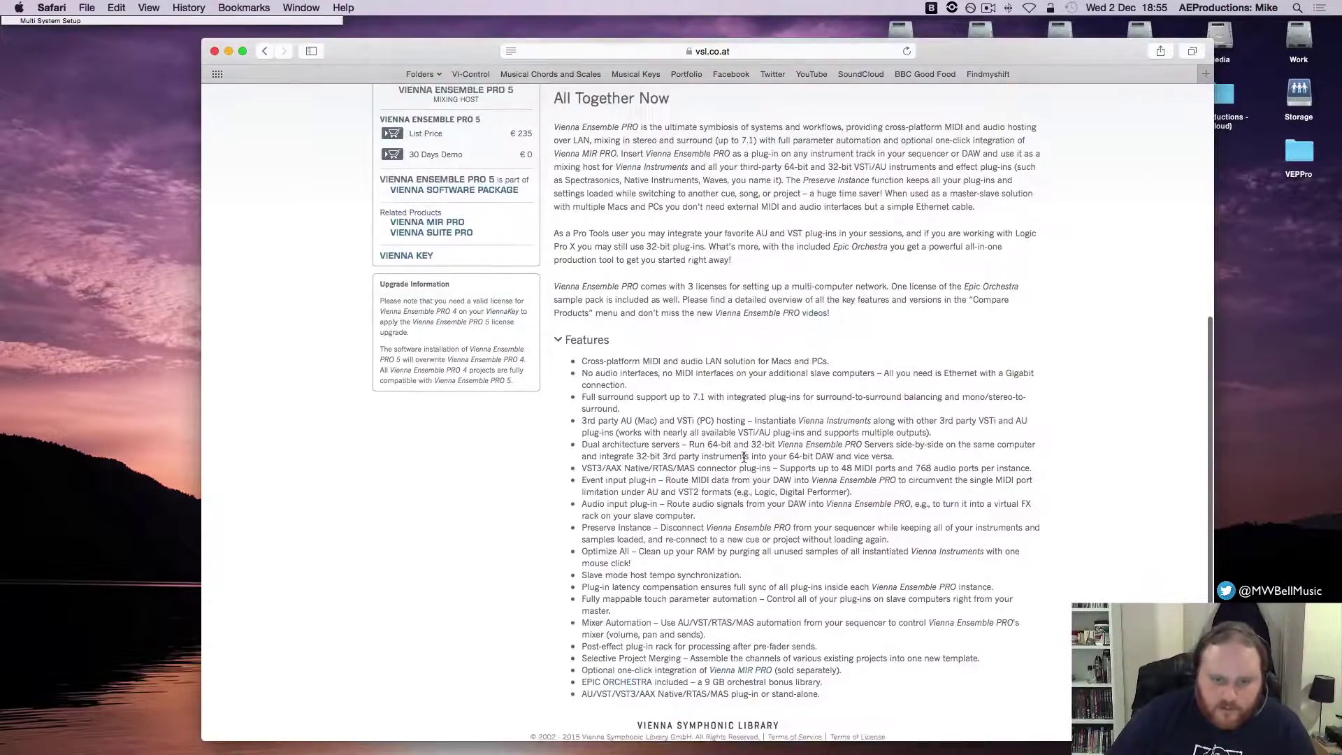
scroll(743, 461, down, 5)
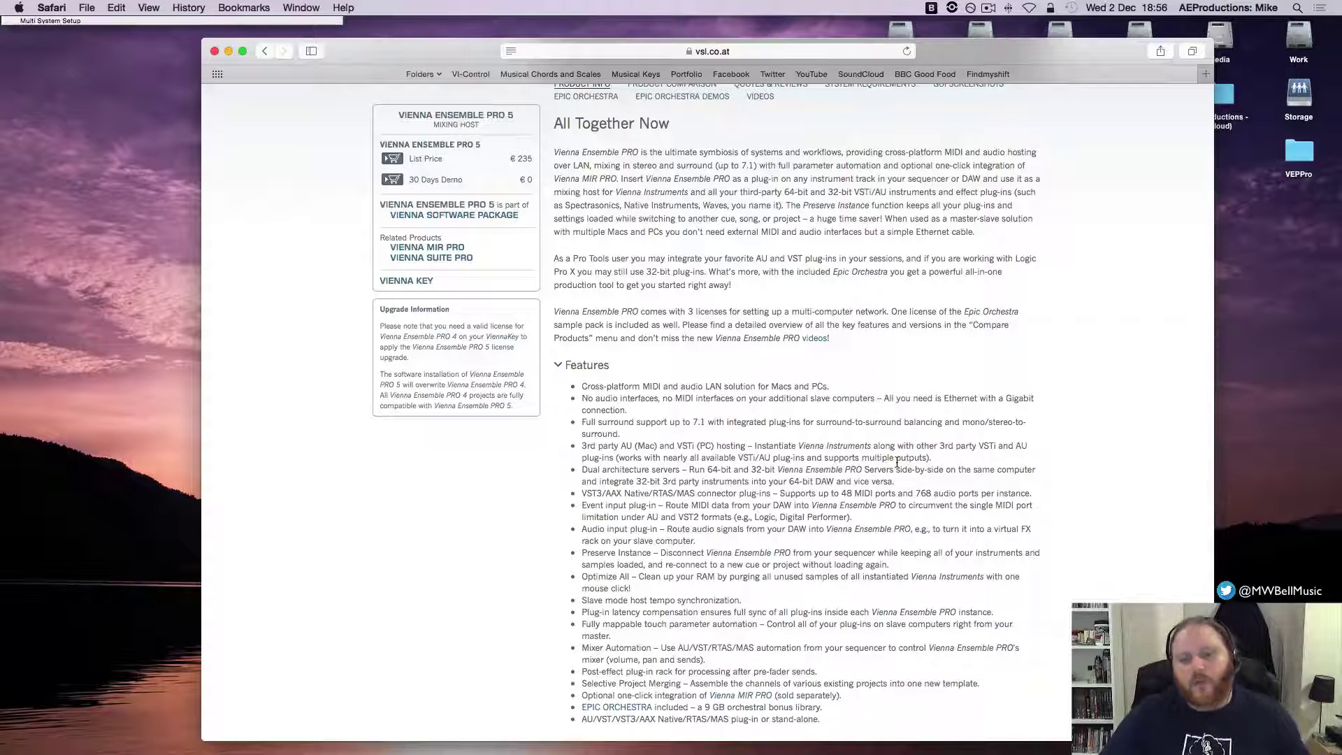
scroll(839, 489, up, 1)
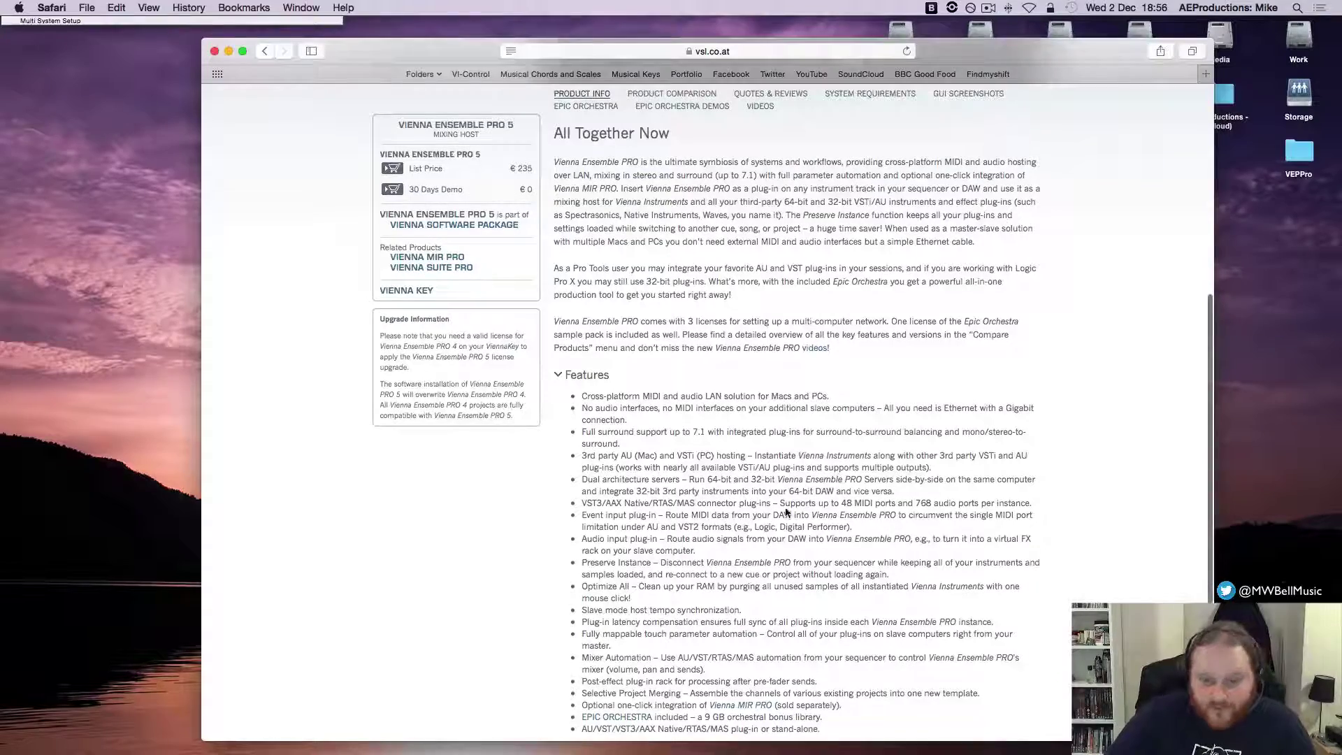
scroll(786, 513, down, 1)
scroll(769, 489, up, 4)
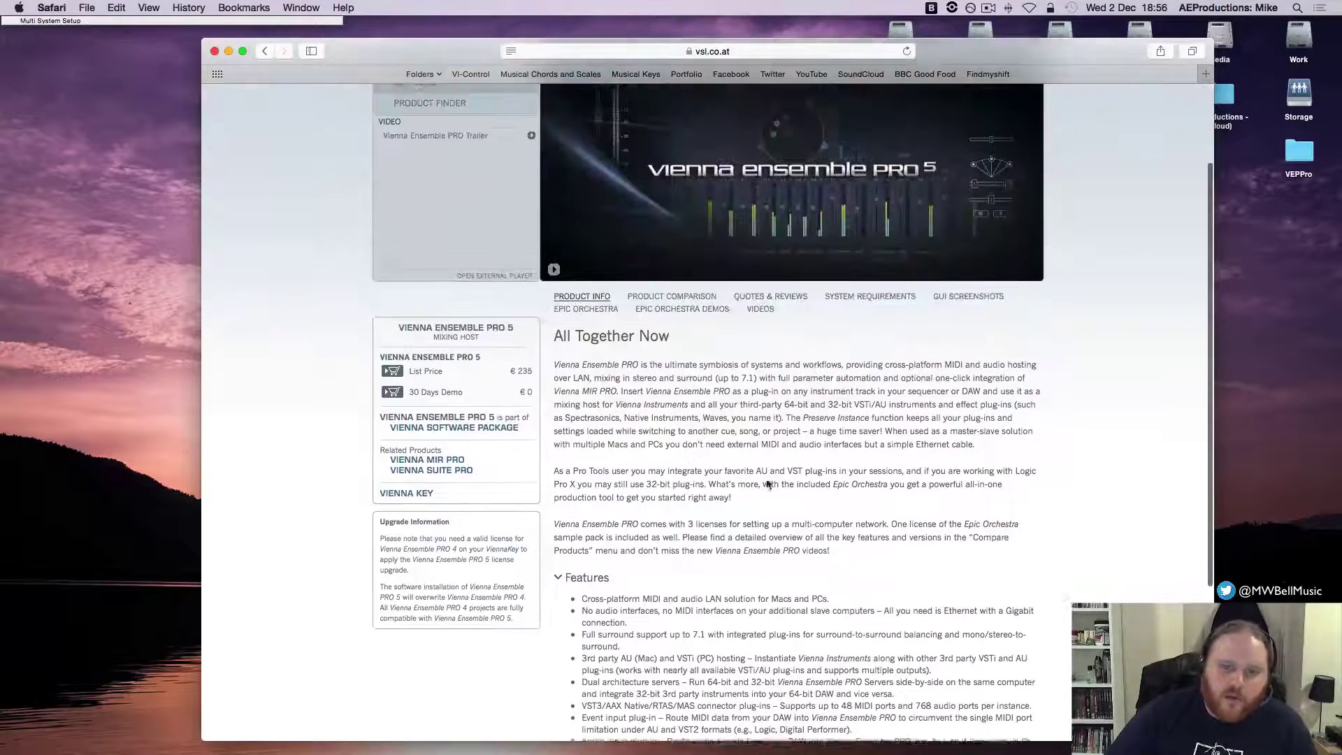
scroll(767, 484, down, 5)
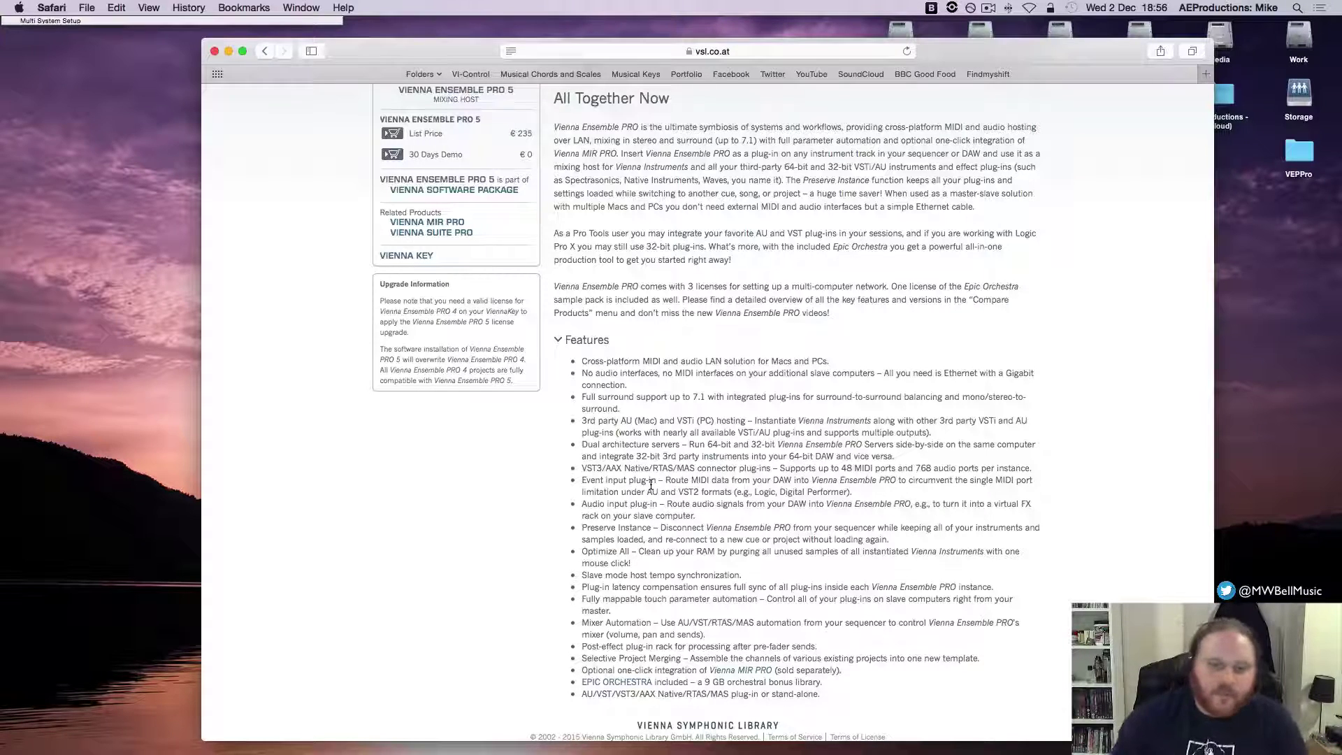
Open the Vienna Key product page from the Vienna Ensemble PRO 5 page and view its USB protection device information
scroll(650, 484, up, 8)
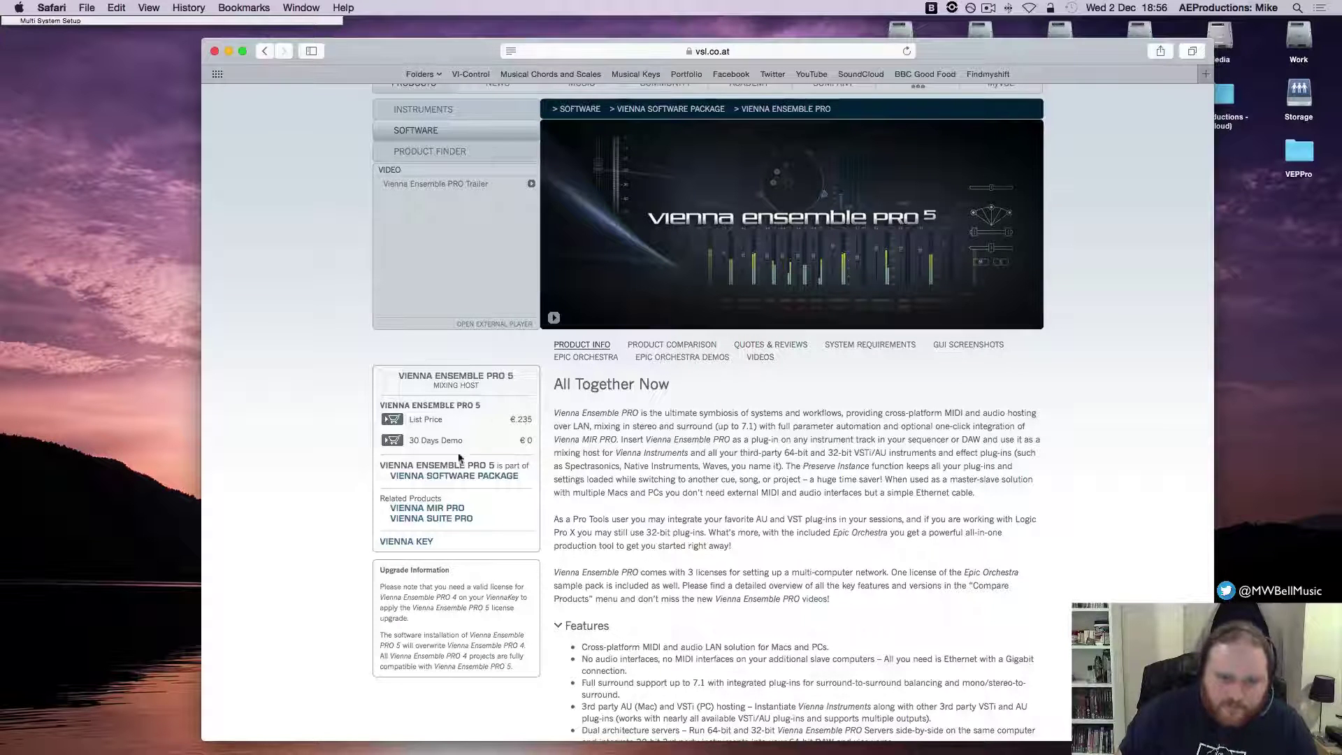
click(419, 542)
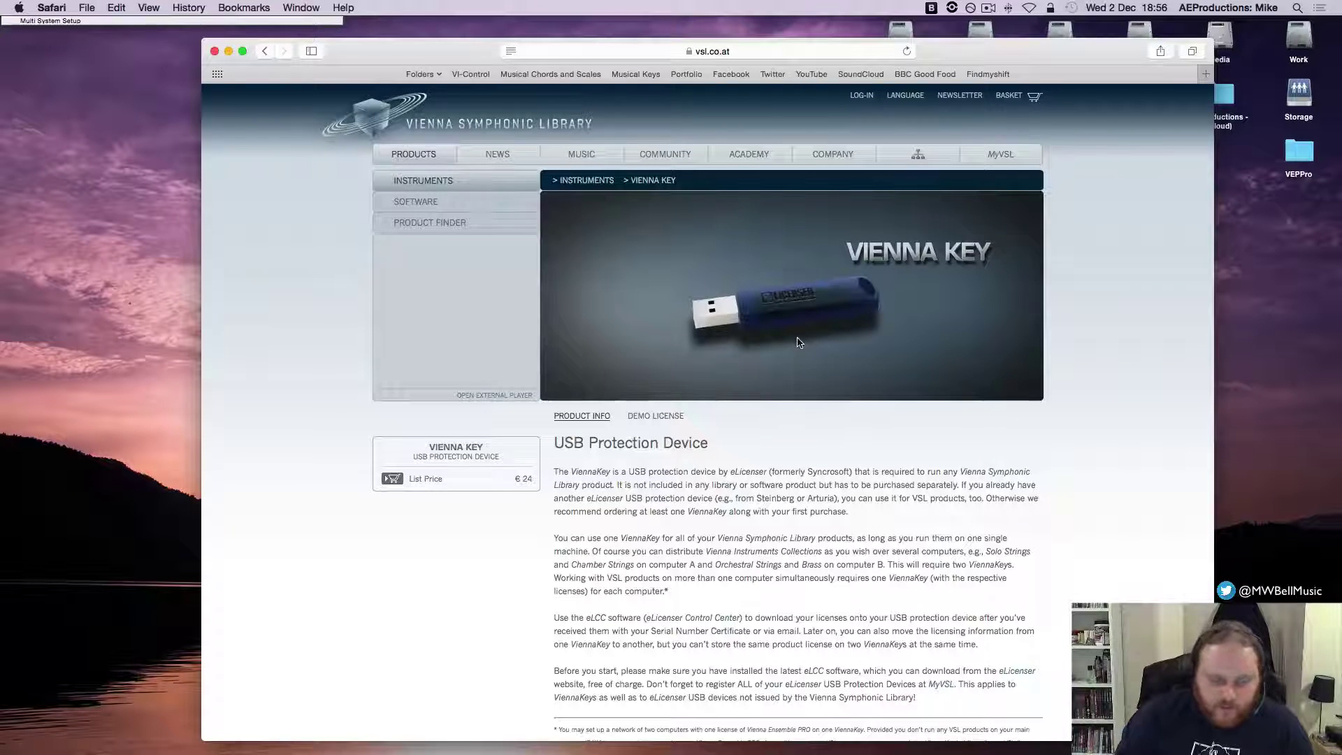
scroll(838, 336, down, 2)
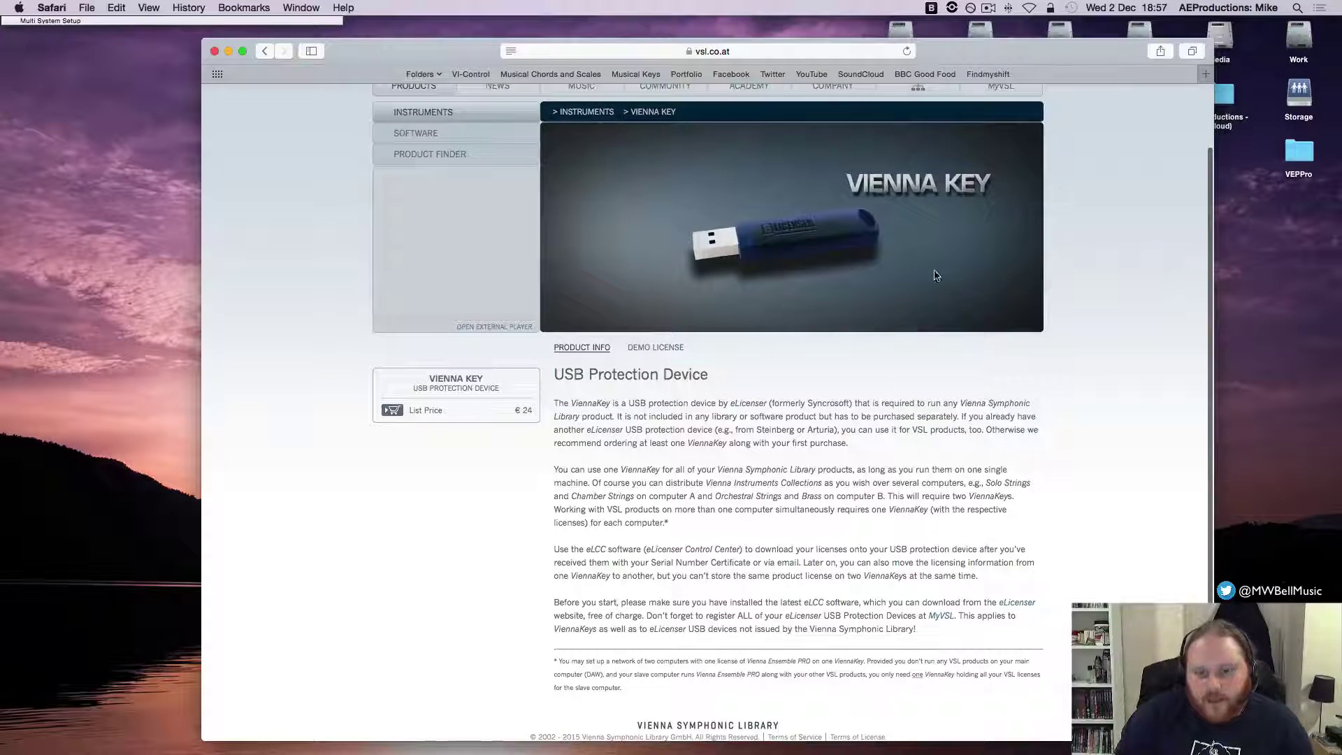
scroll(683, 313, up, 2)
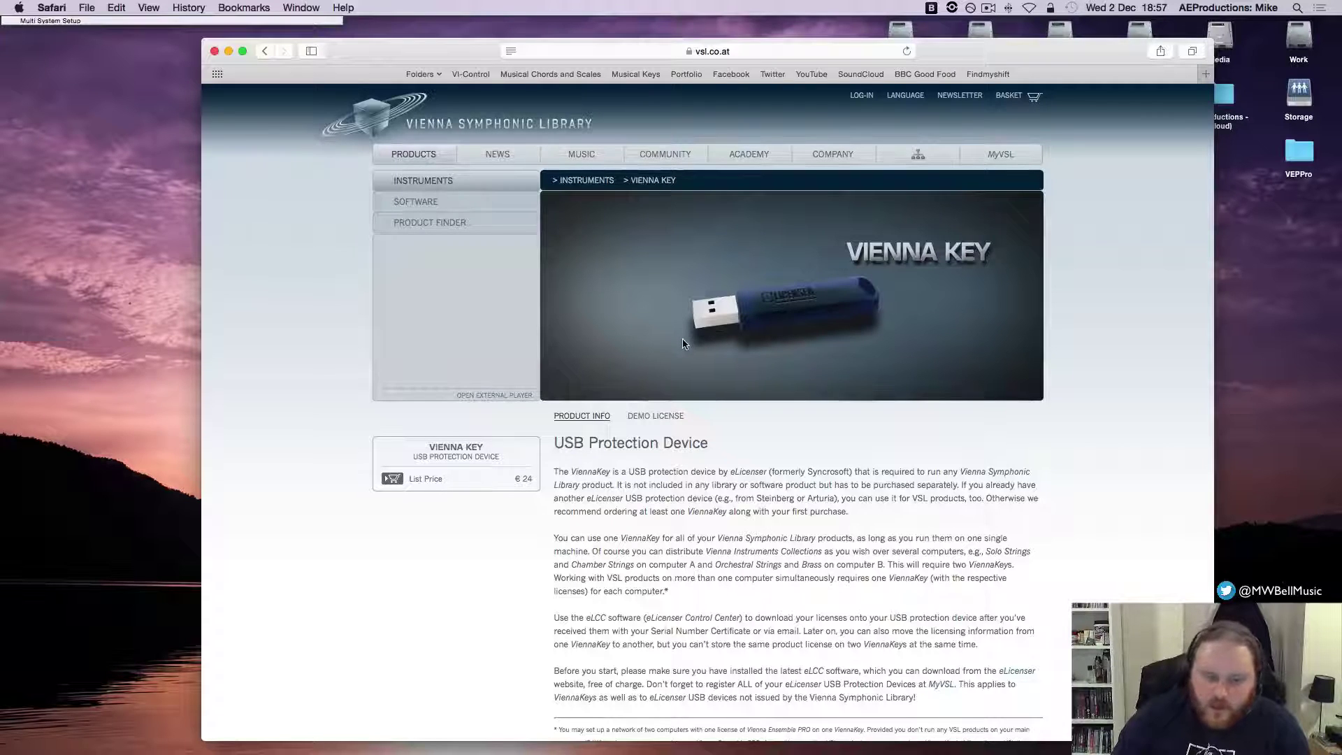
Return to the Vienna Ensemble PRO 5 page through the site's Software section and review its remaining features and product options
click(424, 181)
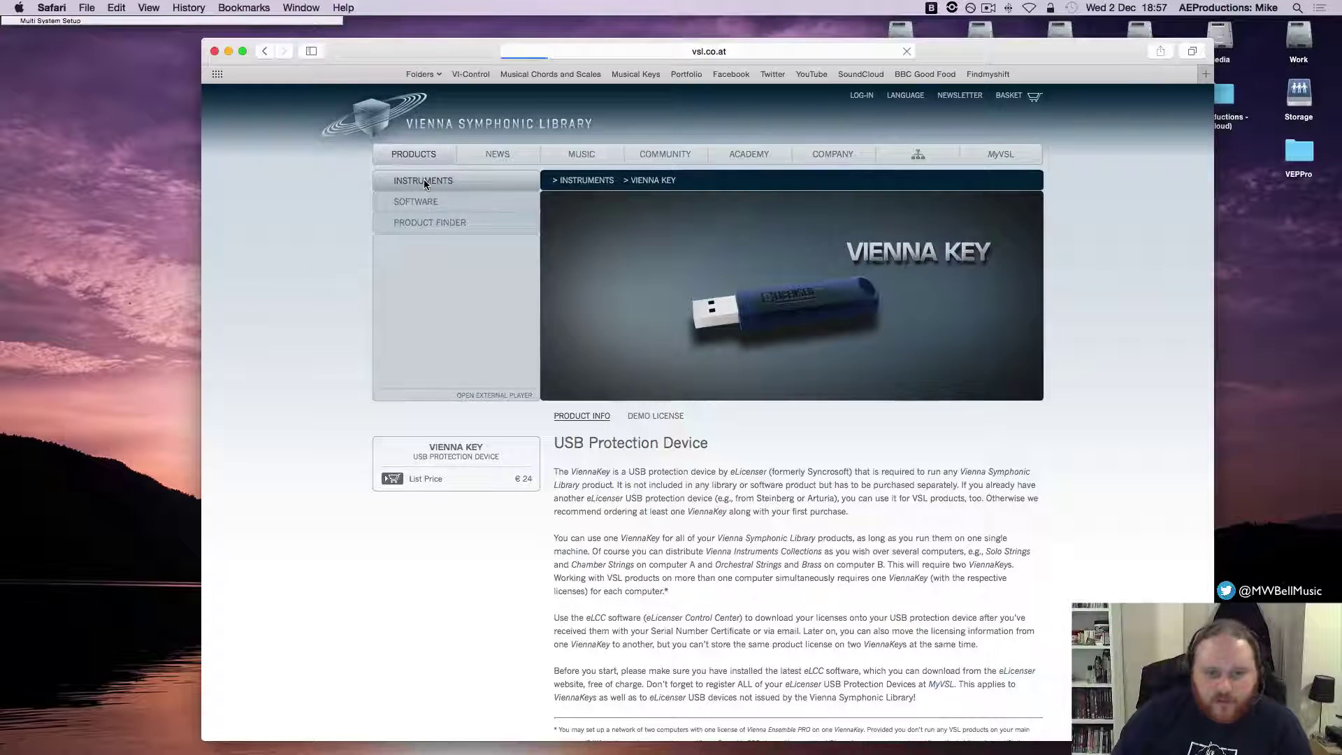
click(446, 209)
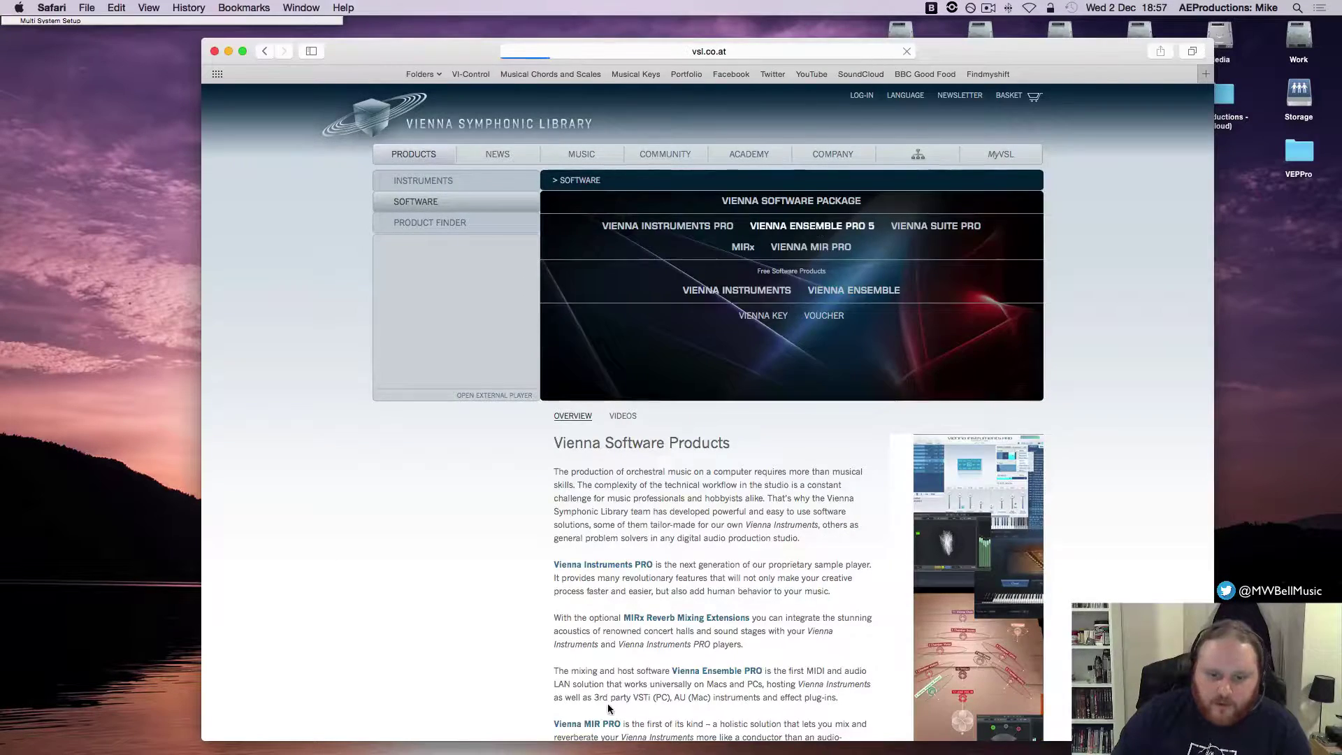
scroll(608, 707, down, 10)
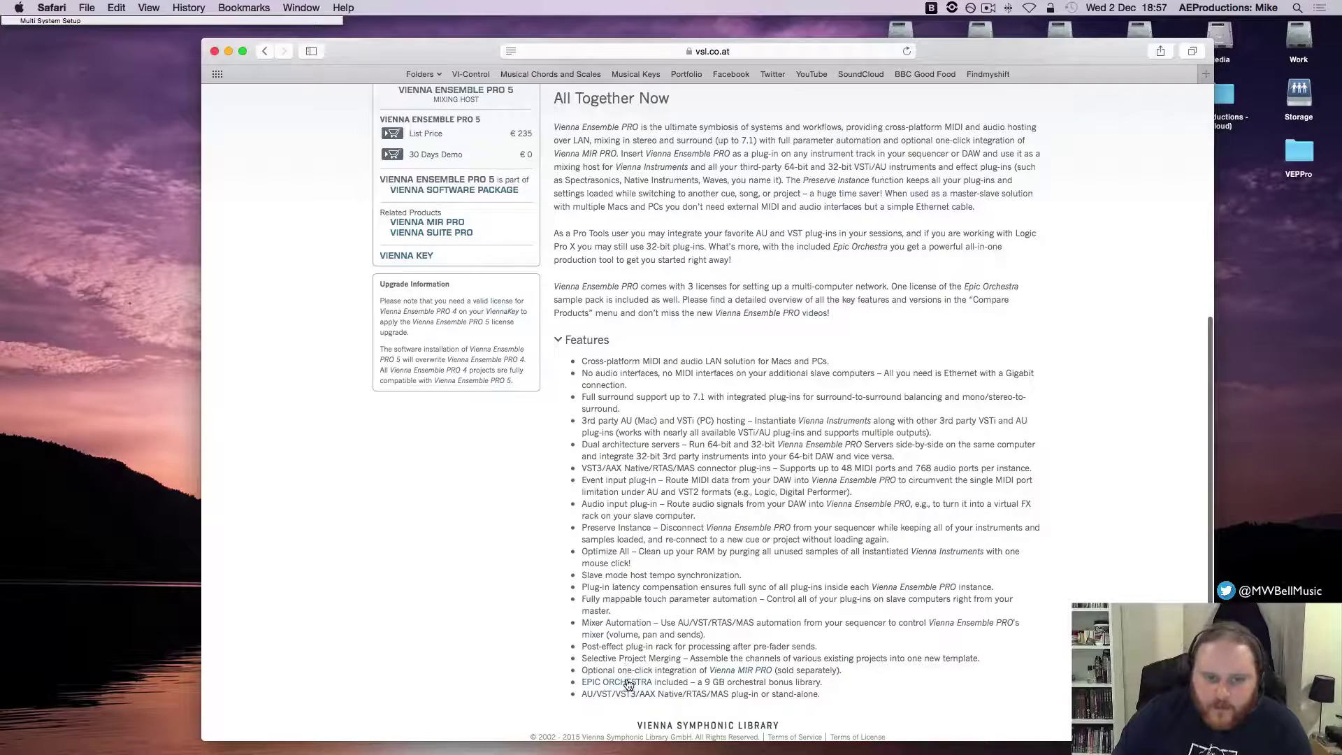
scroll(627, 684, up, 5)
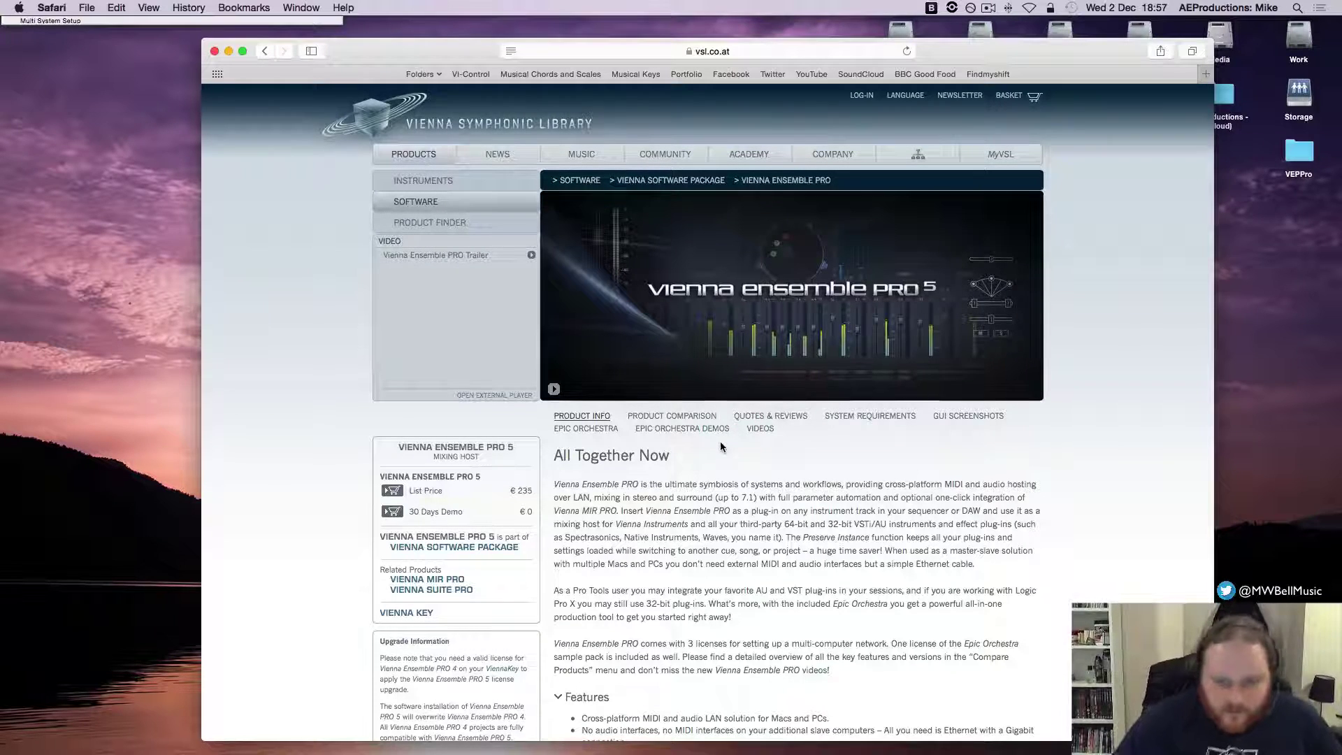
scroll(689, 434, down, 5)
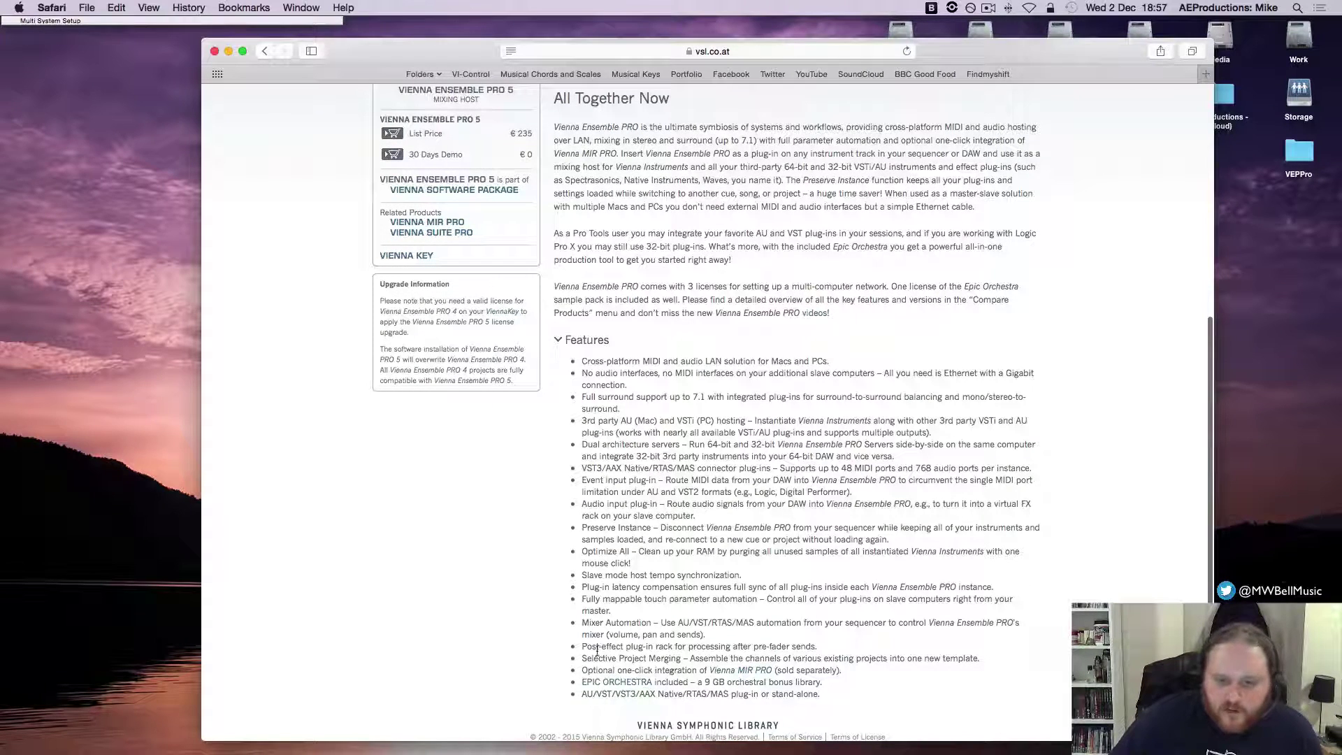
scroll(713, 579, up, 1)
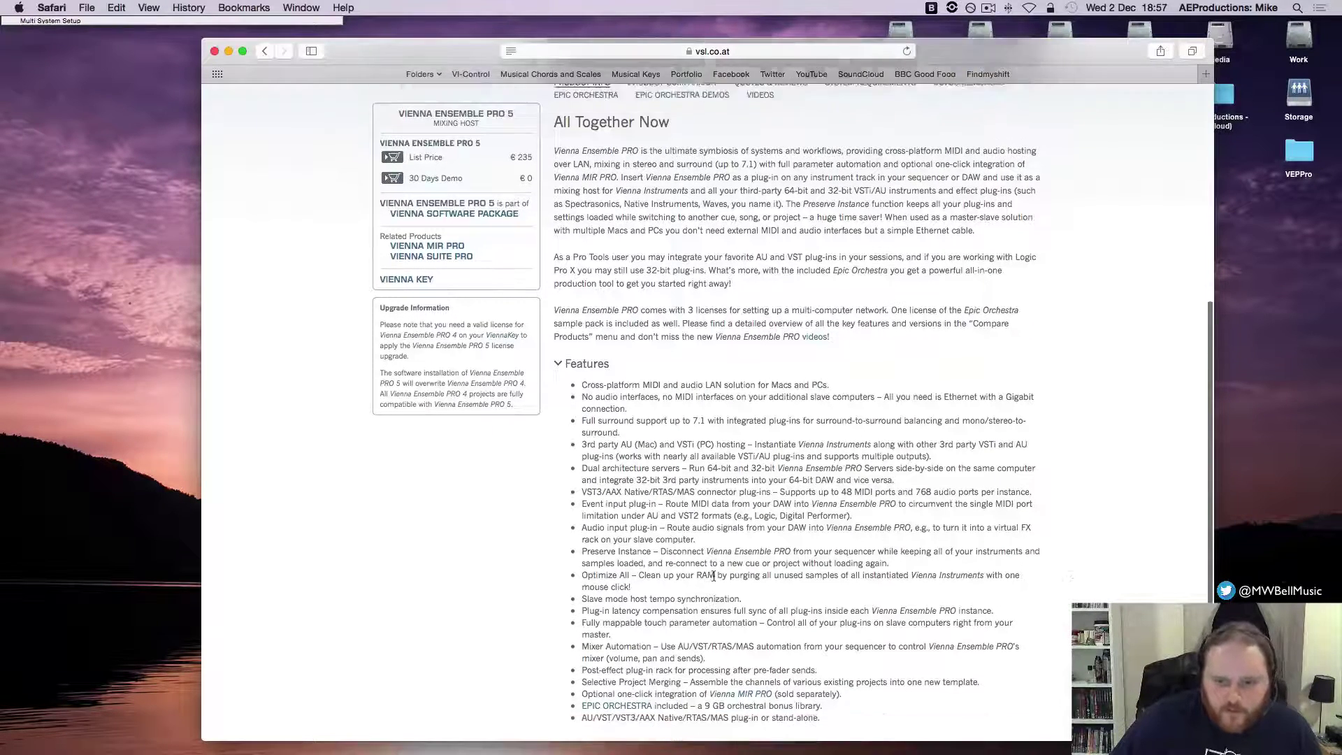
scroll(712, 576, down, 1)
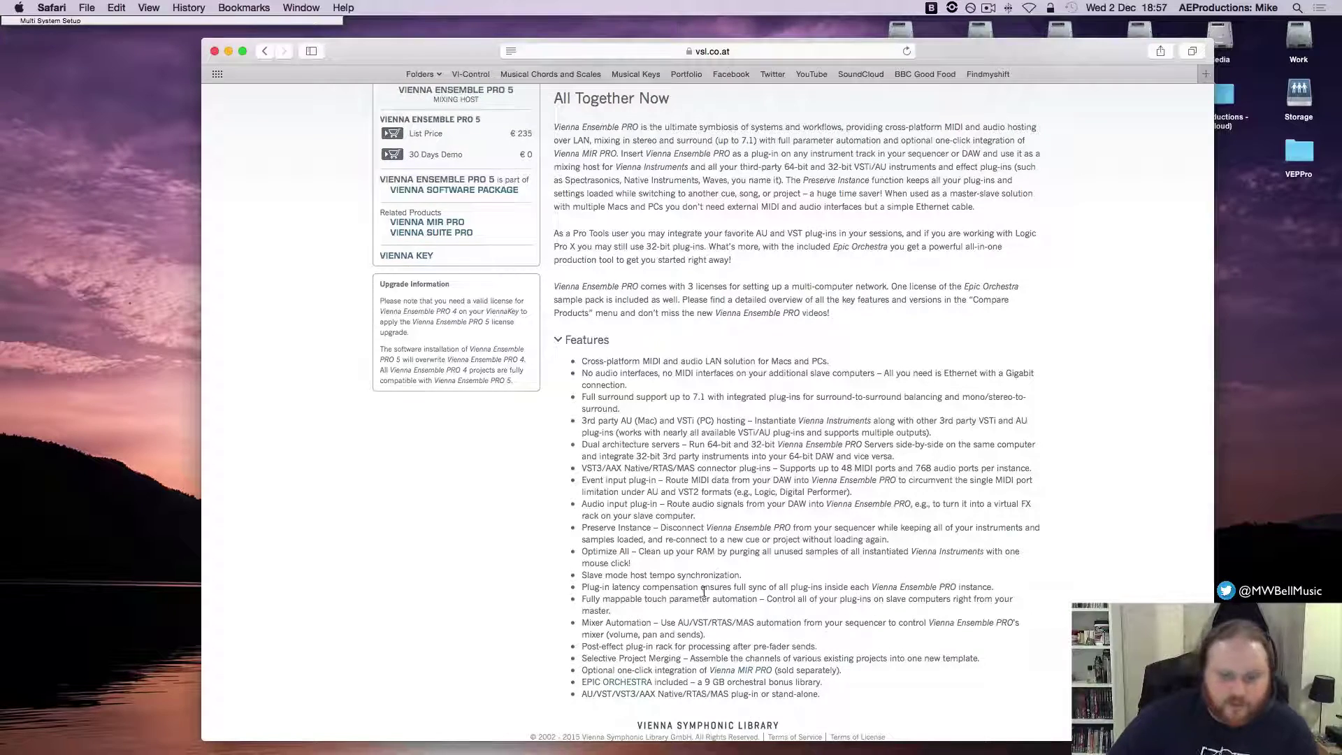
scroll(739, 503, up, 5)
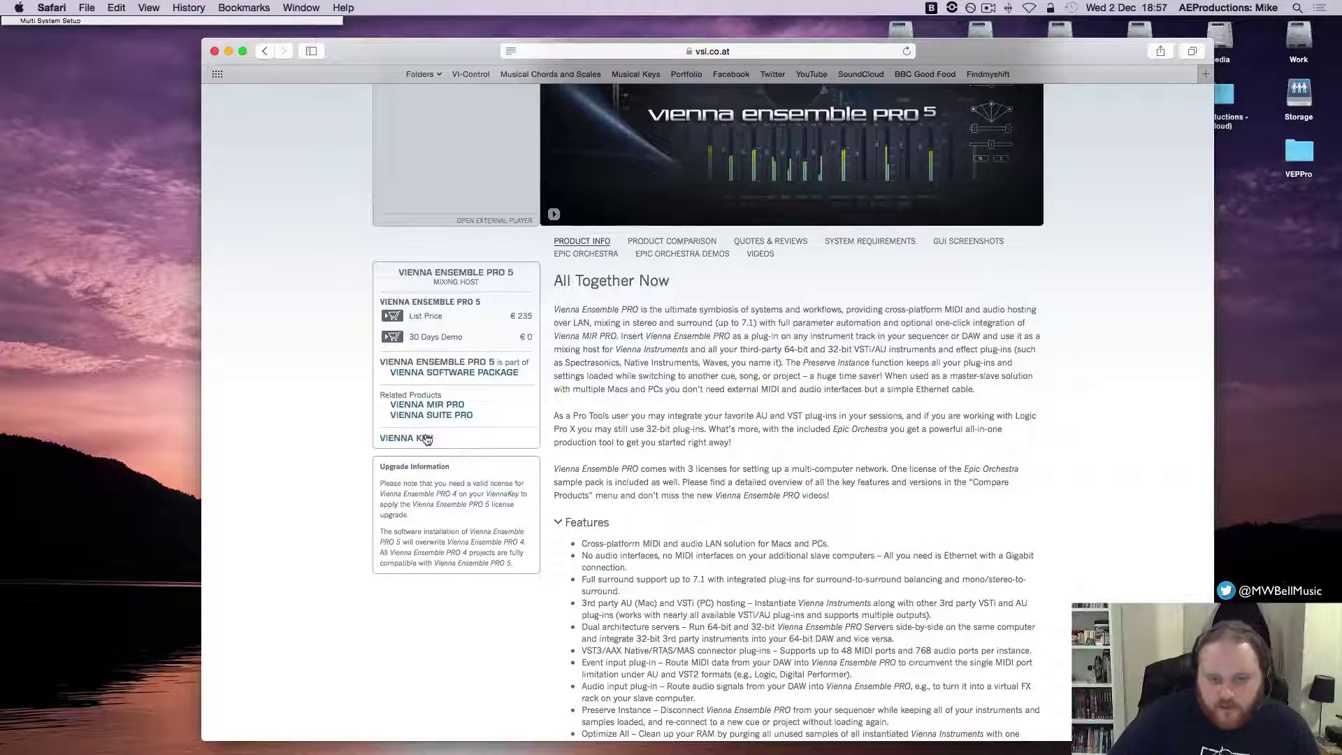
Shift the browser window towards the right side of the desktop with the product page at its beginning
drag(359, 52, 388, 47)
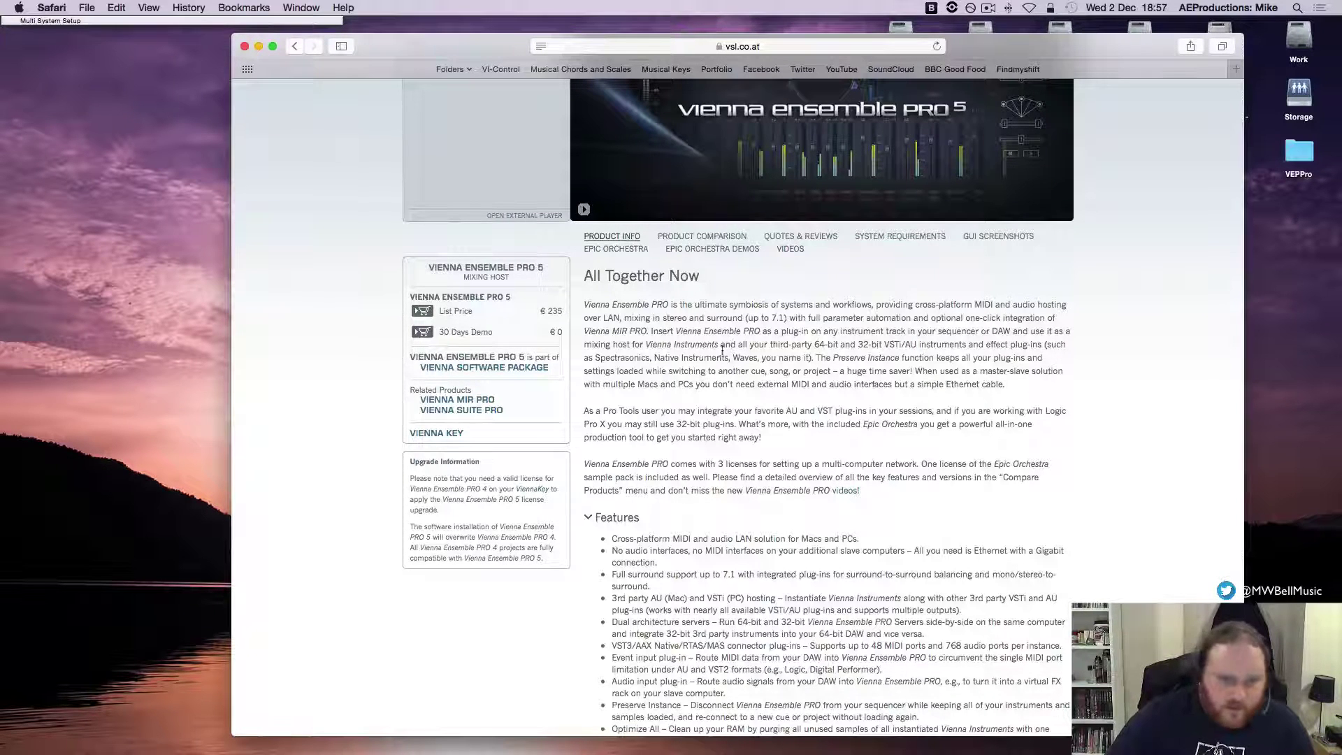
scroll(722, 349, up, 5)
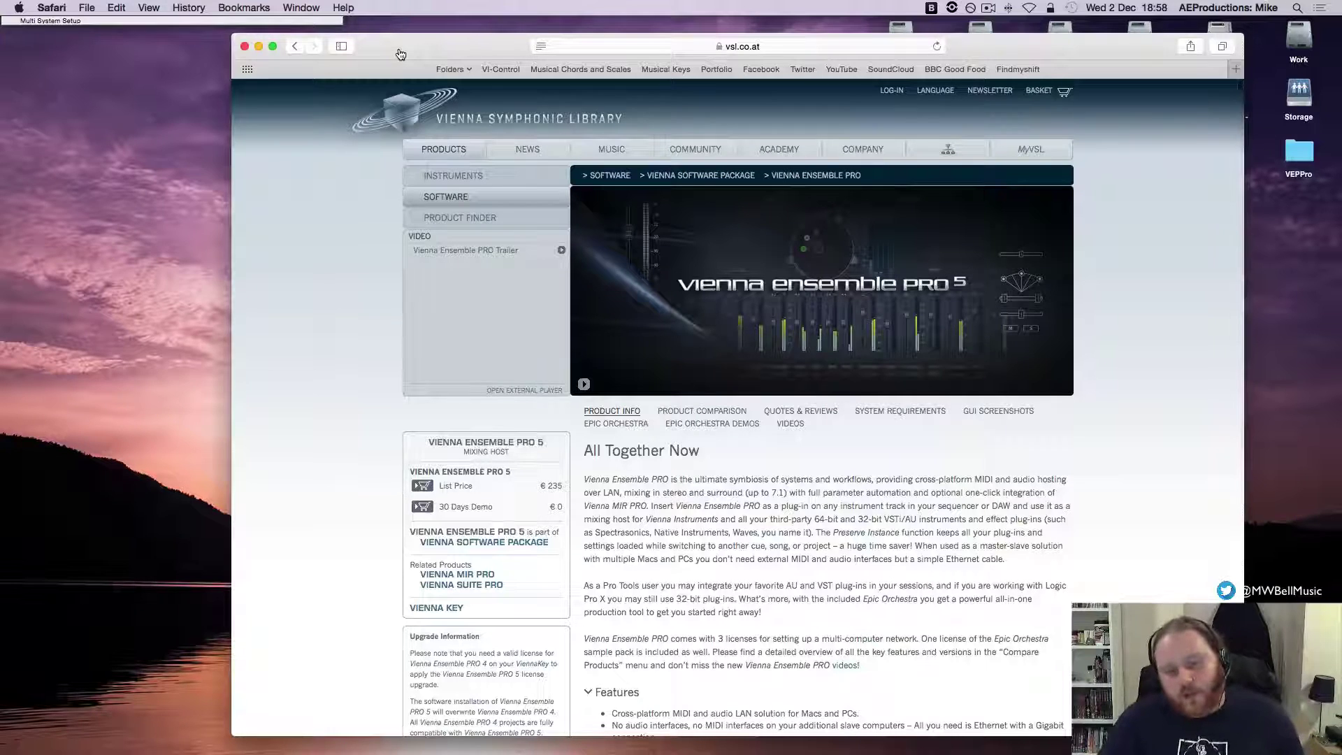
drag(412, 50, 476, 45)
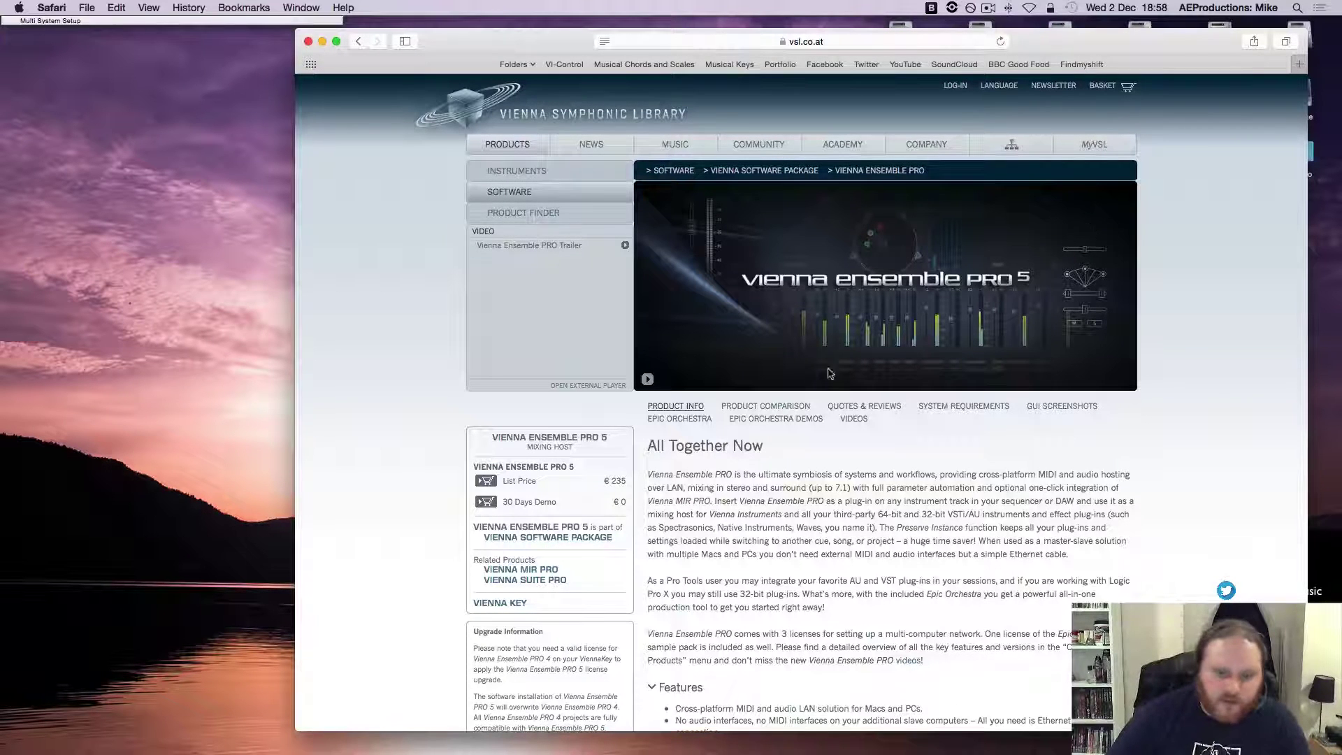
scroll(775, 426, up, 2)
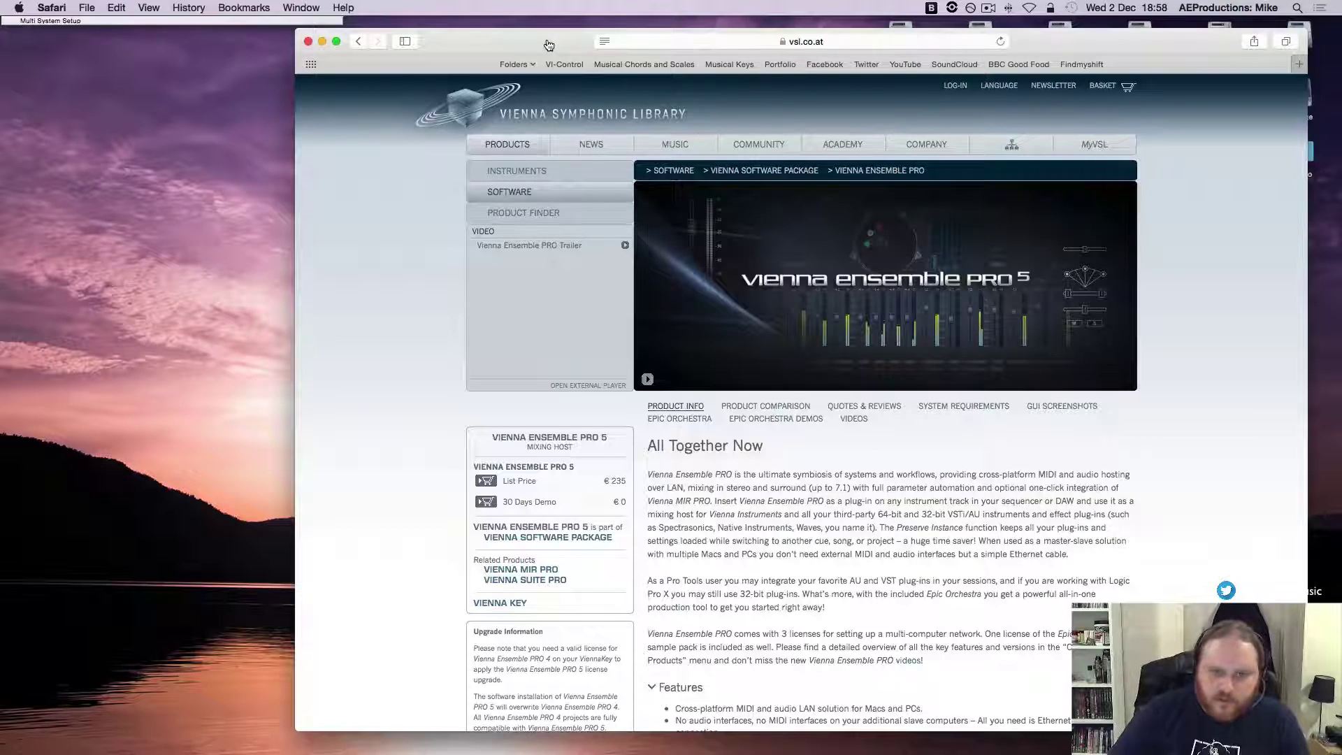
Nudge the browser window clear of the Multi System Setup sticky note and expand the collapsed note
drag(549, 44, 557, 39)
click(70, 21)
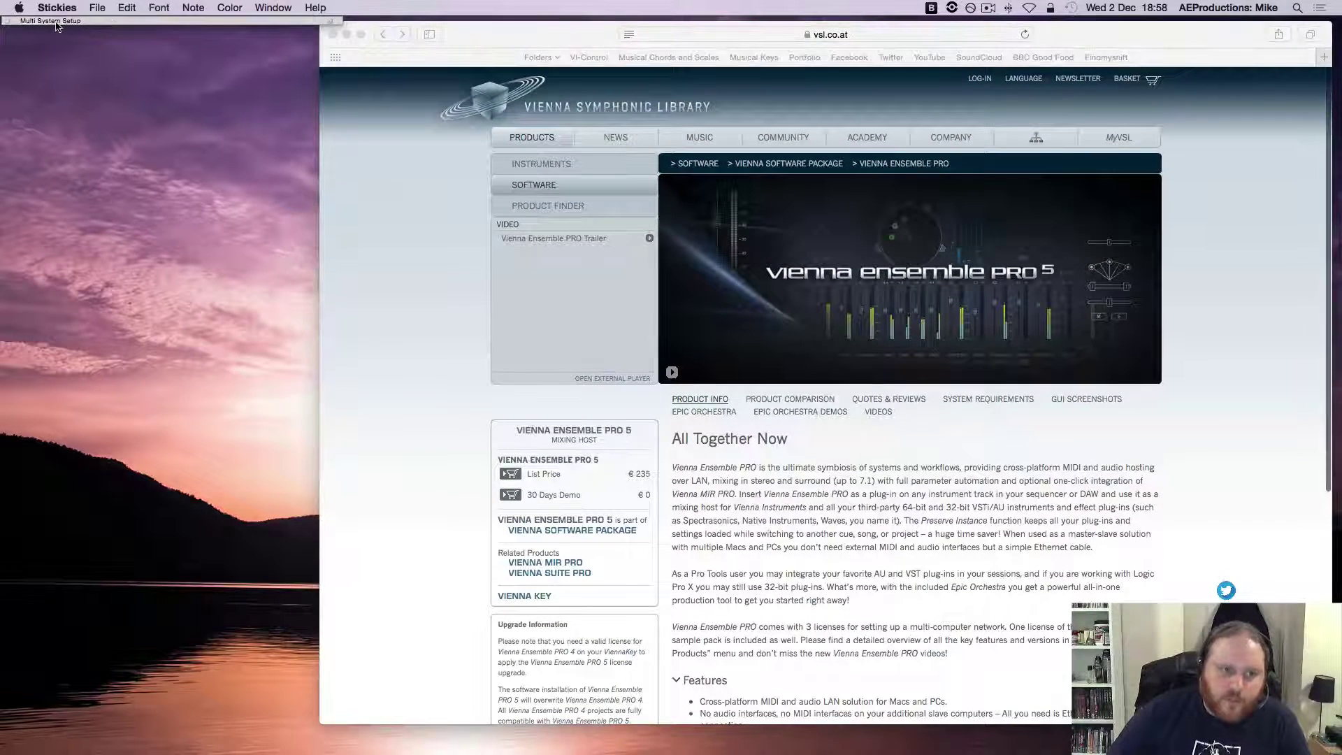
double_click(92, 22)
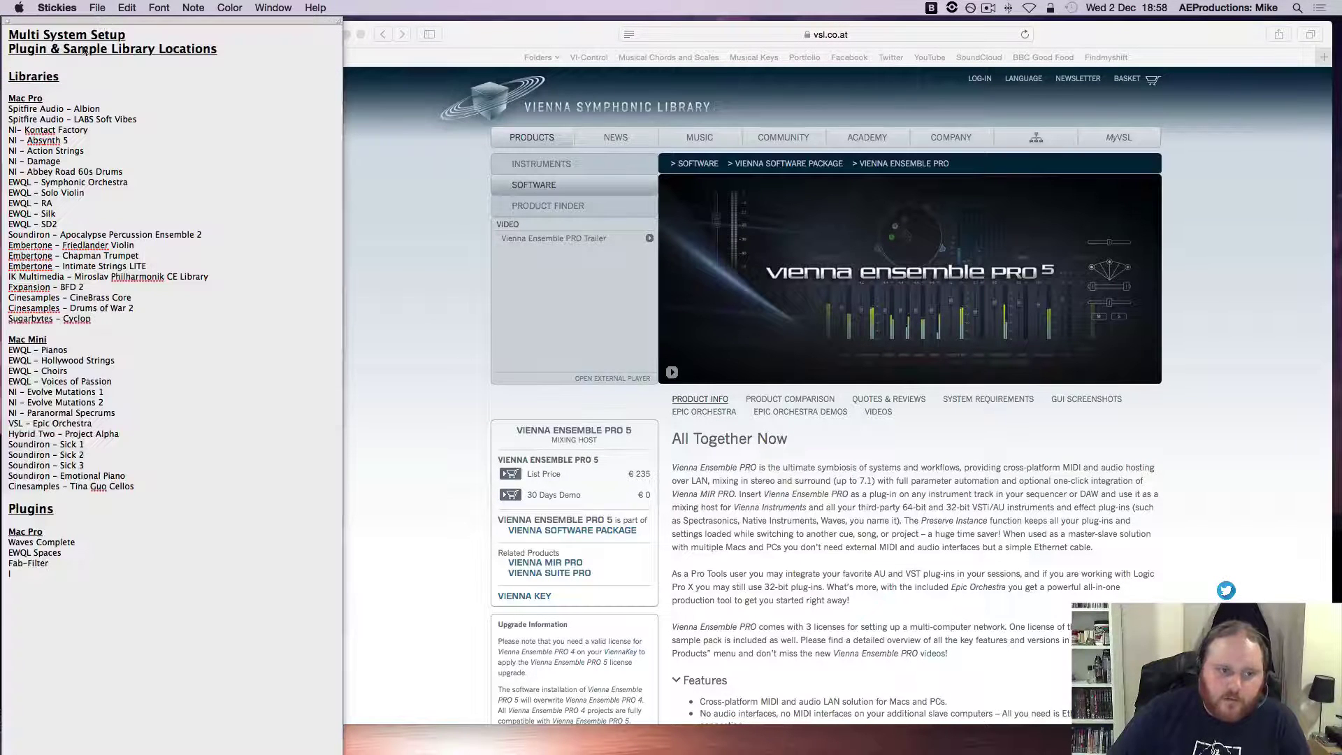
Examine the Mac Pro and Mac Mini library lists in the Multi System Setup note, moving it over the browser window and back to the screen edge
drag(4, 471, 98, 235)
click(98, 234)
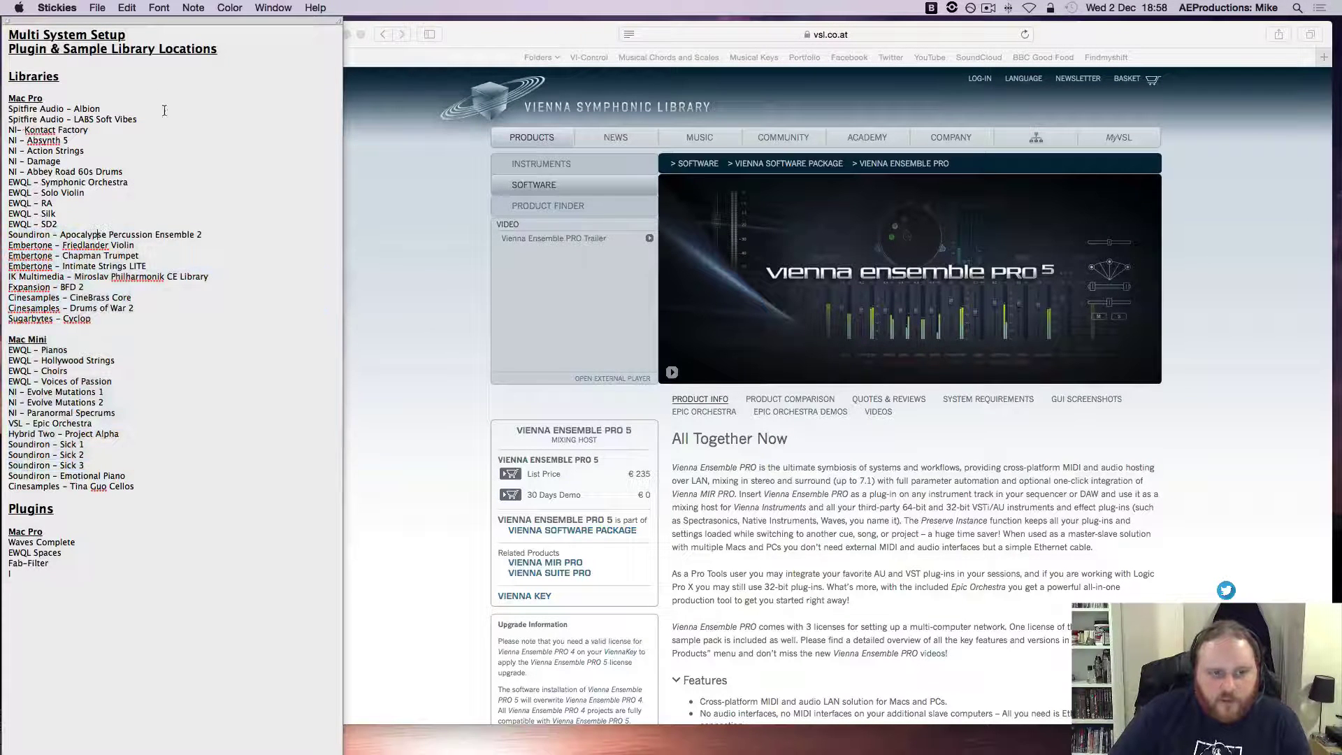
drag(165, 20, 628, 14)
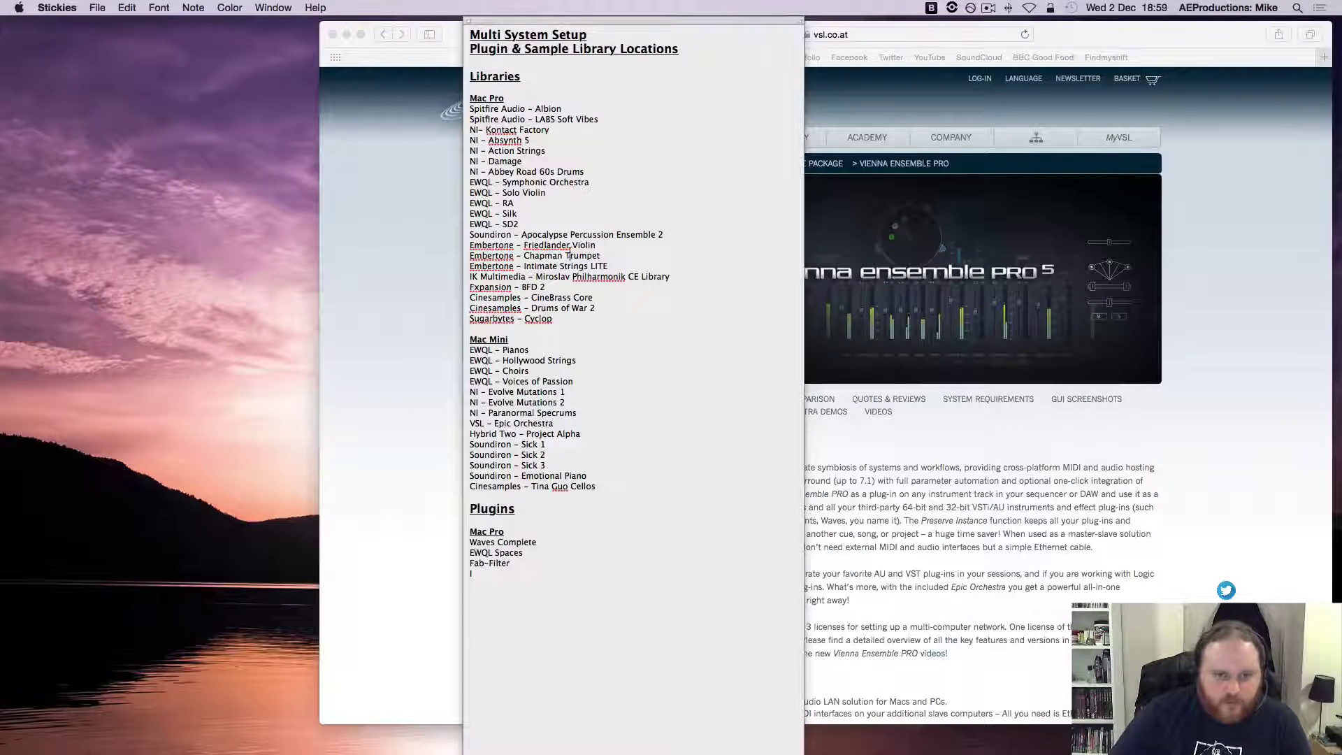
click(542, 338)
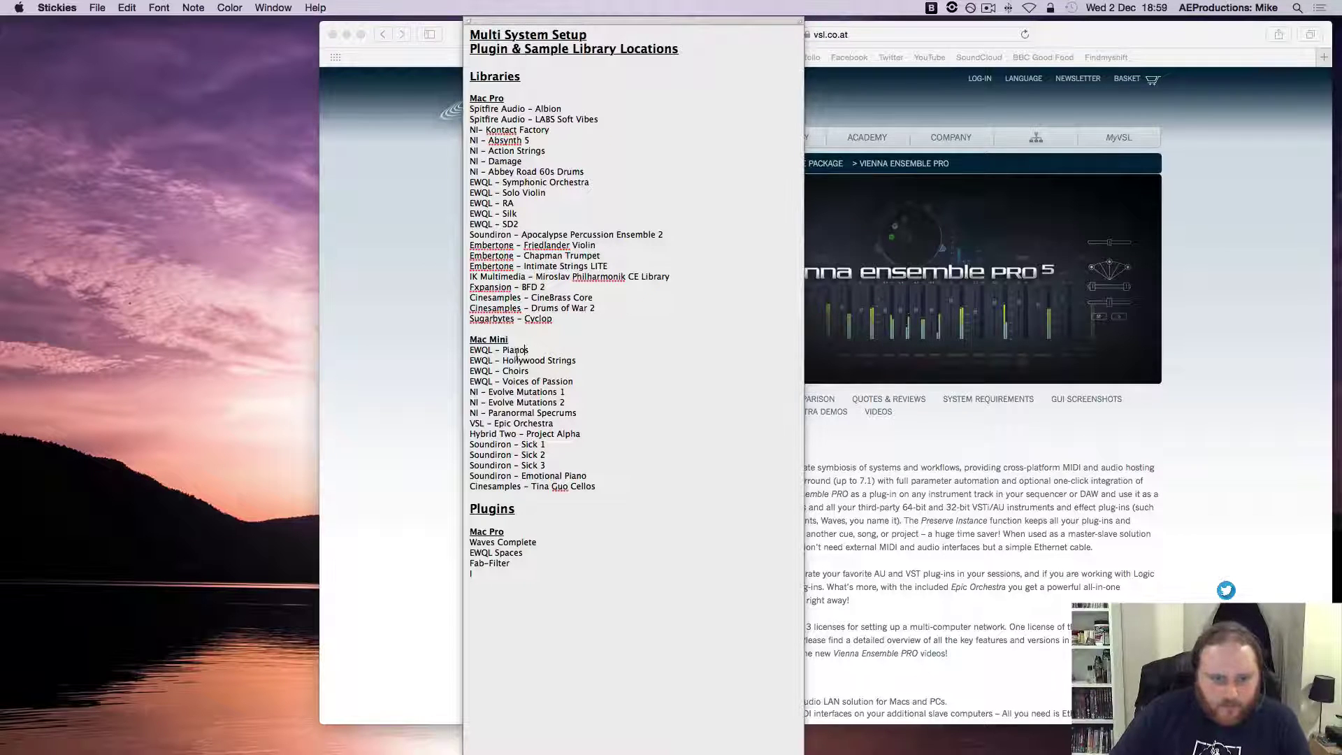
click(534, 255)
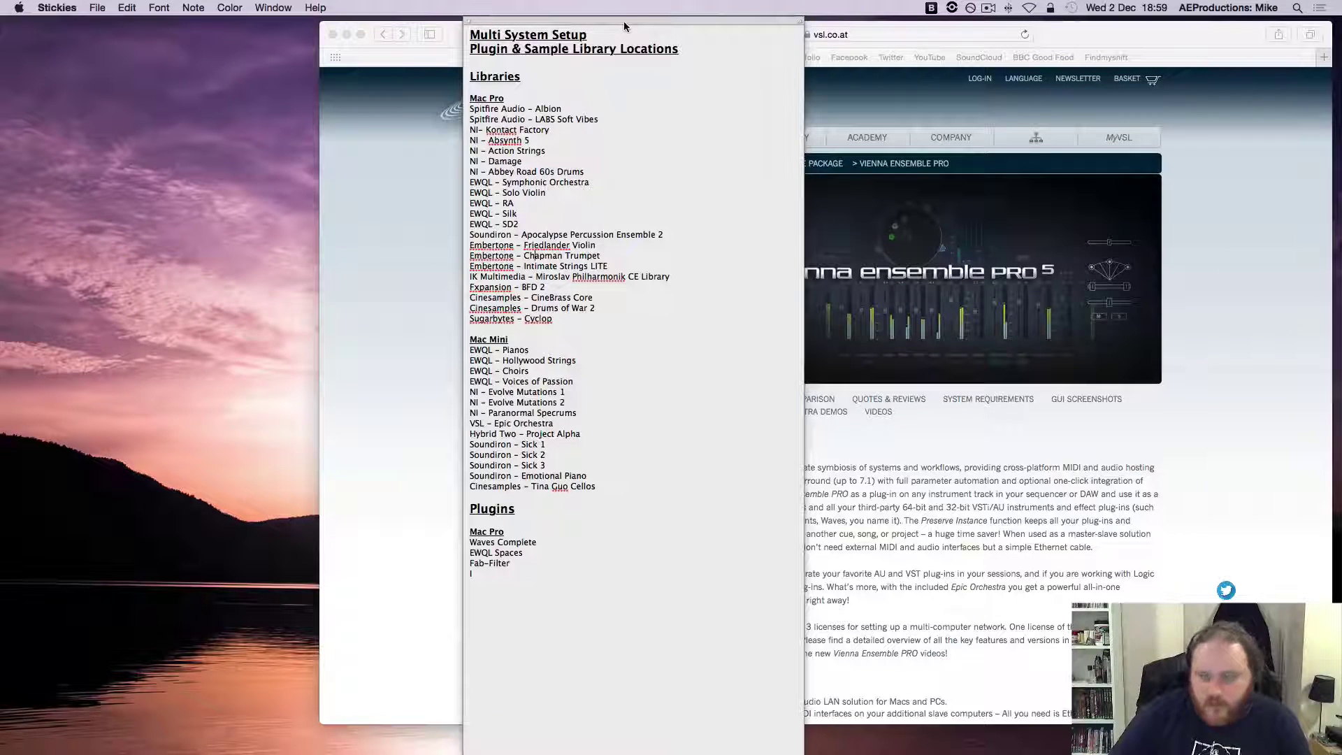
drag(624, 23, 162, 4)
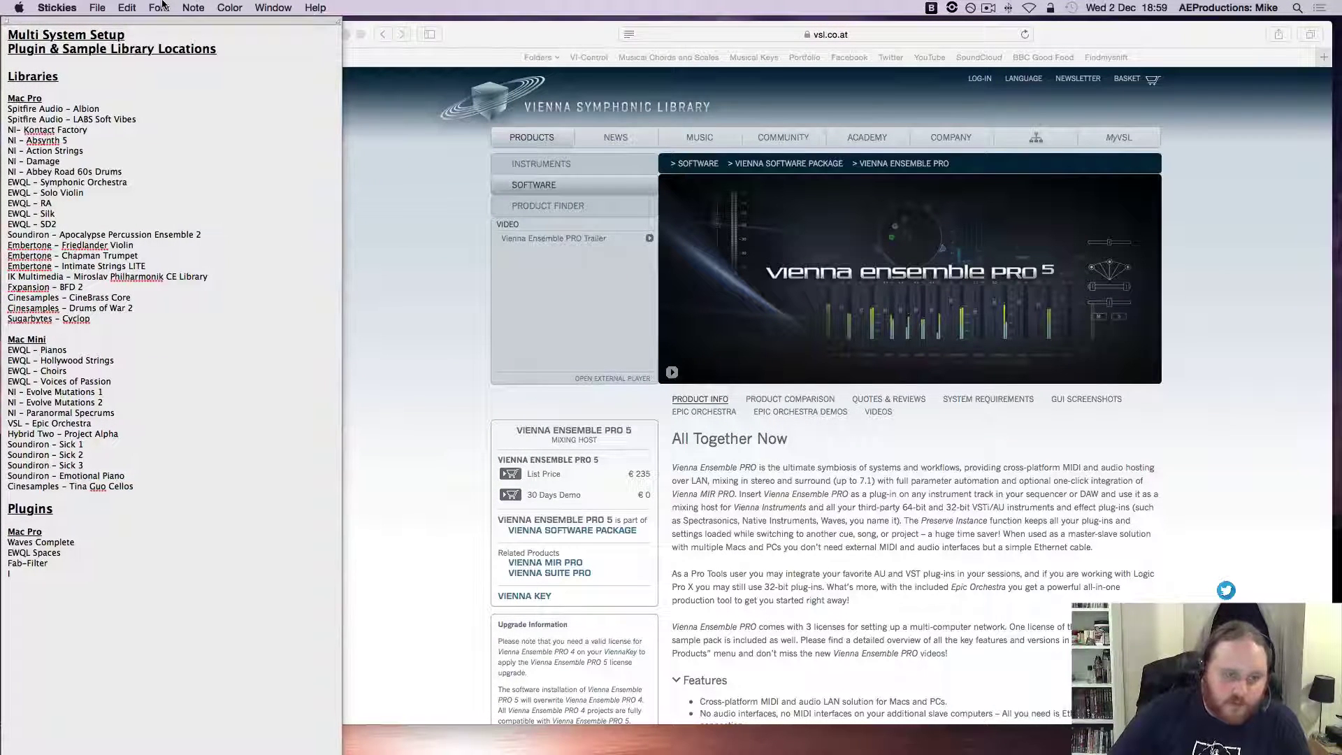
click(202, 341)
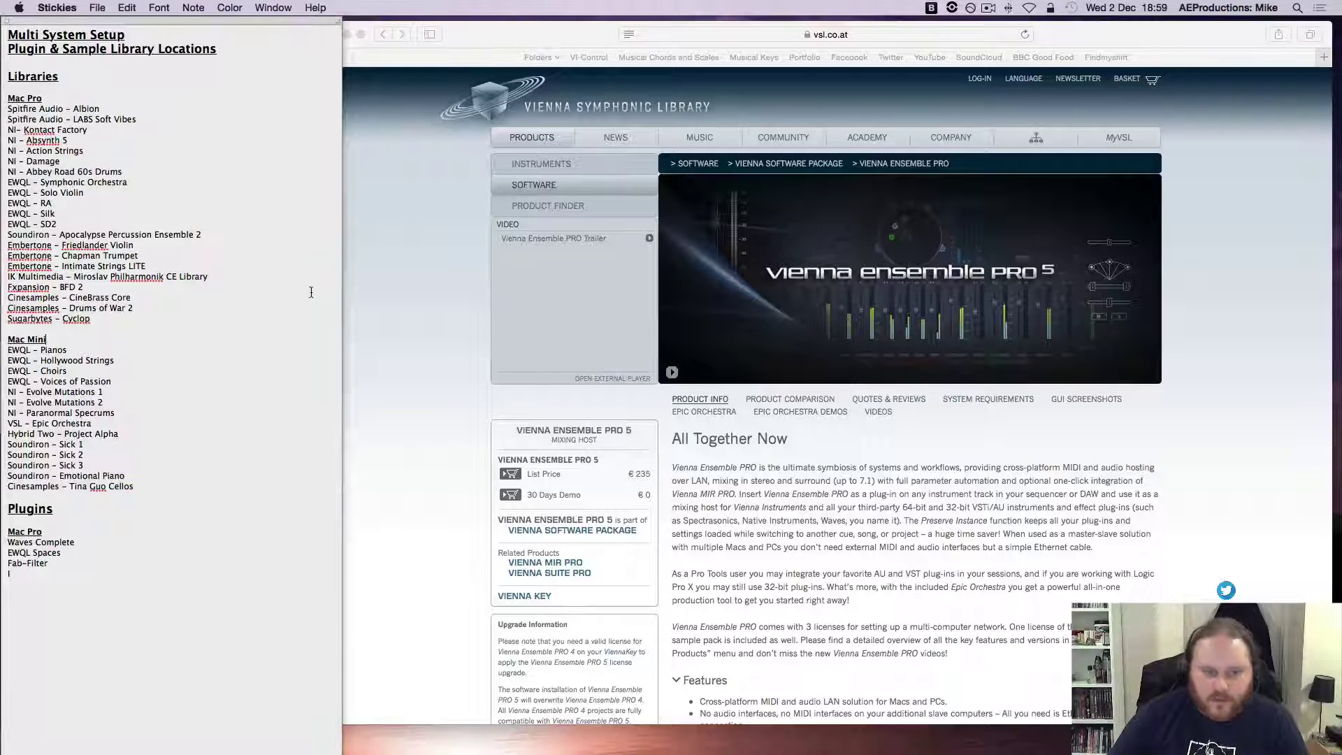
click(276, 293)
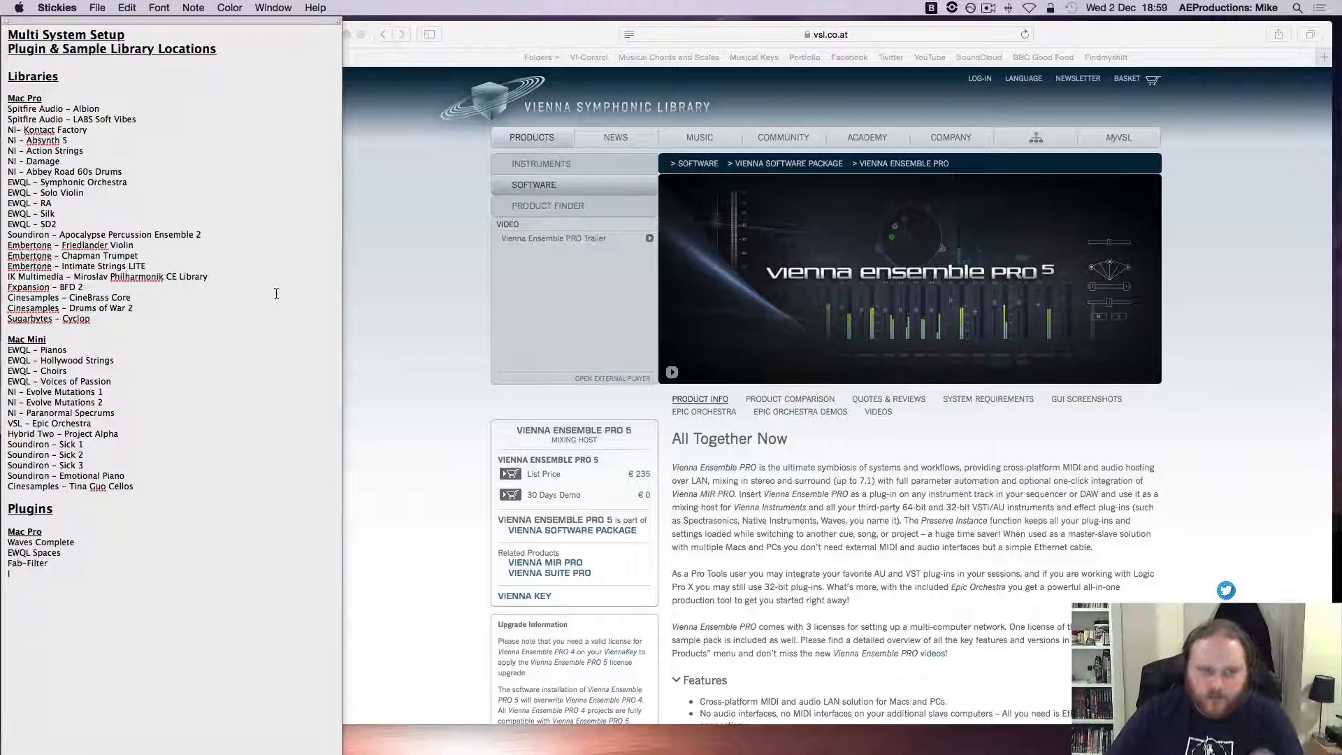
View the About This Mac overview with the Mac Pro's processor, memory and OS details, and close it
click(19, 7)
click(27, 27)
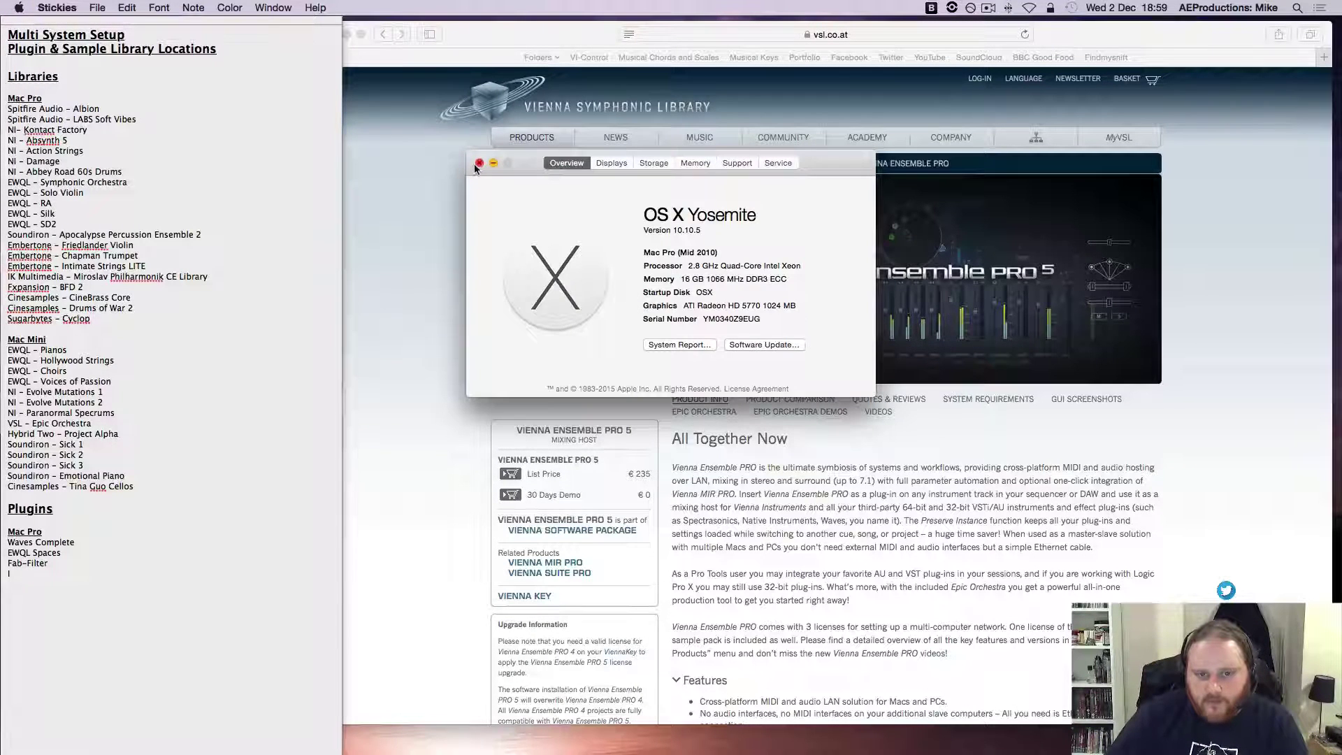
click(479, 162)
View the devices and shared drives in a Finder window's sidebar and close the window
mouse_move(295, 752)
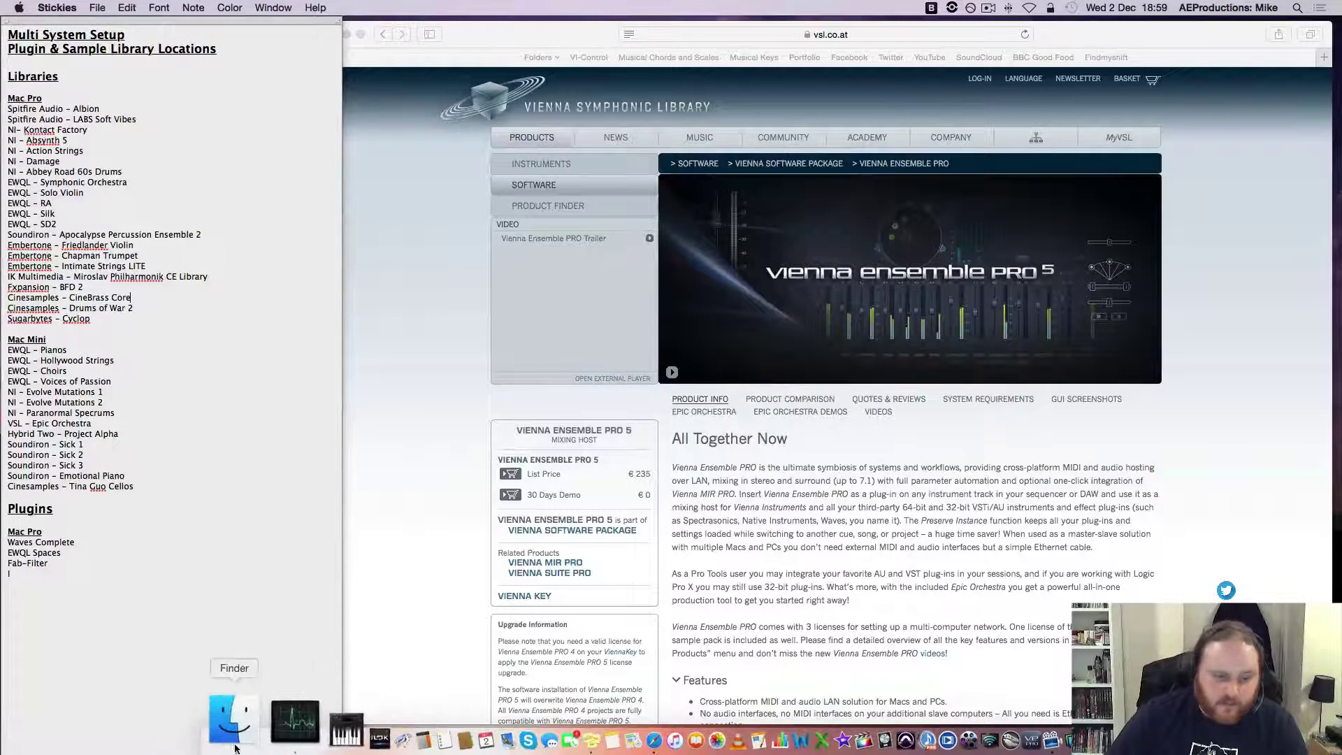
click(155, 735)
scroll(355, 388, down, 3)
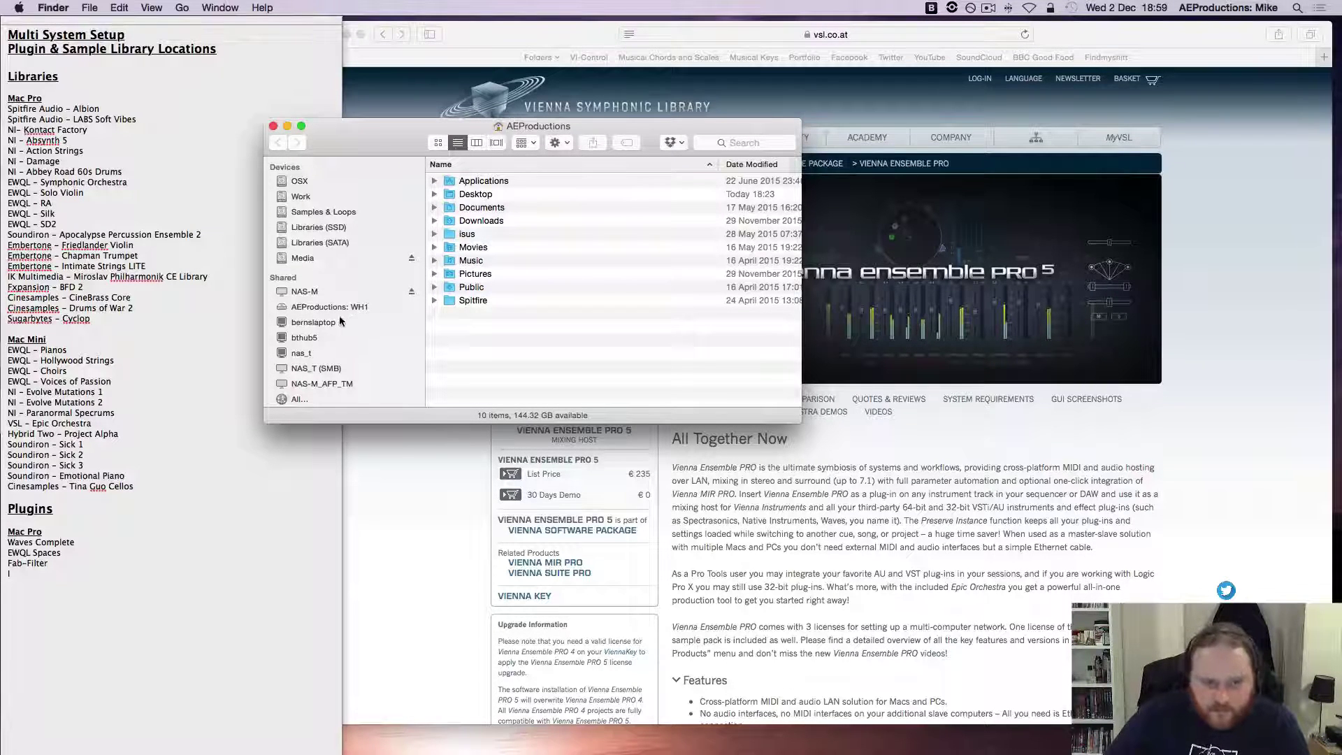
click(273, 126)
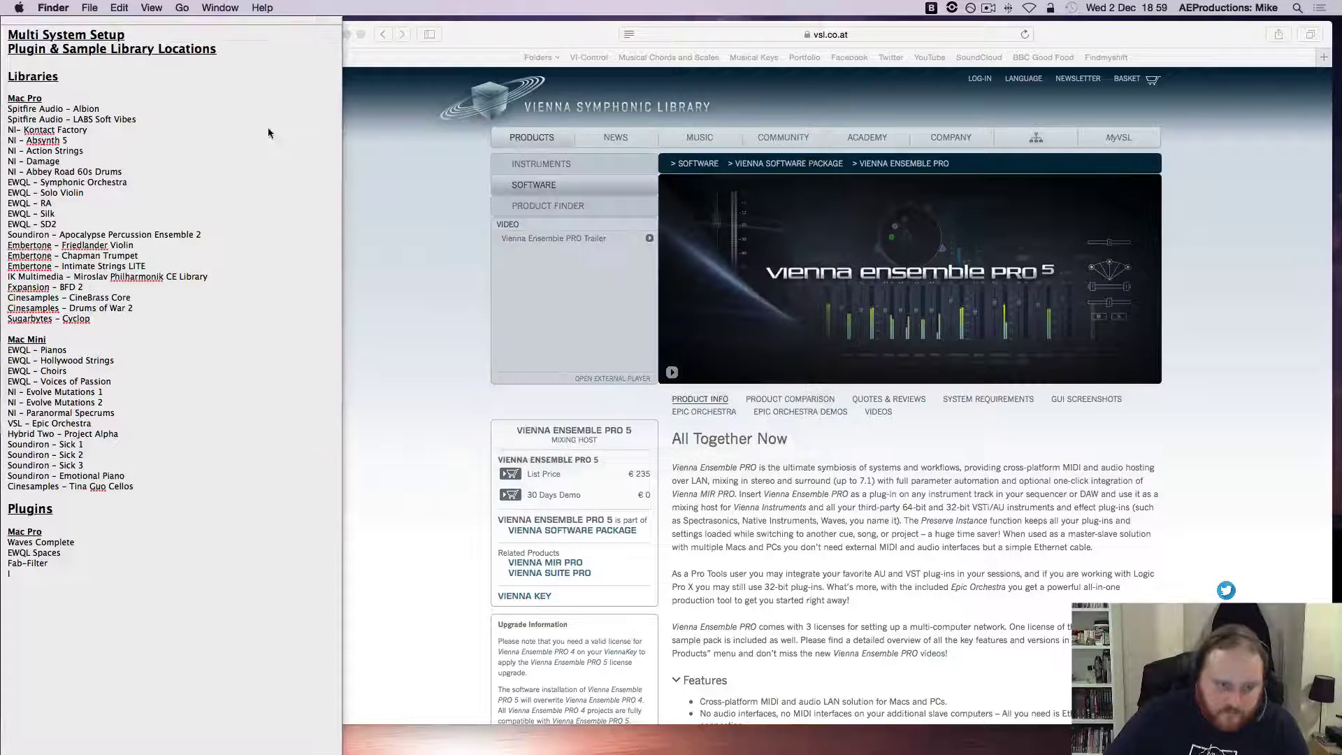
Go back to the sticky note and read through the Mac Pro libraries and the first Mac Mini entries
click(248, 264)
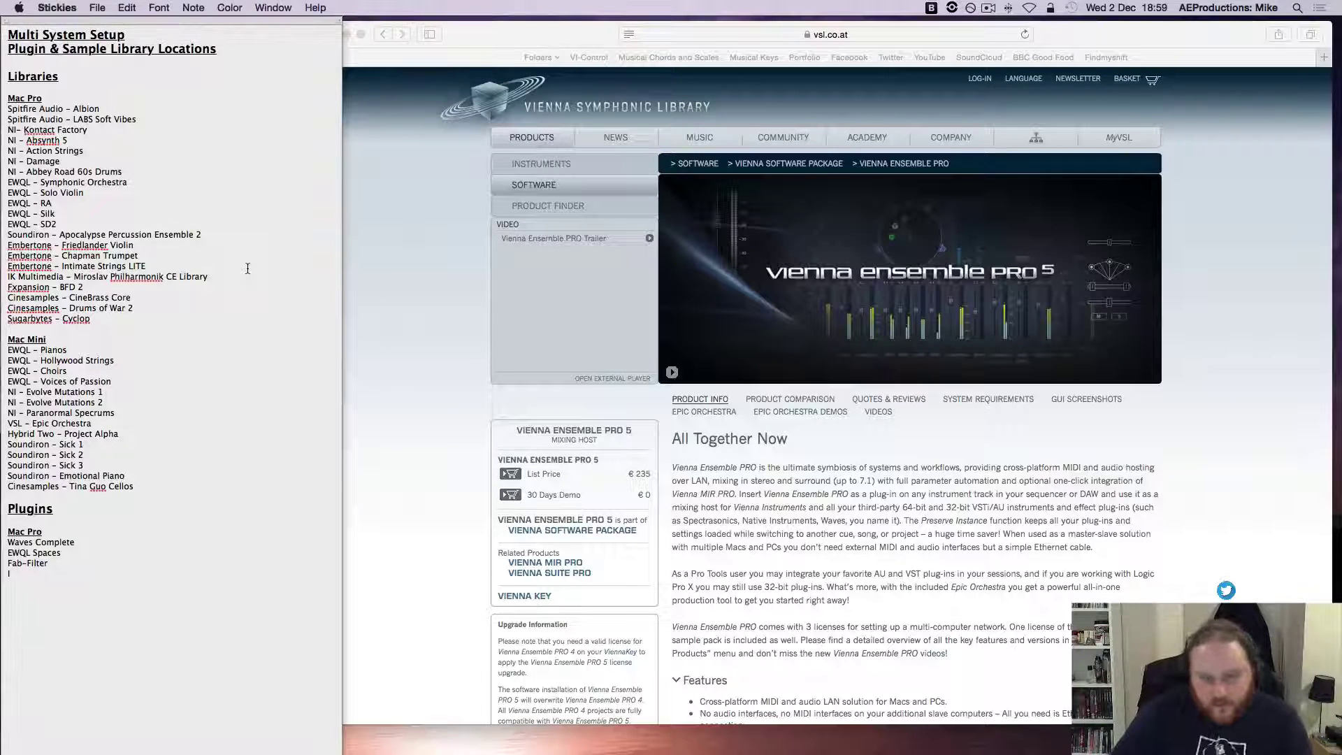
click(184, 311)
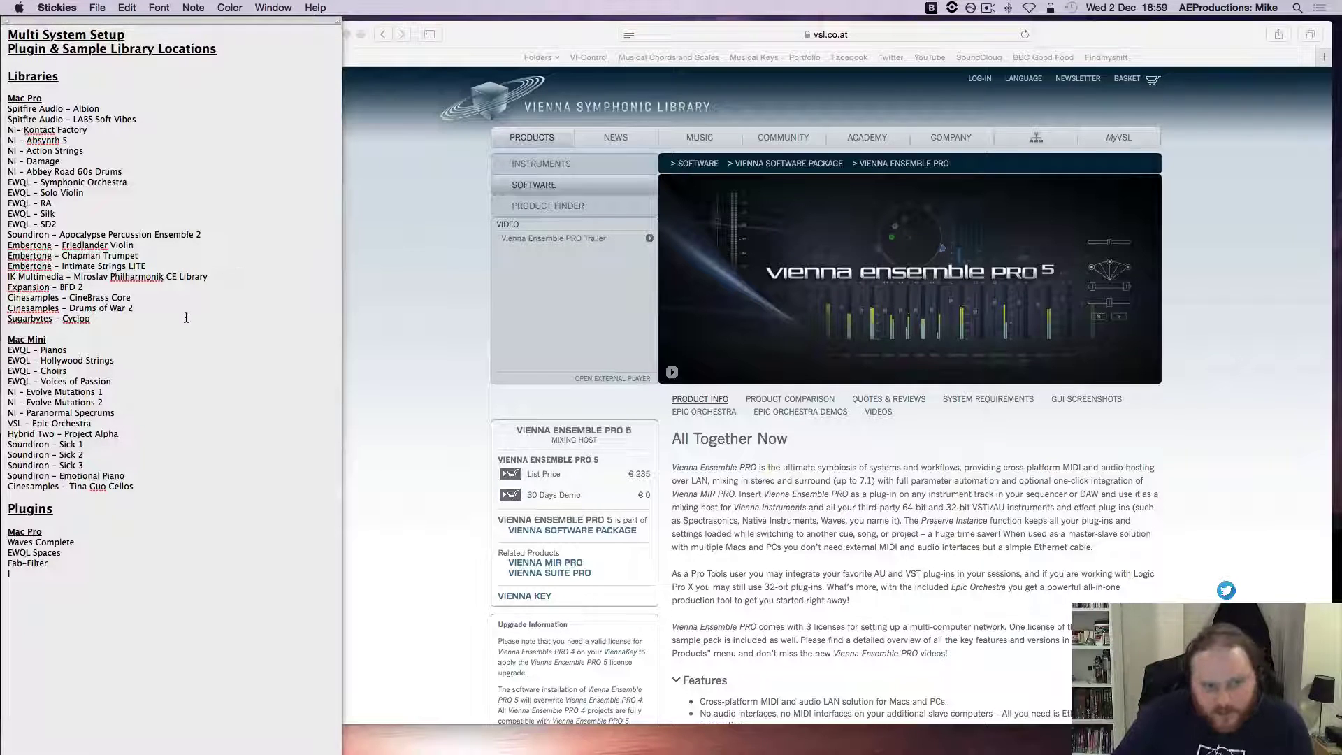
click(188, 266)
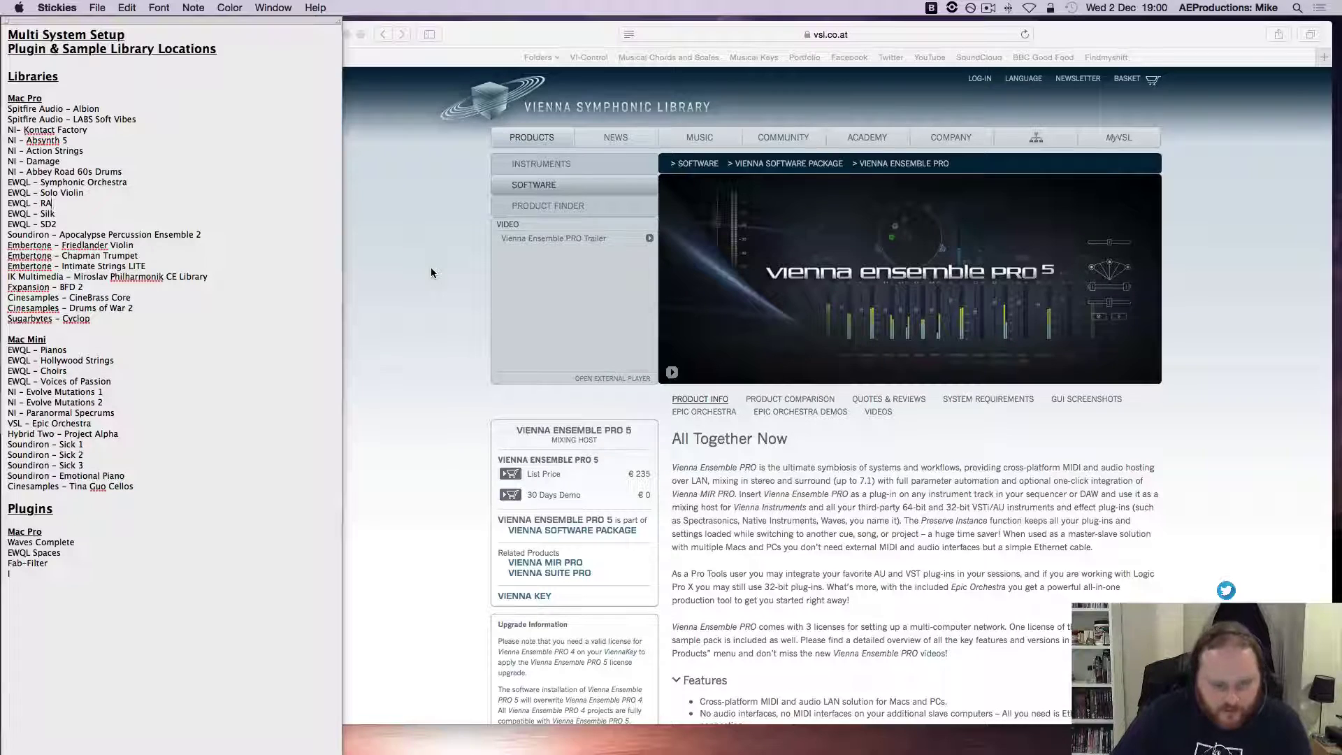
click(167, 341)
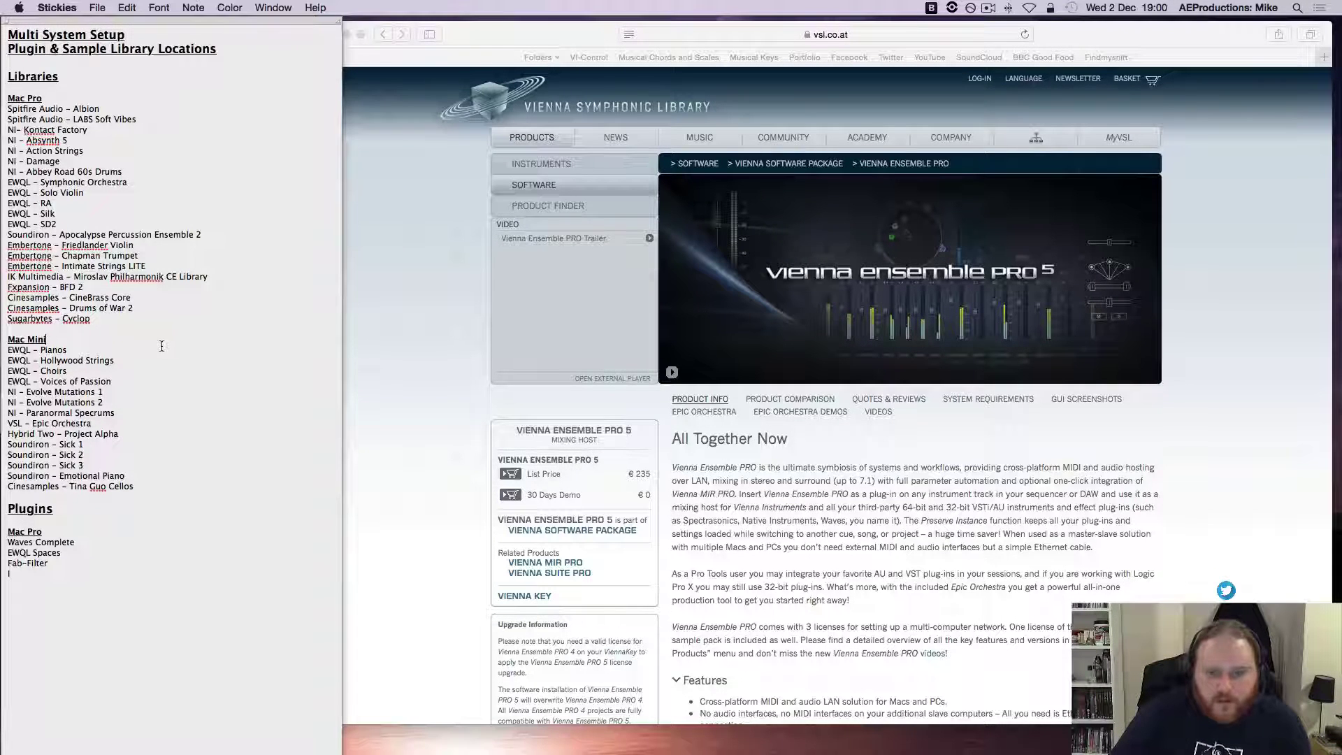
click(133, 359)
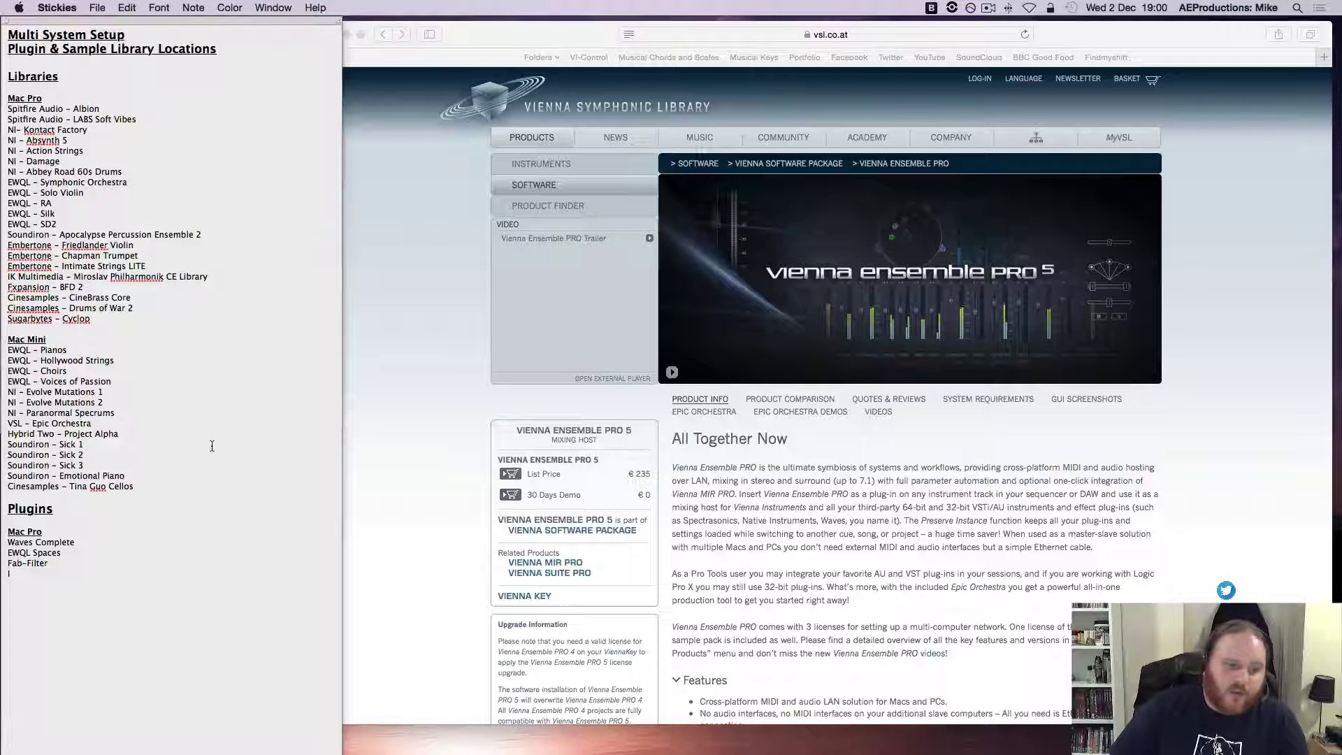
Highlight the Mac Mini libraries in turn: the EWQL group, Evolve Mutations 1 through Emotional Piano, Tina Guo Cellos and Project Alpha
drag(8, 350, 91, 381)
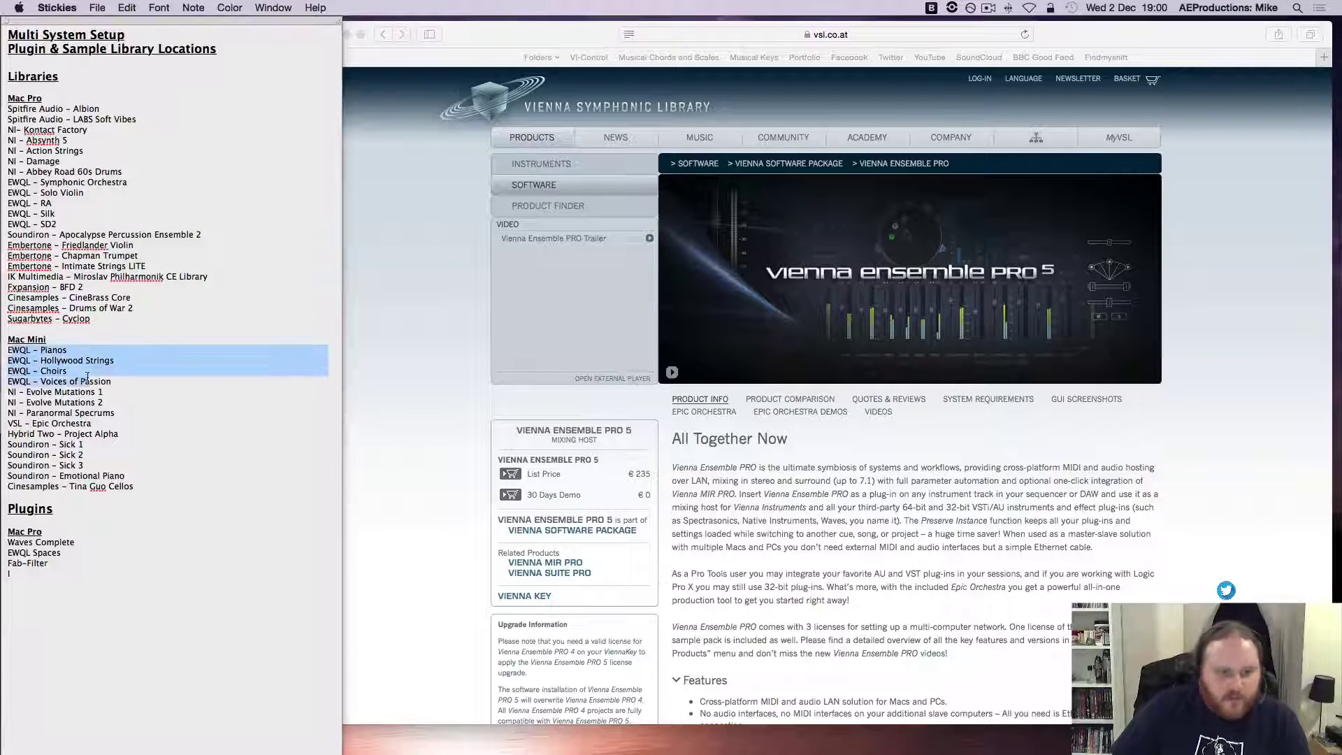
click(91, 391)
drag(145, 476, 8, 389)
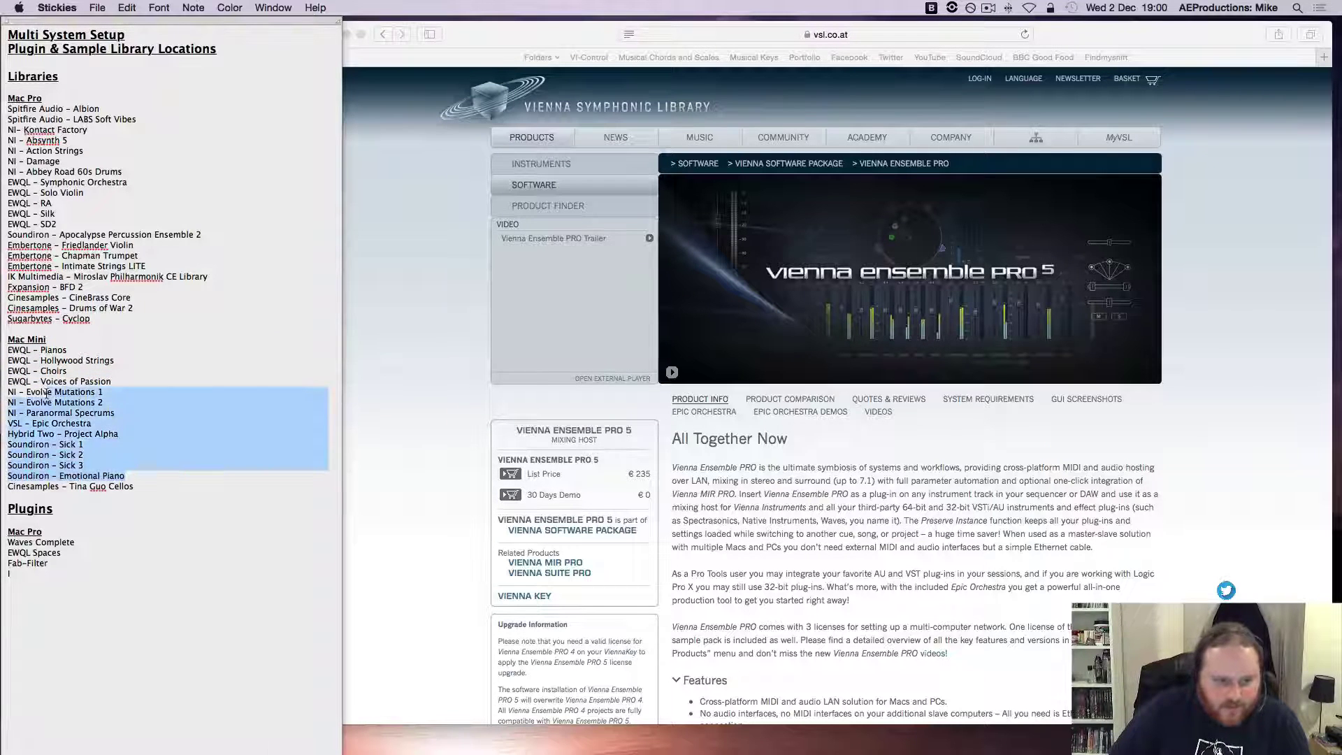
click(65, 421)
drag(155, 488, 8, 488)
click(86, 467)
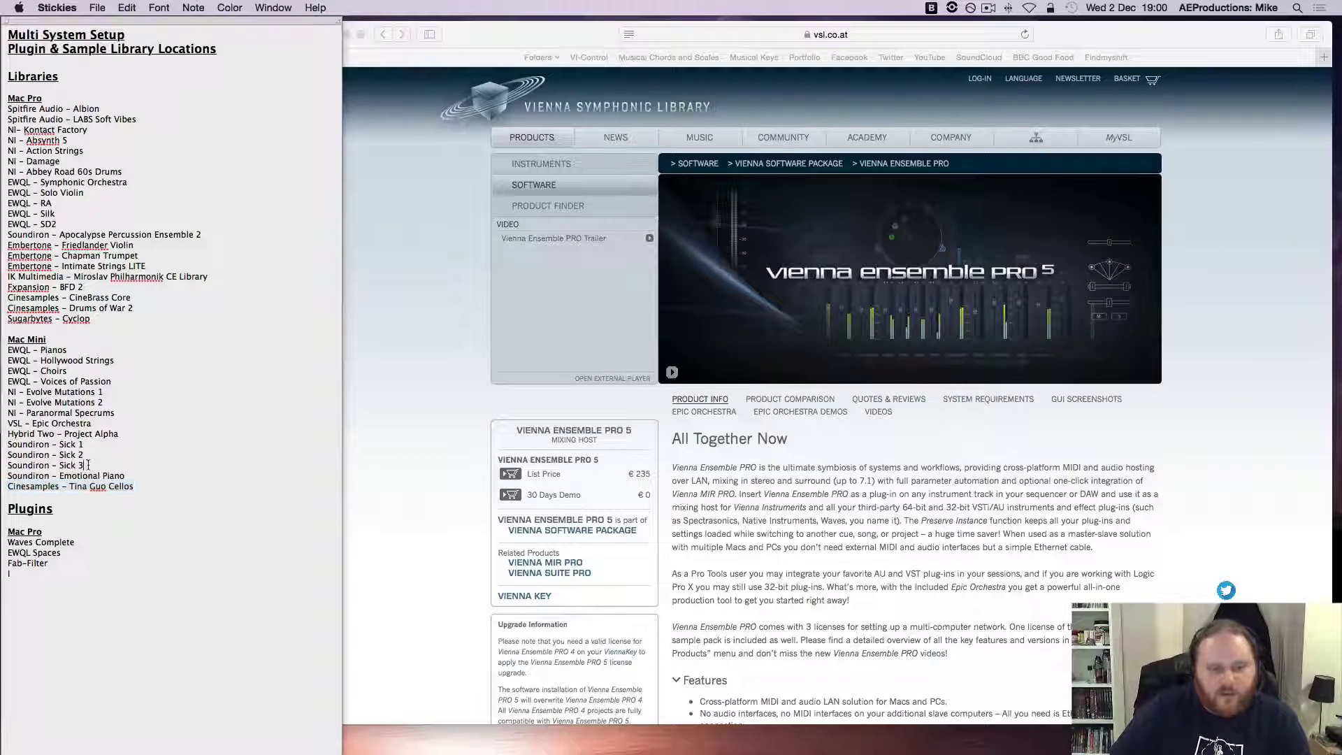
drag(137, 435, 8, 433)
click(50, 431)
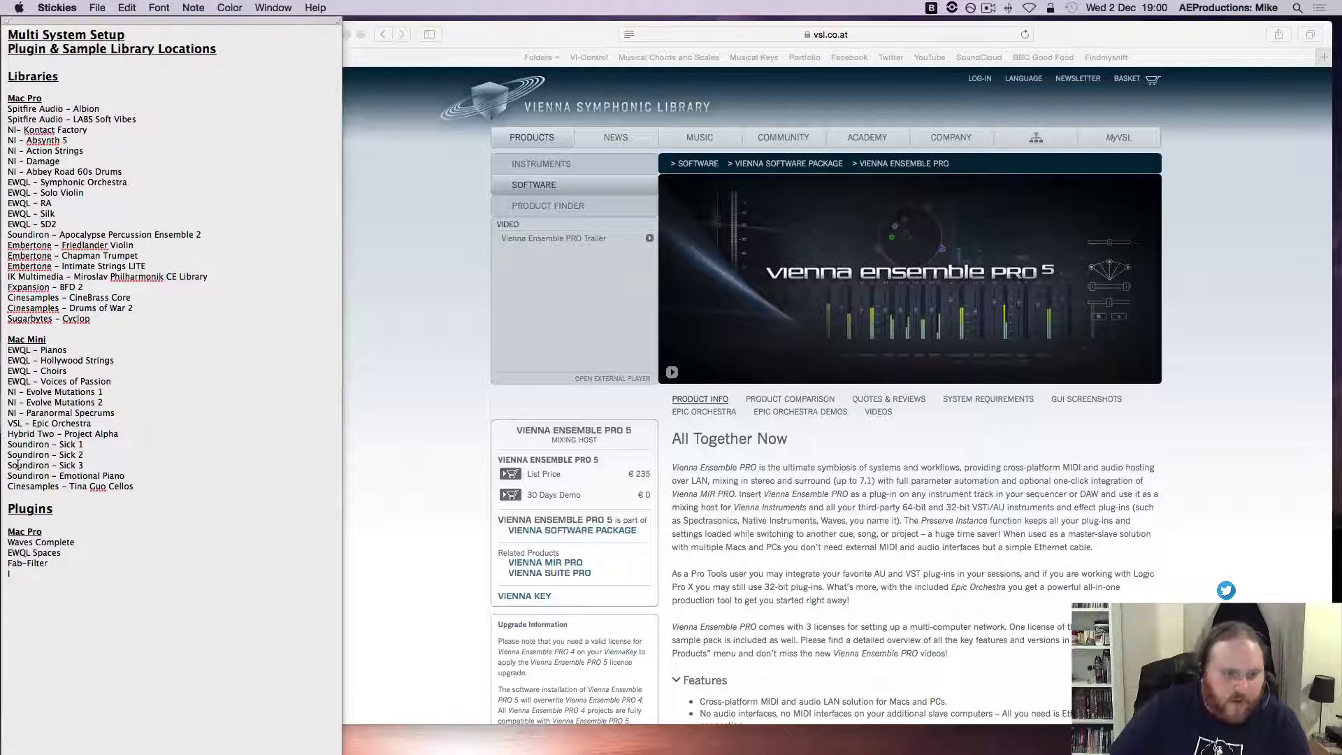
Compare the Mac Mini's Cinesamples Tina Guo Cellos with the Mac Pro's Embertone Friedlander Violin by highlighting each entry in the note
drag(135, 487, 33, 485)
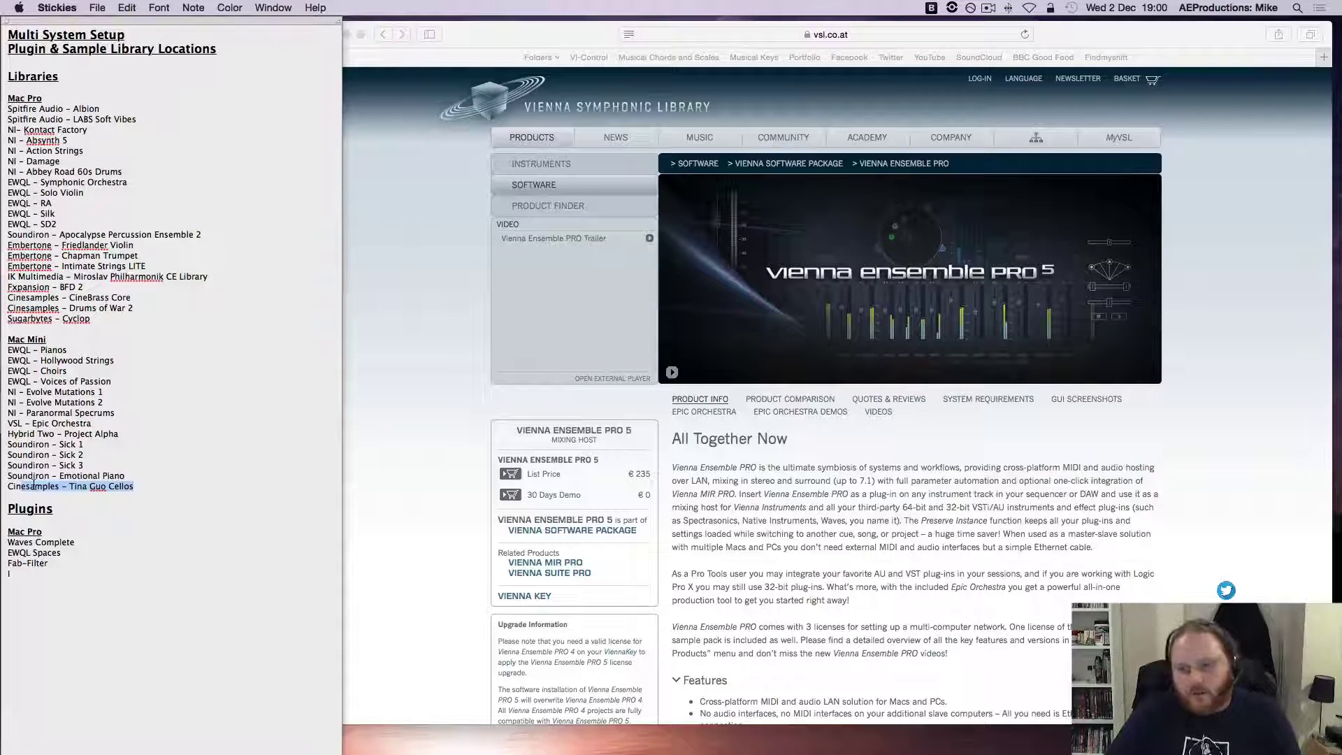
click(60, 250)
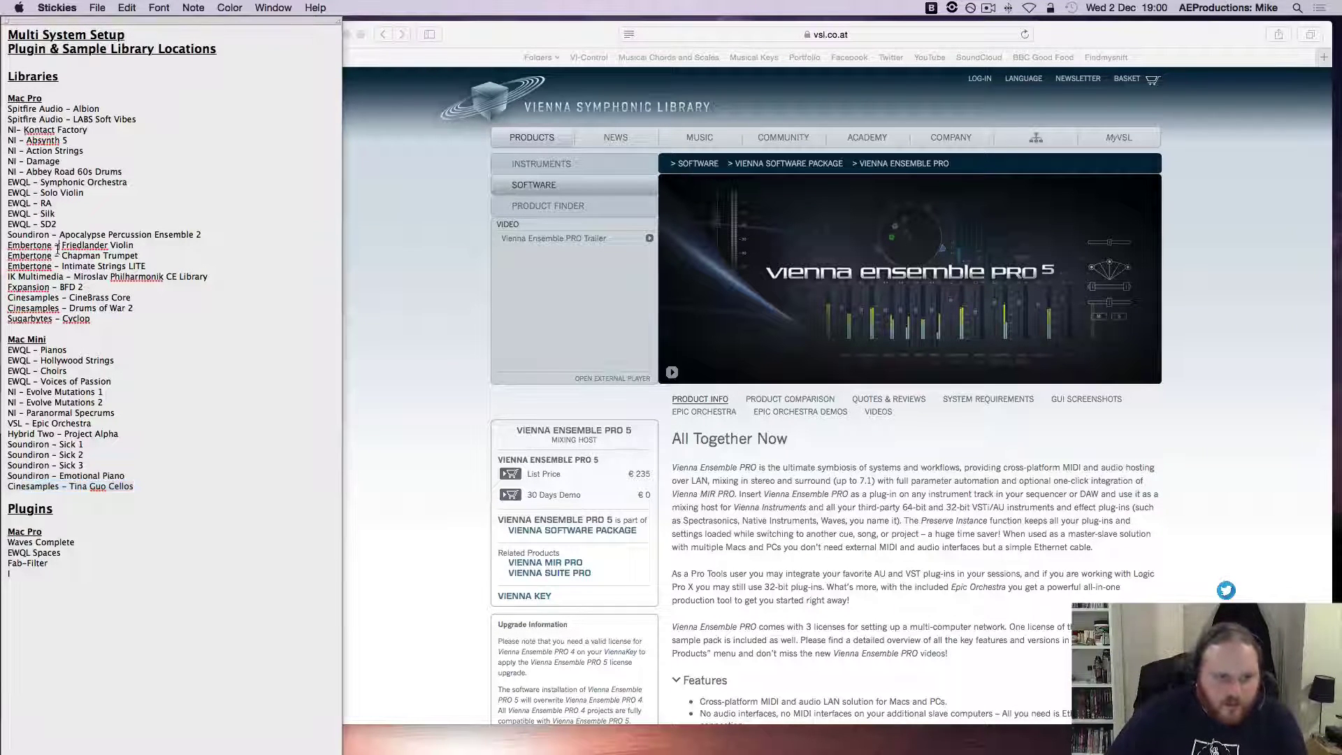
drag(134, 246, 8, 246)
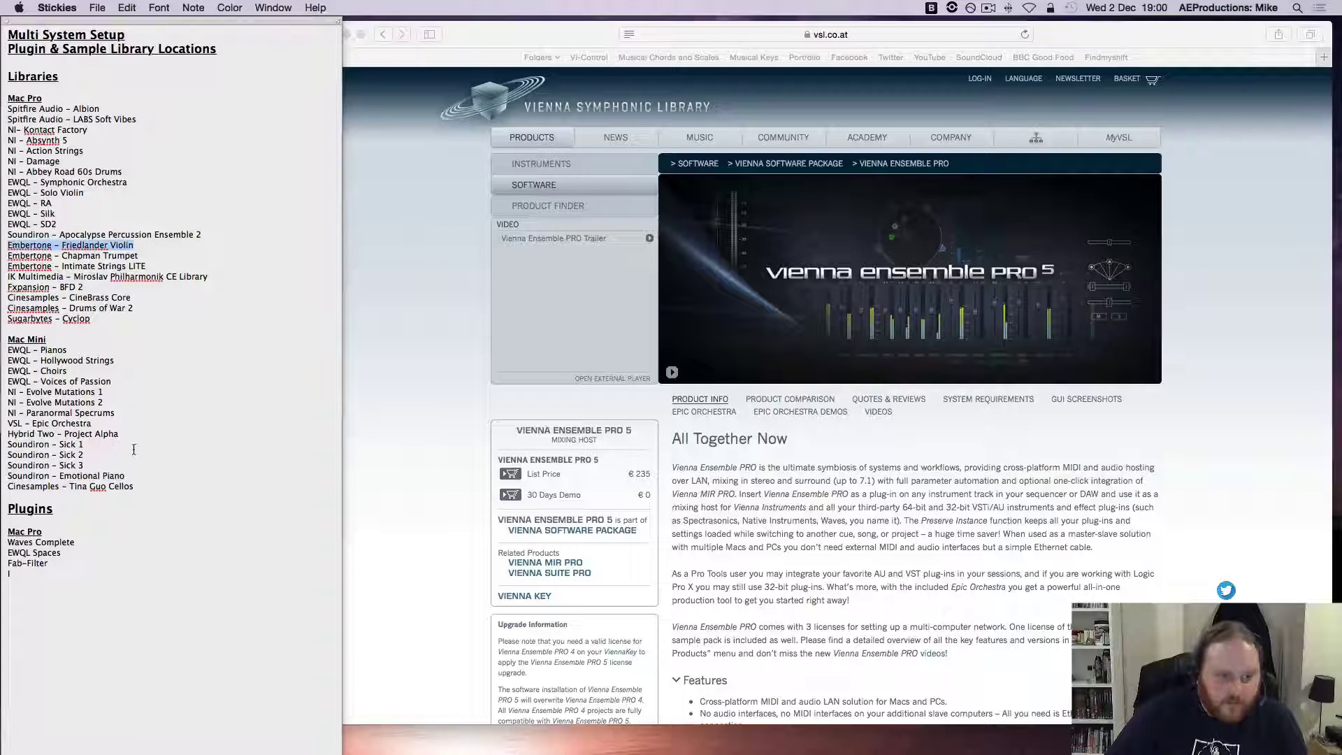
click(147, 485)
drag(158, 487, 16, 484)
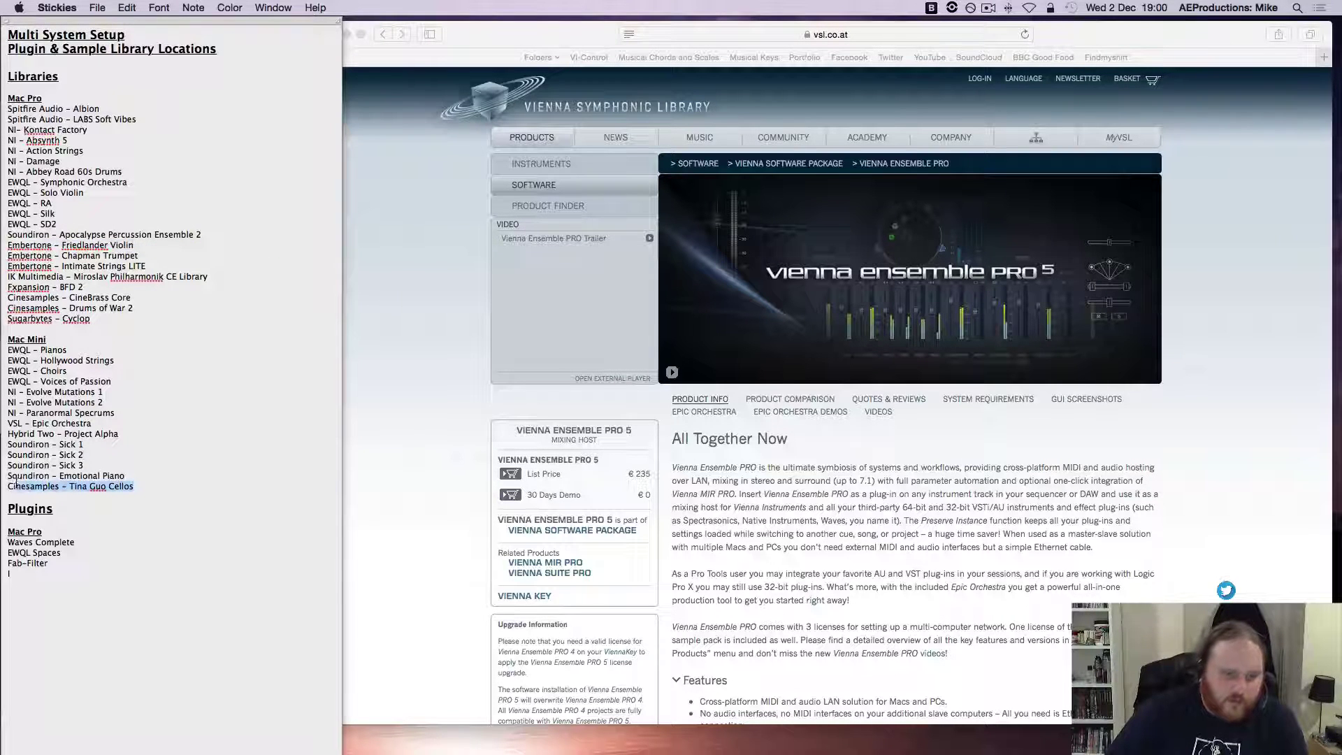
click(107, 485)
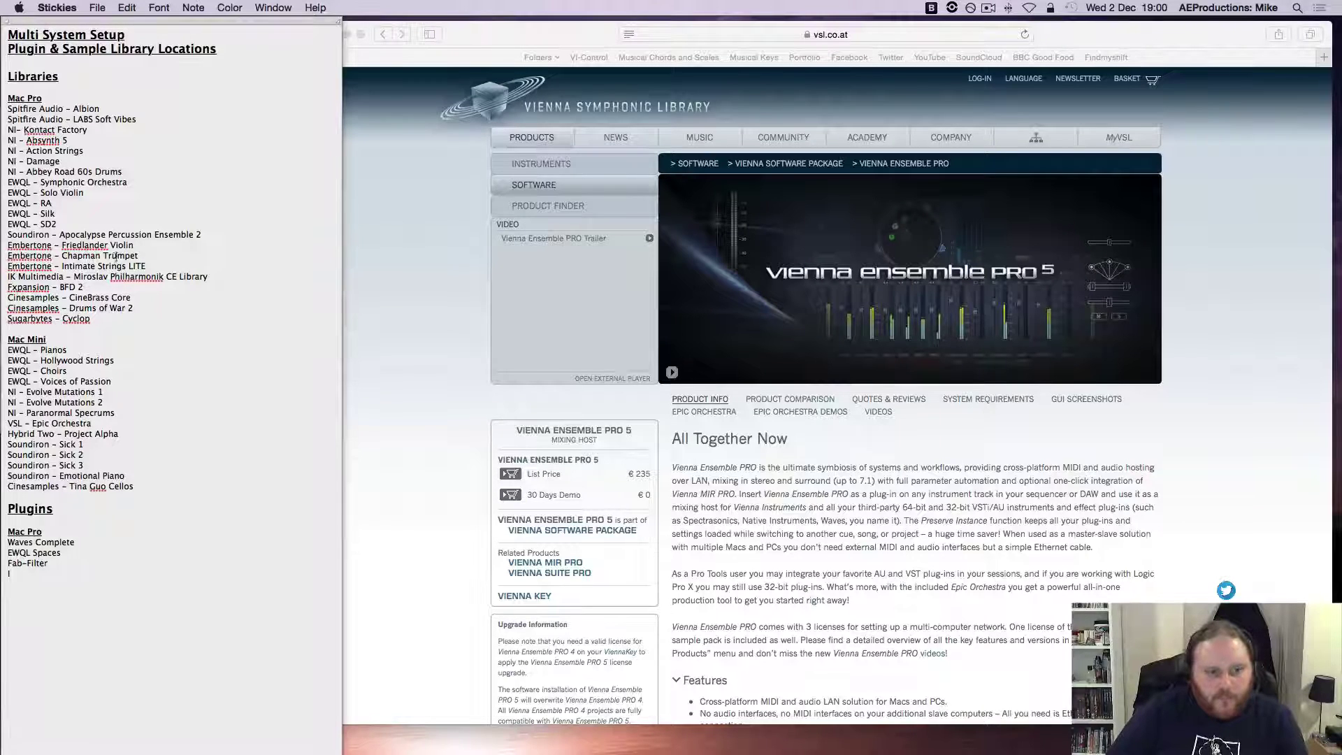
drag(134, 245, 7, 245)
click(167, 314)
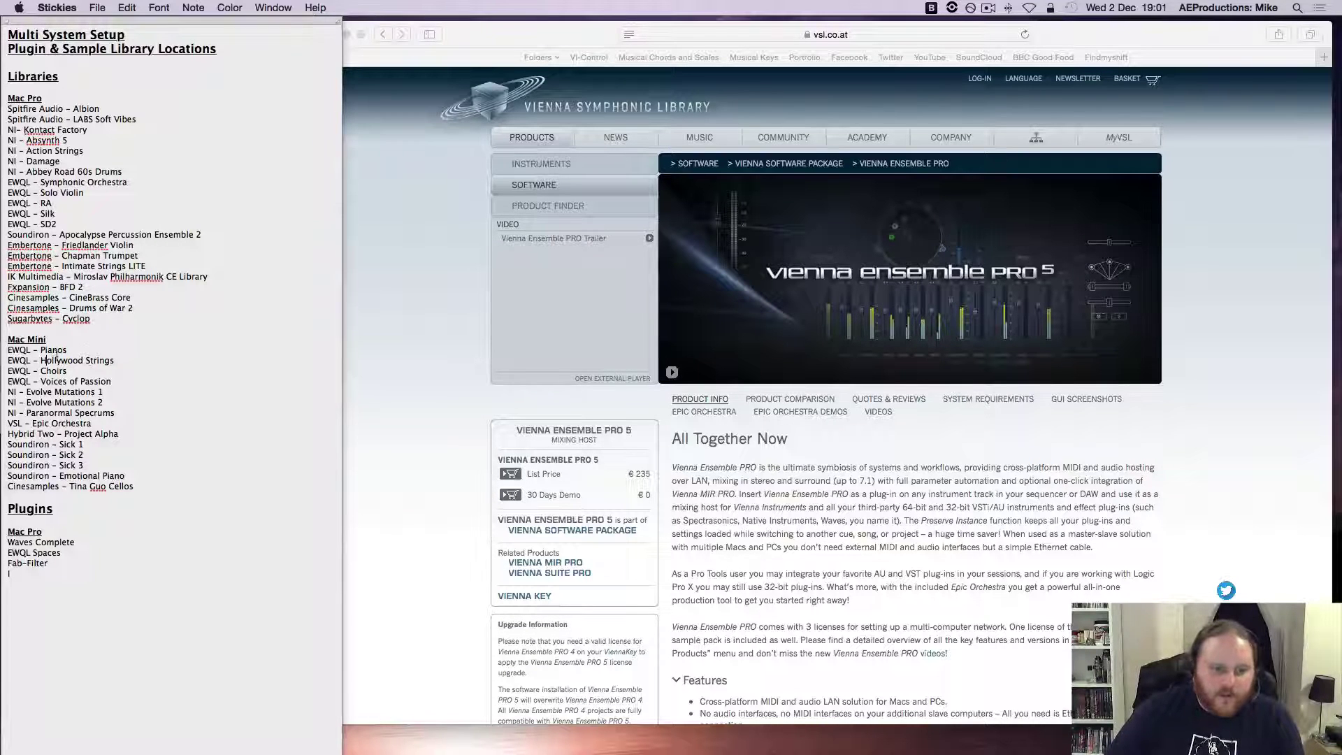
click(32, 349)
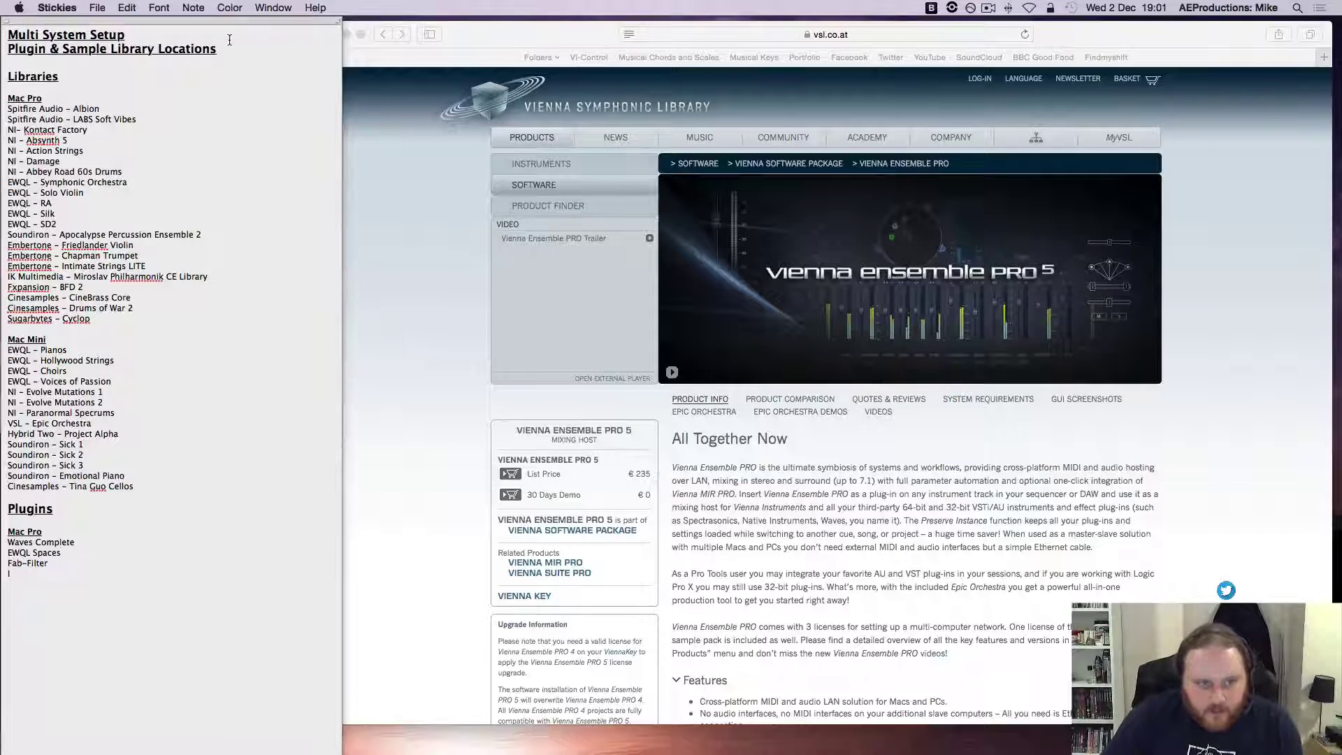
Collapse the sticky note, switch back to Safari and look over the Vienna Ensemble PRO 5 product information
click(409, 198)
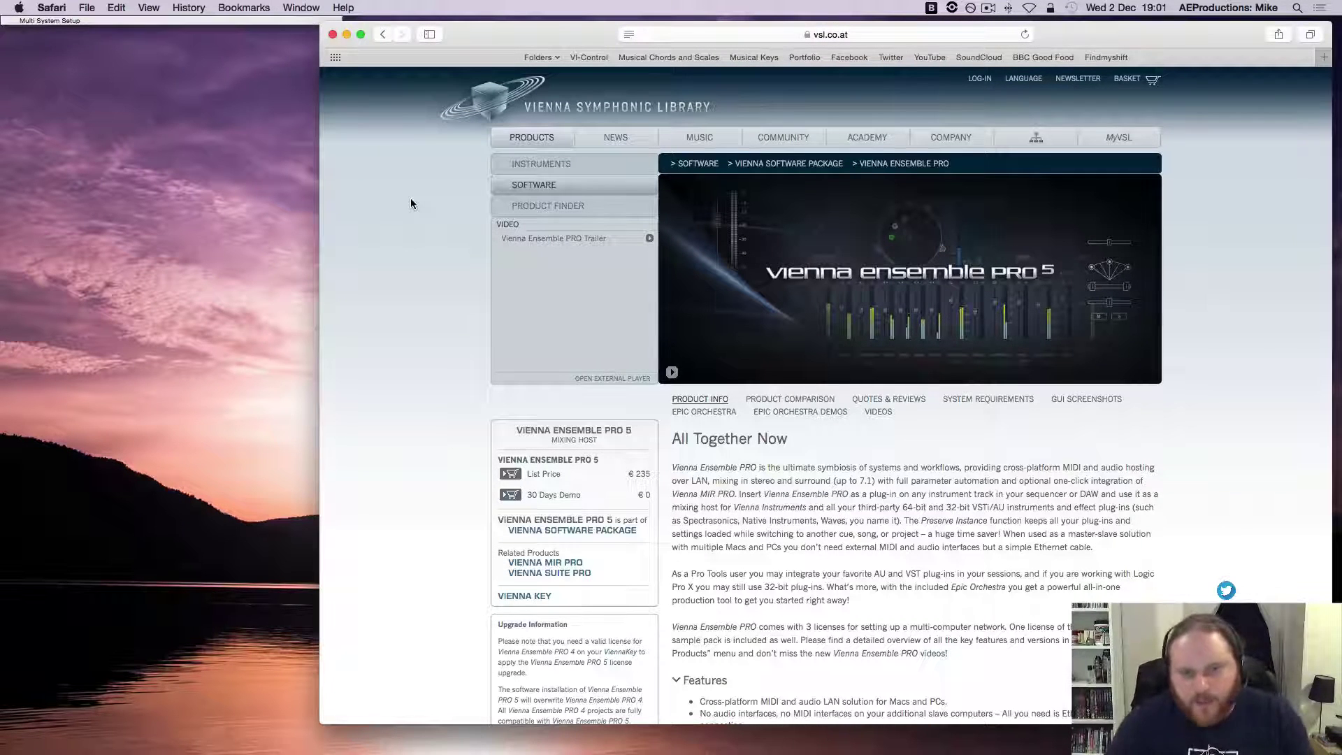
scroll(745, 468, down, 2)
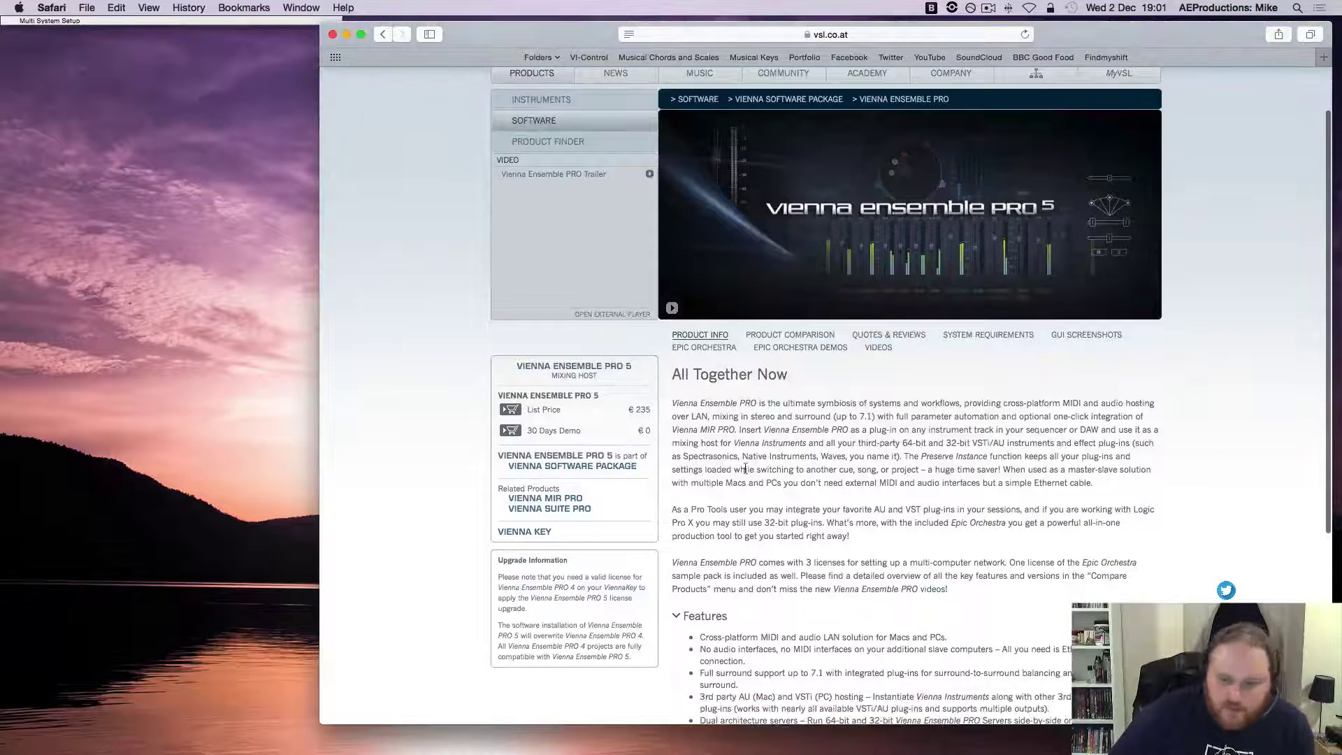
scroll(560, 412, up, 2)
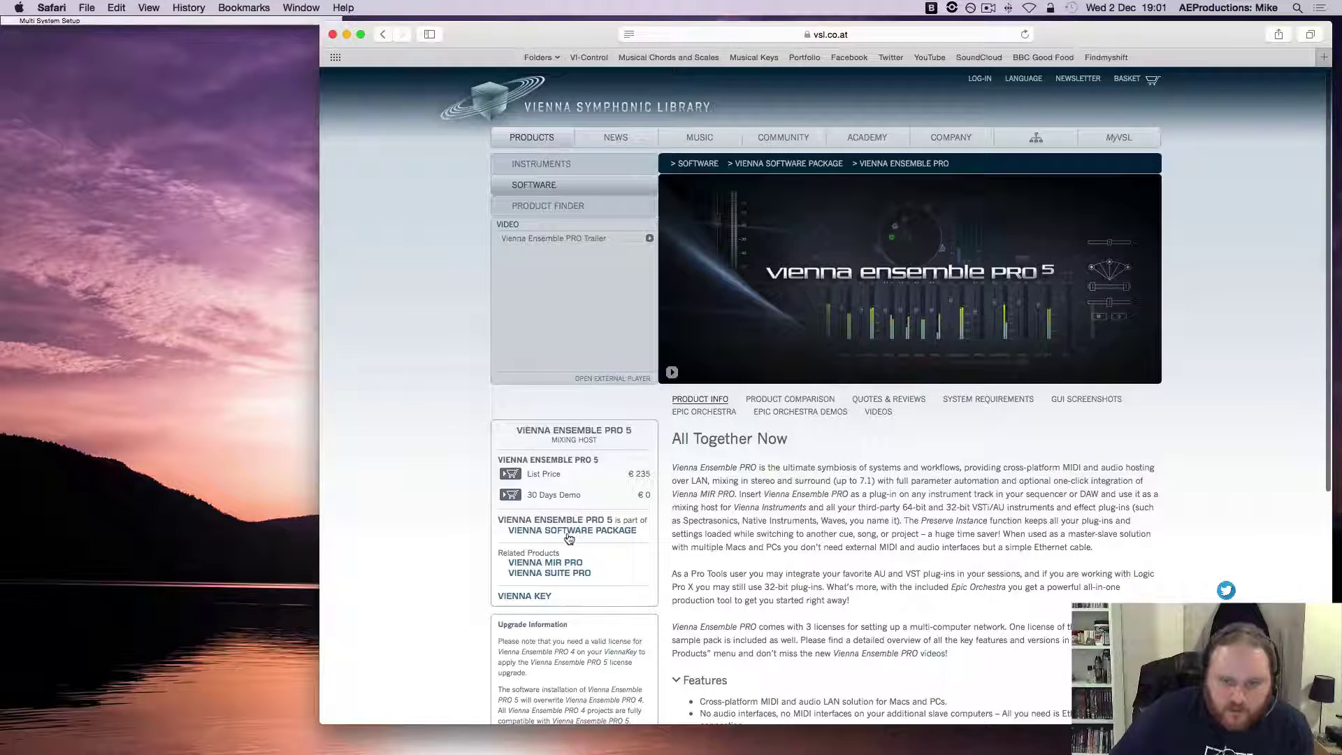
Log in to the Vienna Symphonic Library account, open the account profile and go to the MyProducts page
click(979, 78)
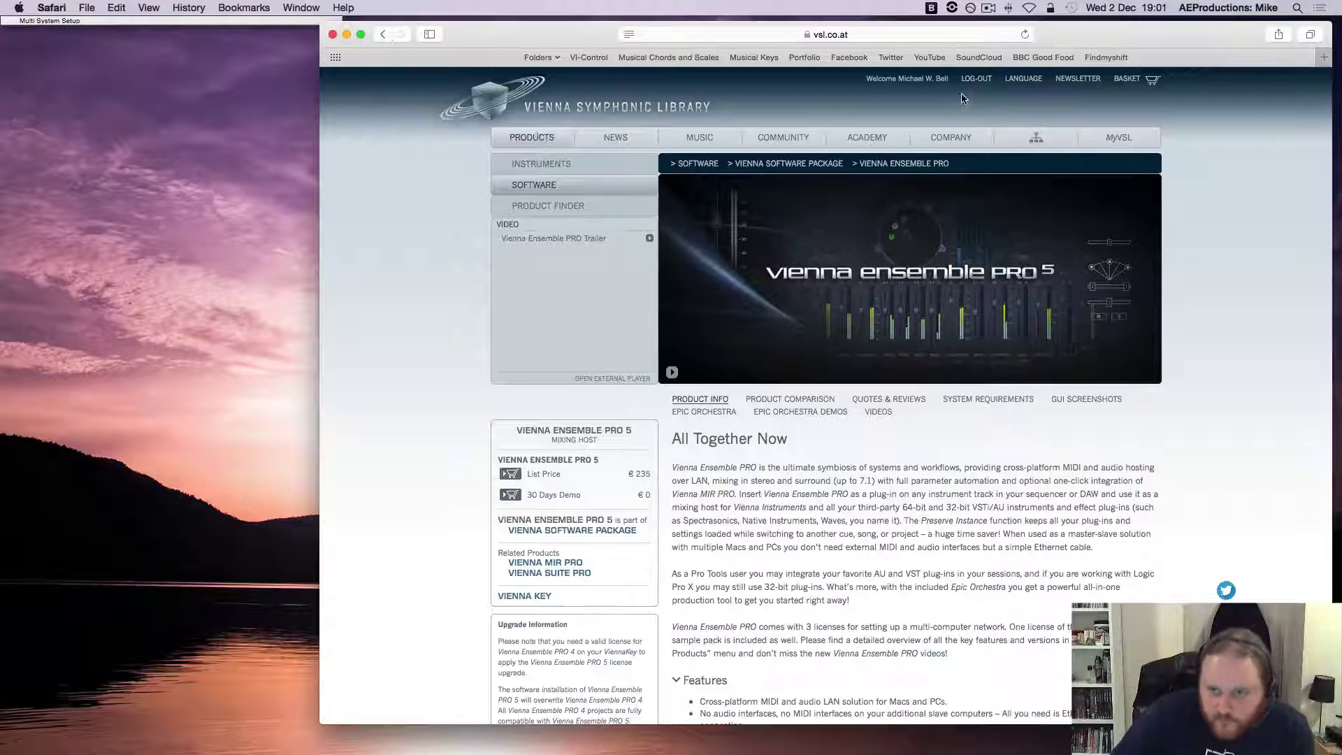
click(895, 74)
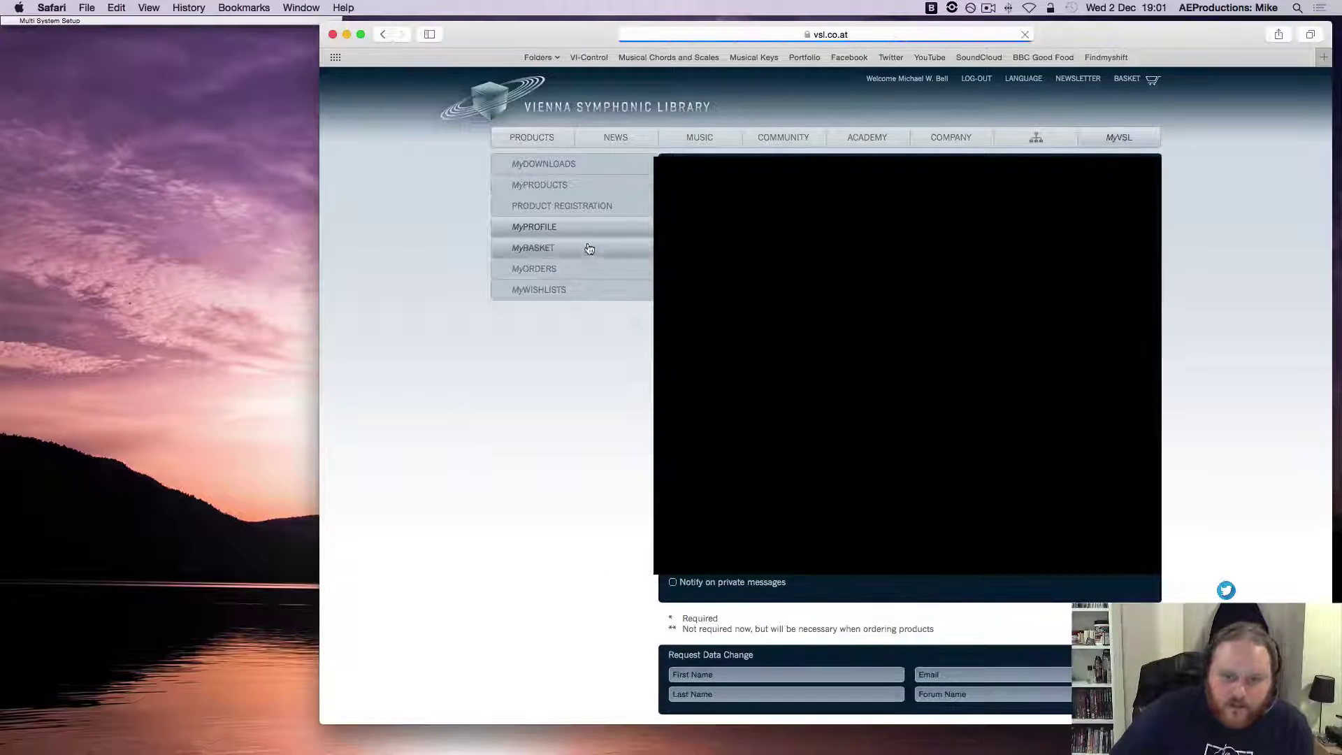
click(584, 186)
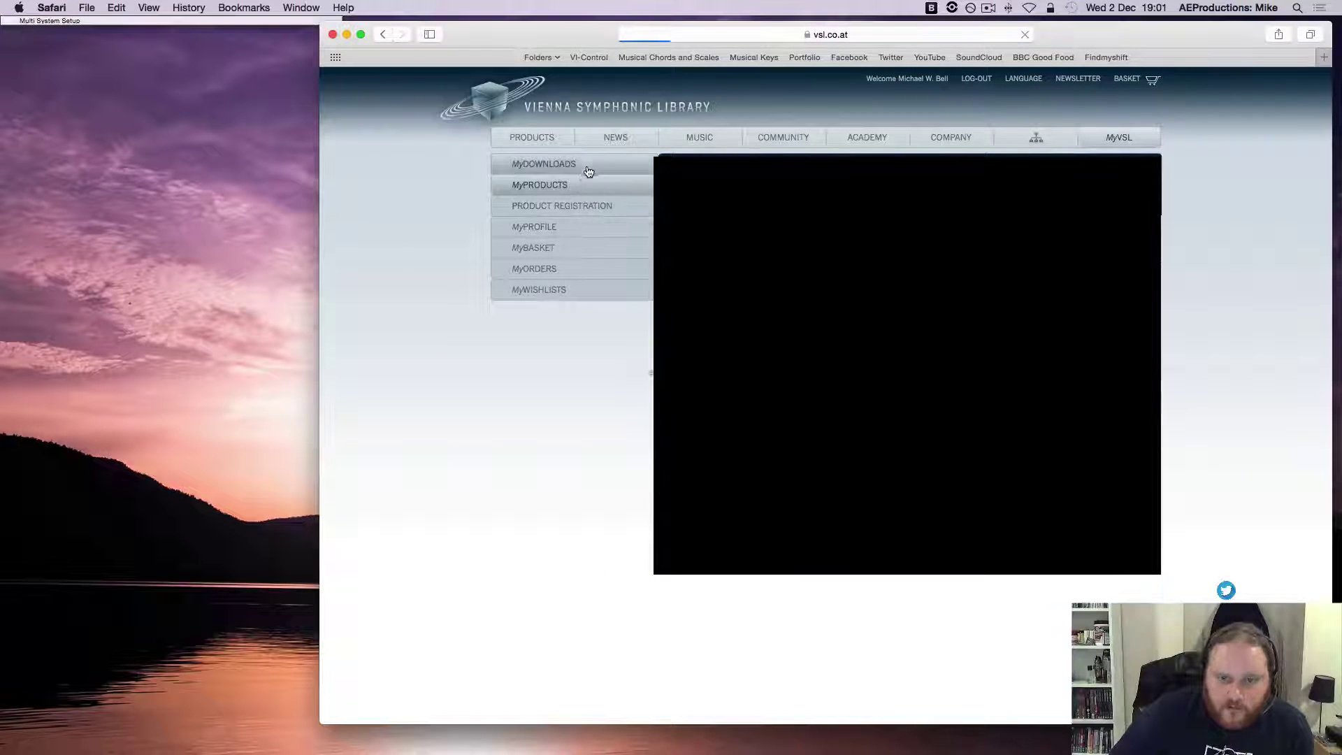
Look over the registered products in MyProducts, hide Safari and open eLicenser Control Center to view its licenses, skipping the maintenance tasks
click(573, 187)
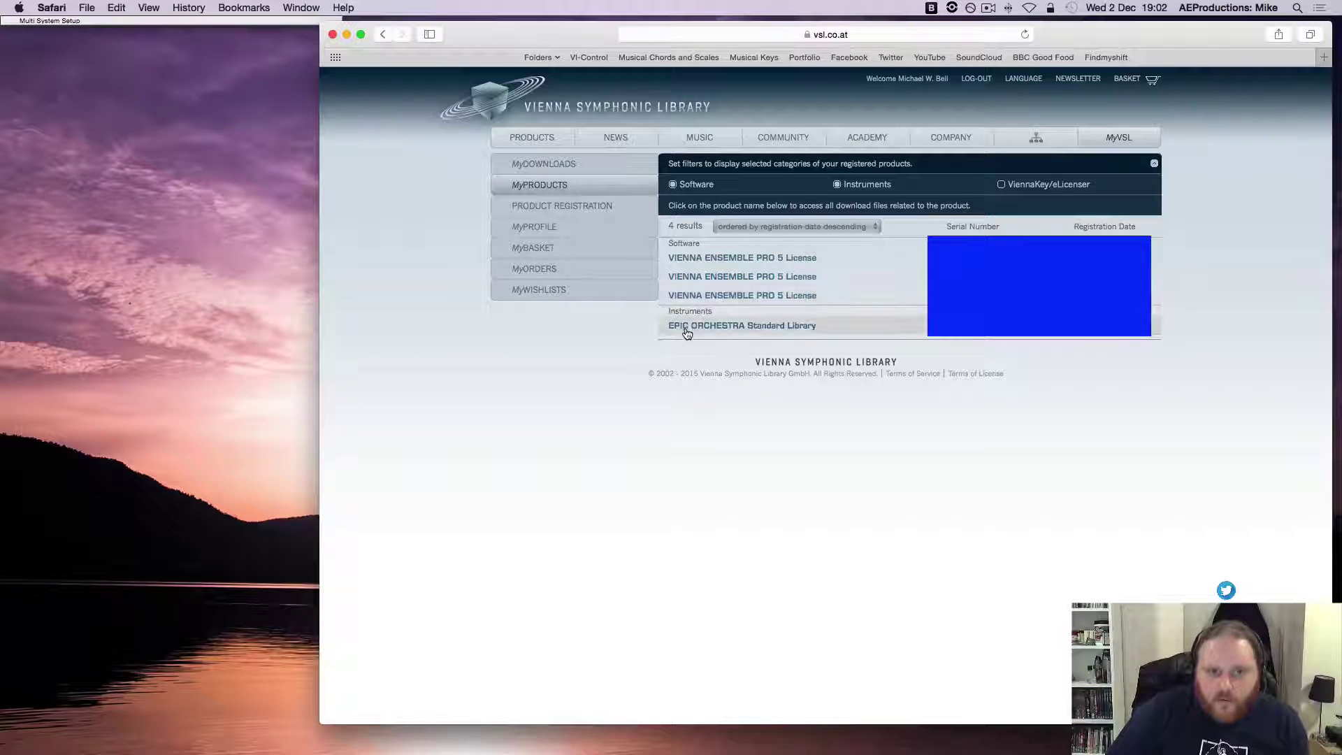
key(cmd+h)
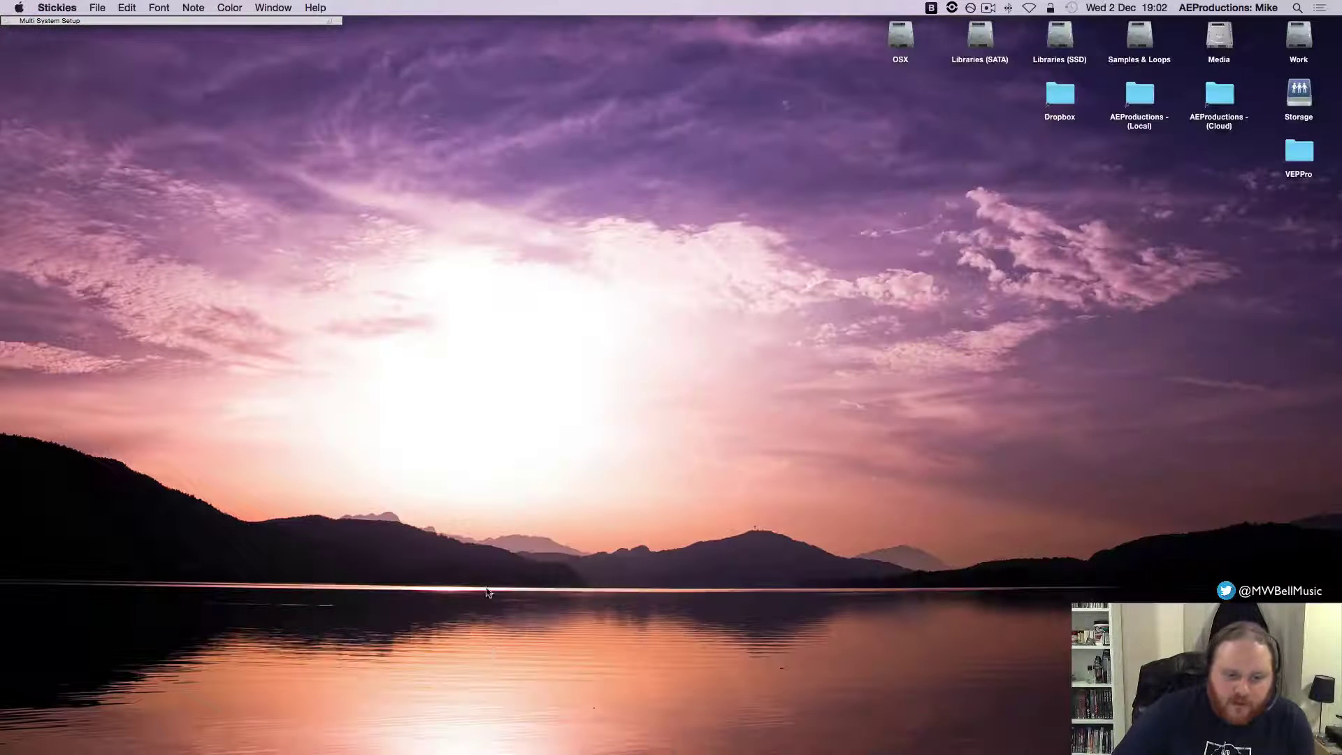
mouse_move(391, 752)
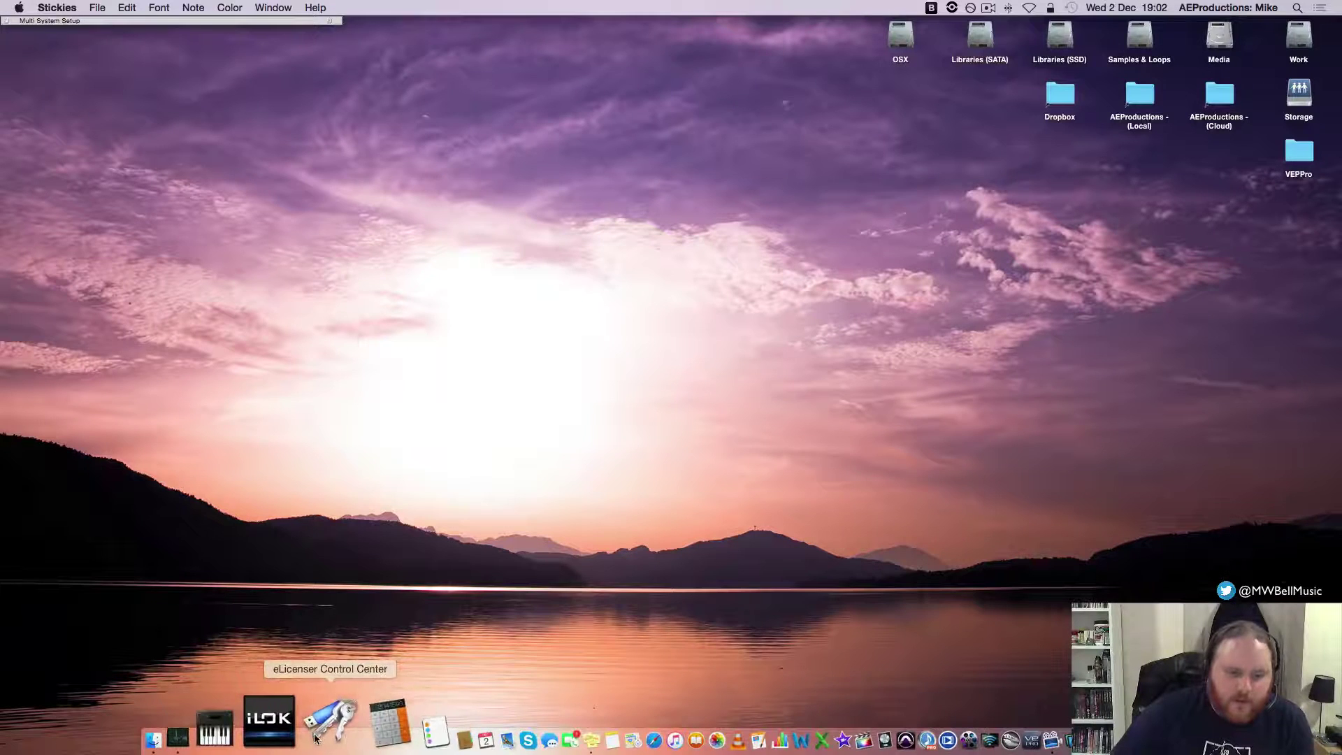
click(319, 736)
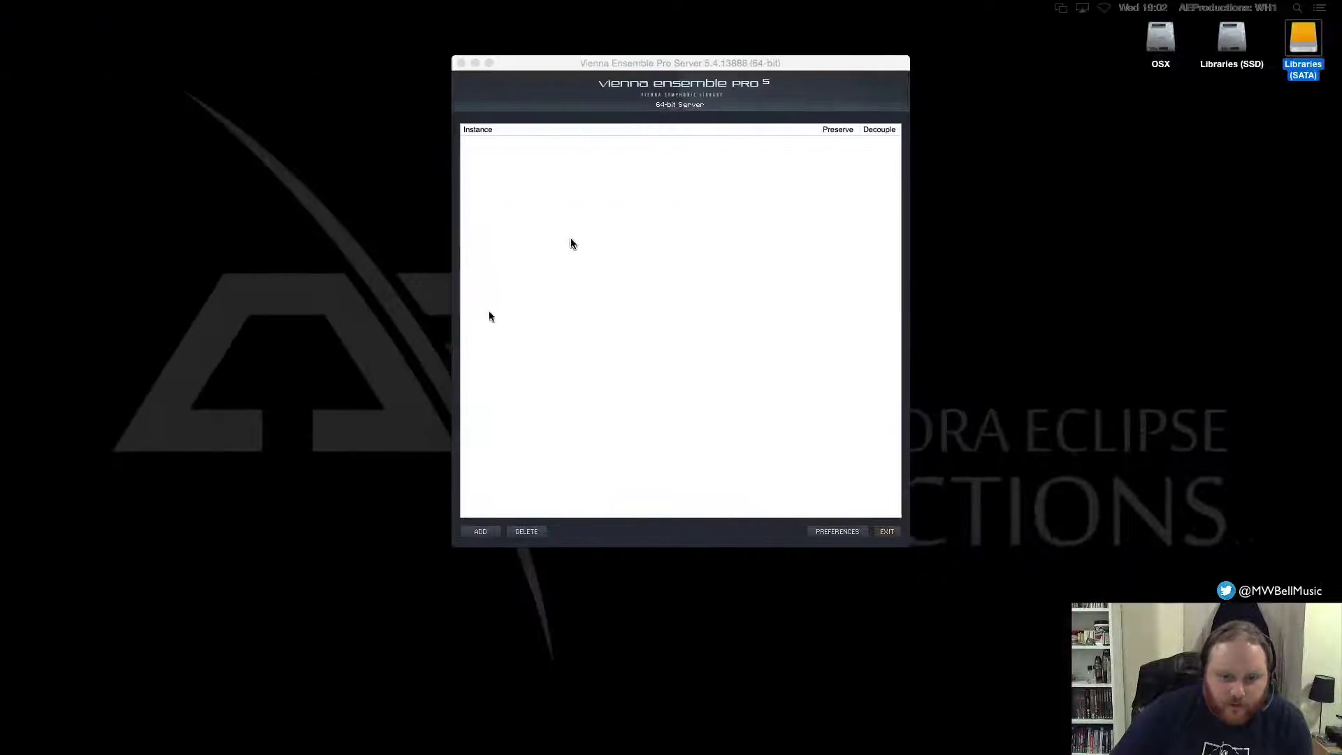
click(281, 382)
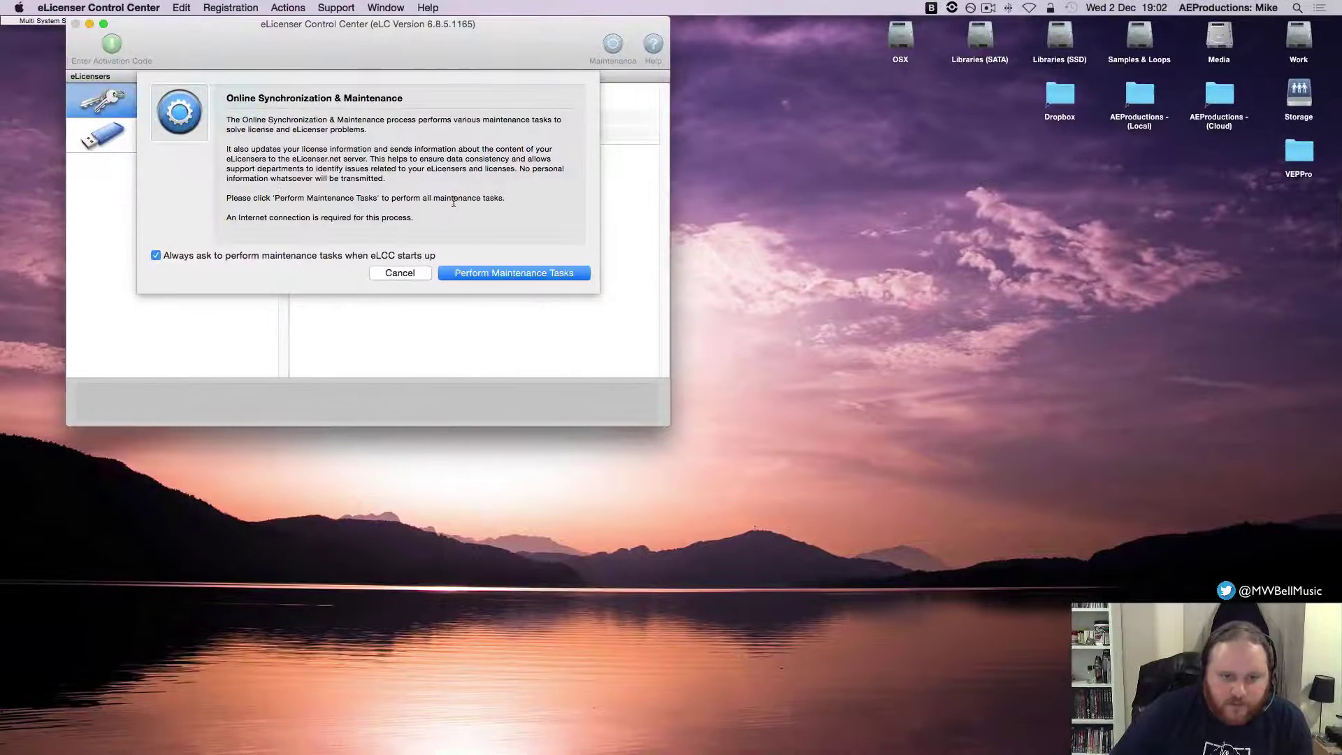
click(400, 270)
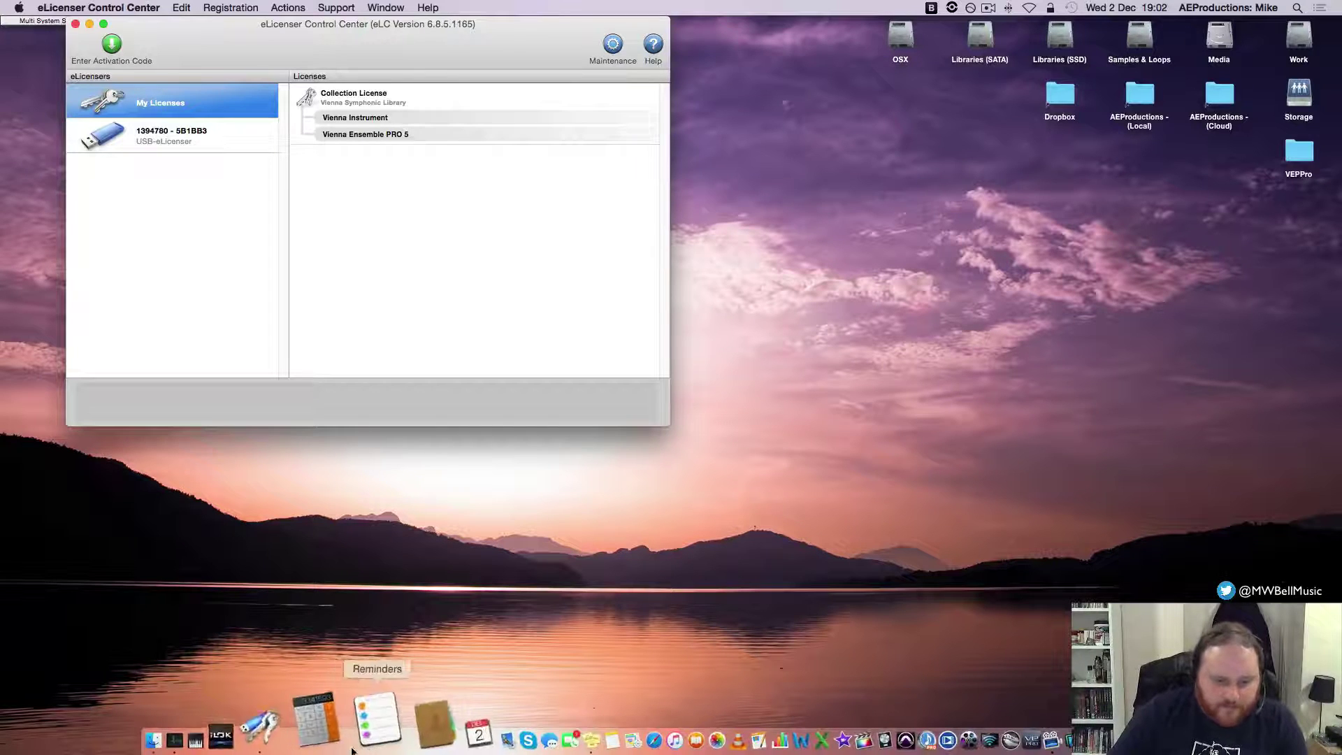
Open iLok License Manager, dismiss the update offer, view the licenses stored on the iLok 2 and close both license managers
click(292, 723)
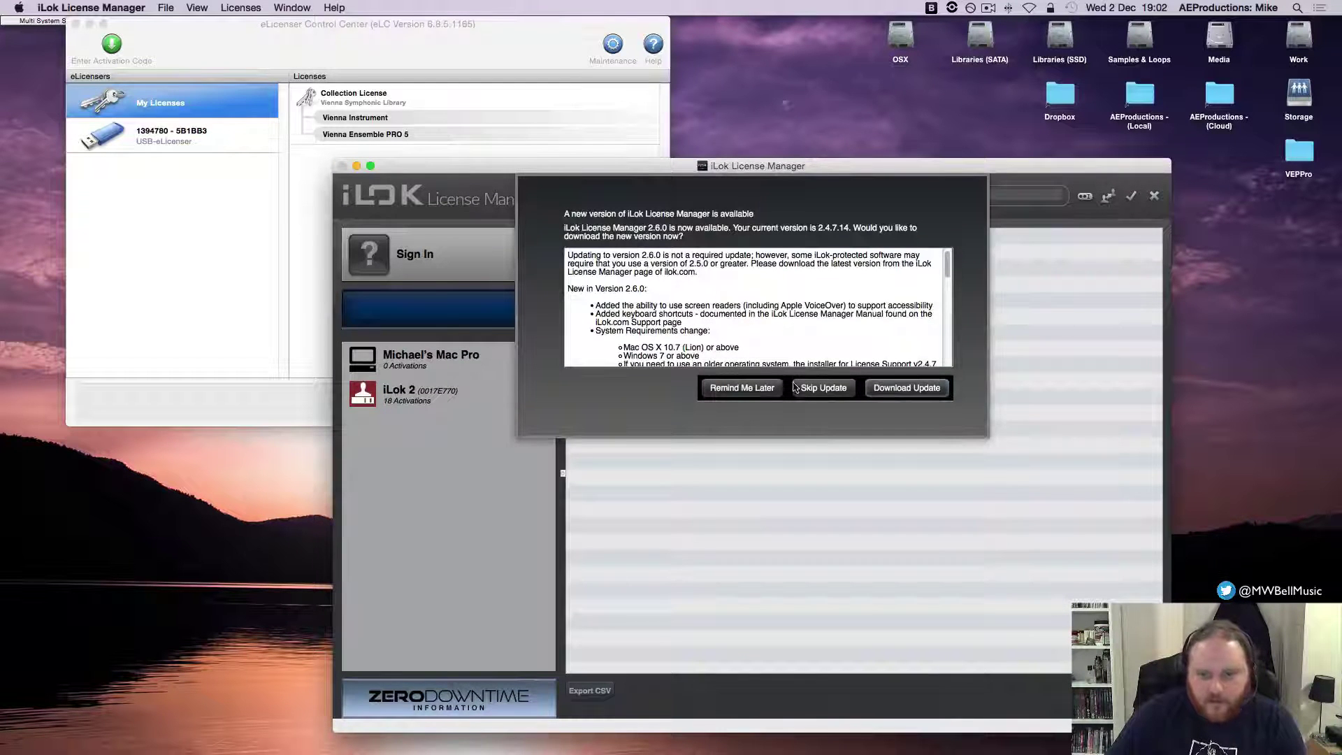
click(884, 391)
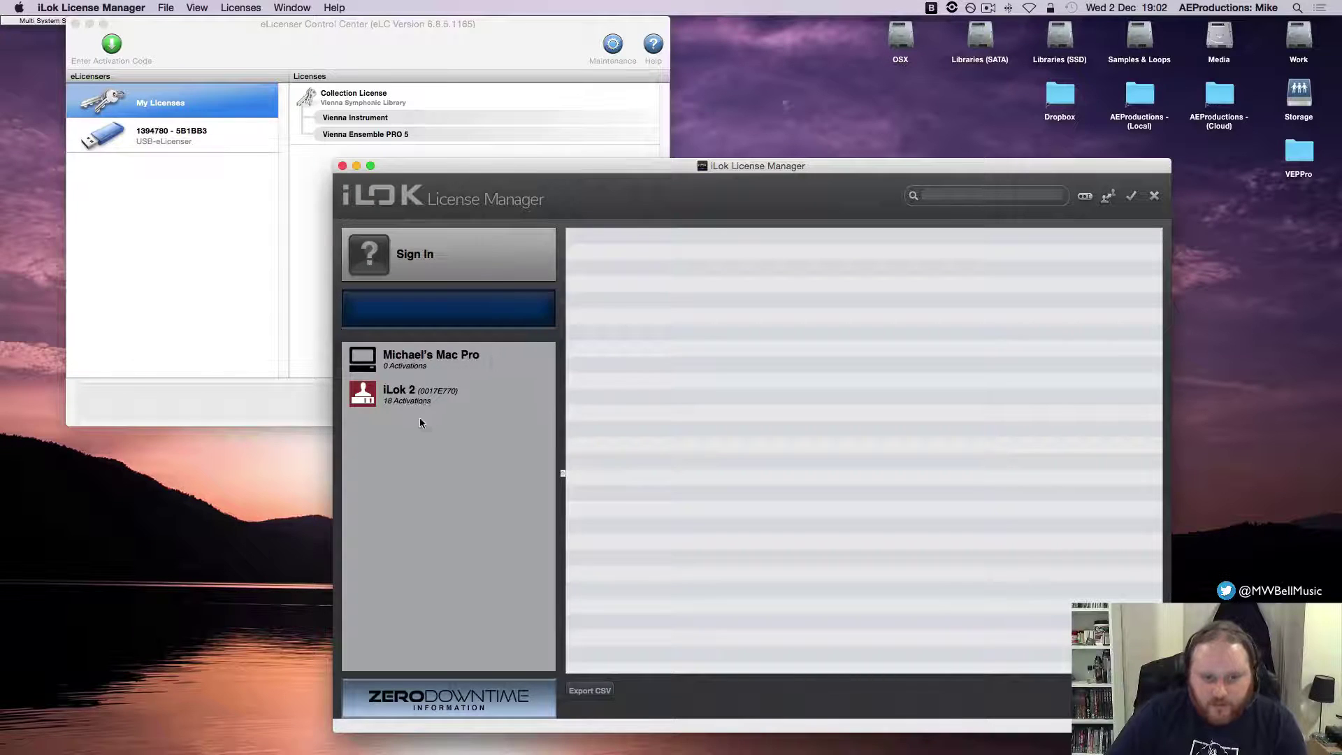
click(396, 393)
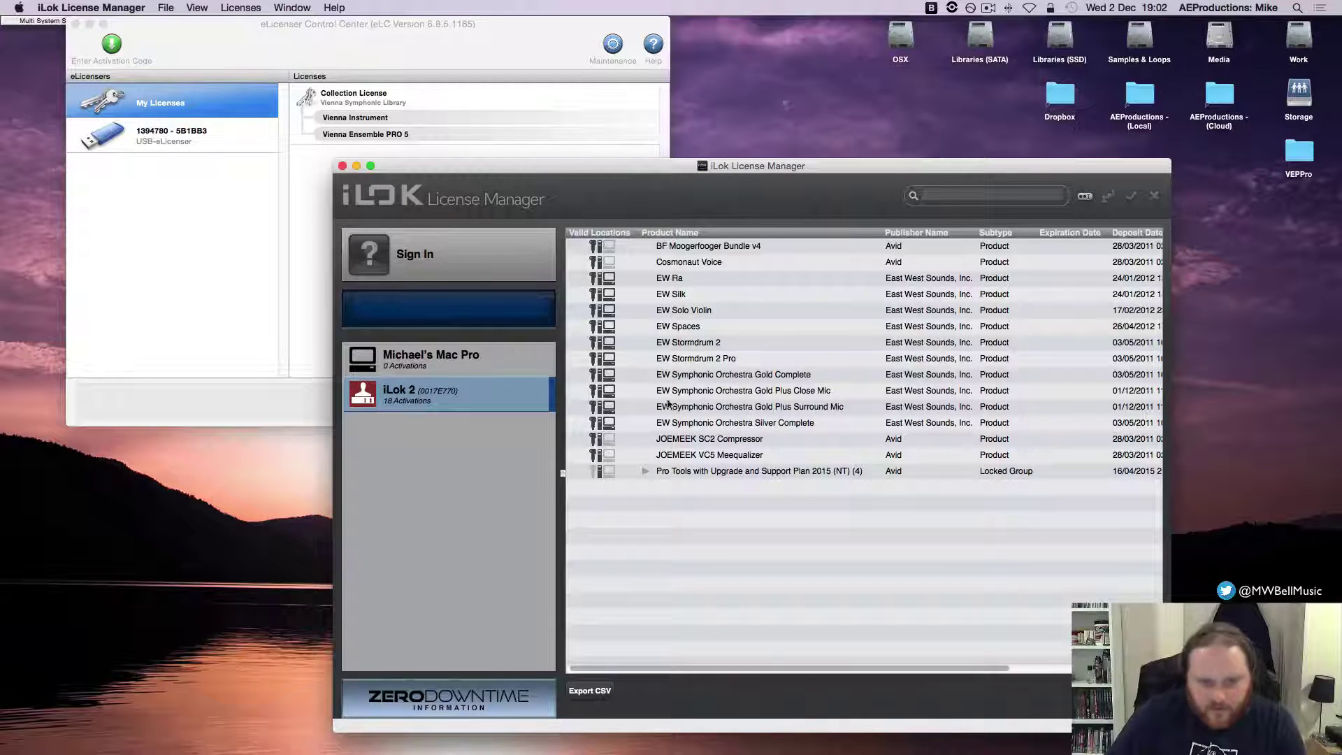
click(342, 166)
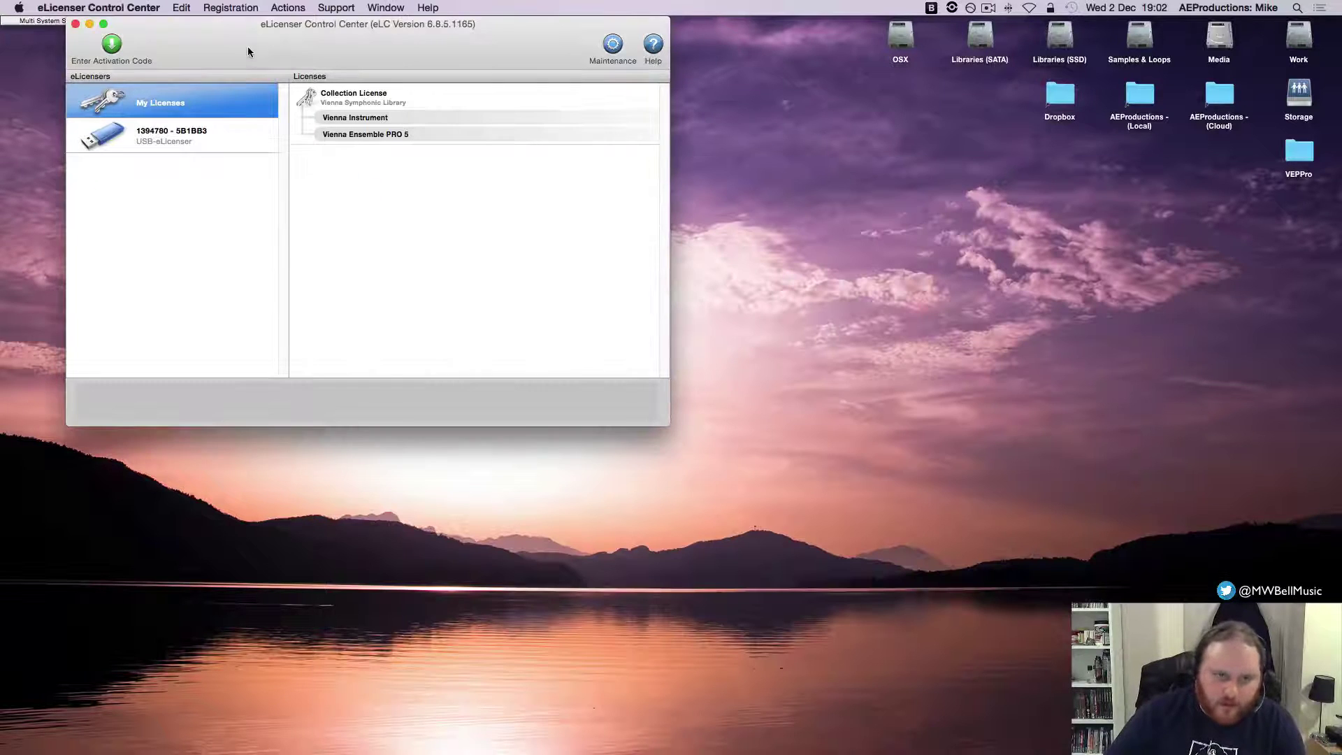
click(75, 25)
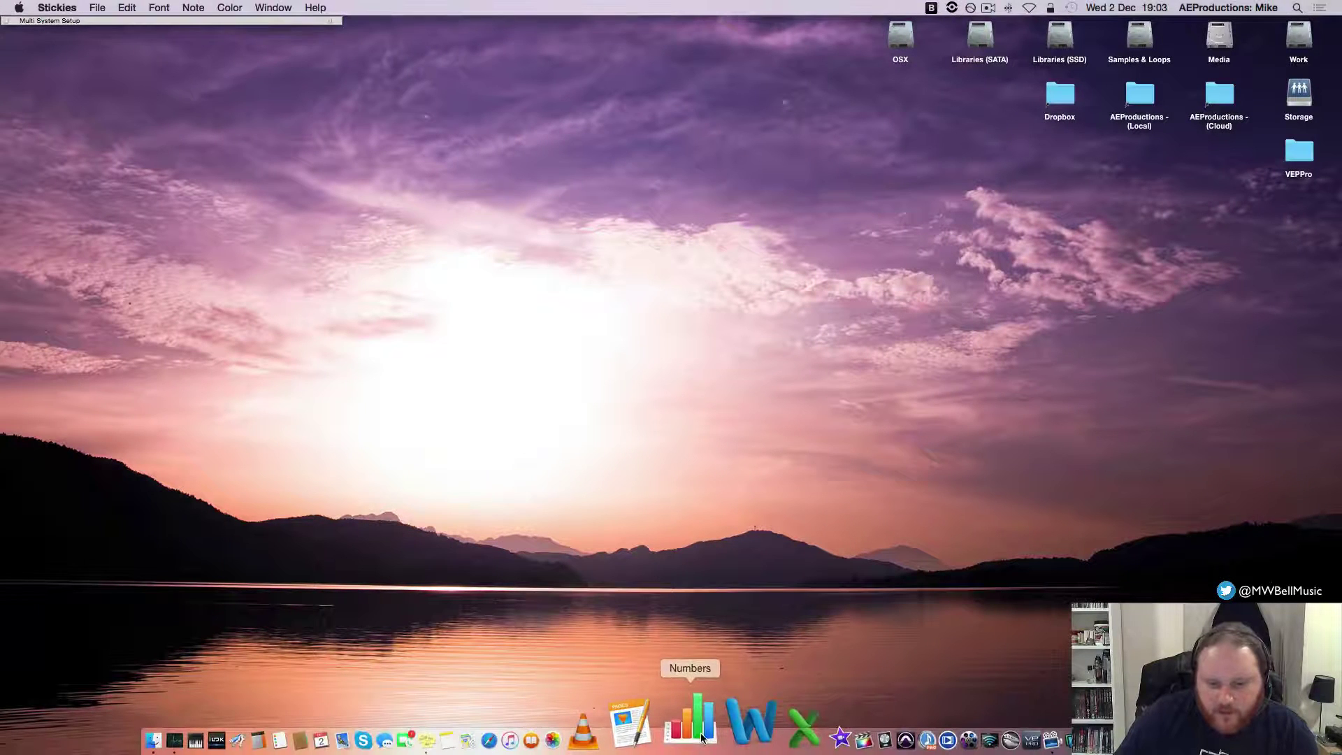
right_click(689, 720)
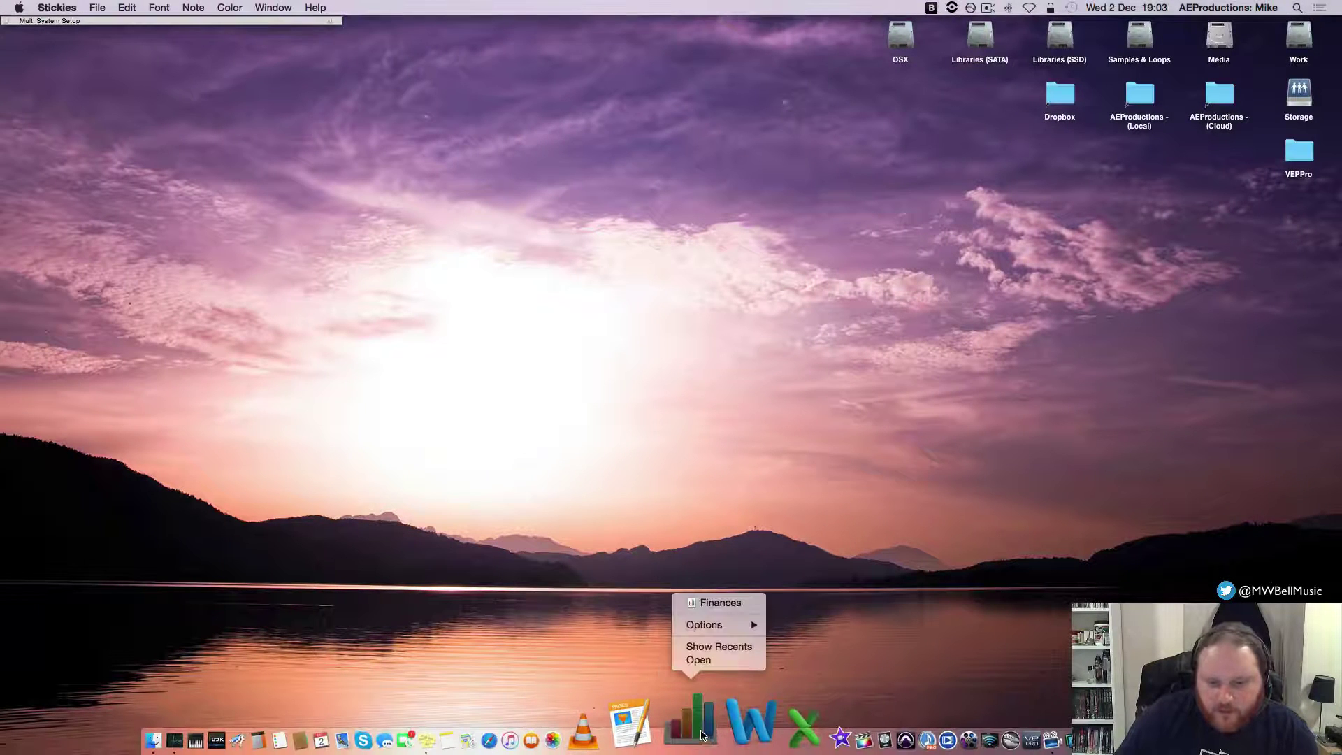
mouse_move(720, 625)
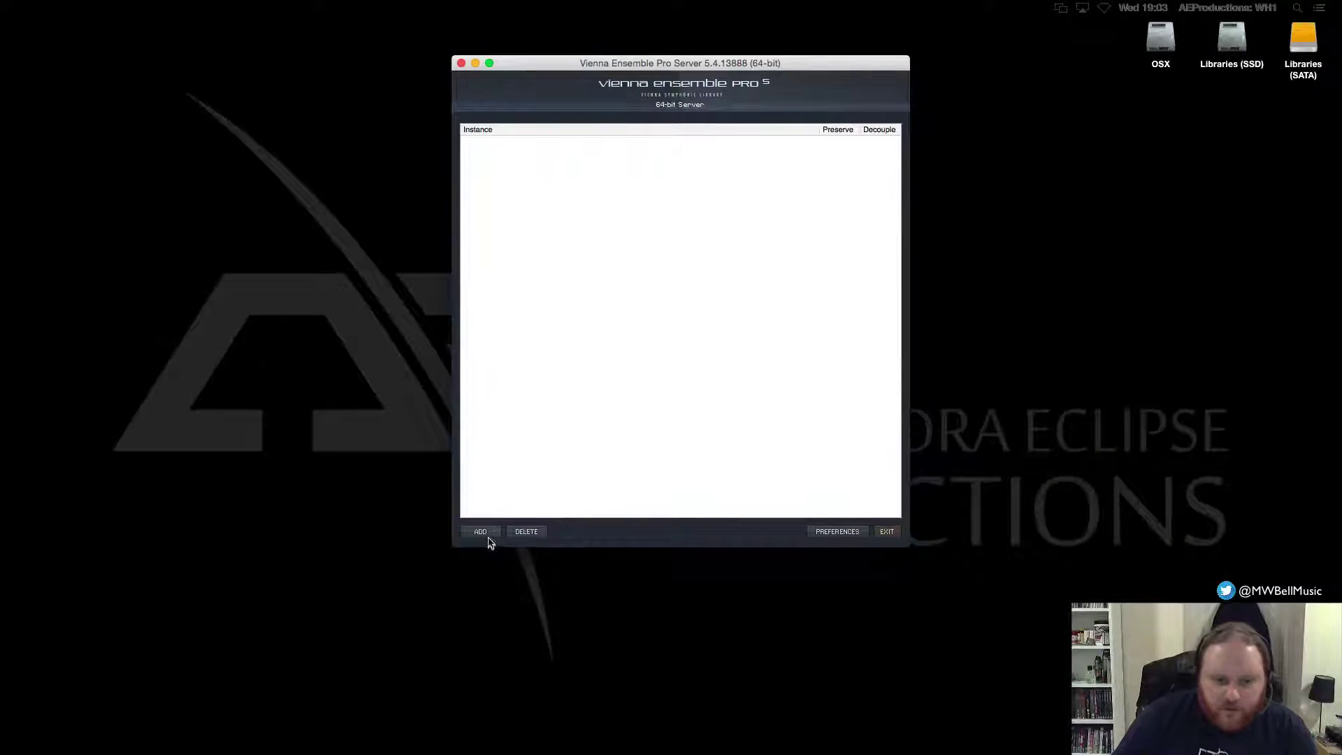
Add an instance named Pianos to the Vienna Ensemble Pro 64-bit server on the Mac Mini
click(480, 532)
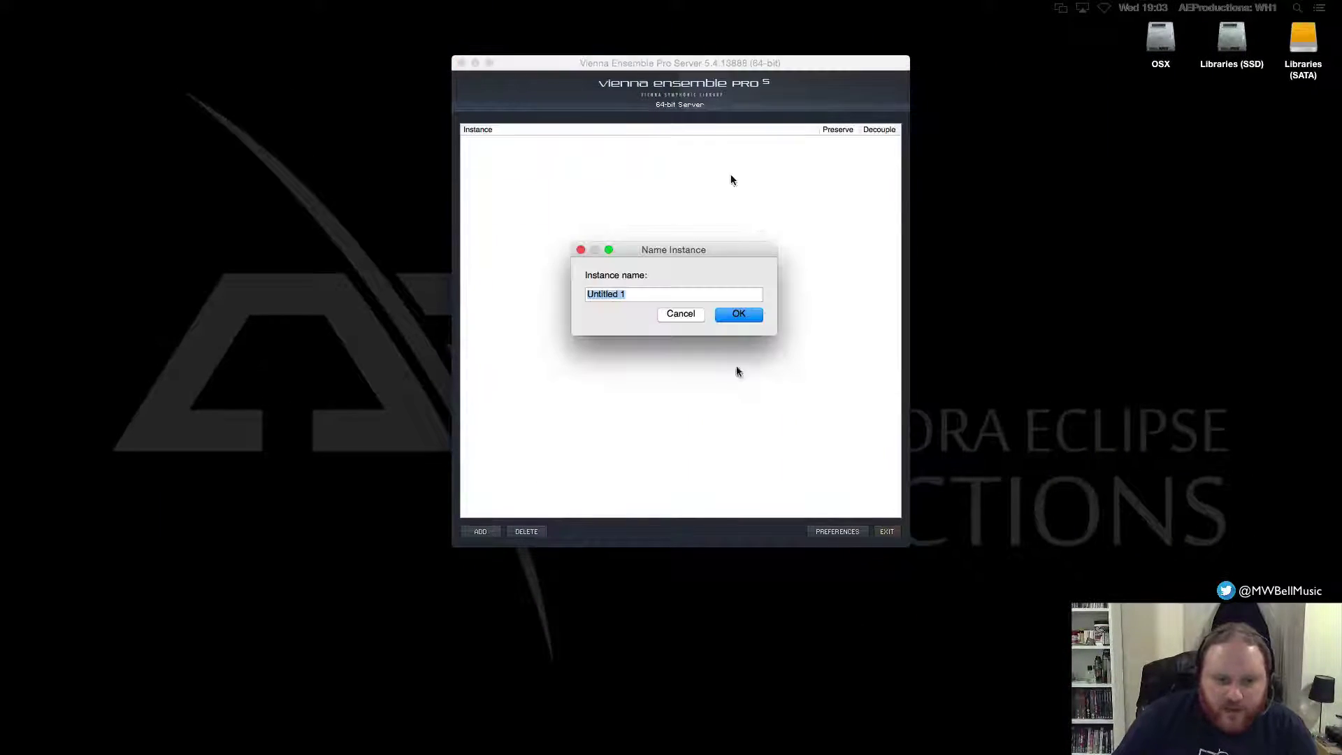
click(651, 296)
double_click(631, 299)
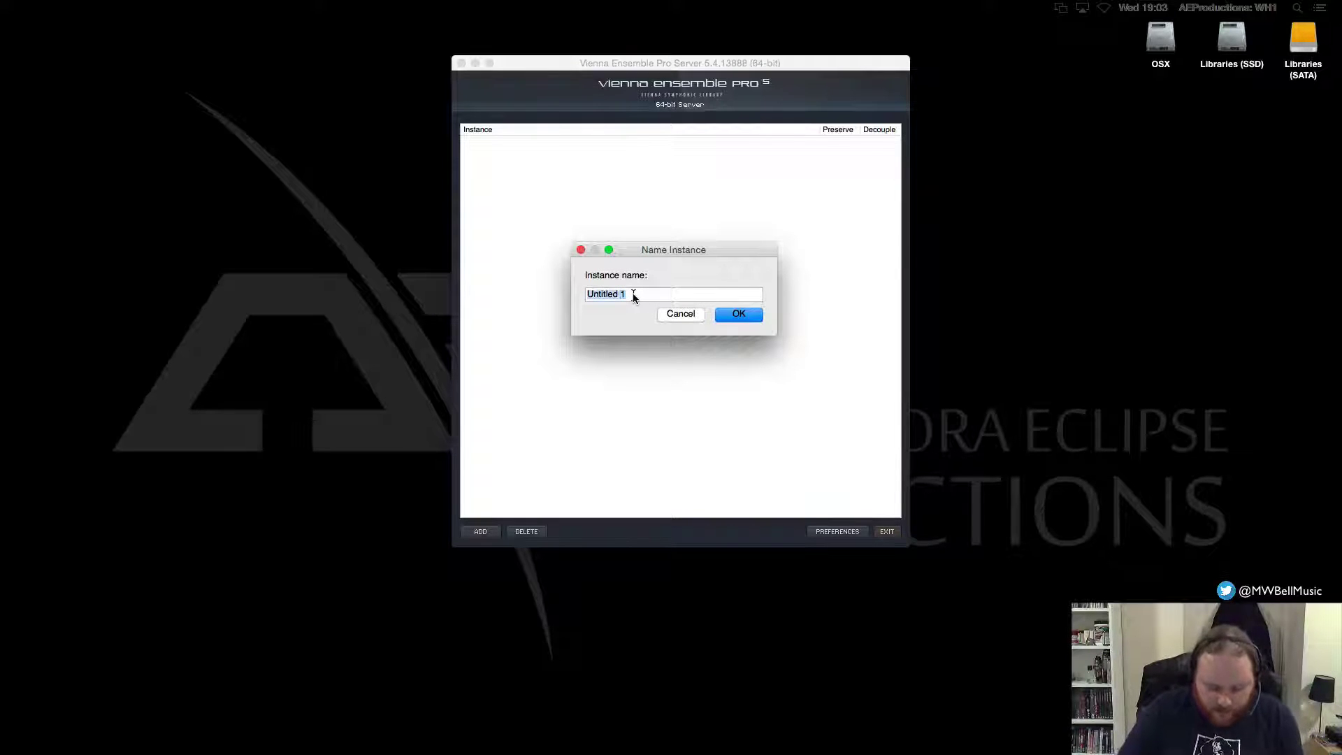
text(Pianos)
key(Return)
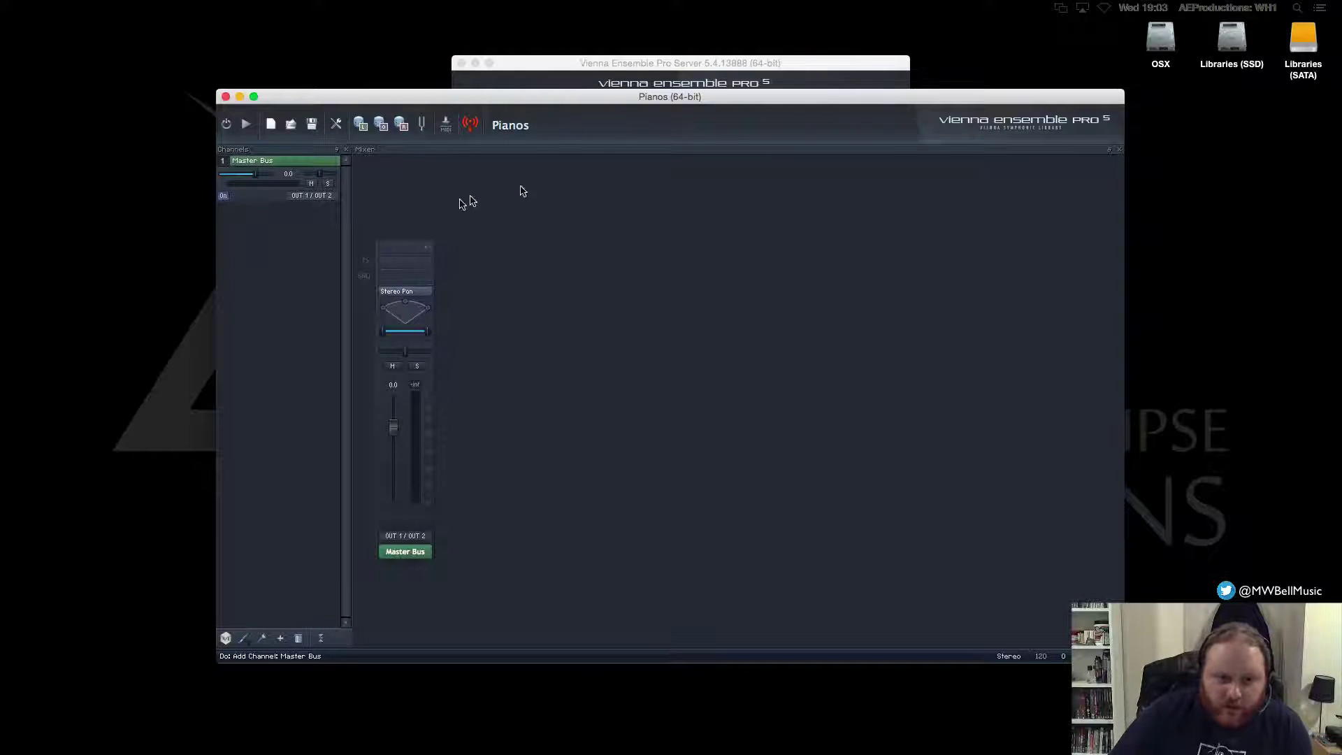
Reposition the Pianos window, check its entry in the server's instance list and return to the Pianos window
mouse_move(681, 97)
mouse_down()
mouse_move(659, 114)
mouse_move(706, 103)
mouse_up()
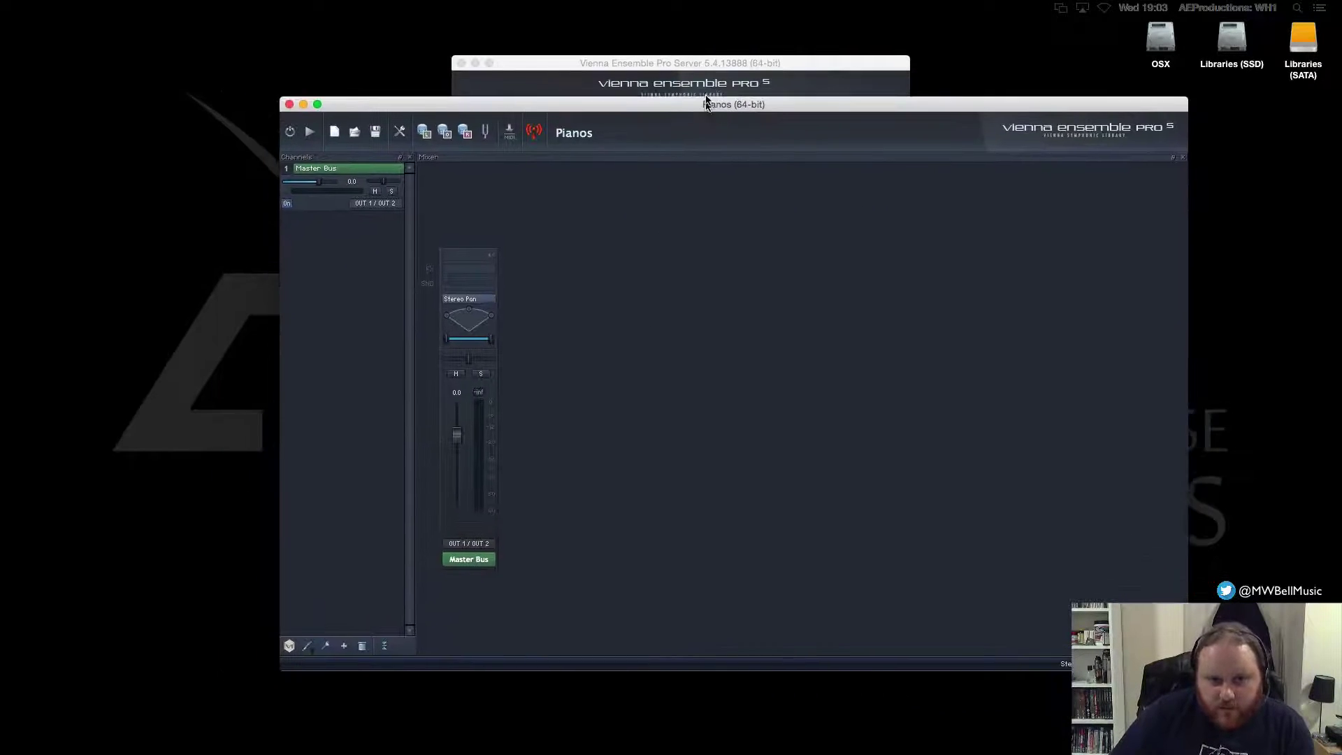
click(684, 63)
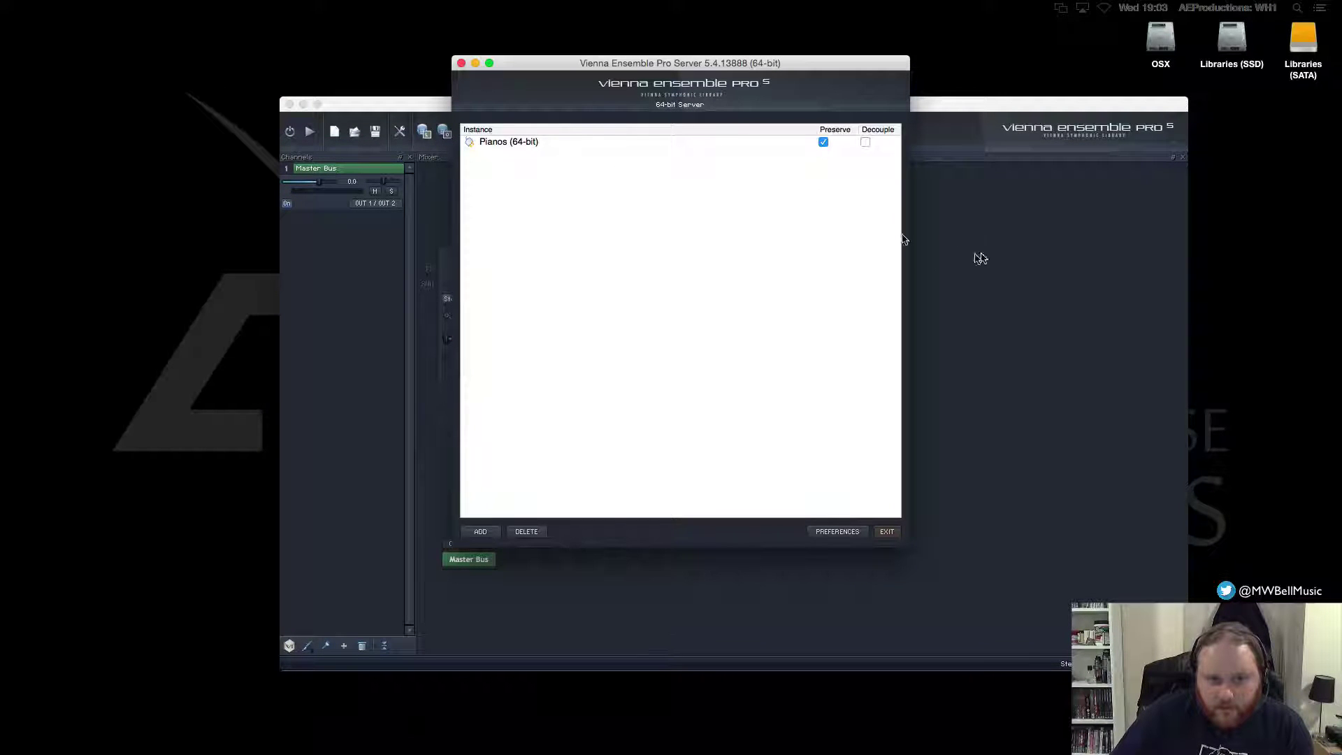
click(1024, 275)
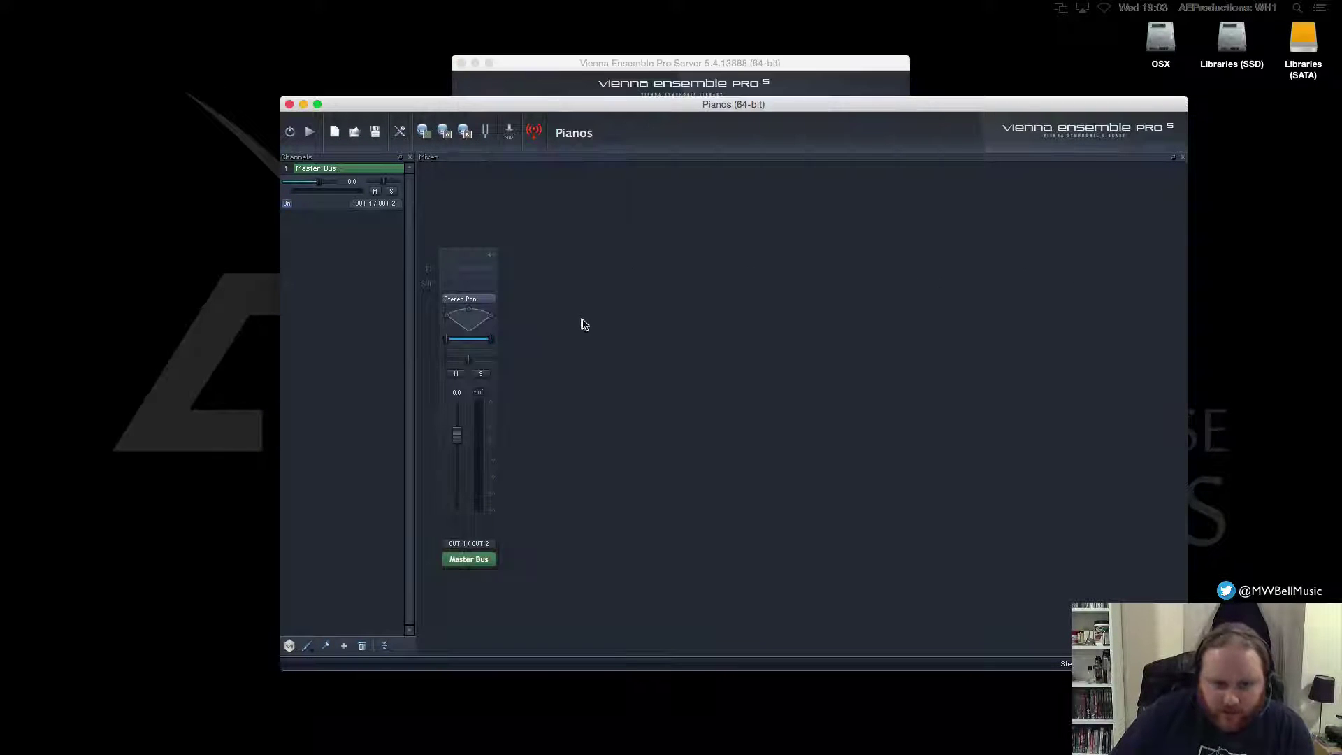
Add an East West Play stereo plugin channel to the Pianos mixer
right_click(584, 325)
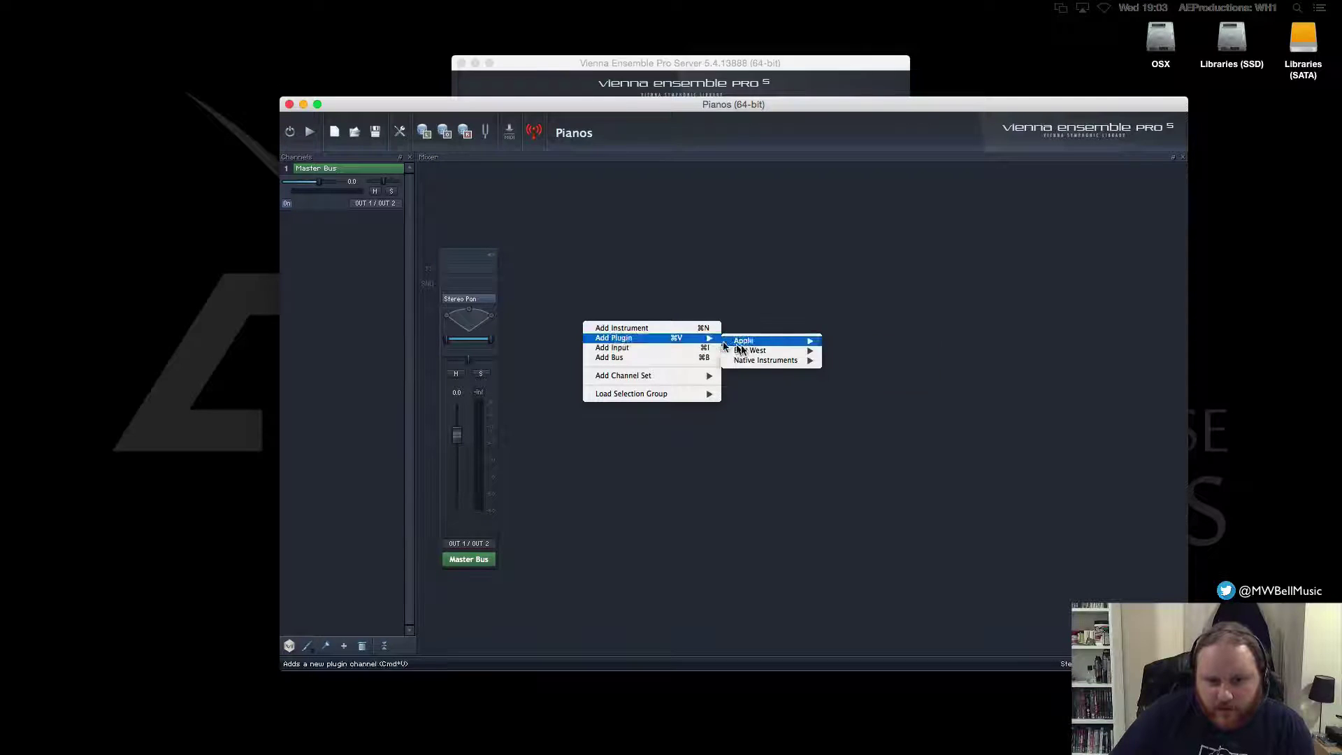
mouse_move(699, 339)
mouse_move(765, 351)
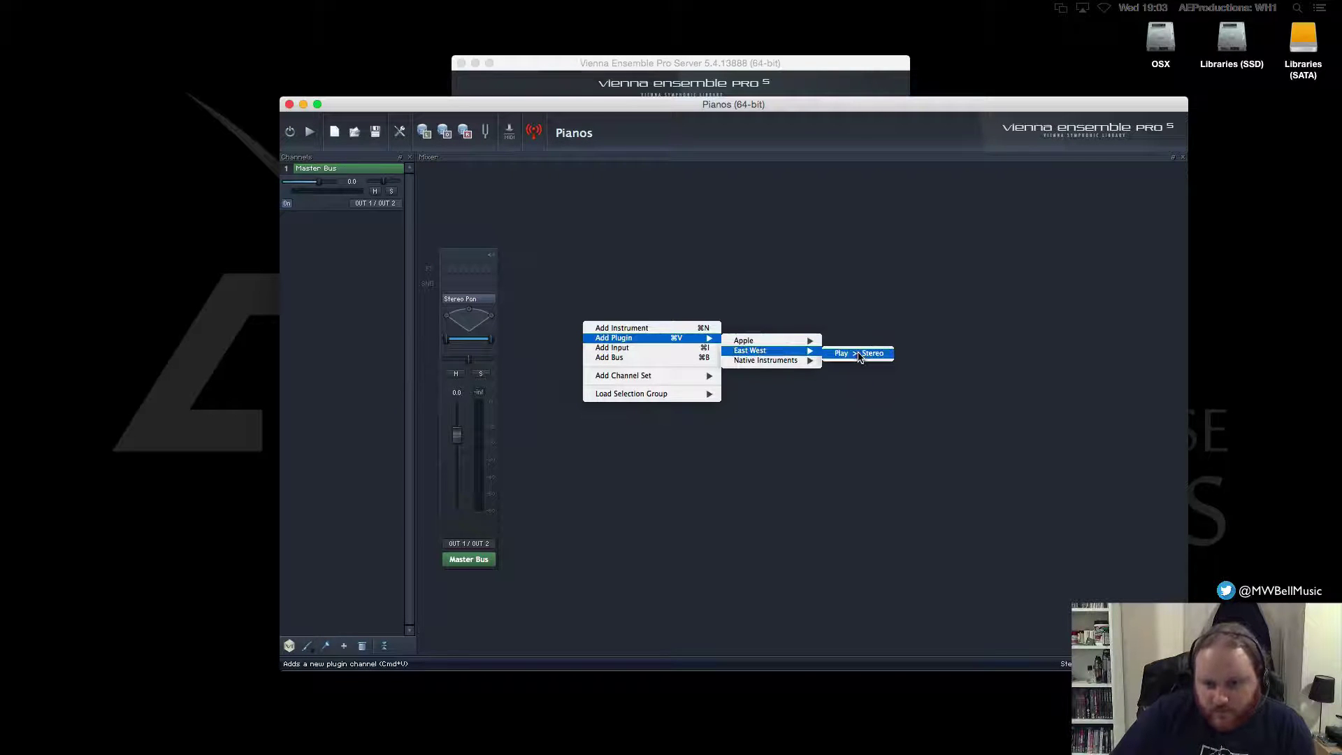
click(859, 355)
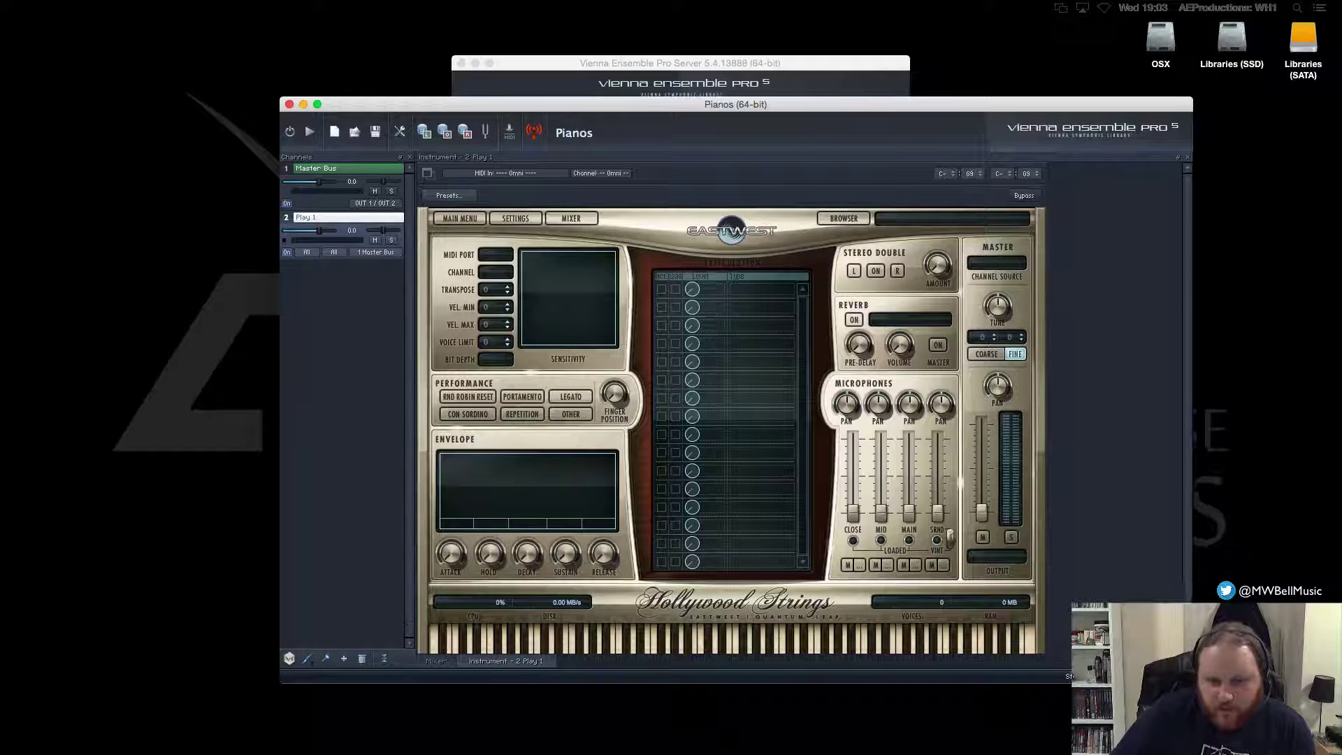
Load the bech master.ewi patch from EW Pianos Platinum, Bechstein 280, Full Patches into Play
click(843, 217)
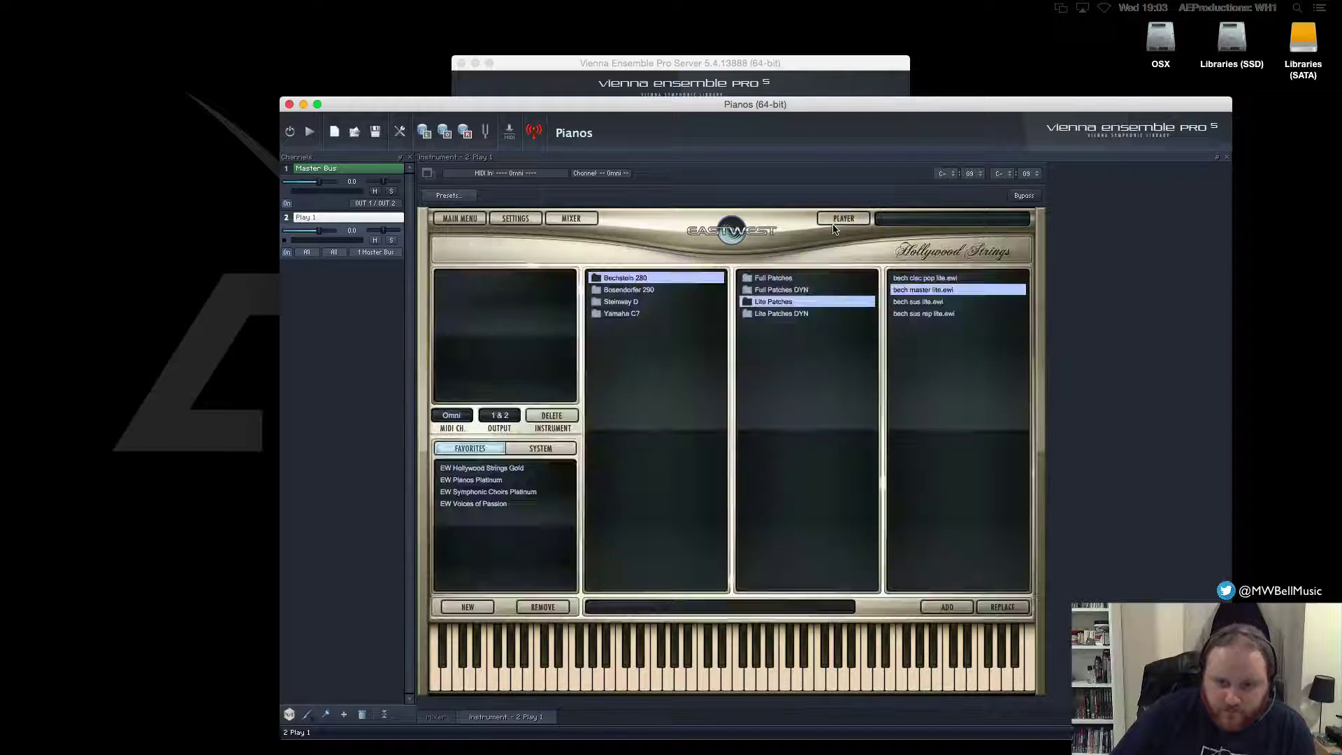
click(493, 482)
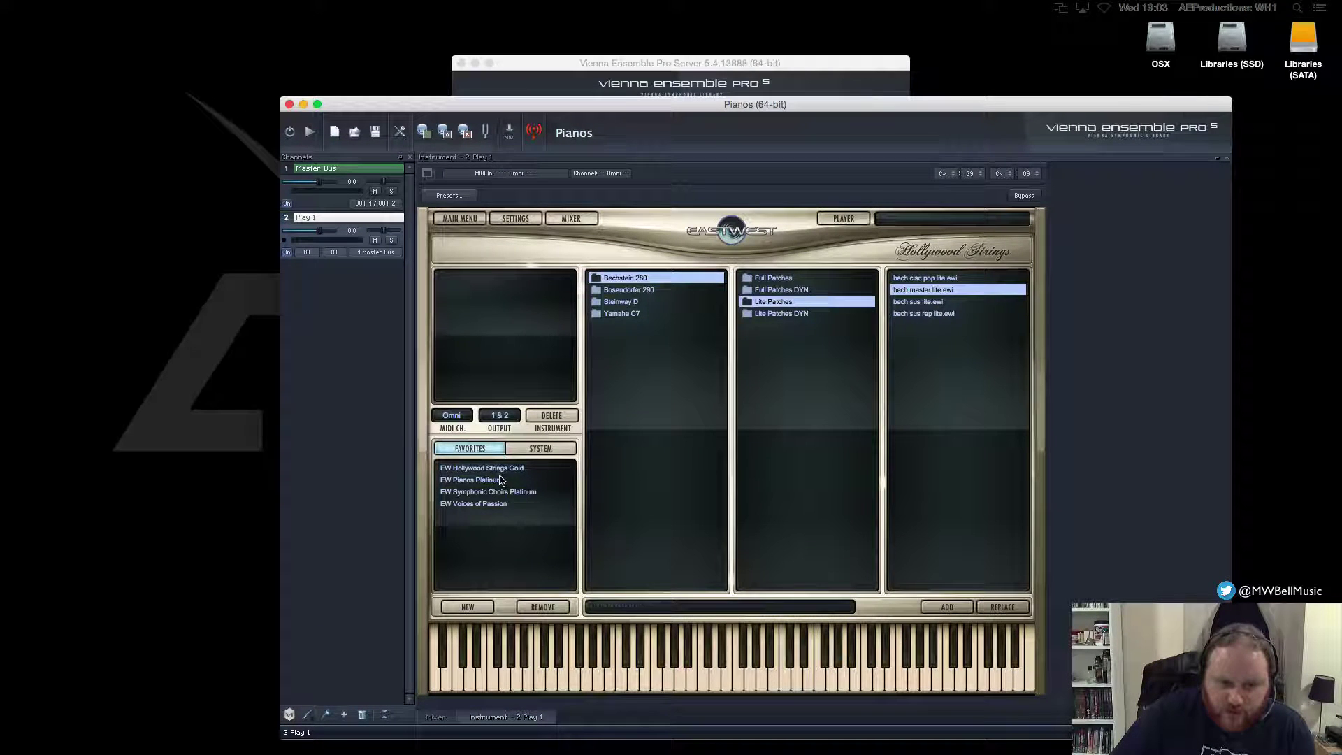
click(621, 278)
click(781, 280)
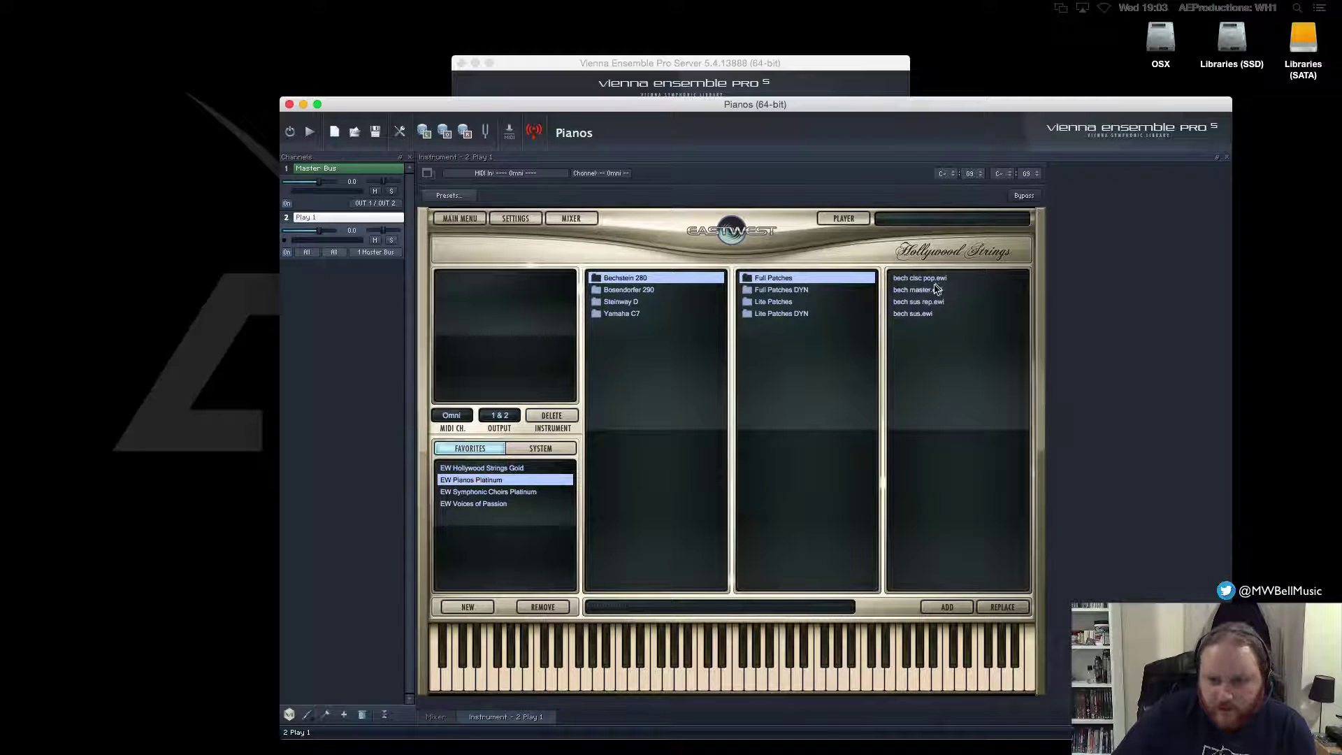
double_click(918, 293)
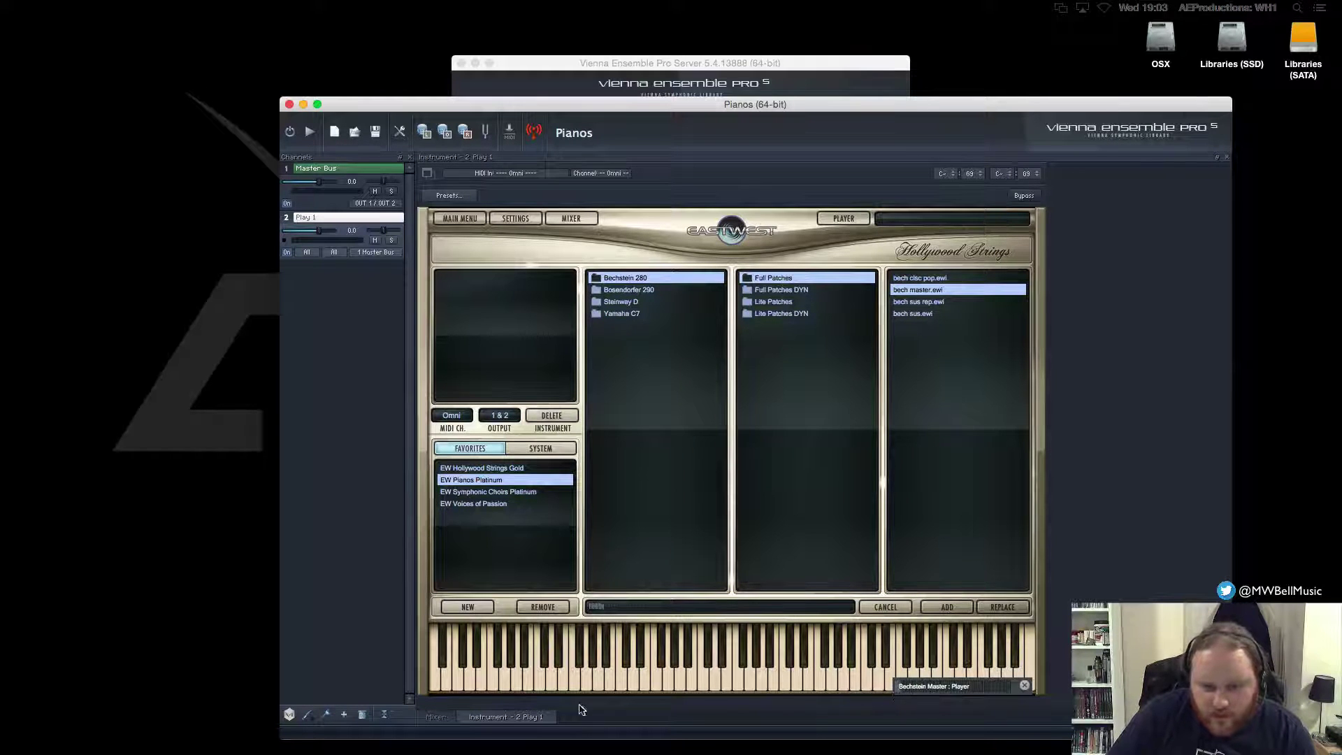
Return to the mixer and add a Native Instruments Kontakt 5 stereo plugin channel
click(439, 717)
right_click(552, 403)
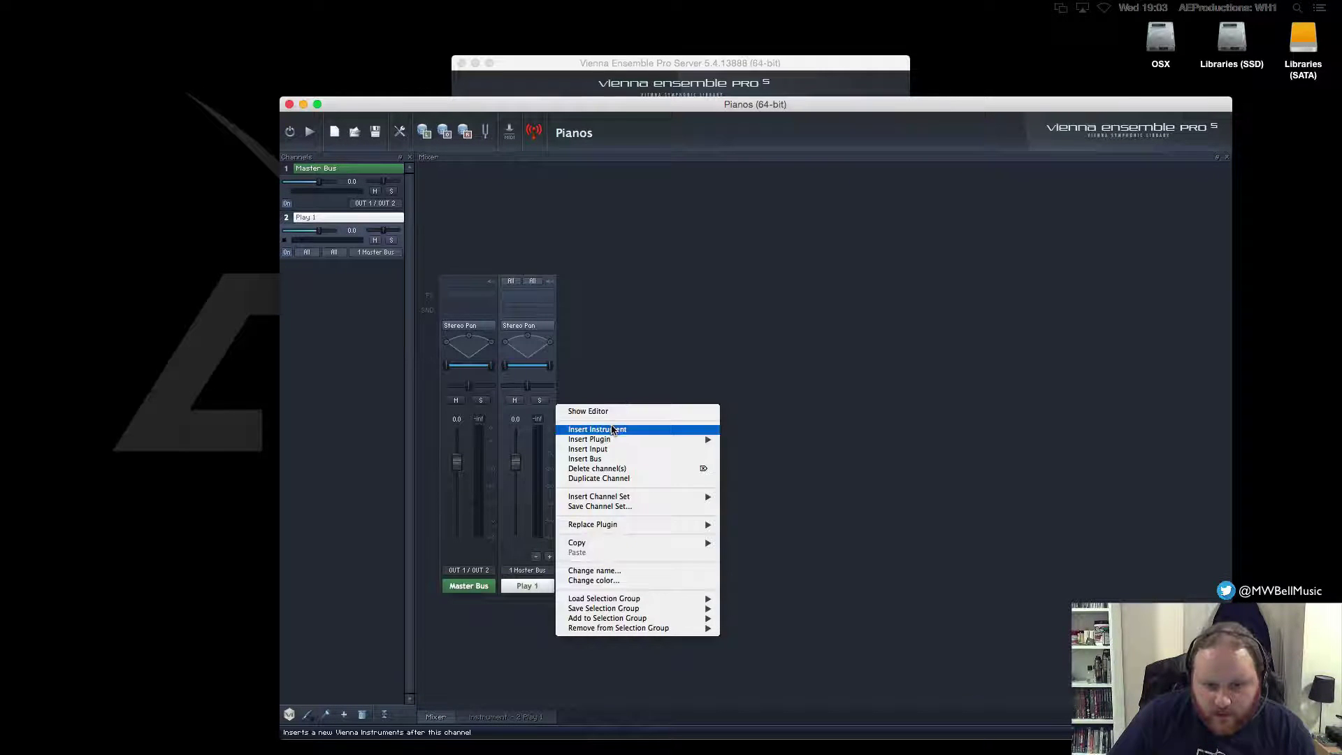
click(625, 335)
right_click(606, 312)
mouse_move(636, 328)
mouse_move(787, 350)
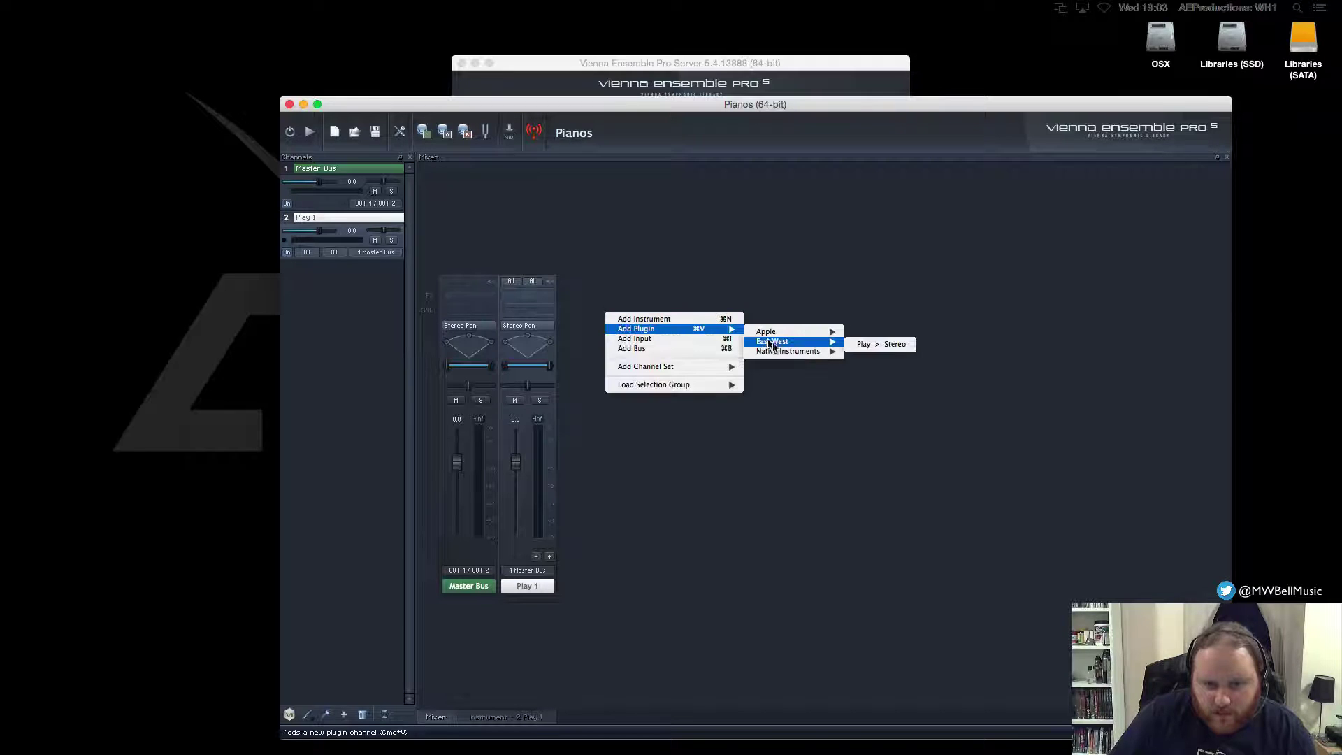
mouse_move(890, 360)
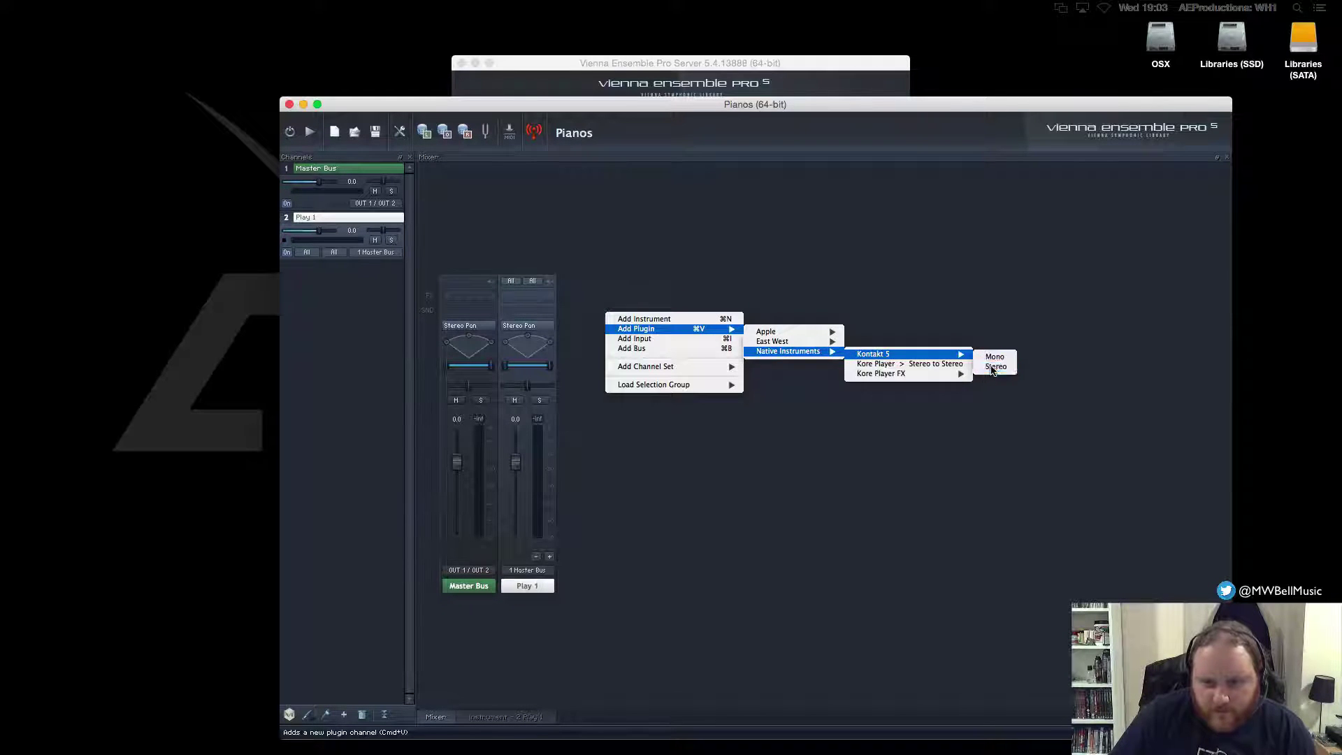
click(995, 364)
Load soundiron emotional piano gentle blur lite.nki from the Emotional Piano library and add an empty default instrument below it in Kontakt
click(539, 544)
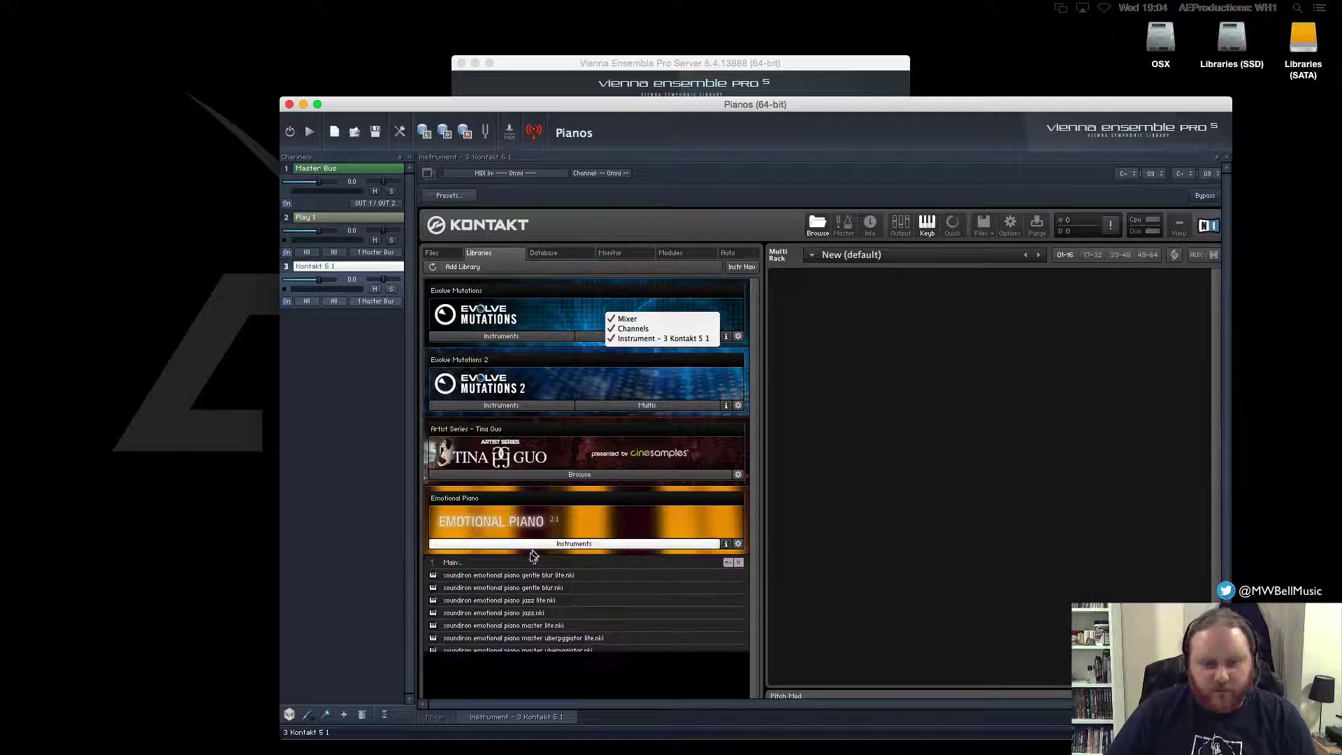
double_click(559, 575)
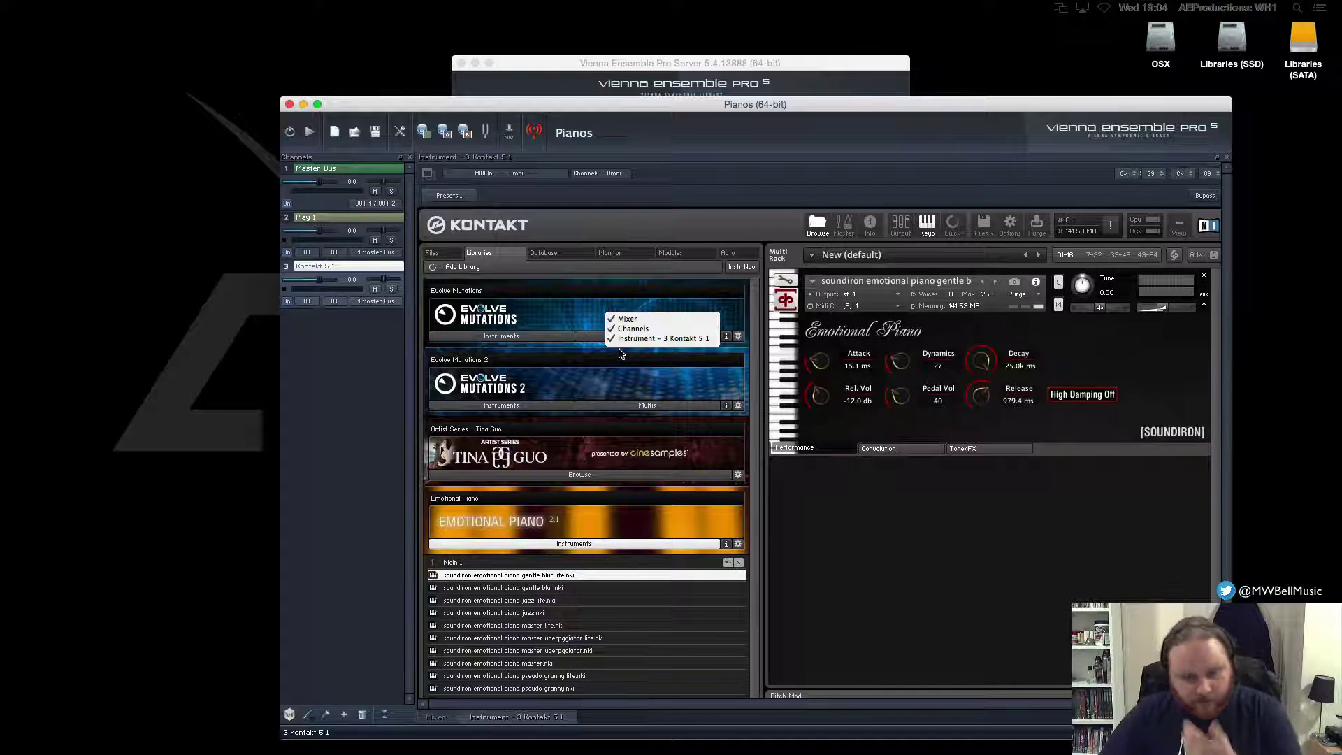
double_click(894, 586)
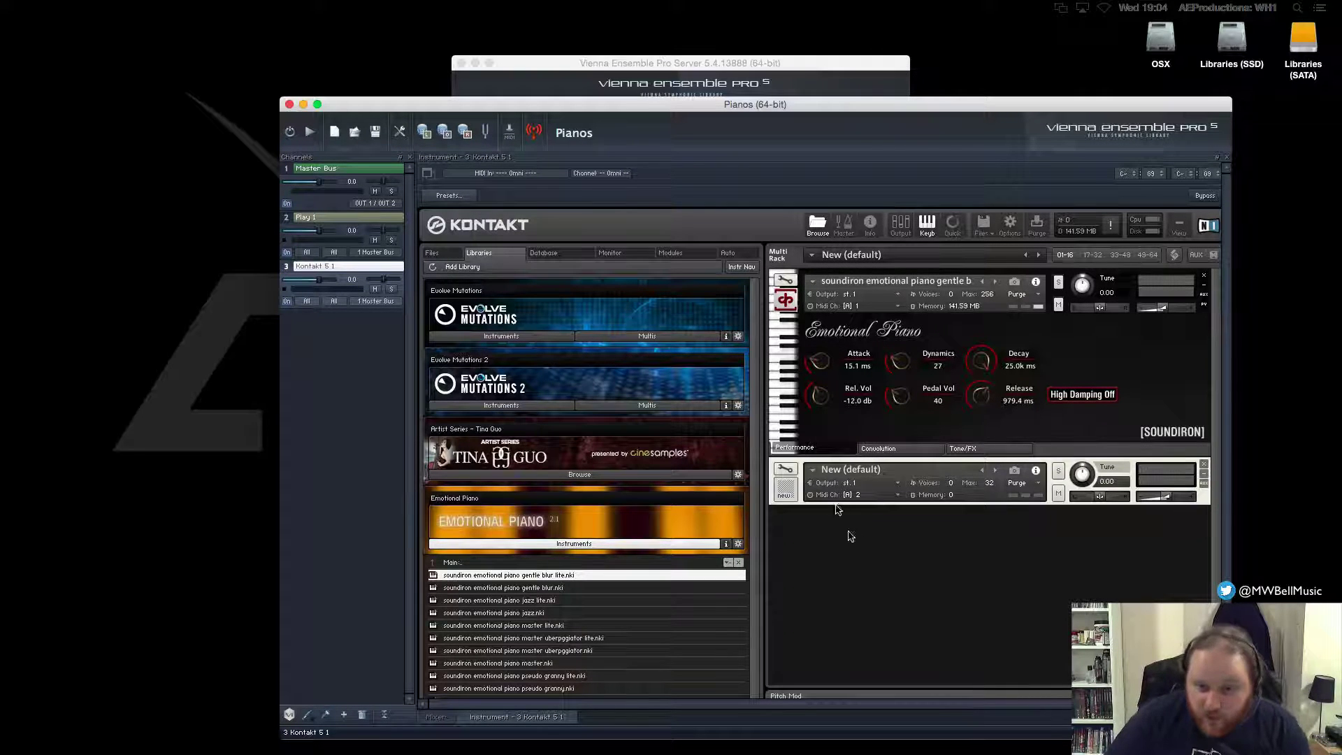
Set the Emotional Piano instrument's MIDI channel to 2 on Port A and return to the mixer
click(849, 308)
mouse_move(880, 332)
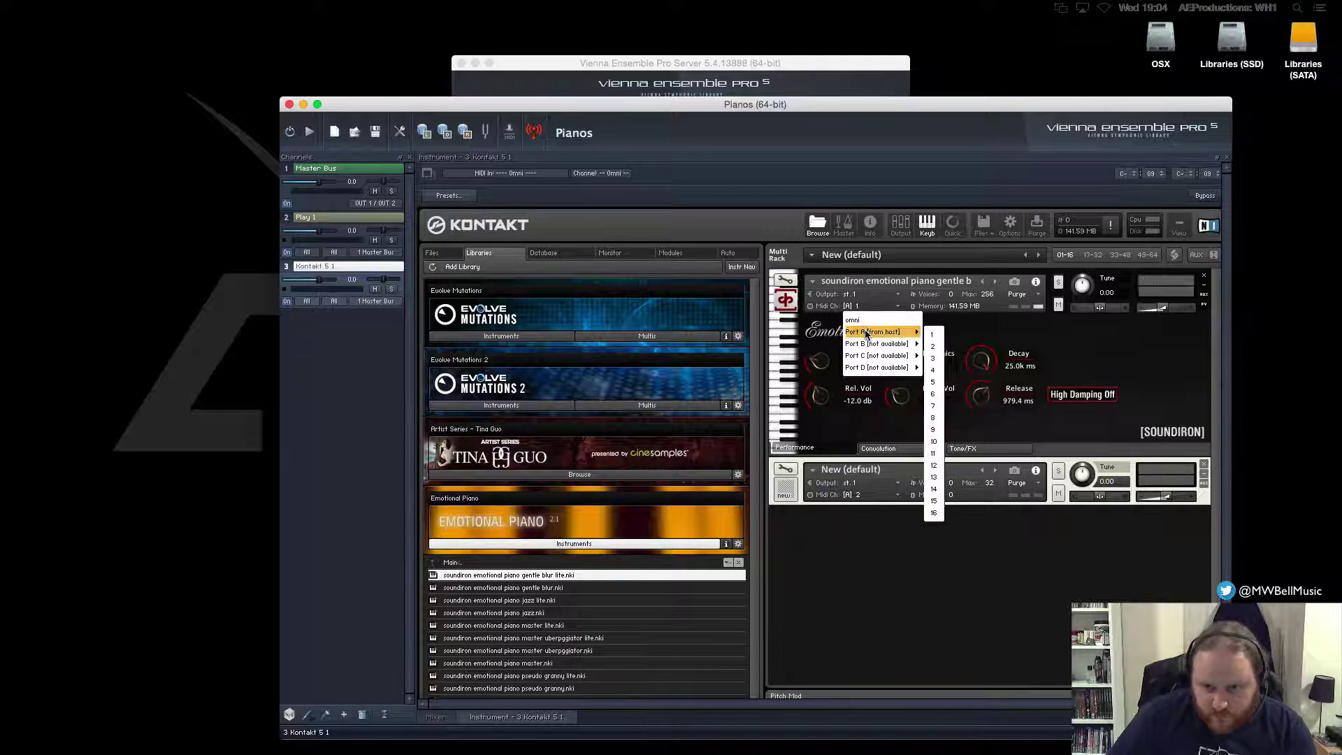
click(934, 347)
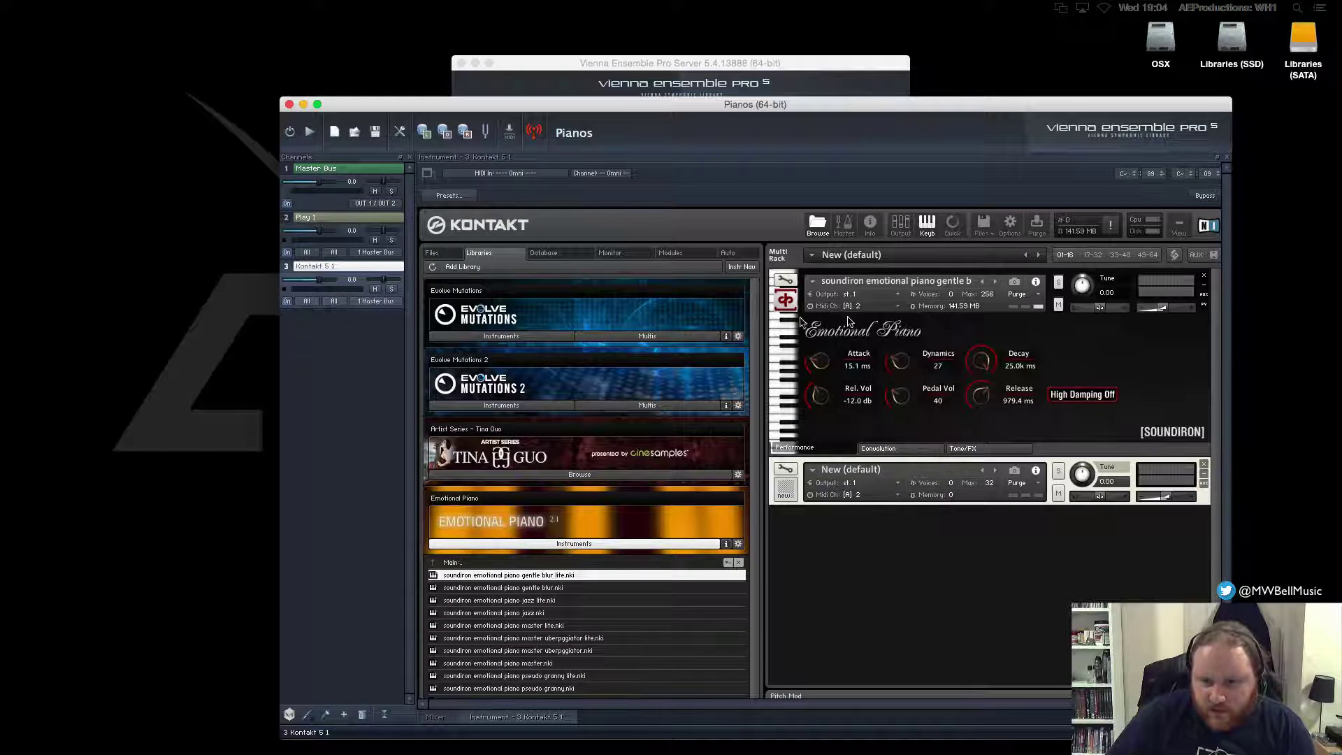
click(426, 718)
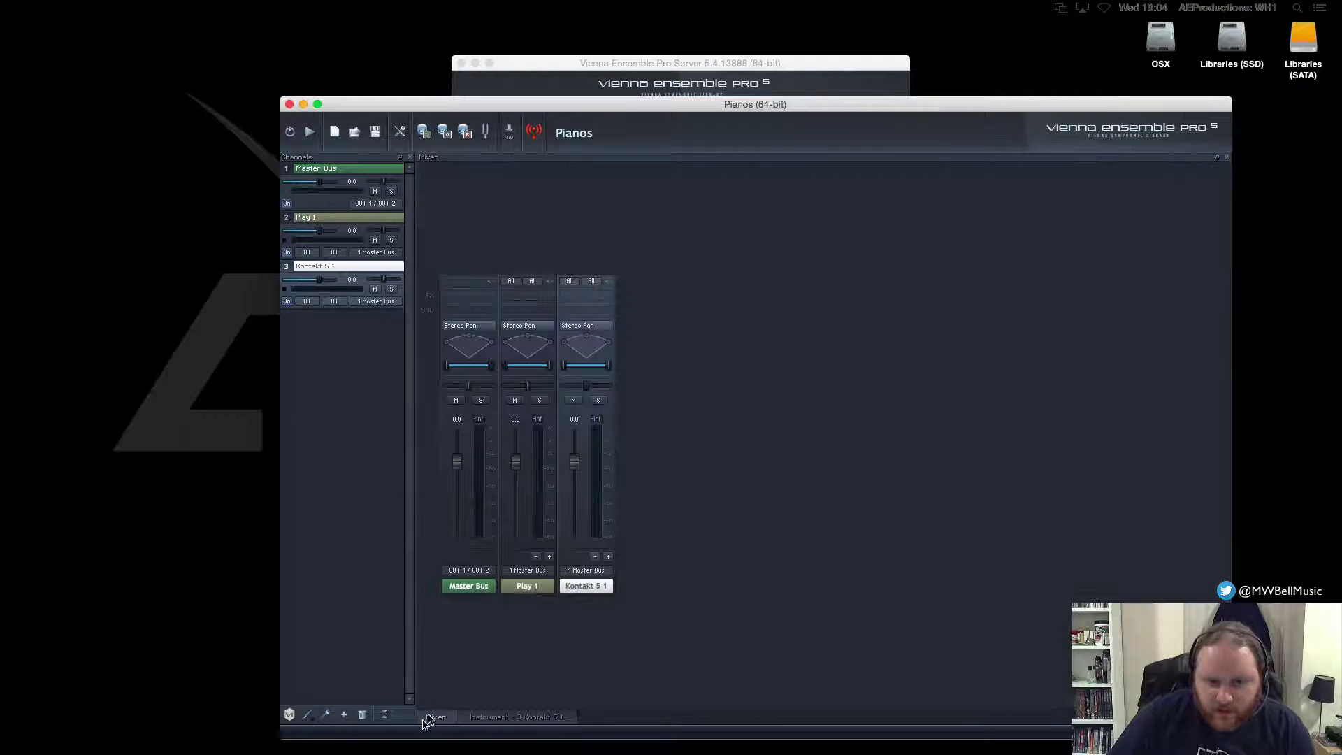
Open the Play 1 instrument, try to set its MIDI channel to 1, and return to the player view
click(527, 587)
double_click(528, 587)
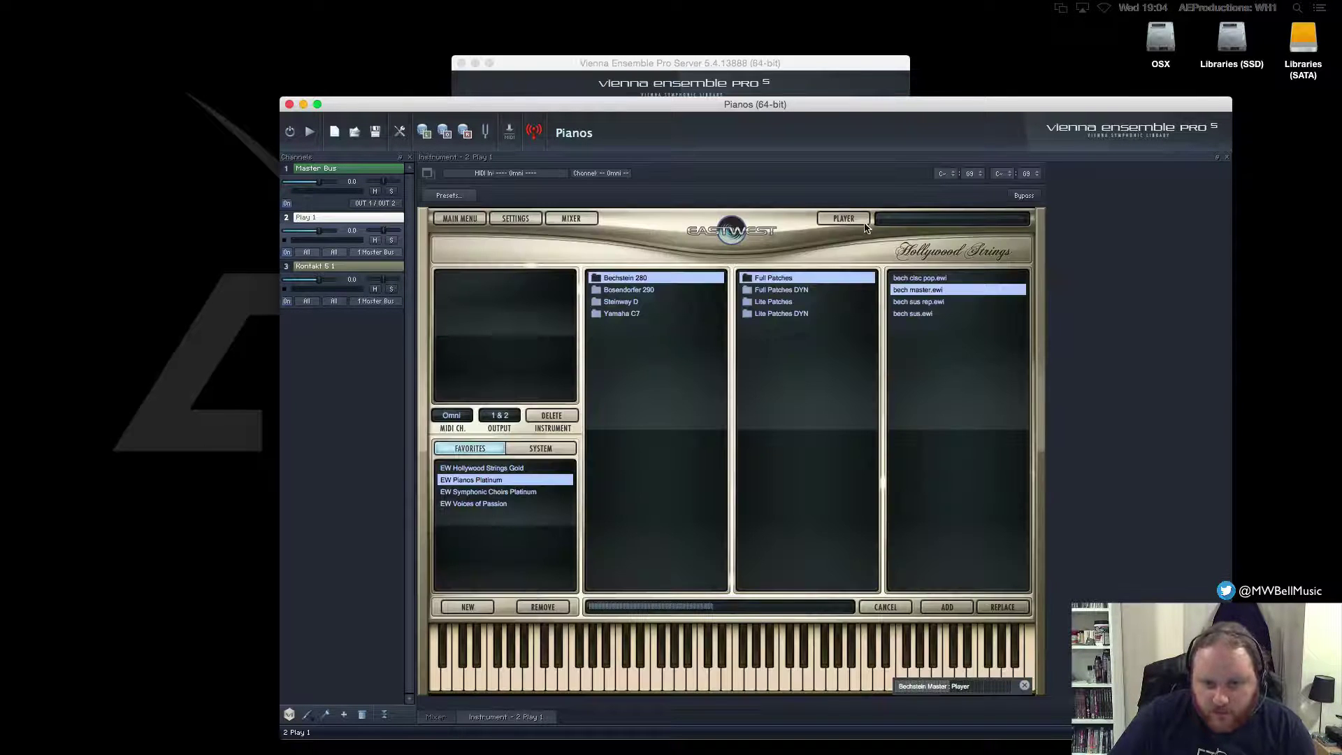
click(450, 416)
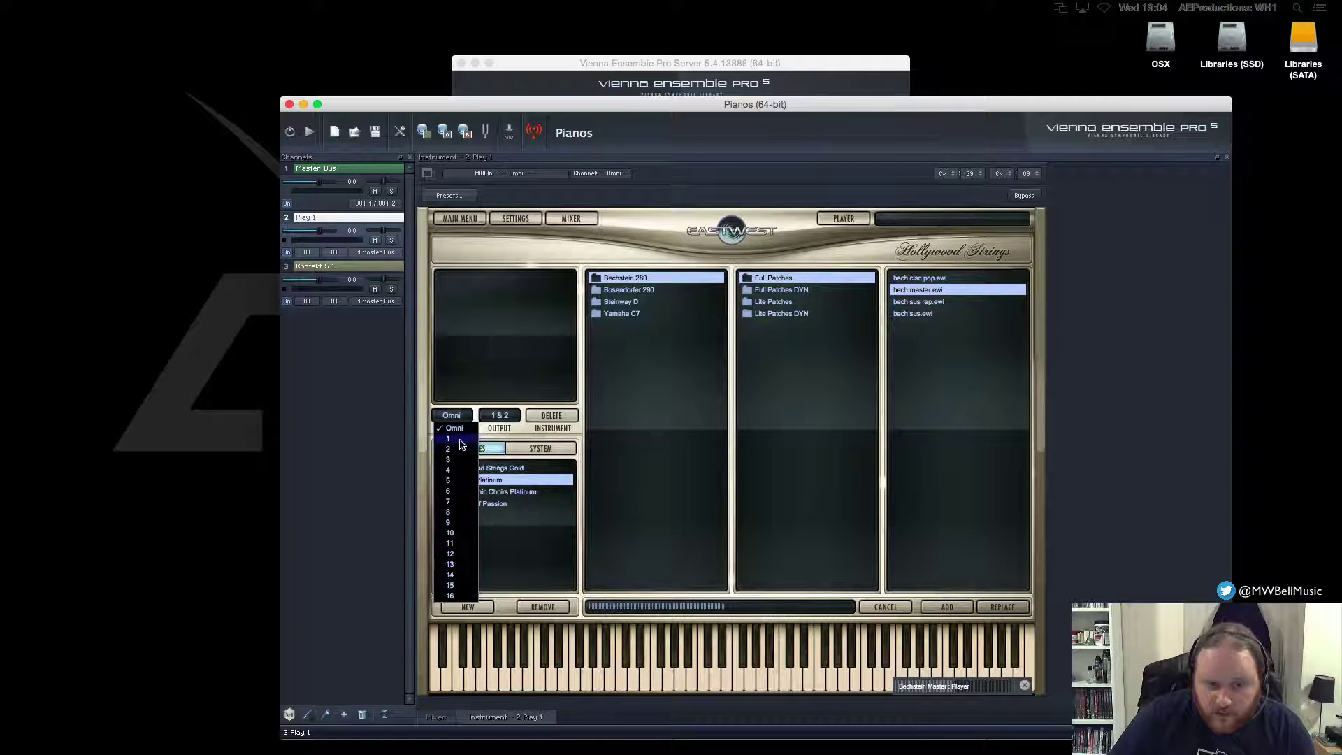
click(456, 441)
click(843, 218)
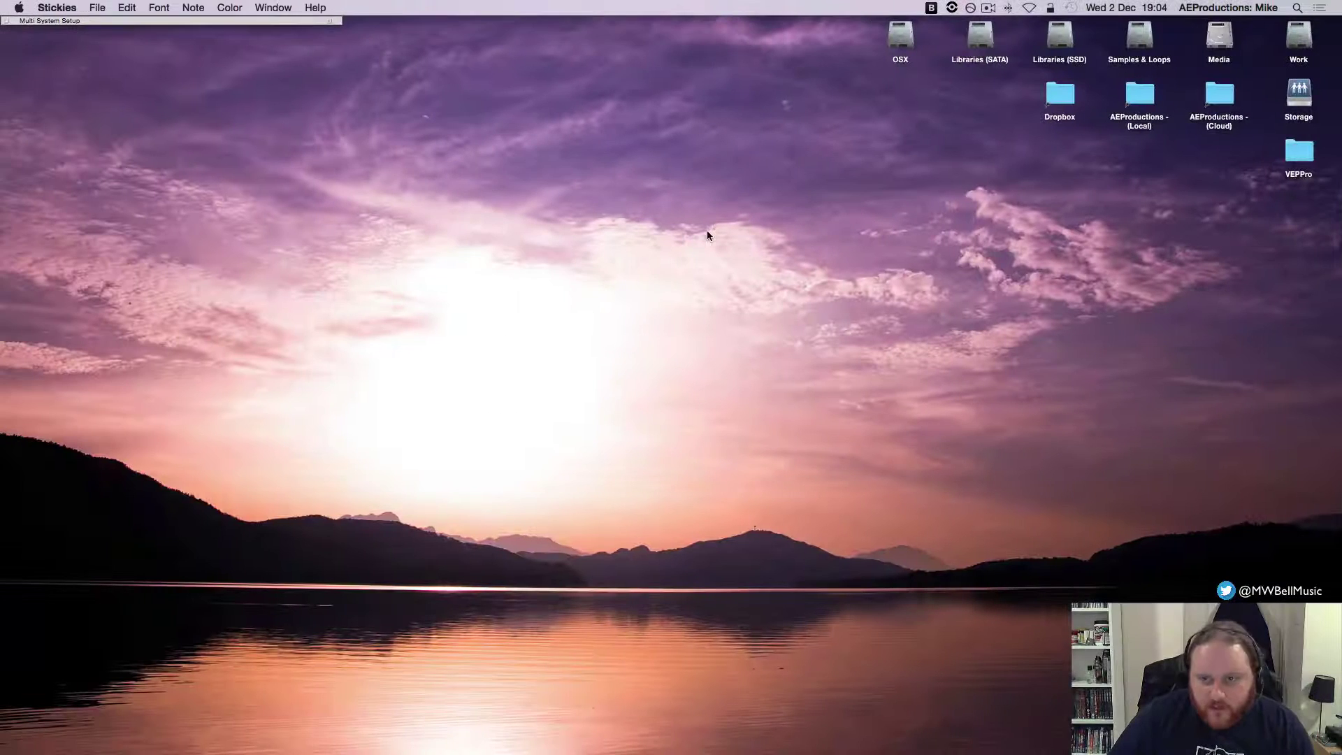
Switch to the main Mac, open the VEPPro session in Pro Tools, dismiss the HUI controller warning, and enlarge the Edit window
click(707, 234)
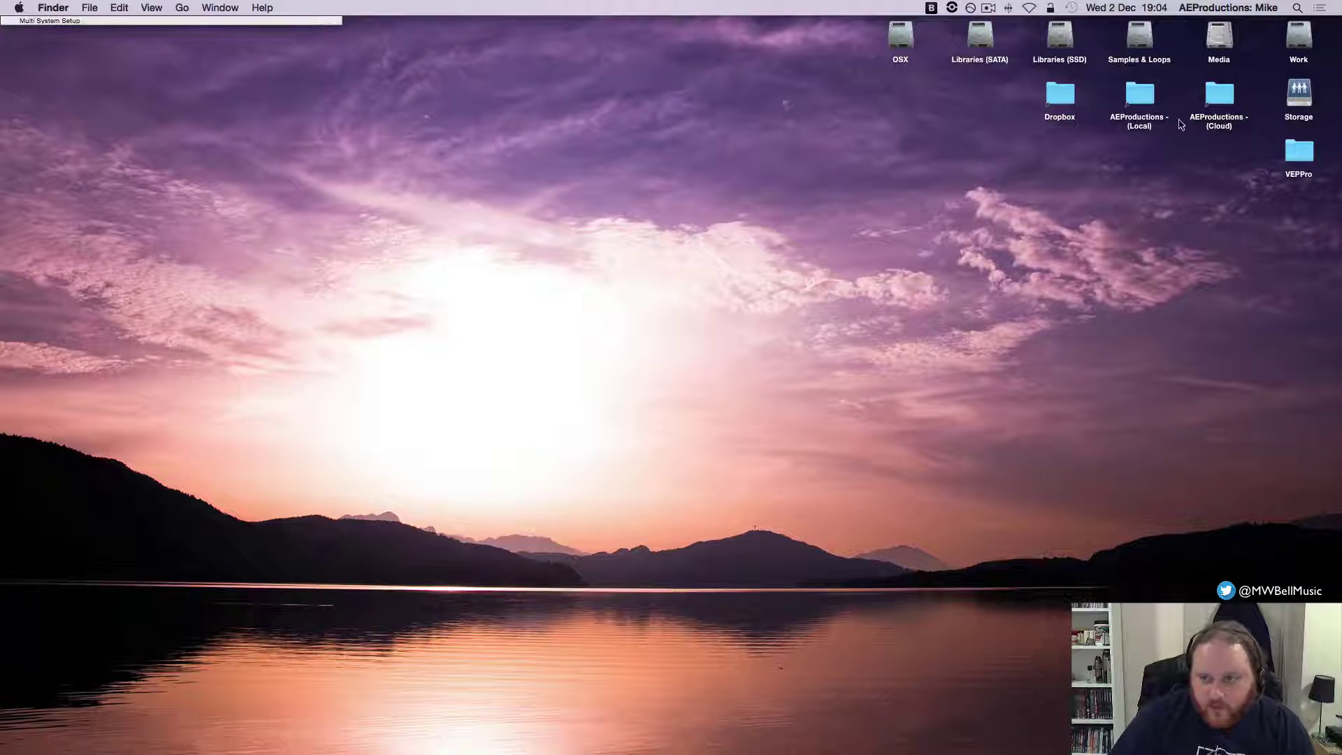
double_click(1298, 151)
double_click(570, 201)
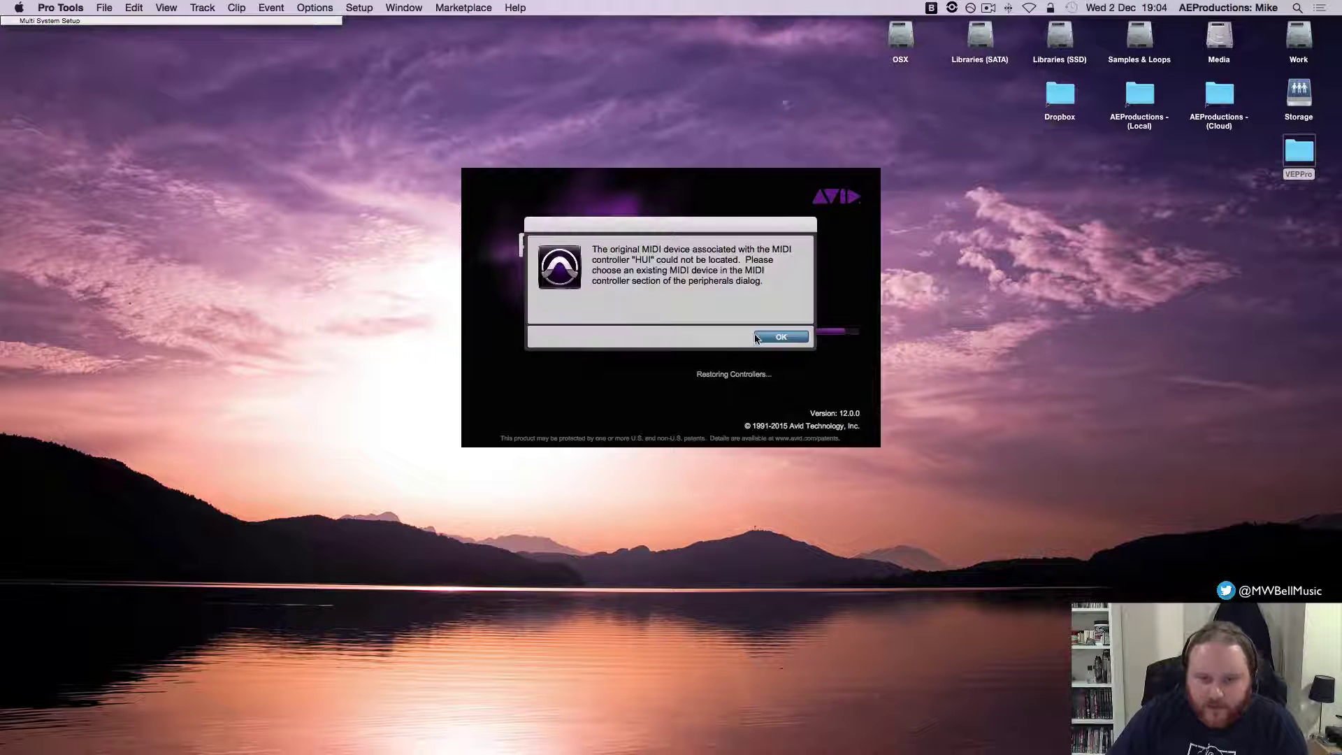
click(764, 337)
click(764, 337)
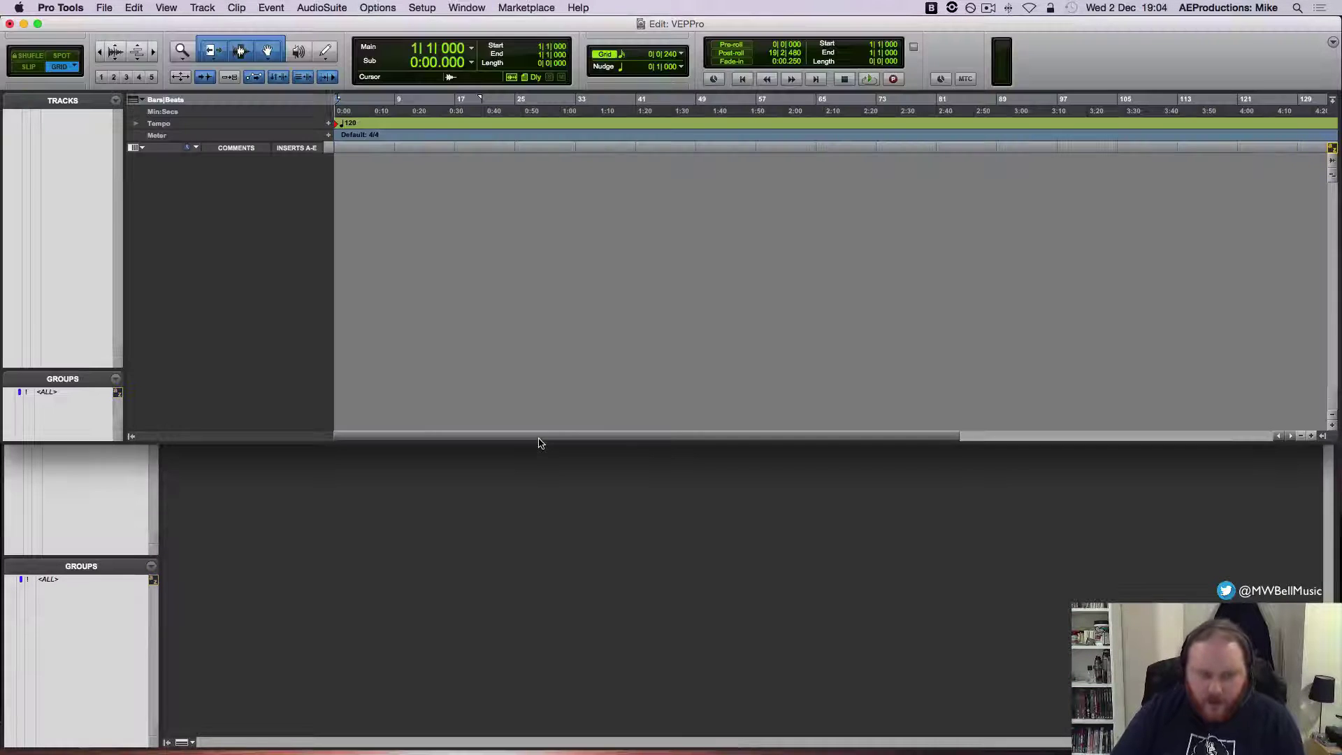
click(38, 23)
Create one new stereo instrument track
key(super+shift+n)
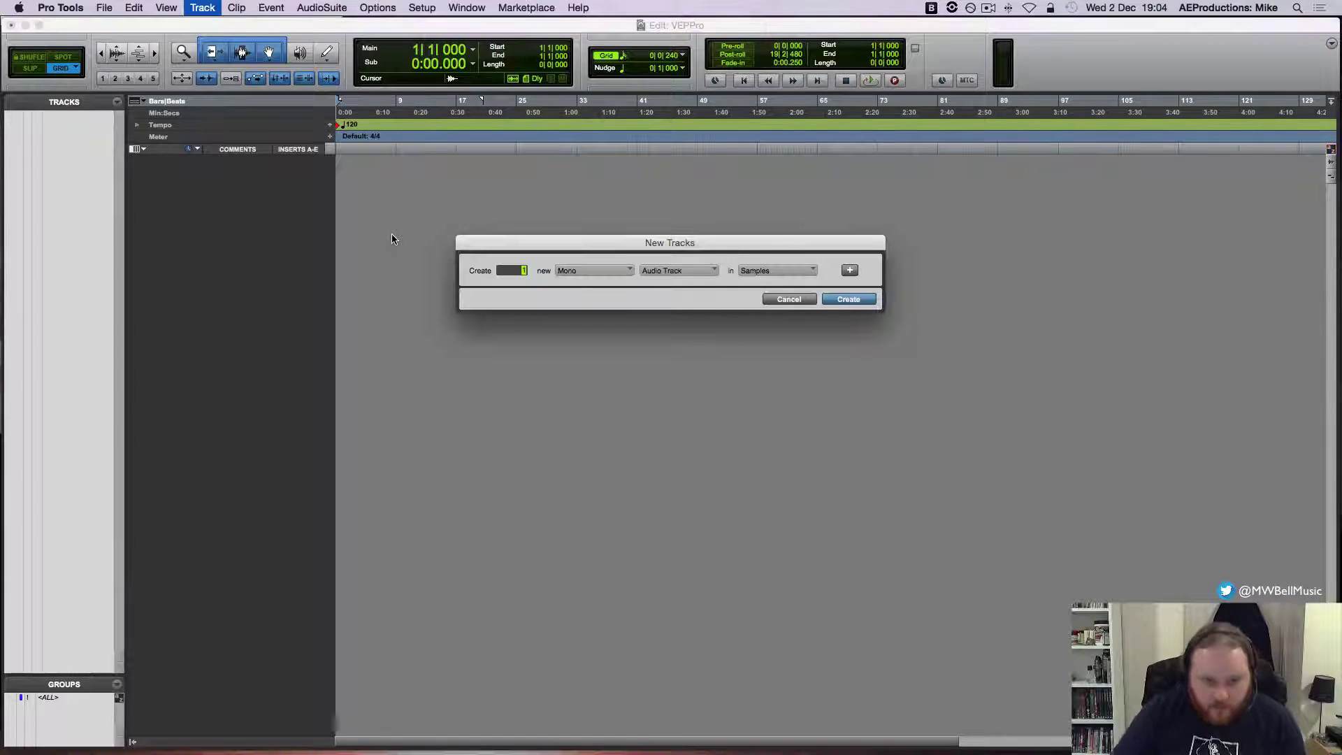
click(590, 270)
click(590, 287)
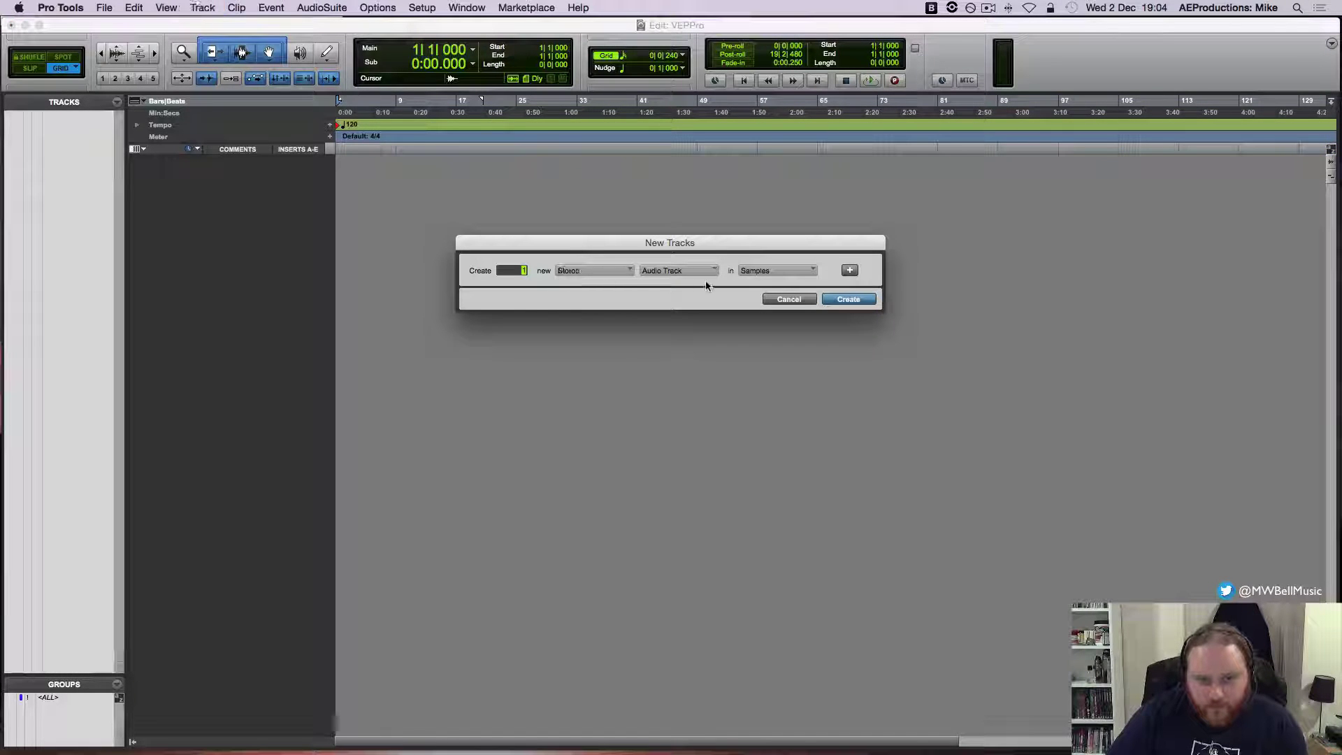
click(662, 271)
click(691, 322)
click(848, 299)
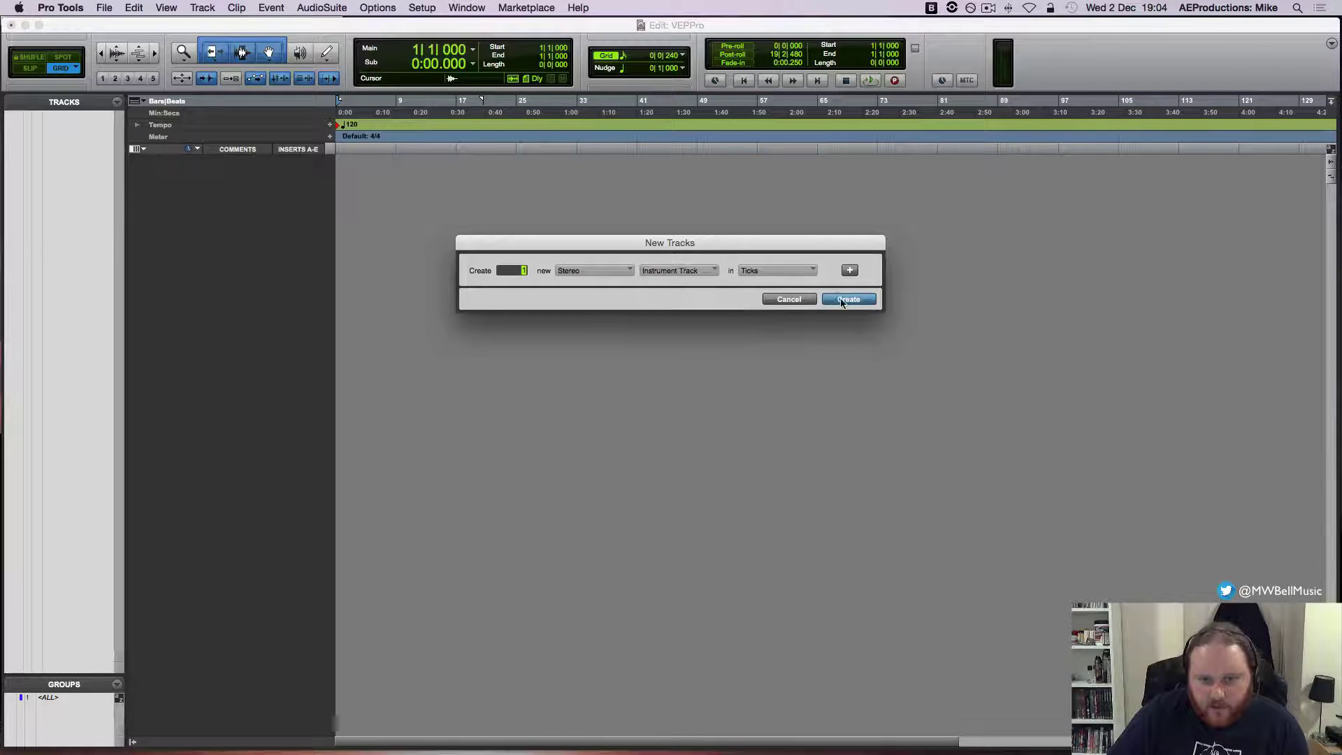
Create two new MIDI tracks below the instrument track
key(super+shift+n)
text(2)
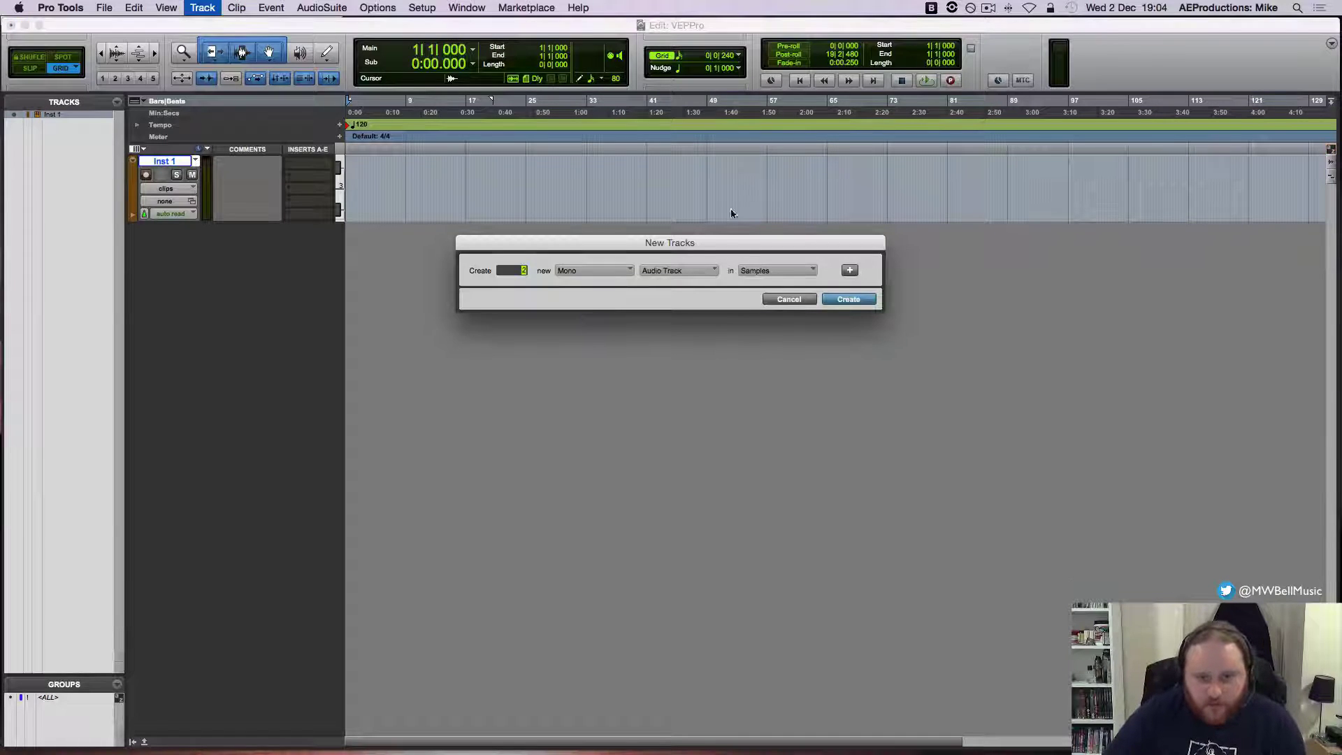
click(686, 272)
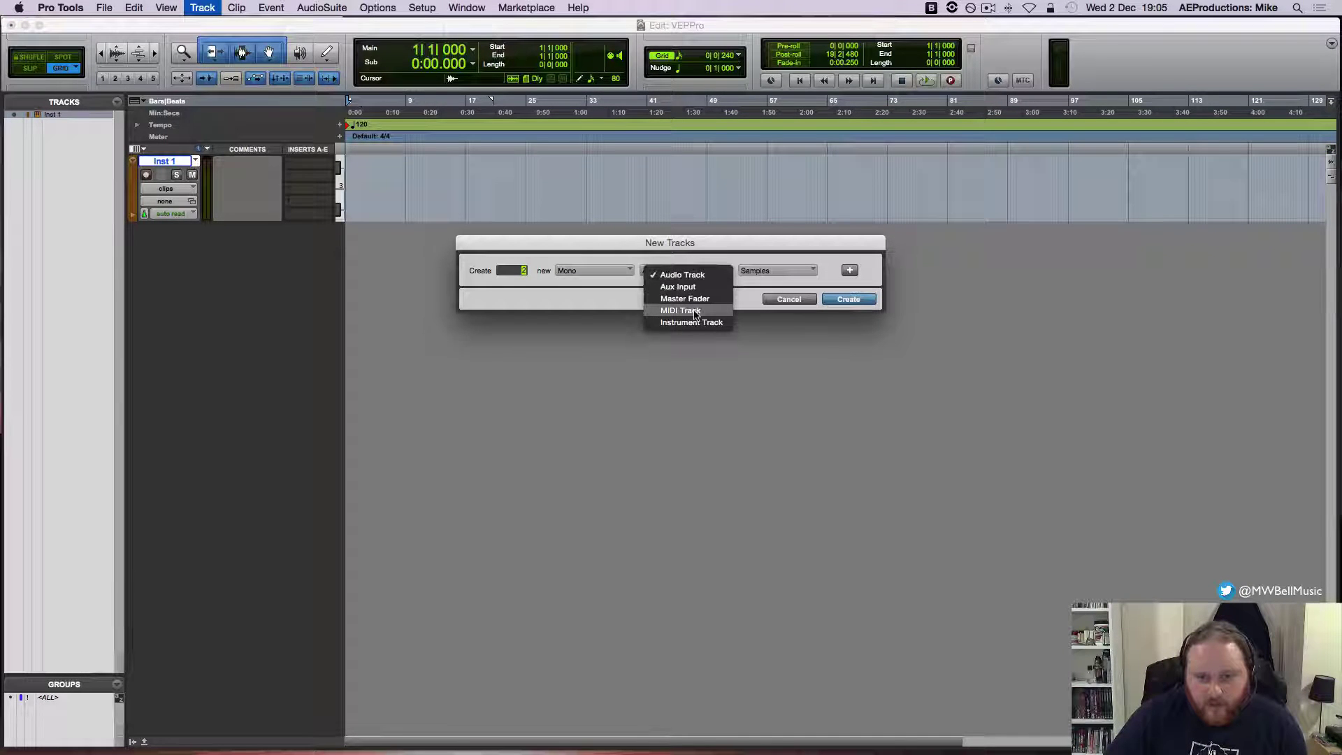
click(699, 310)
click(863, 300)
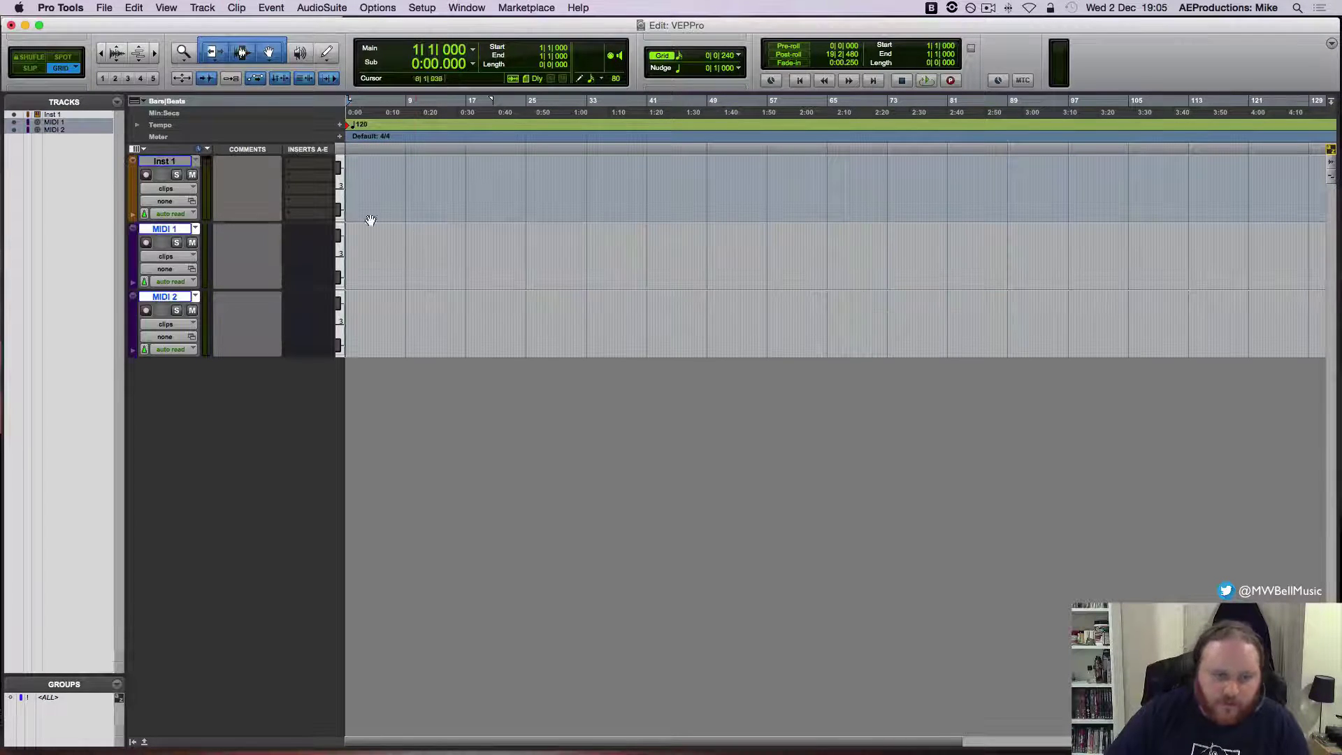
Rename the instrument track as Pianos
double_click(171, 163)
text(Pi)
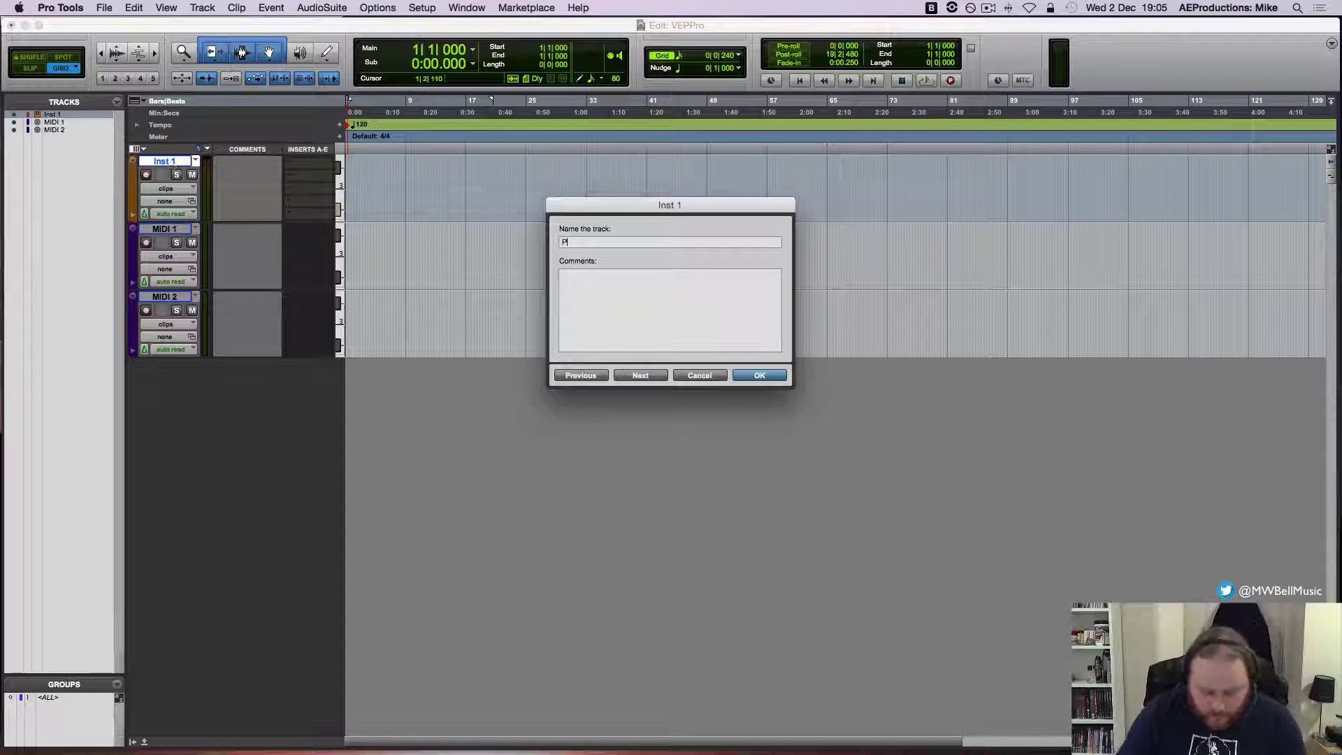
text(anos)
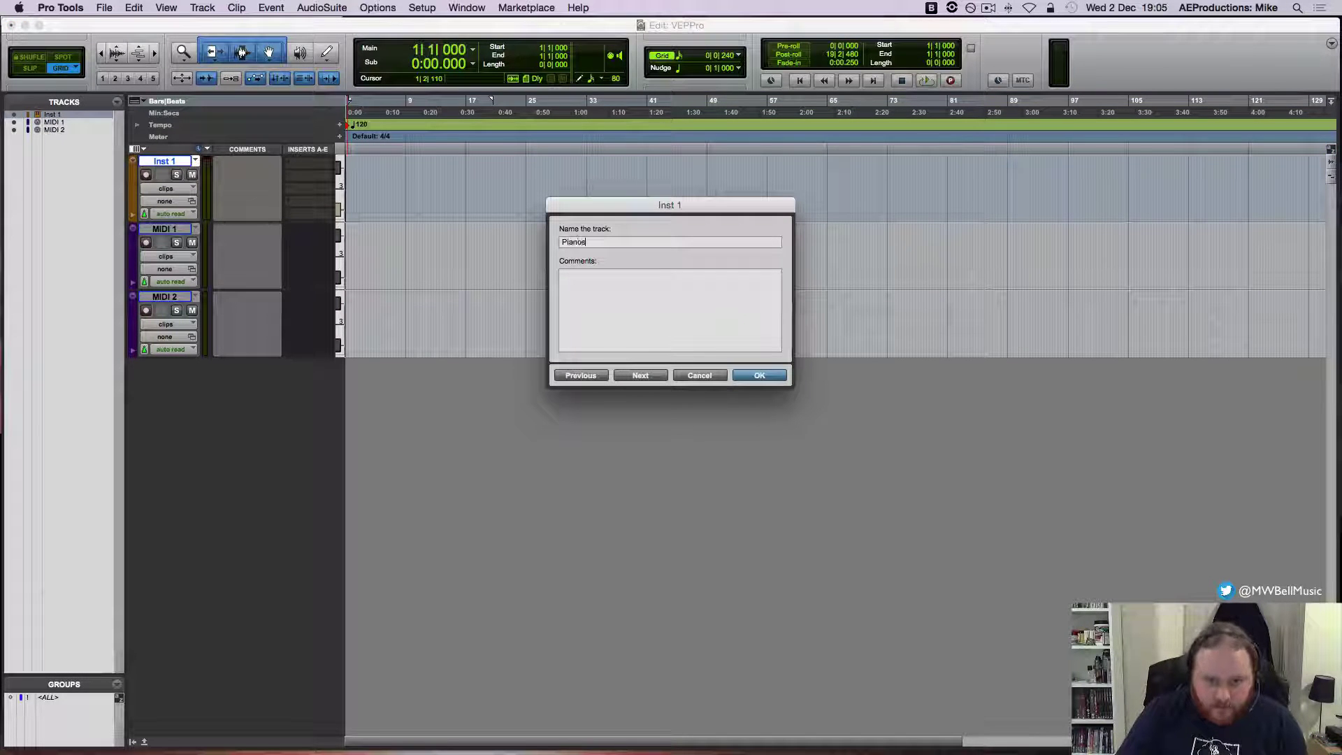
key(Return)
Enter VEPro (I) as the comment on the Pianos track
click(246, 177)
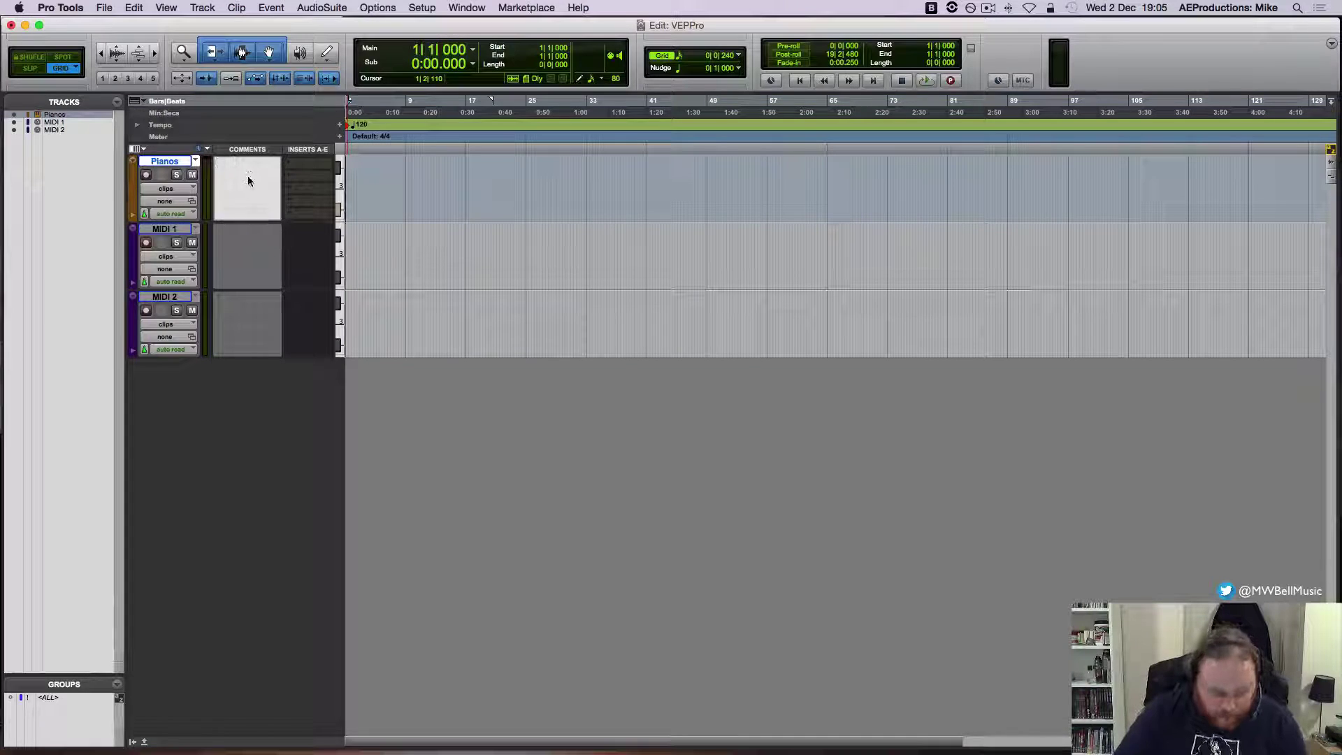
text(VEPro)
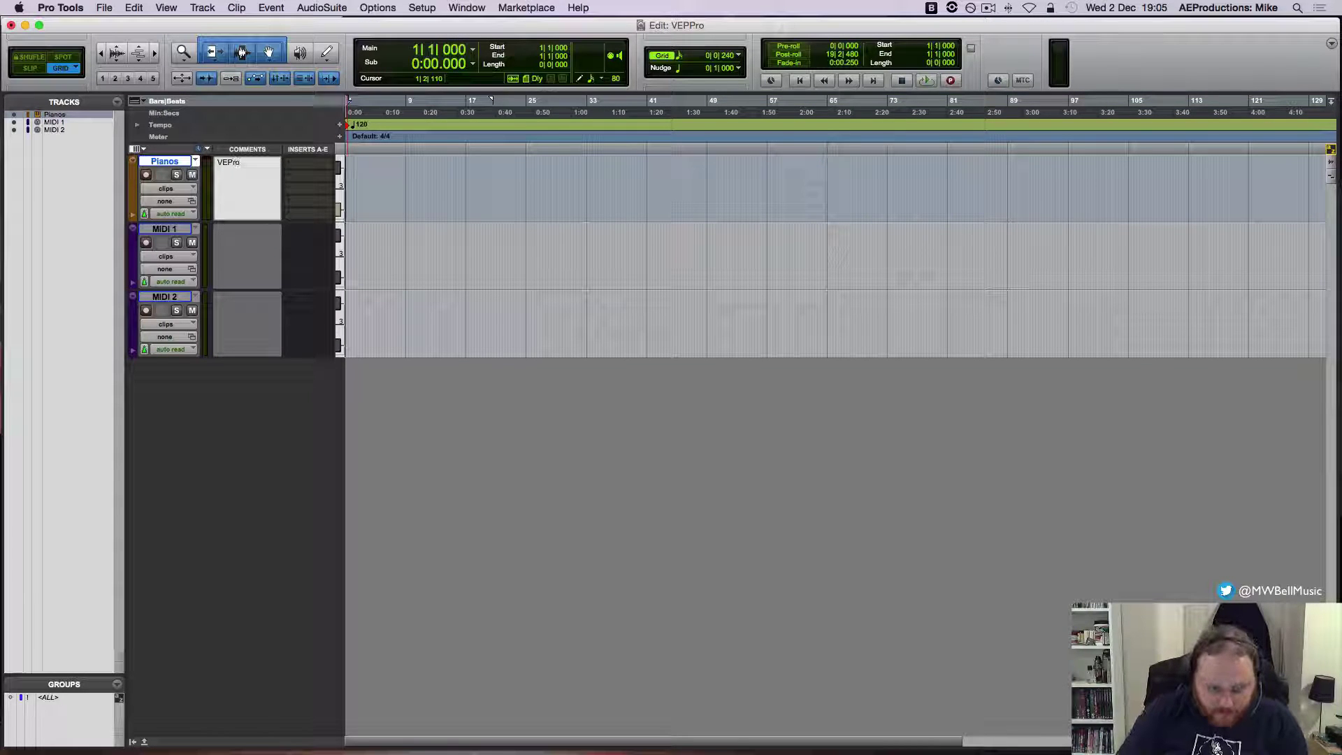
text( (L)
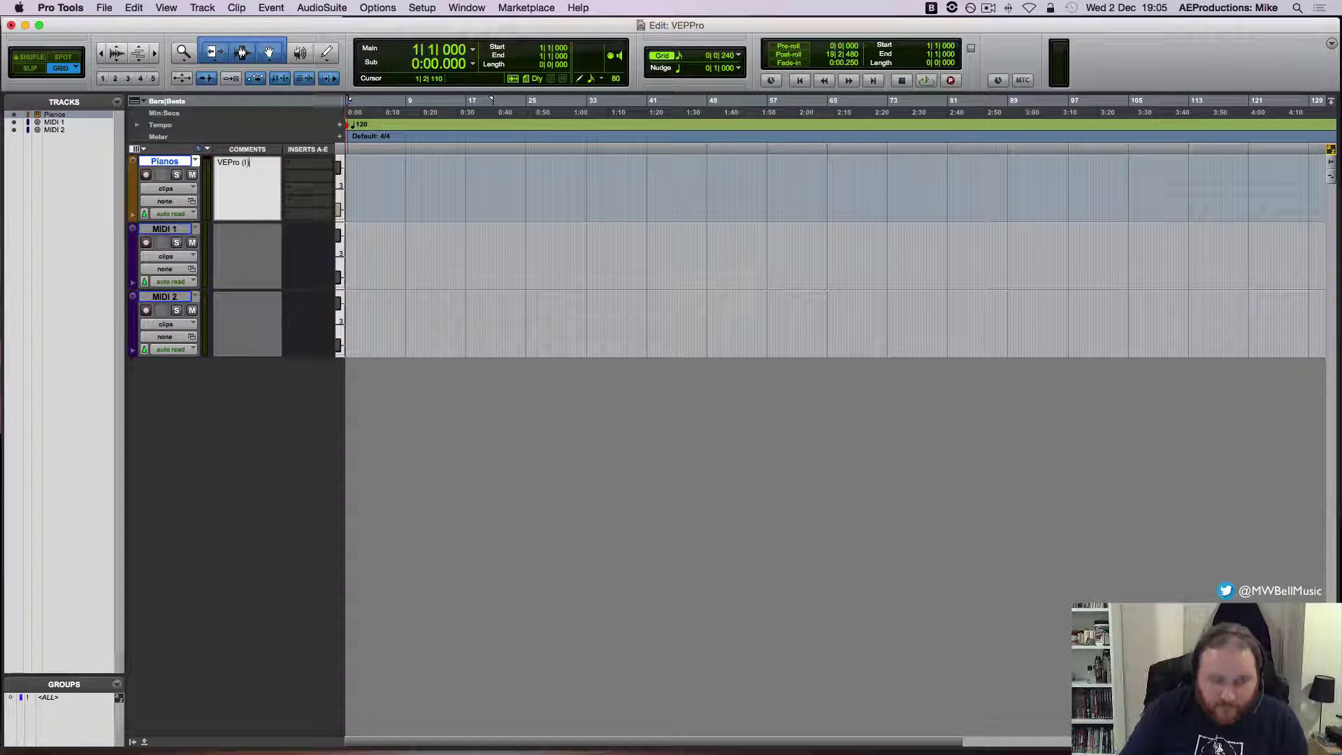
text())
click(265, 470)
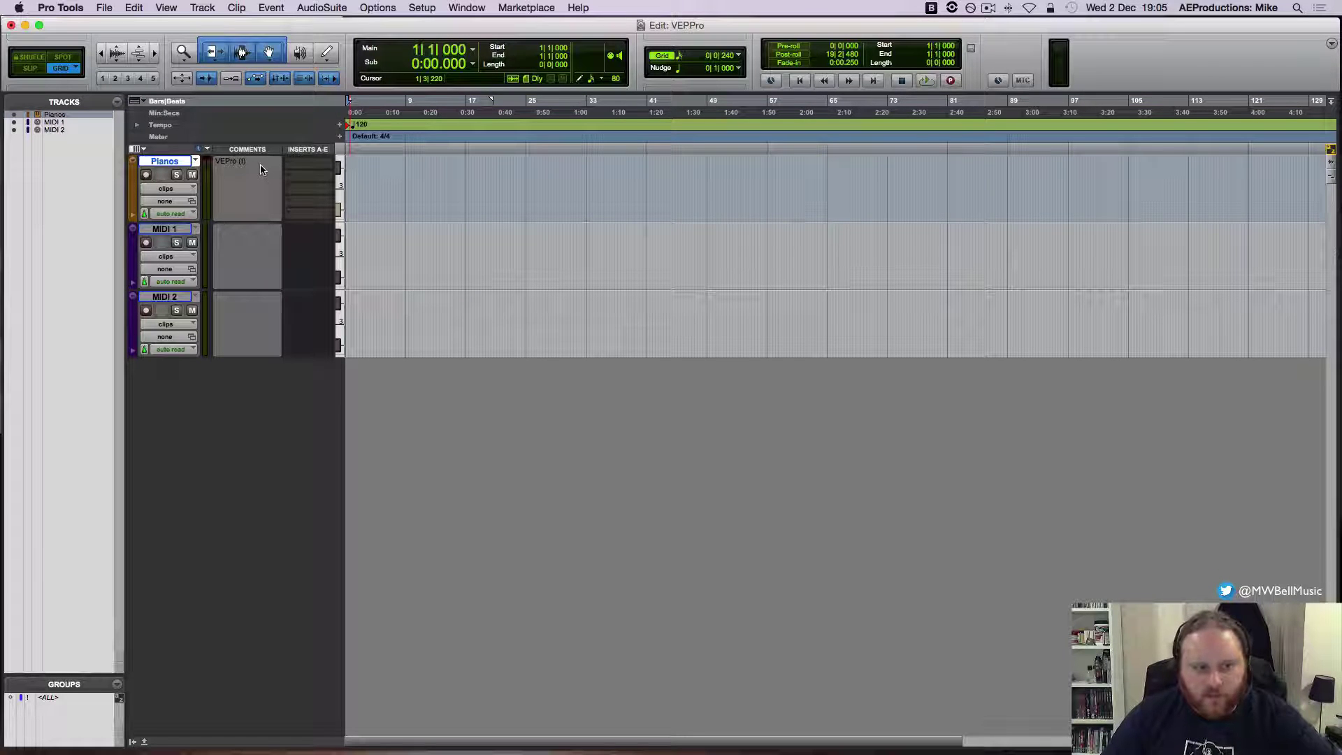
Insert the VSL multichannel plug-in Vienna Ensemble Pro (stereo) in the first insert slot of the Pianos track
click(302, 164)
mouse_move(320, 192)
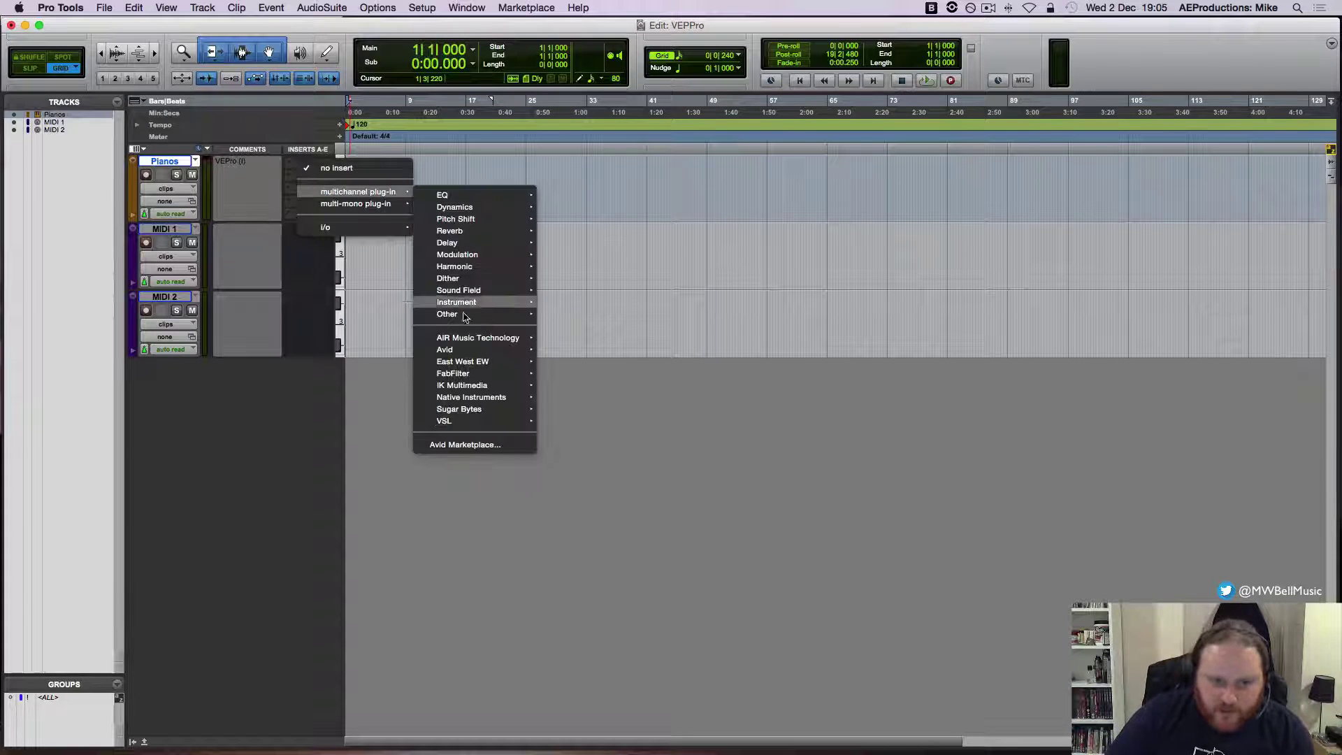
mouse_move(466, 378)
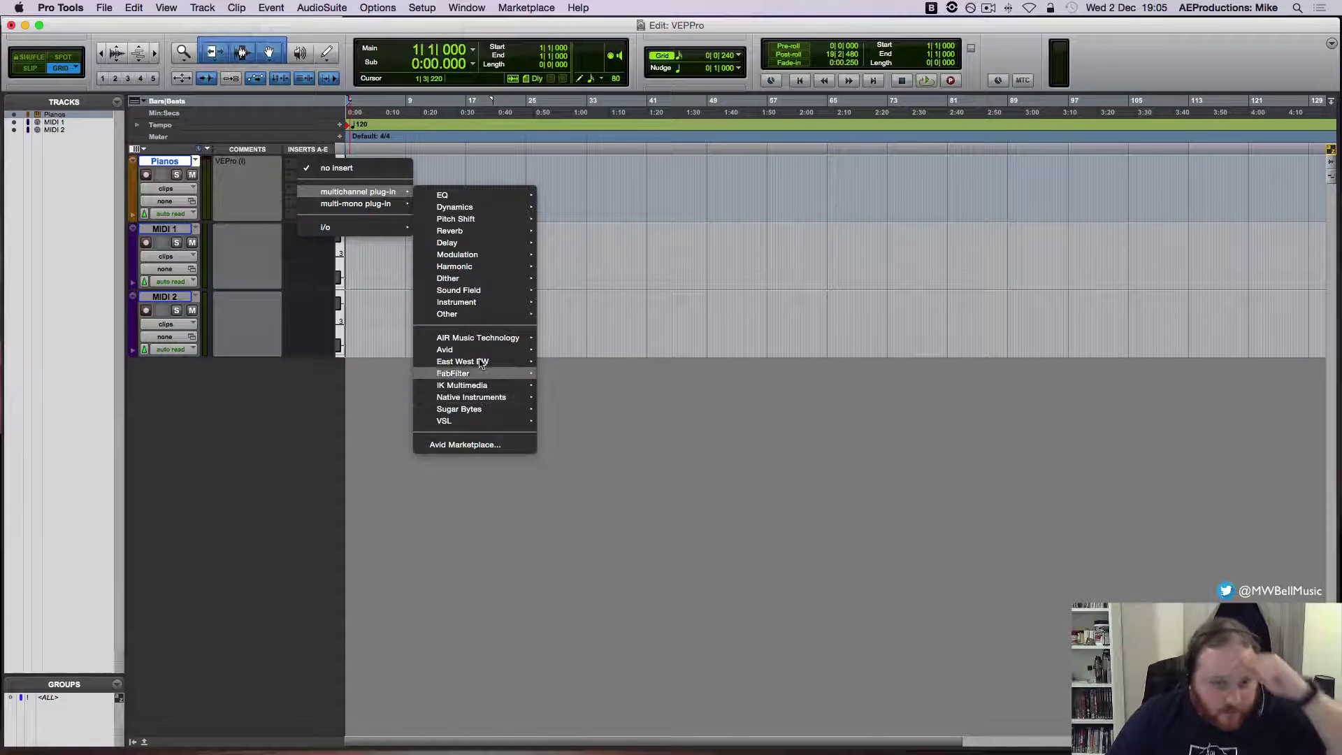
mouse_move(495, 306)
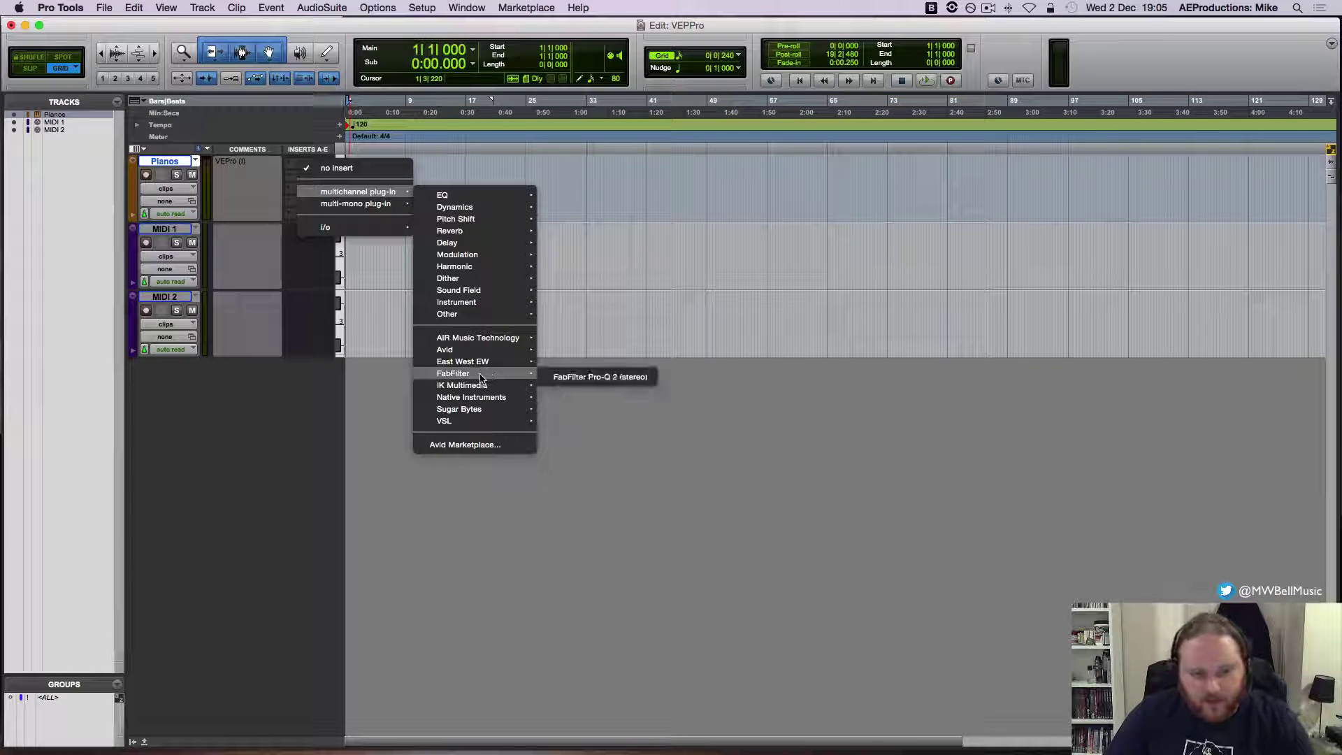
mouse_move(469, 420)
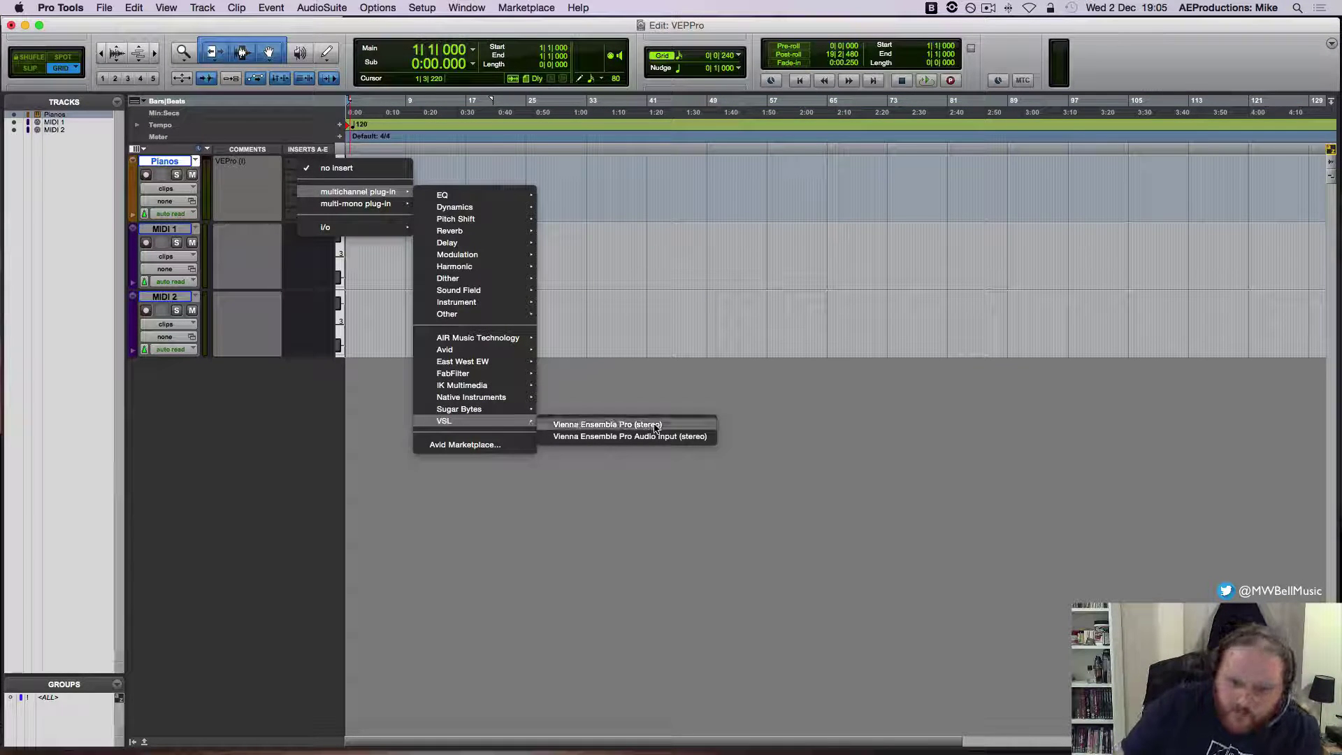
click(594, 447)
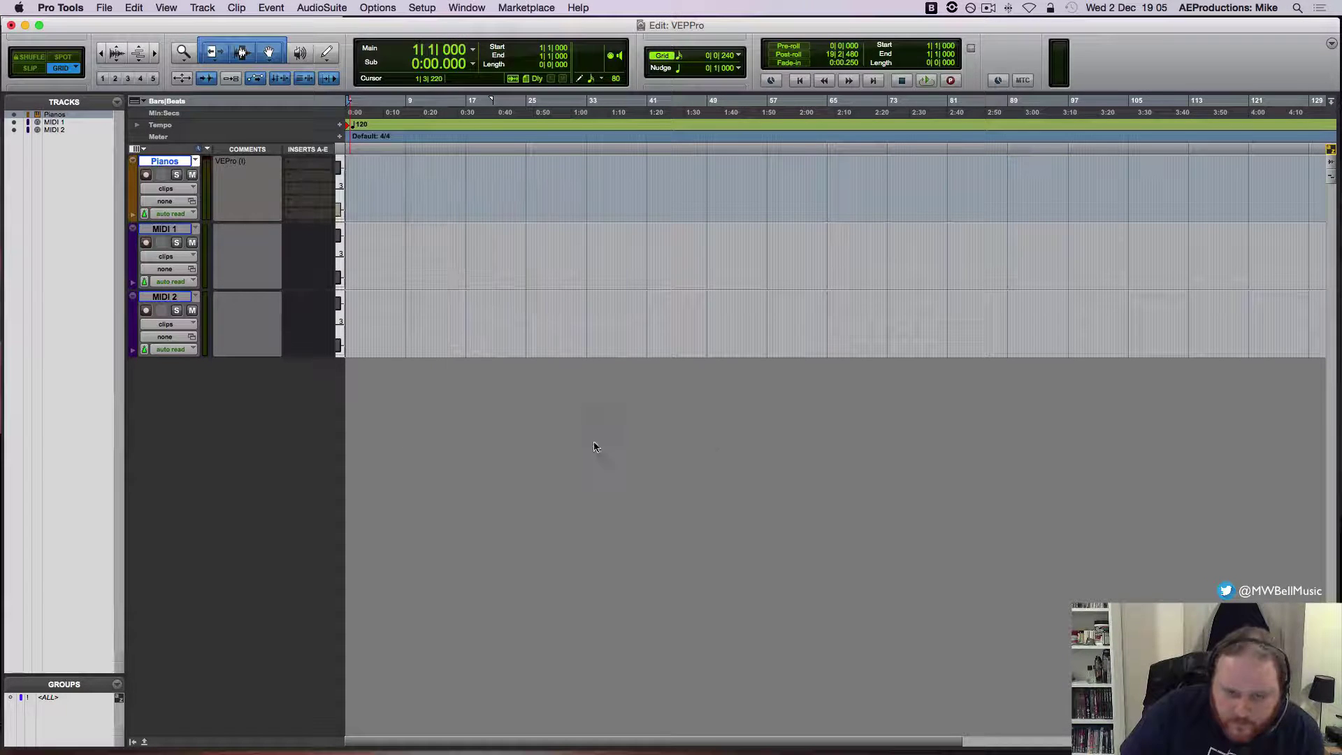
Look at the VSL multichannel option Vienna Ensemble Pro Audio Input (stereo) for the second insert slot, leaving the slot empty
click(311, 174)
mouse_move(357, 204)
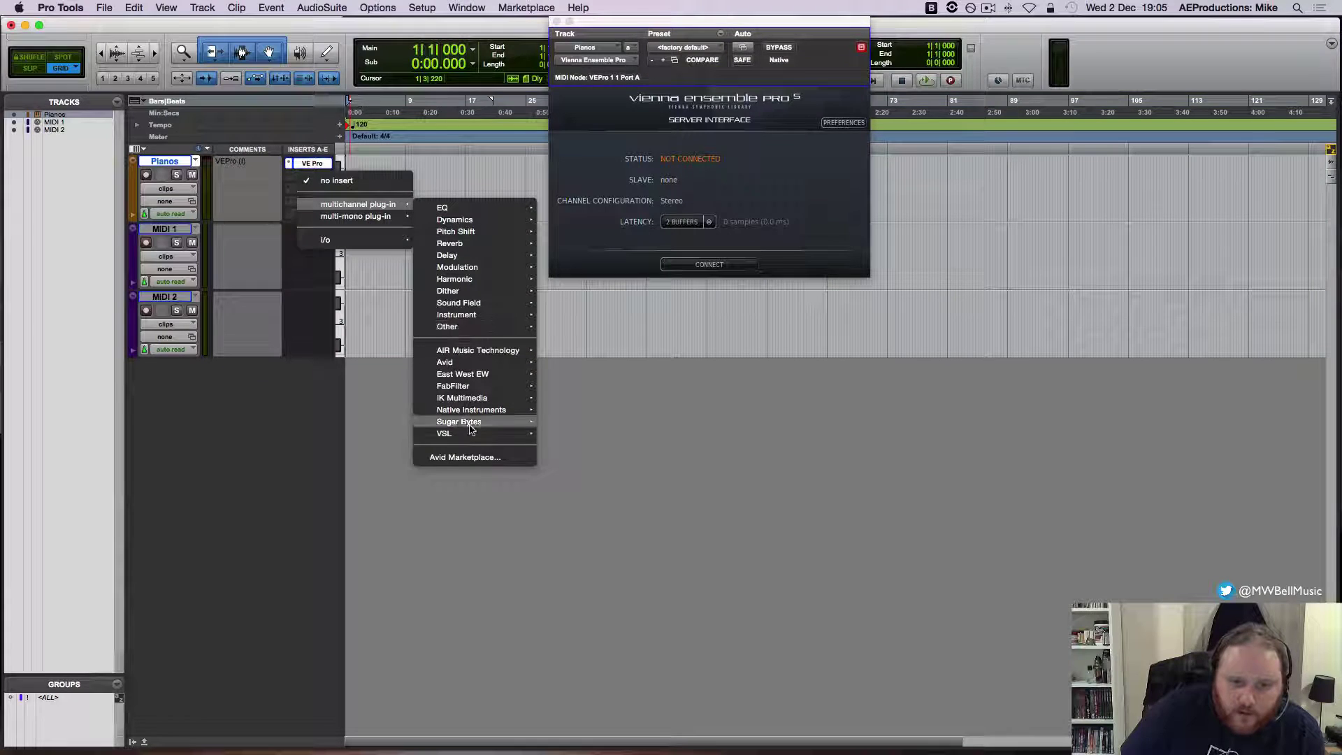
mouse_move(473, 434)
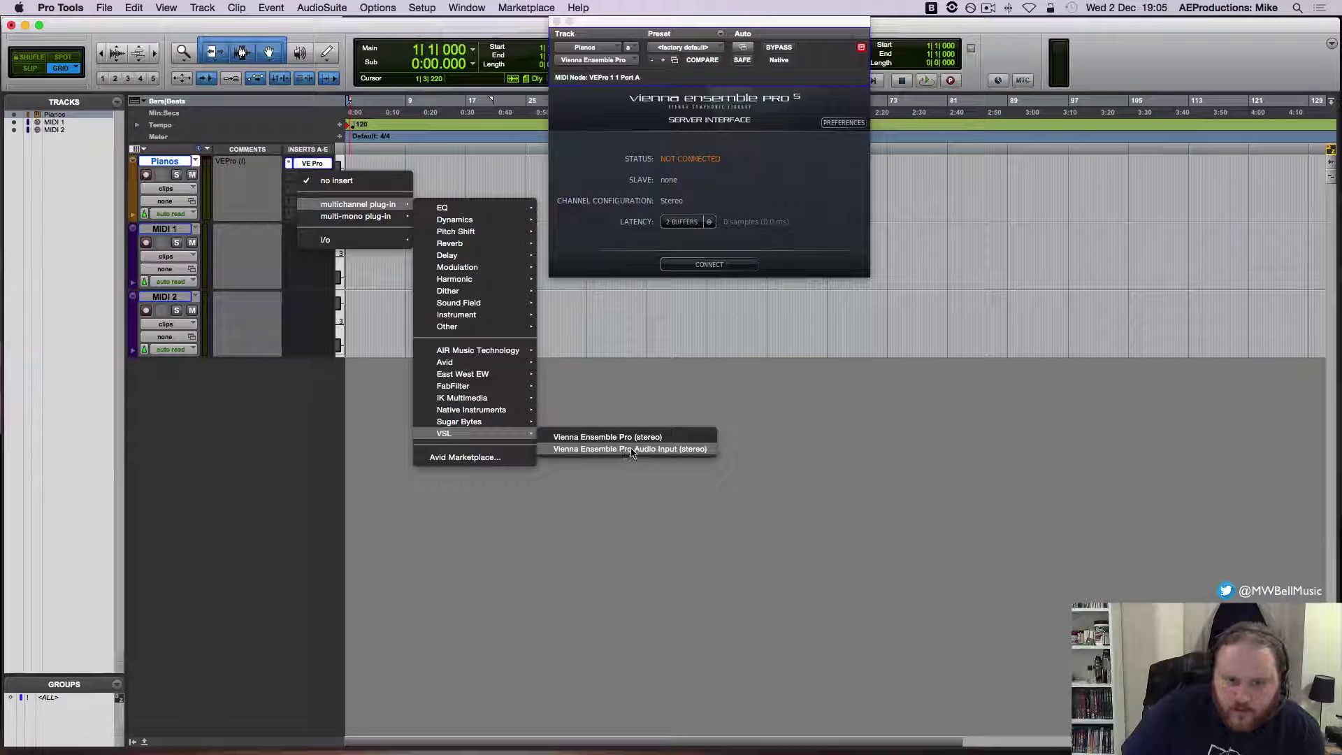
click(621, 403)
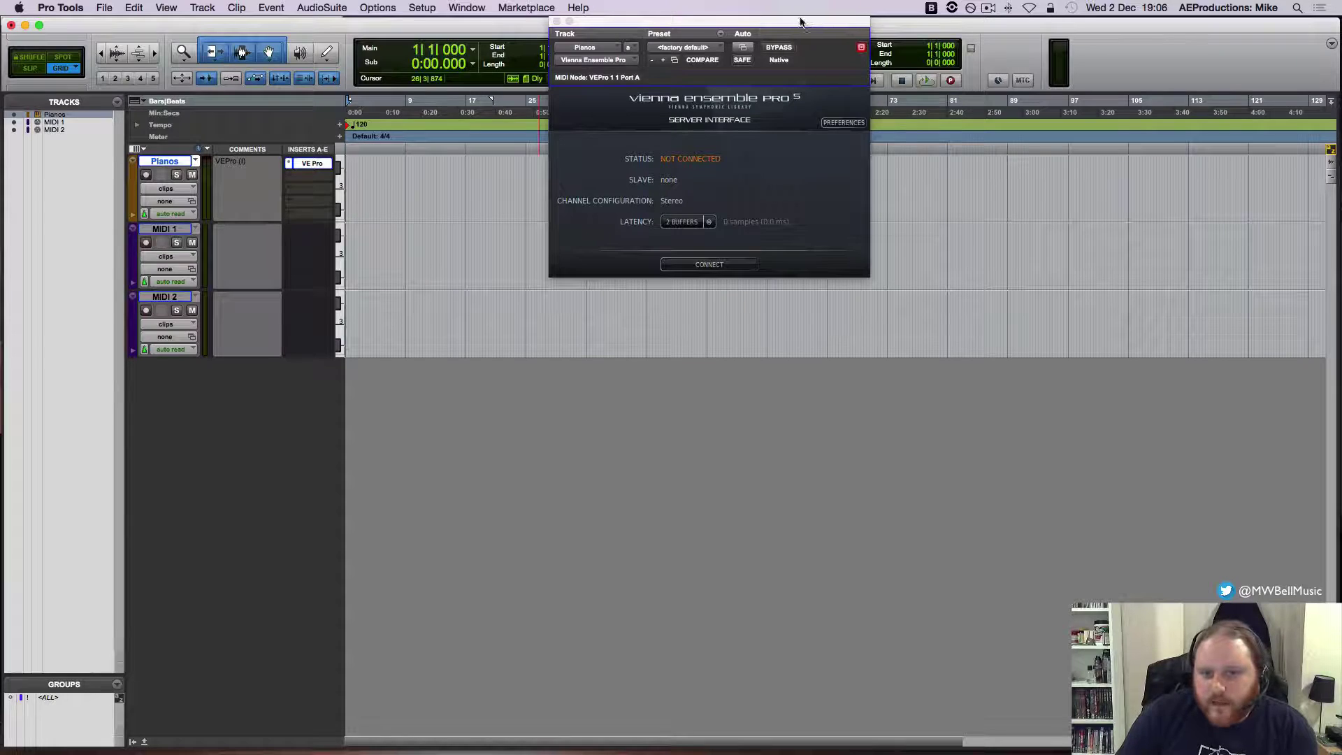
Move the Vienna Ensemble Pro plug-in window over the track area and keep its latency at 2 buffers
drag(802, 21, 784, 162)
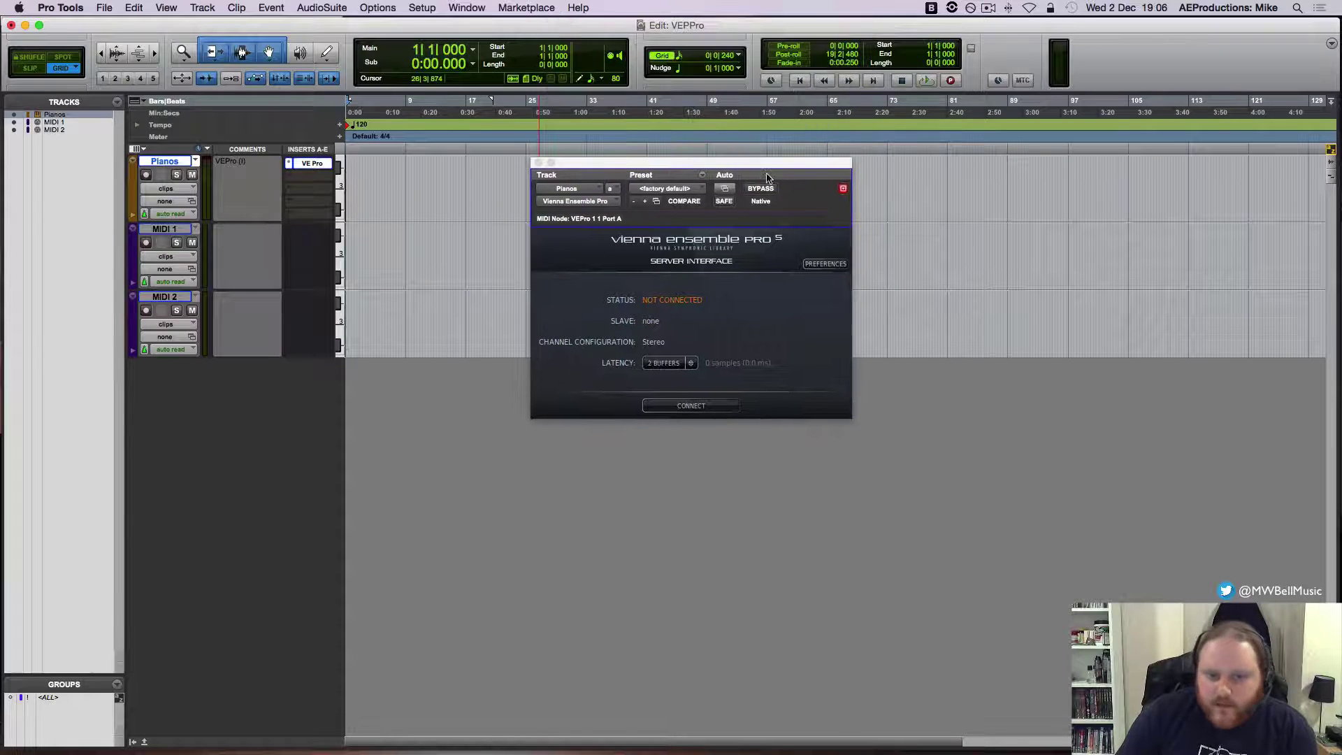
click(681, 364)
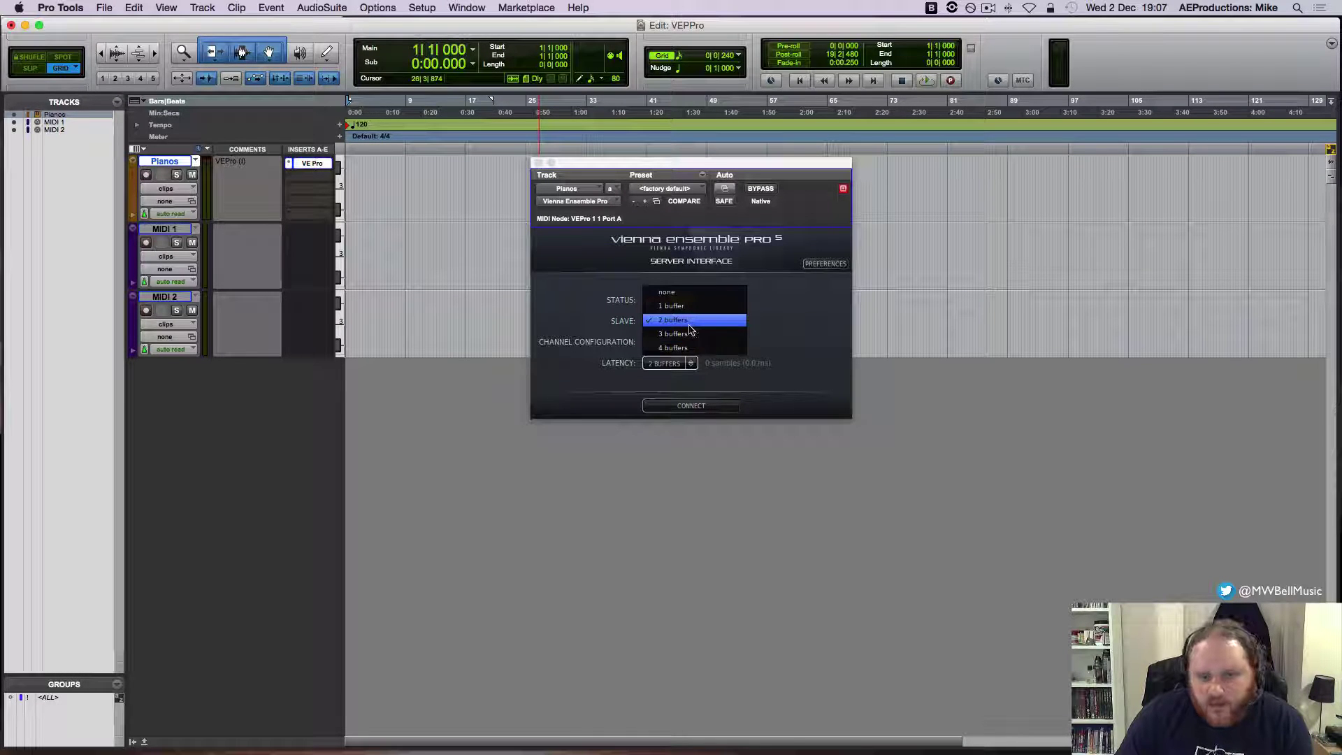
click(649, 323)
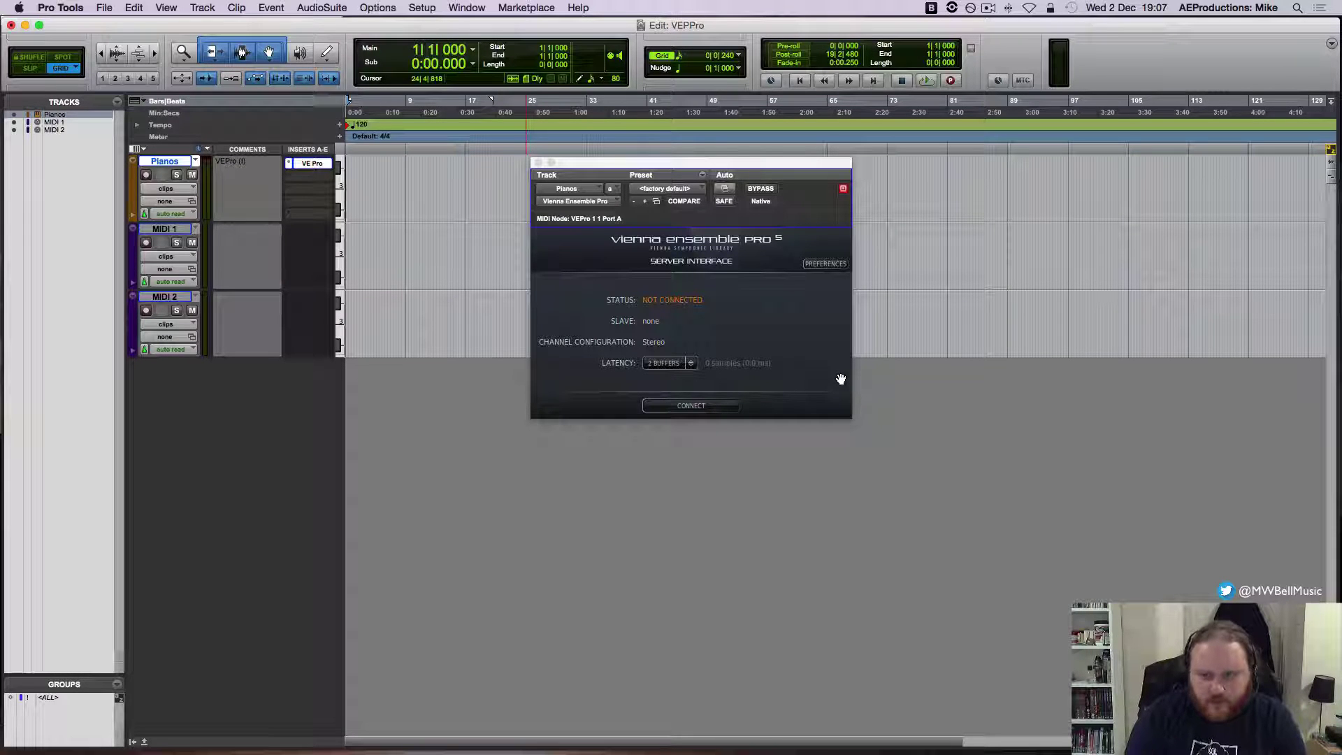
Connect the plug-in to the server's 64-bit Pianos instance, show that instance's mixer on the server, and close the plug-in window
click(692, 405)
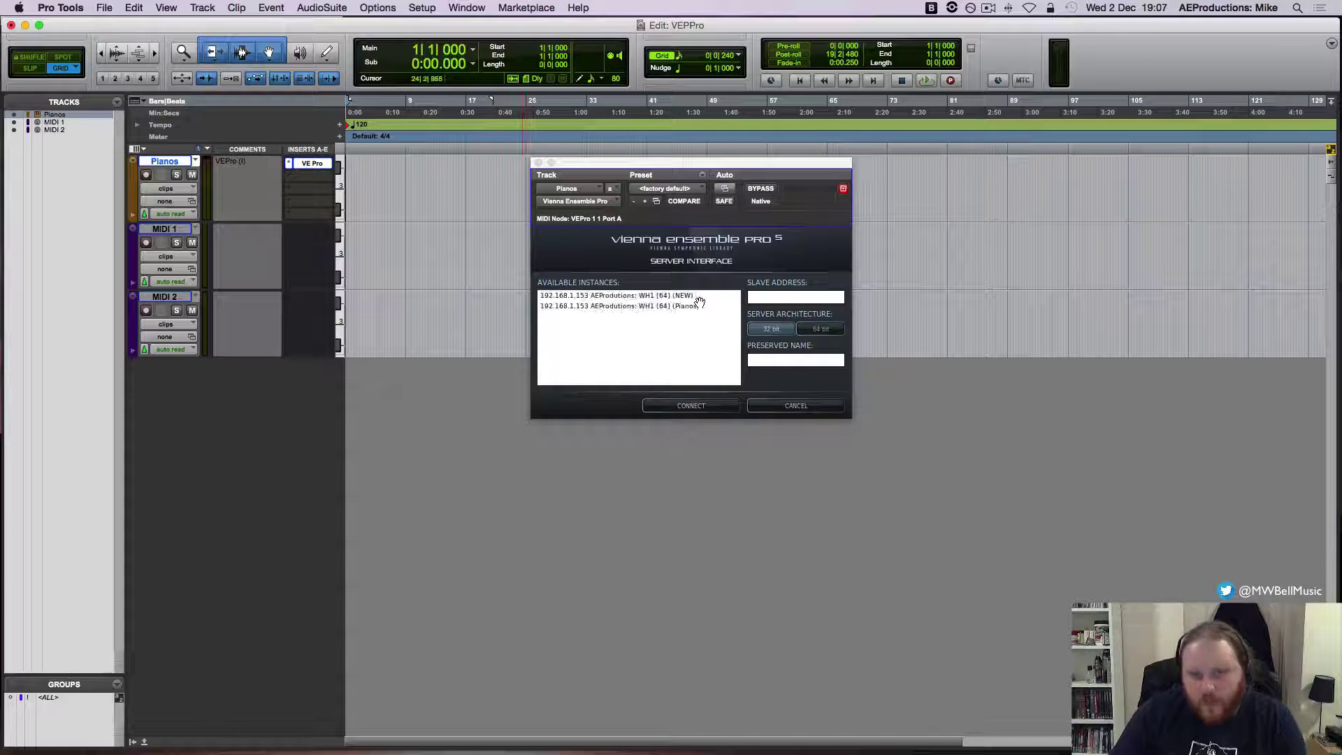
click(617, 306)
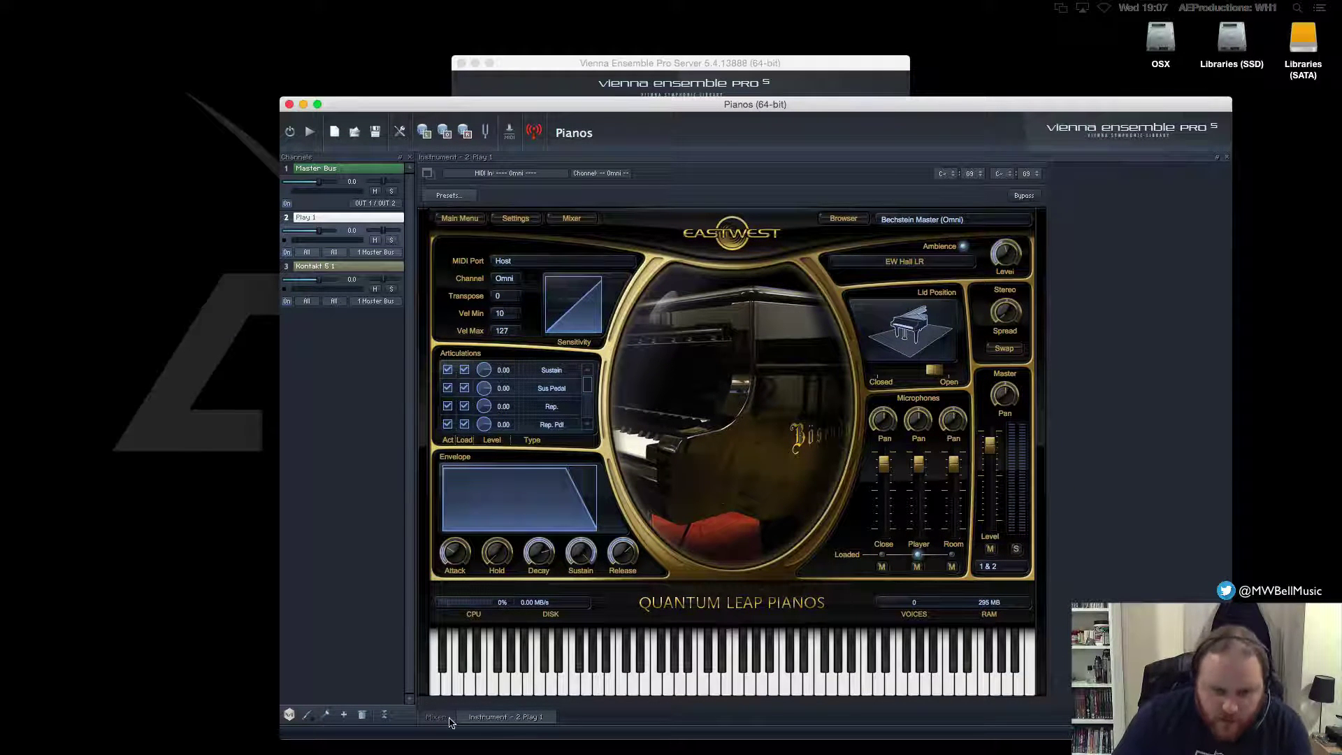
click(436, 717)
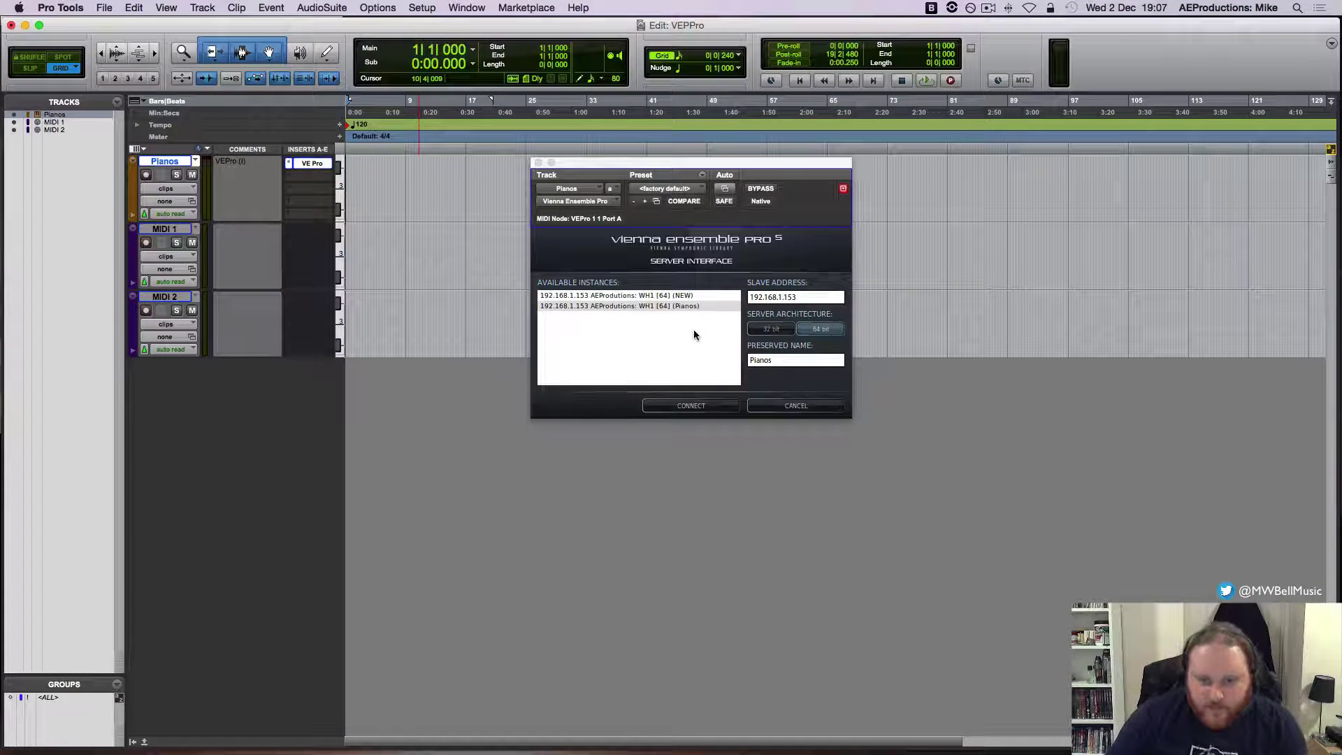
click(685, 404)
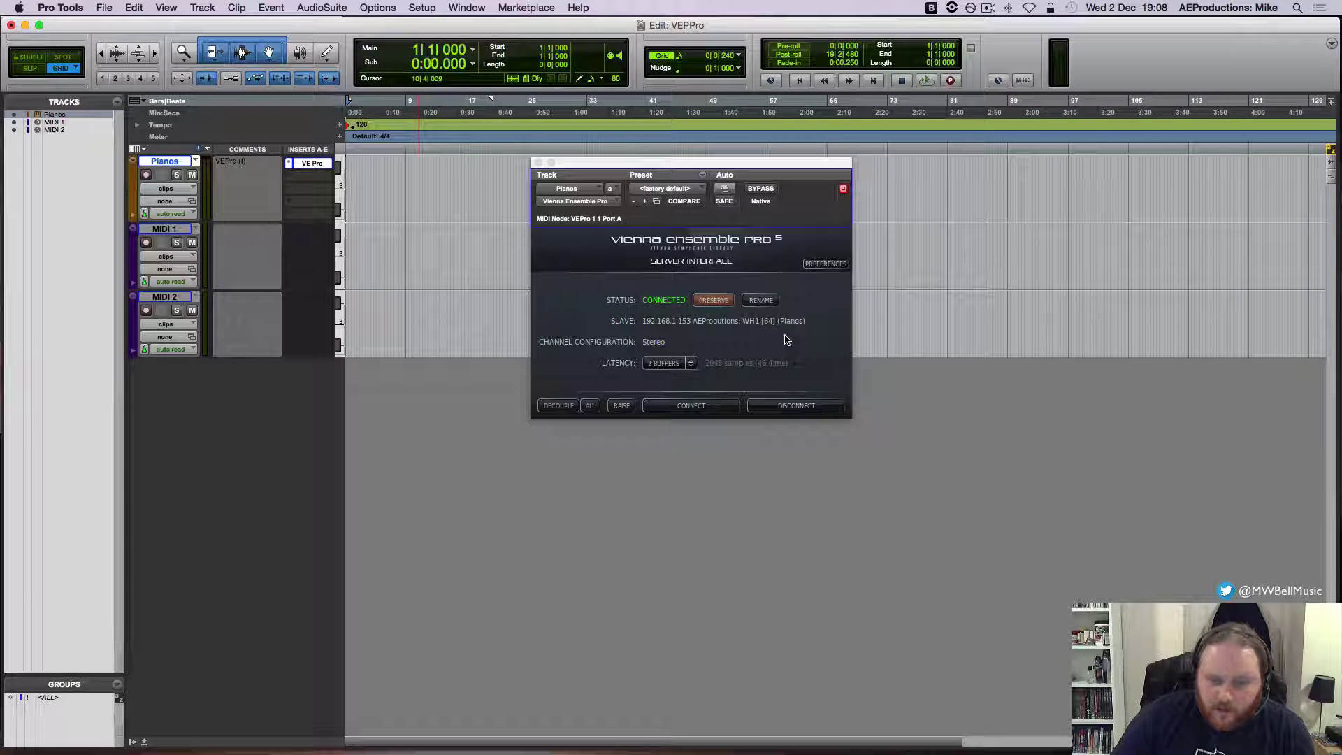
click(537, 163)
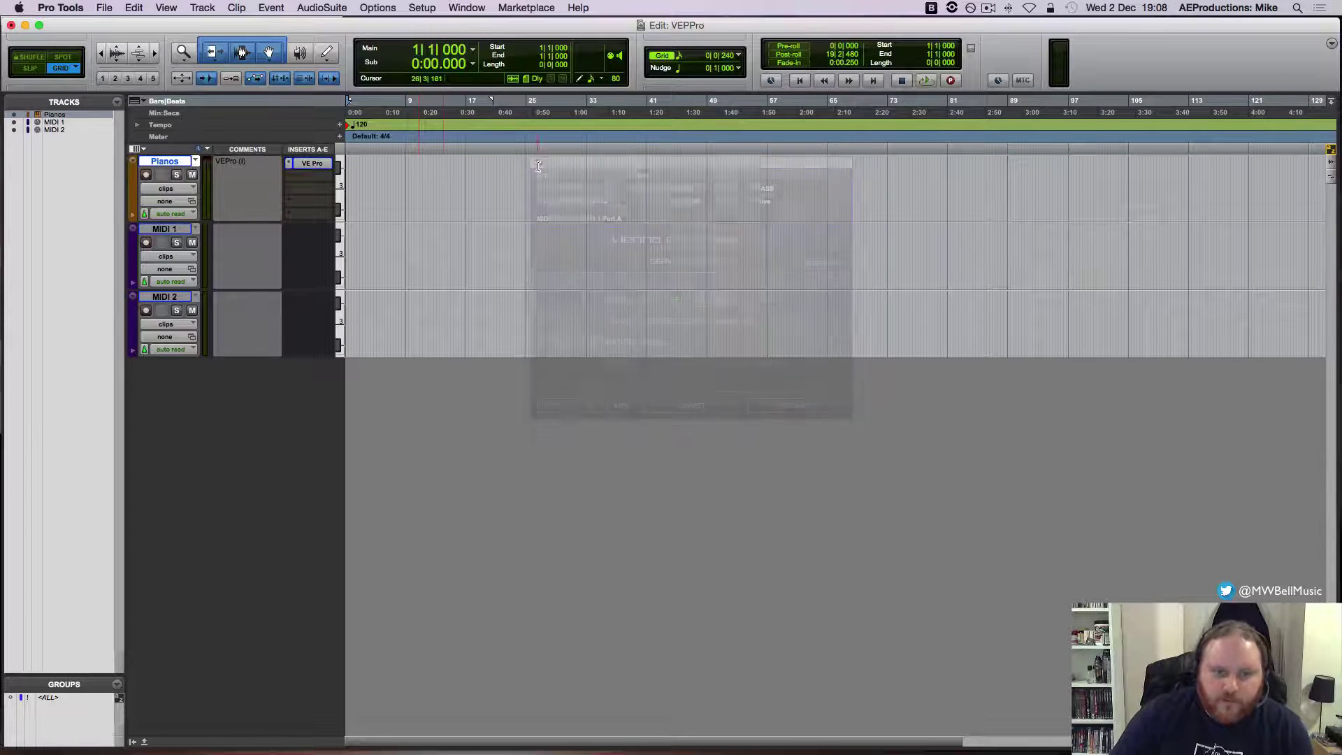
In the Mix window, route the MIDI 1 track's output to VEPro 1 Port A channel-1 and the MIDI 2 track's output to channel-2
click(441, 302)
key(super+equal)
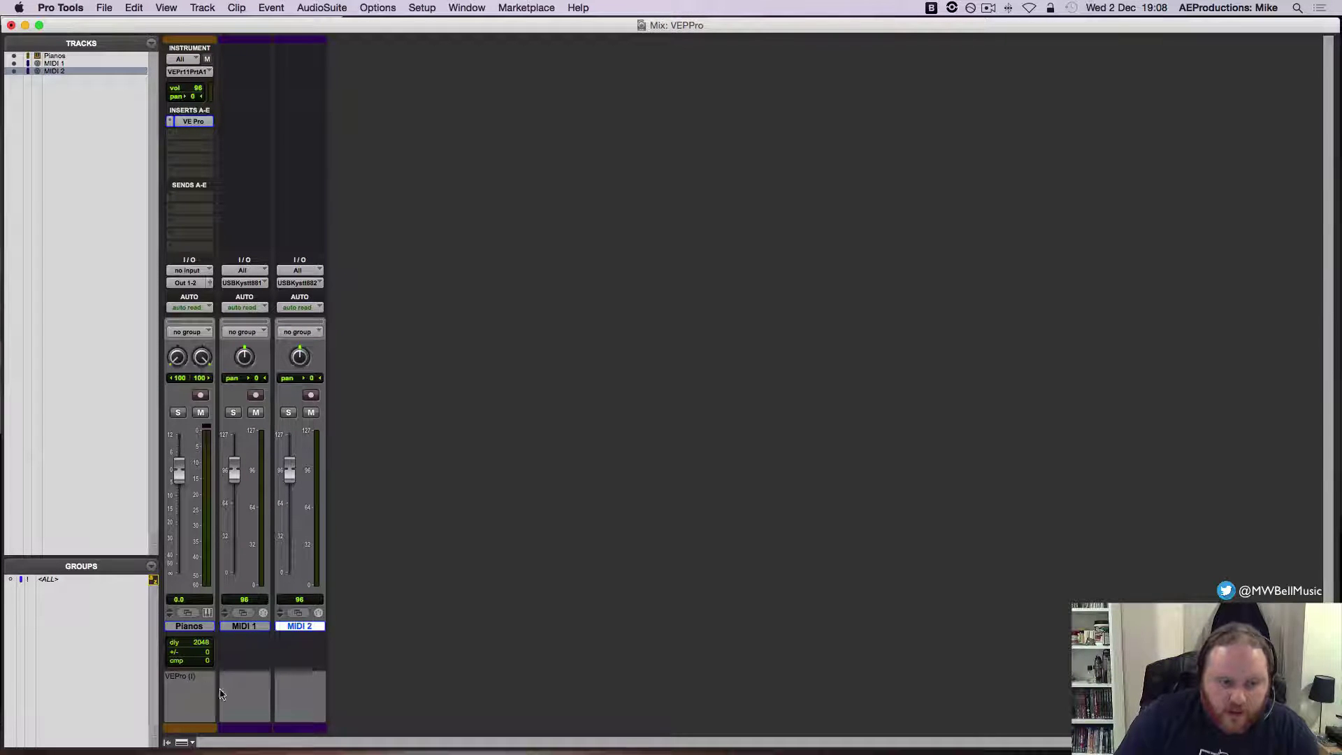
click(245, 282)
mouse_move(280, 82)
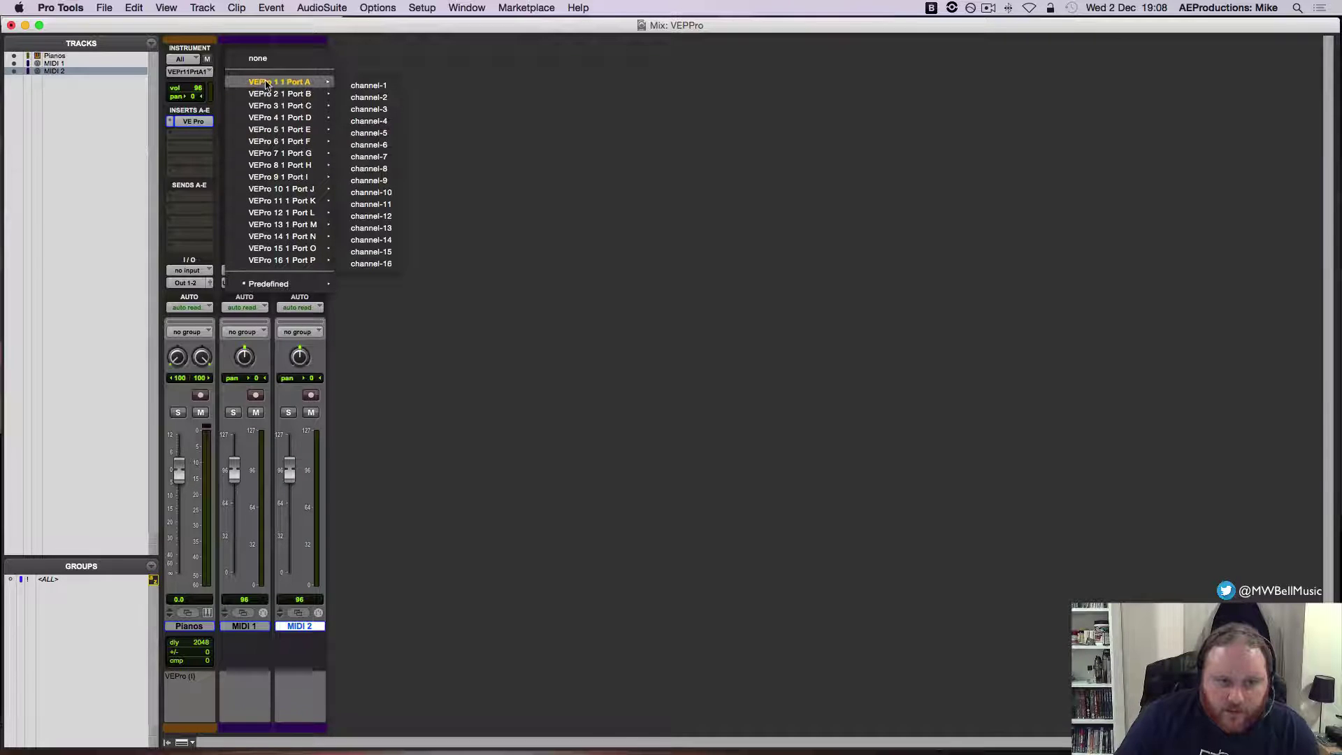
click(368, 85)
click(301, 284)
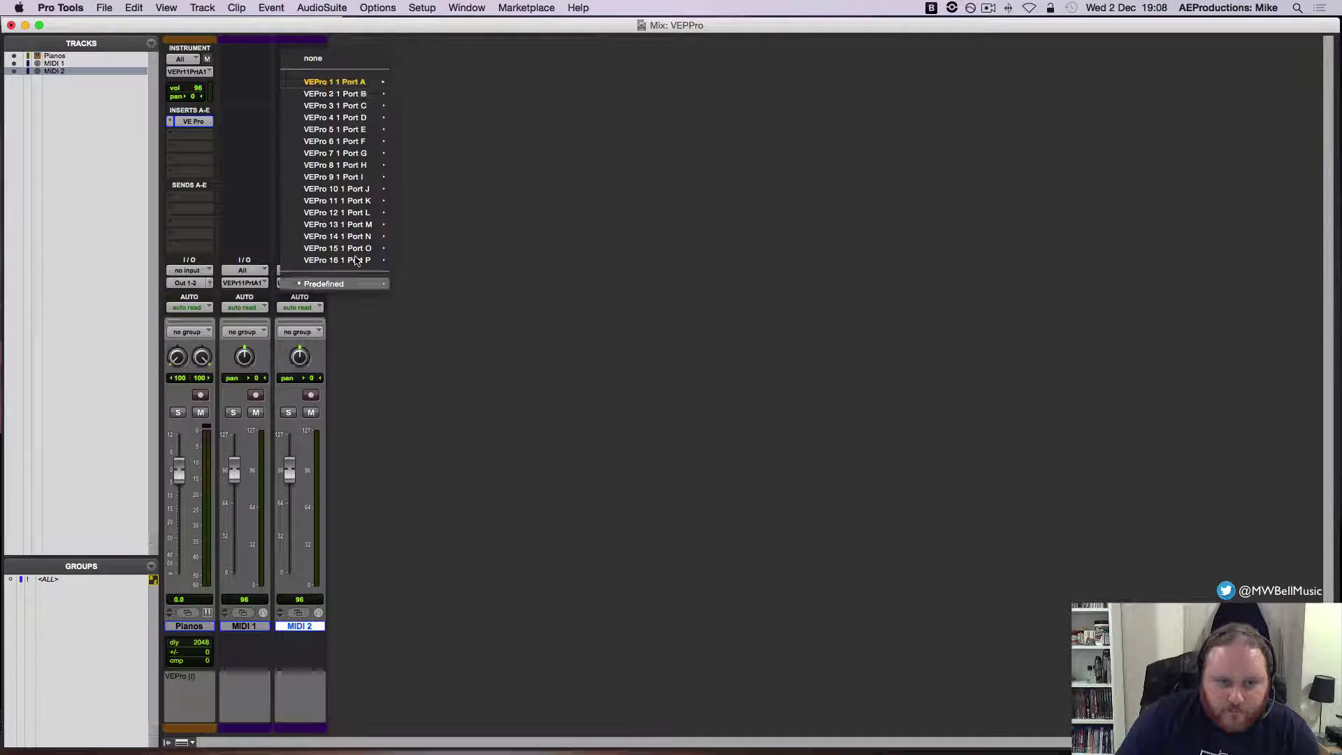
mouse_move(340, 82)
click(410, 98)
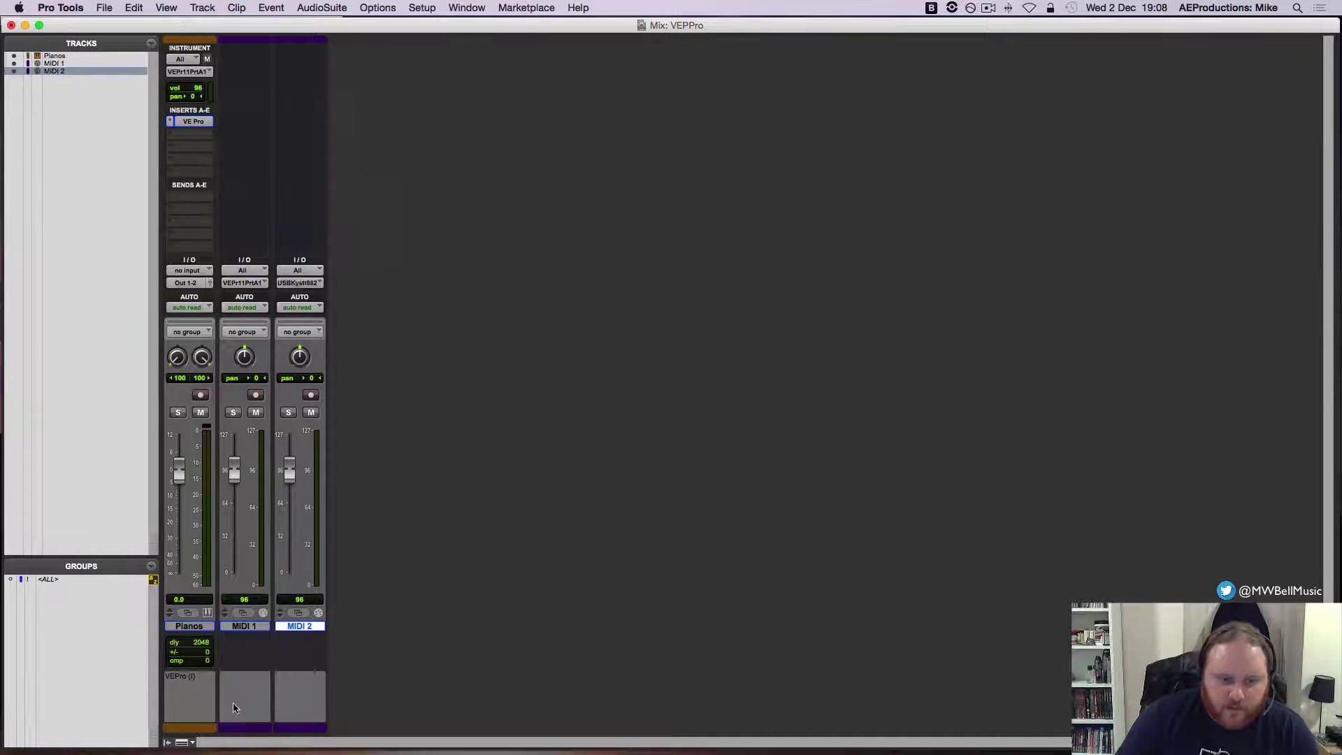
Rename the MIDI 1 track as QL Pianos
double_click(243, 625)
text(QL Pi)
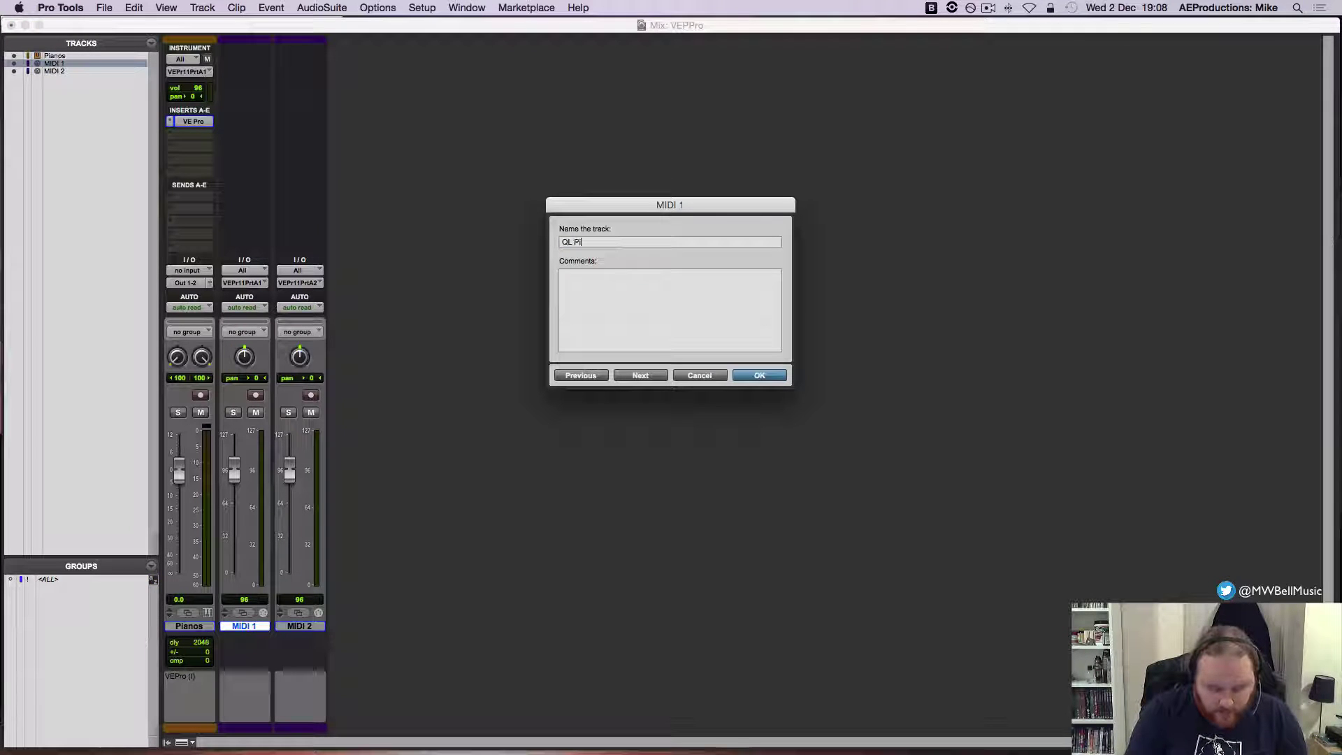
text(anos)
key(Return)
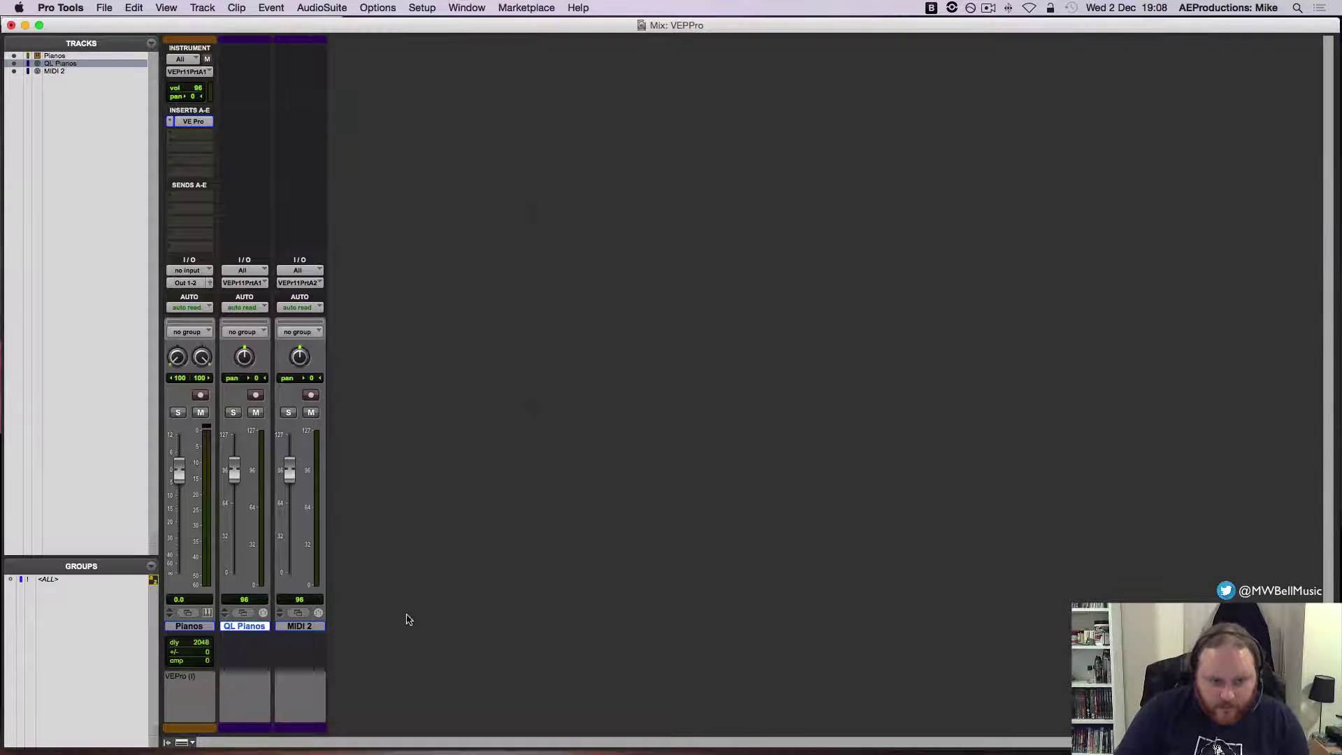
Rename the MIDI 2 track as Emotional Piano
double_click(301, 627)
text(S)
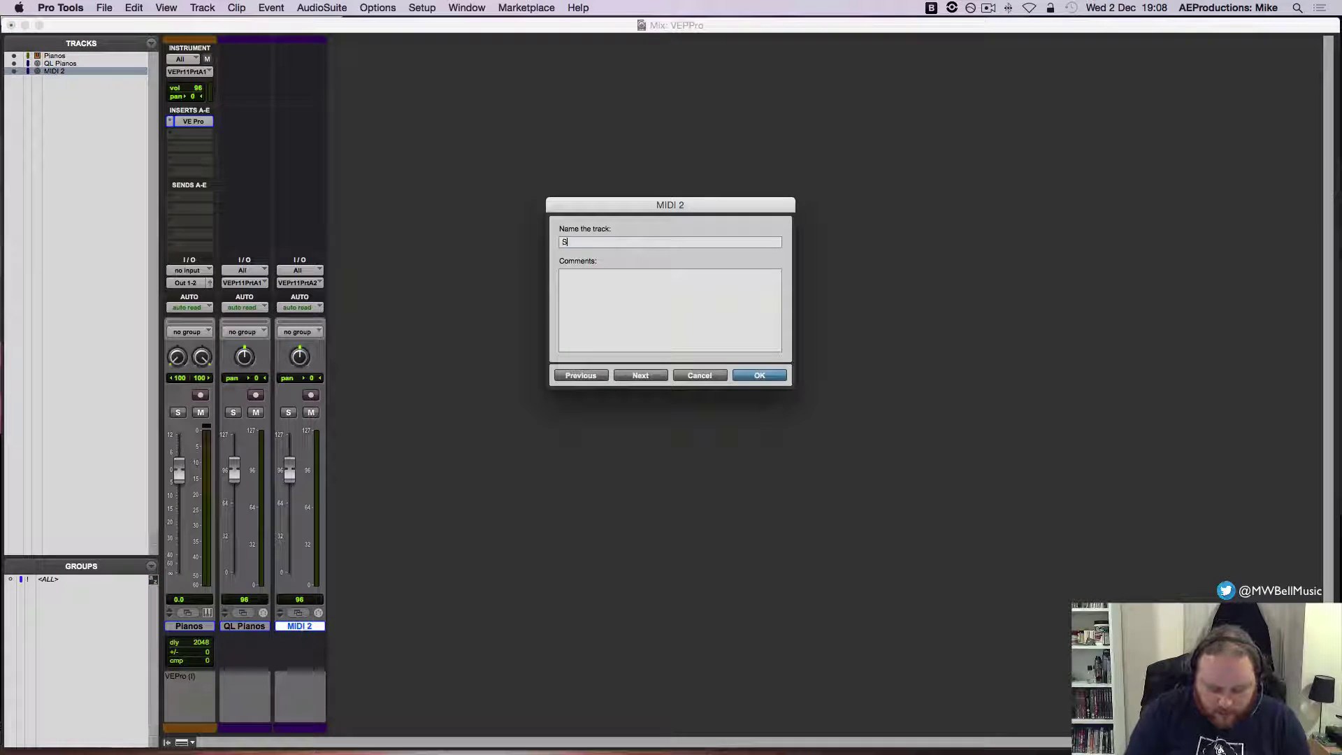
text(ol)
text(E)
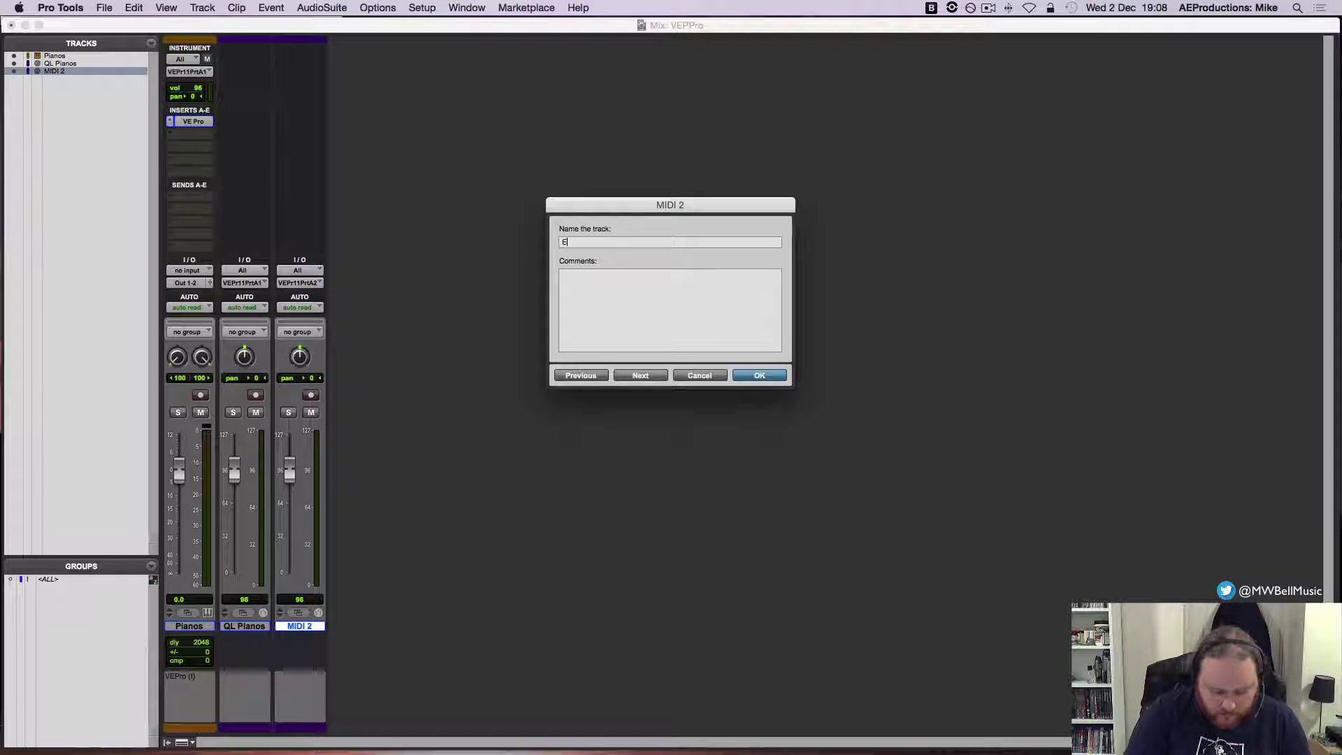
text(motional Piano)
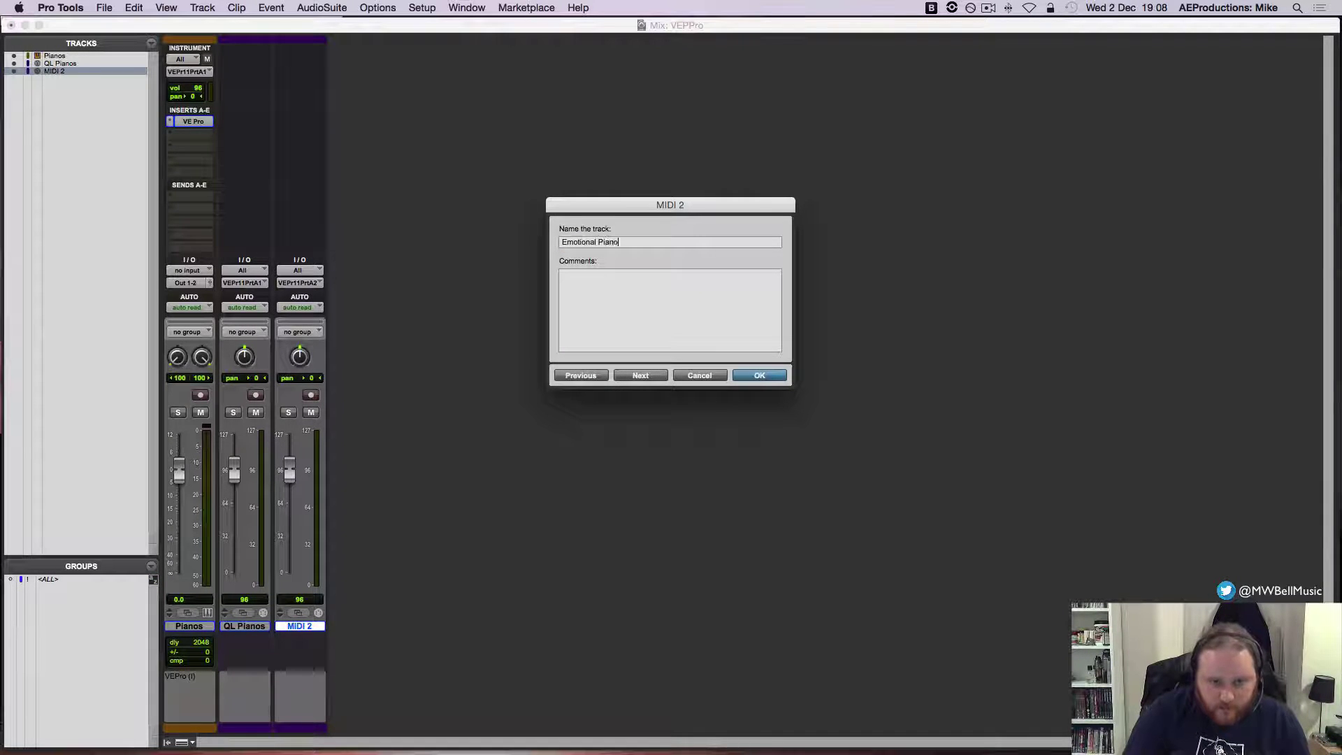
key(Return)
Record-arm the QL Pianos track in the Edit window and switch to the Pianos instance on the server
key(super+equal)
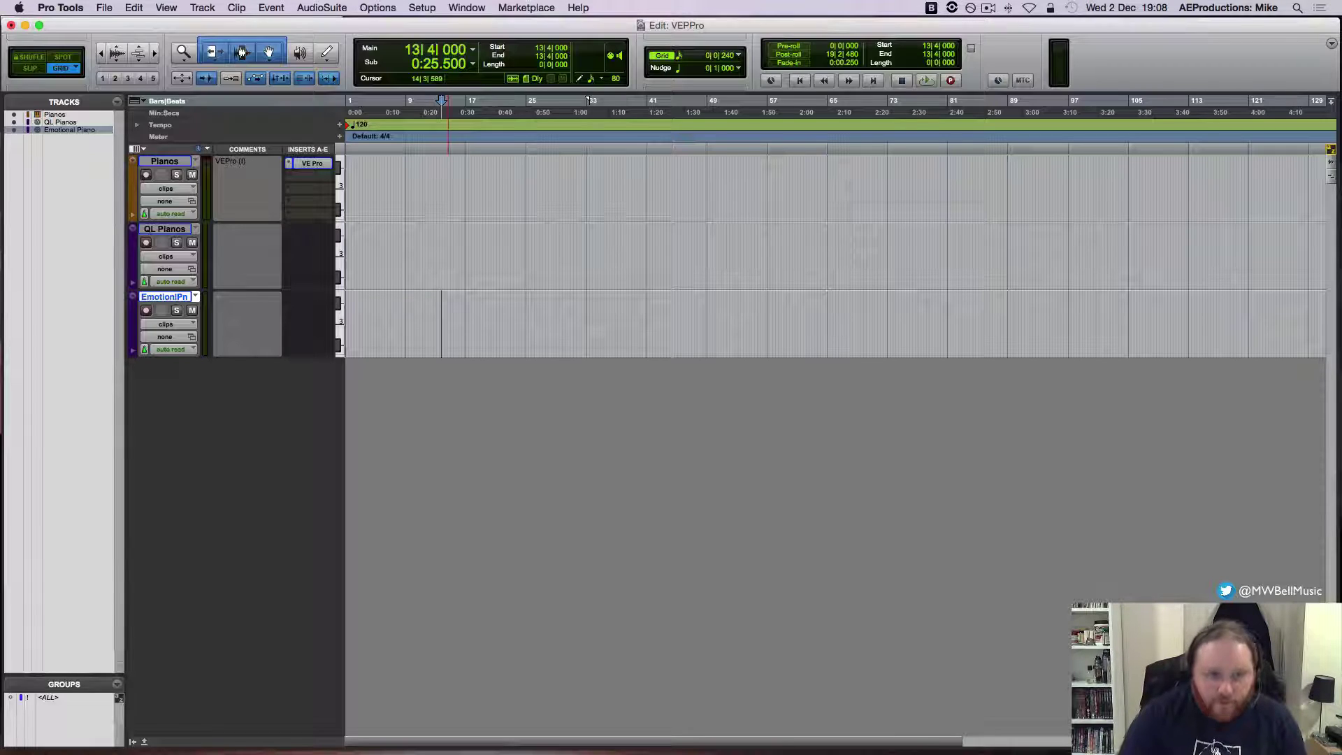
click(146, 242)
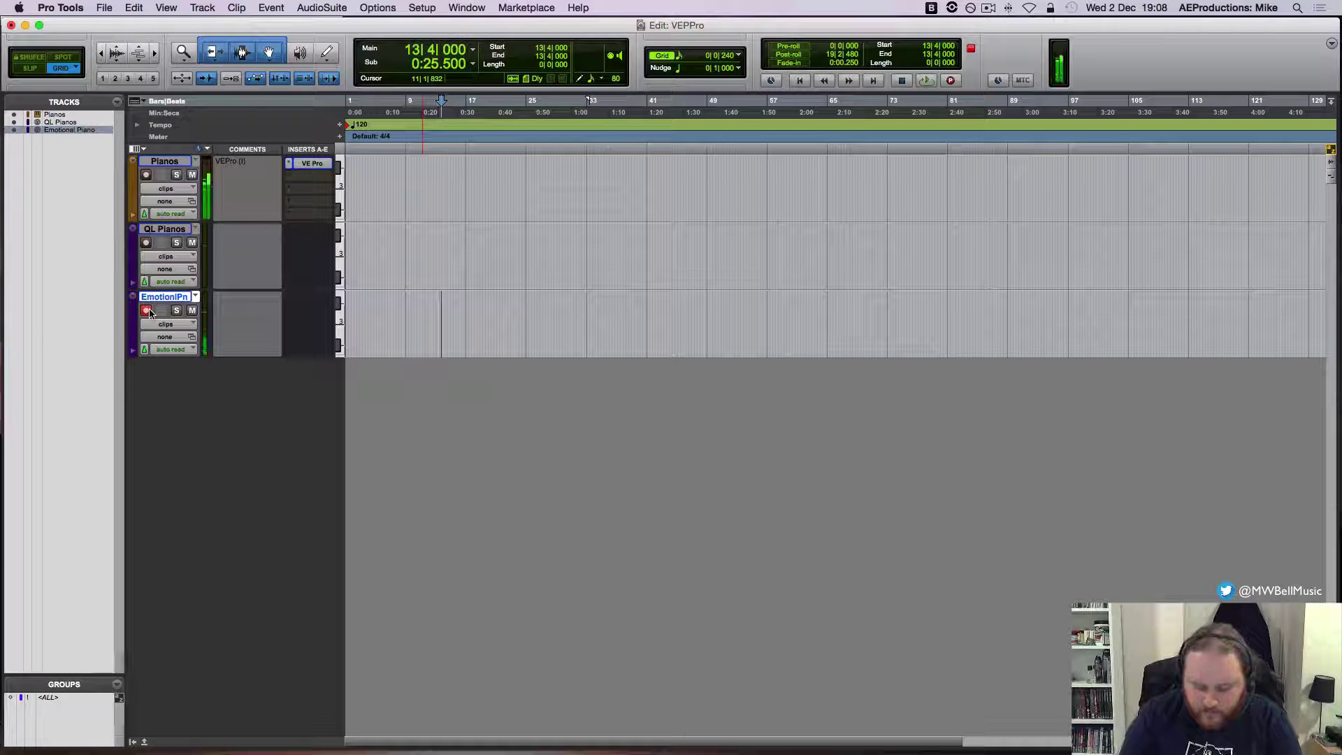
key(ctrl+Right)
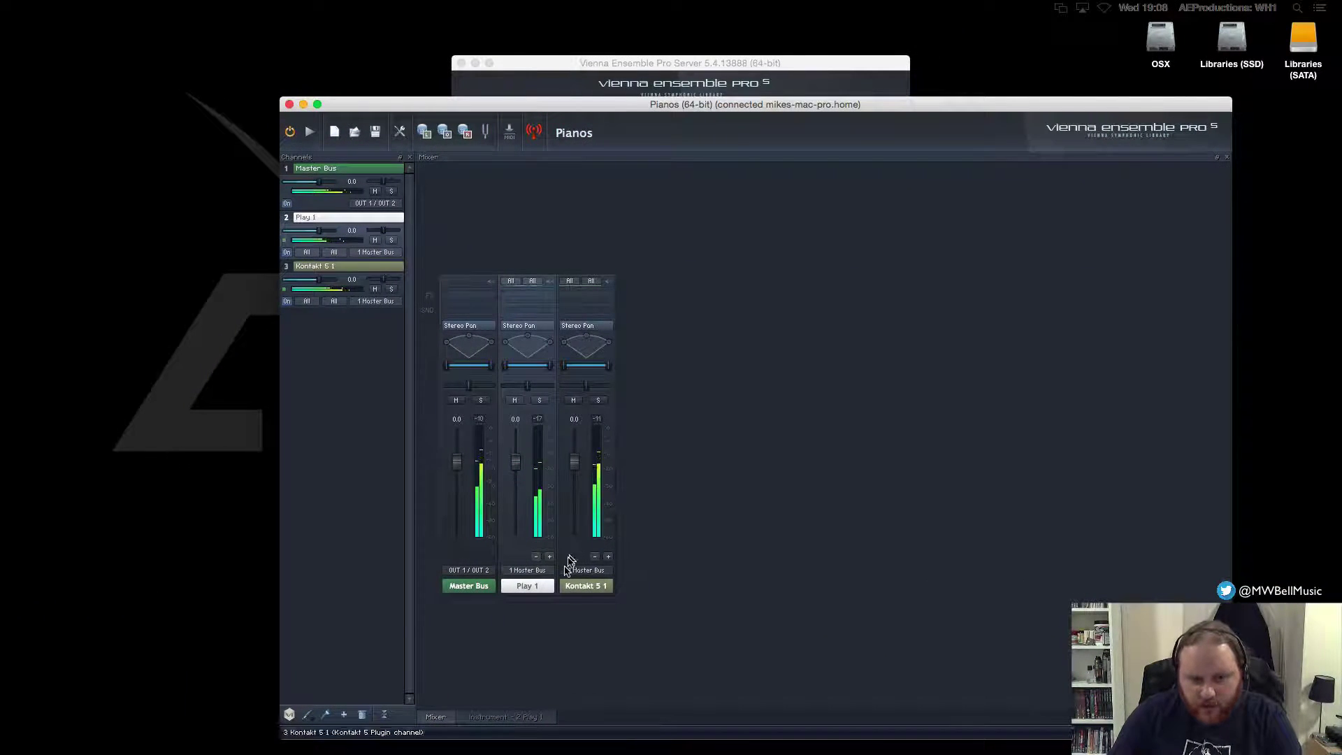
Look at the Play 1 channel's instrument and its patch browser, and return to the instance's mixer
double_click(529, 585)
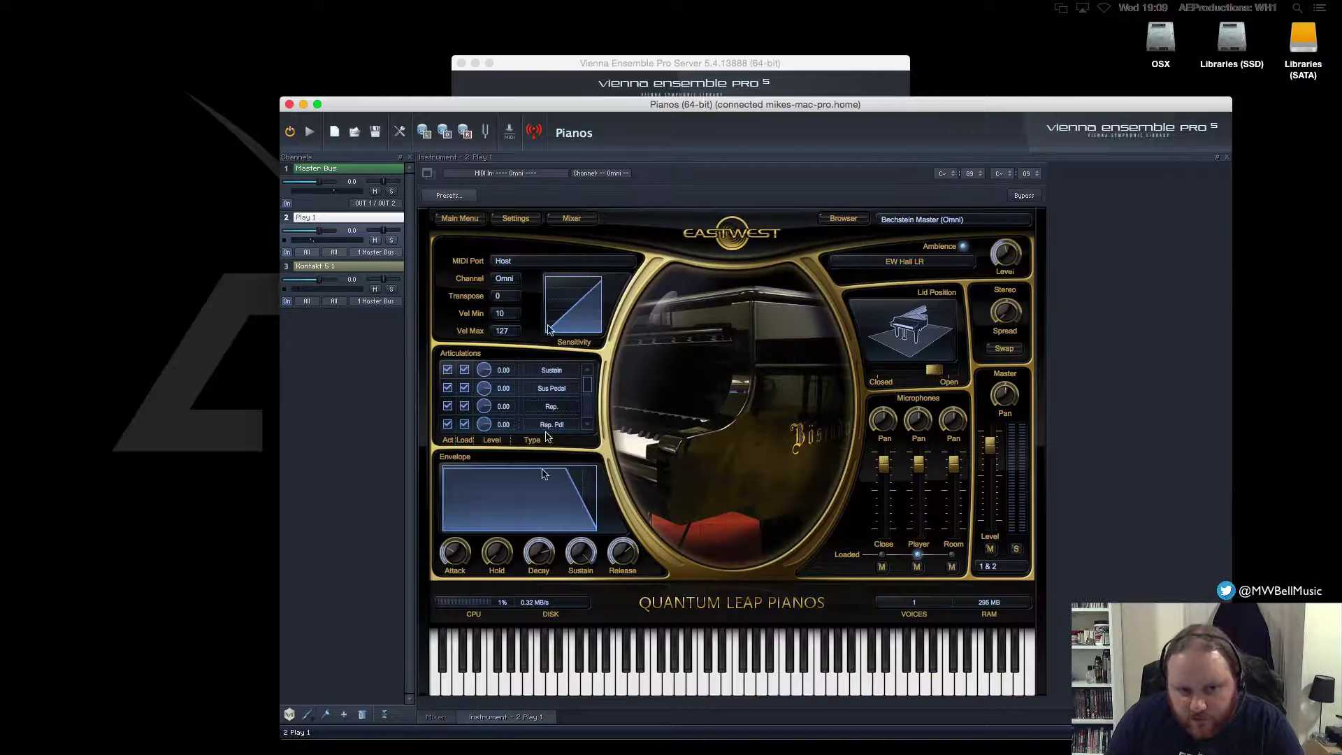
click(831, 219)
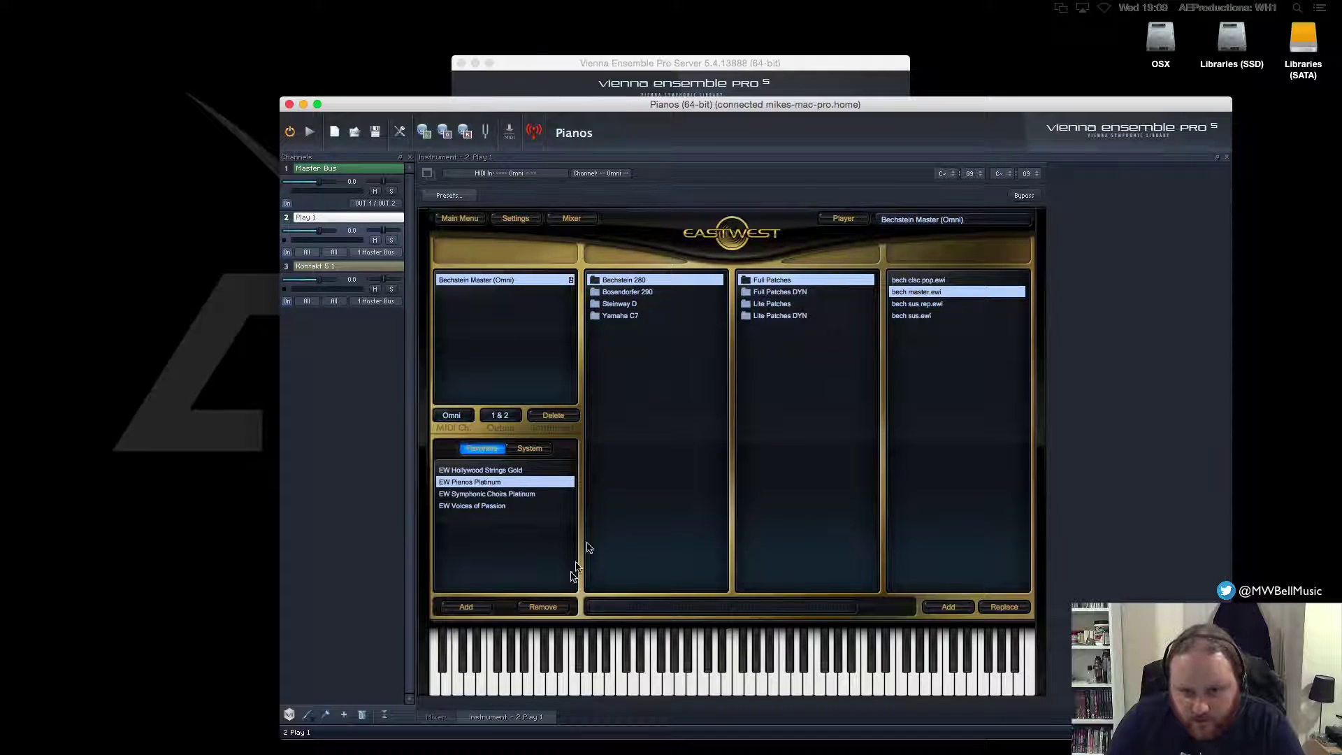
click(436, 715)
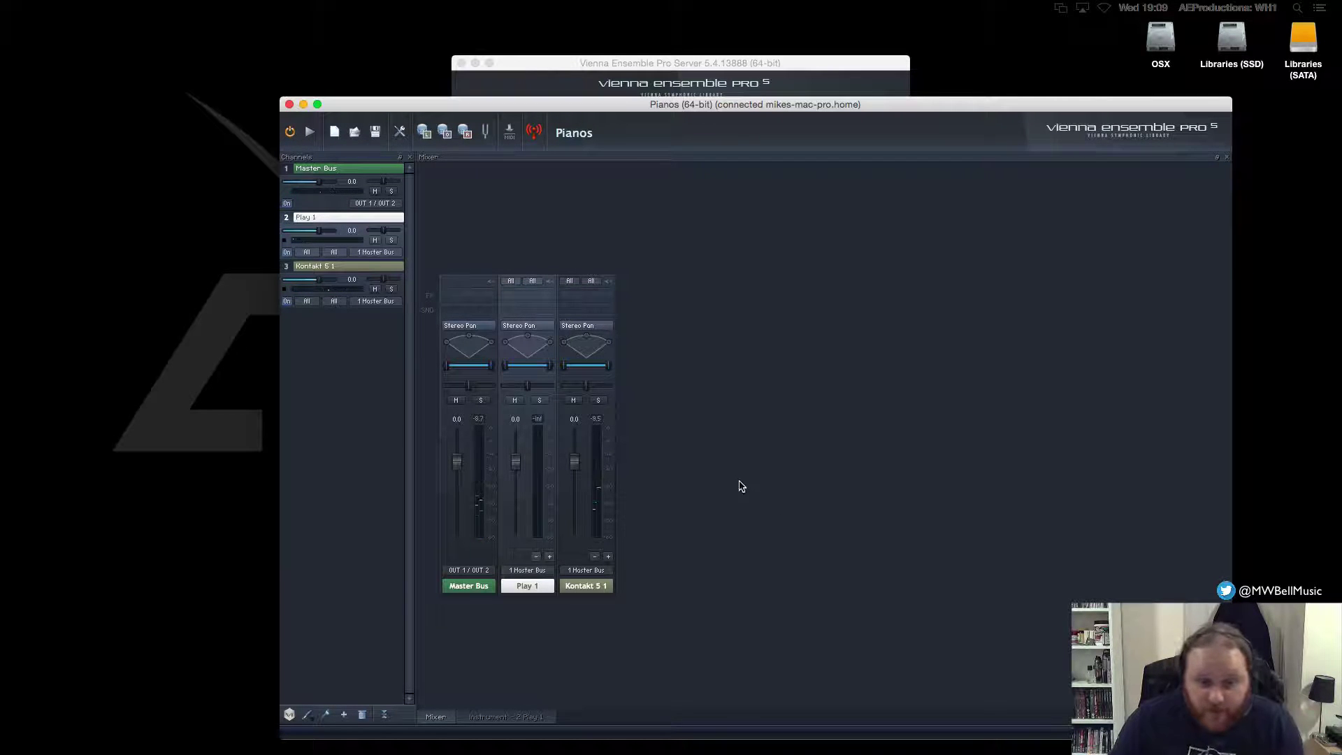
Reopen the Play 1 instrument and set the Bechstein Master patch to MIDI channel 1
click(473, 586)
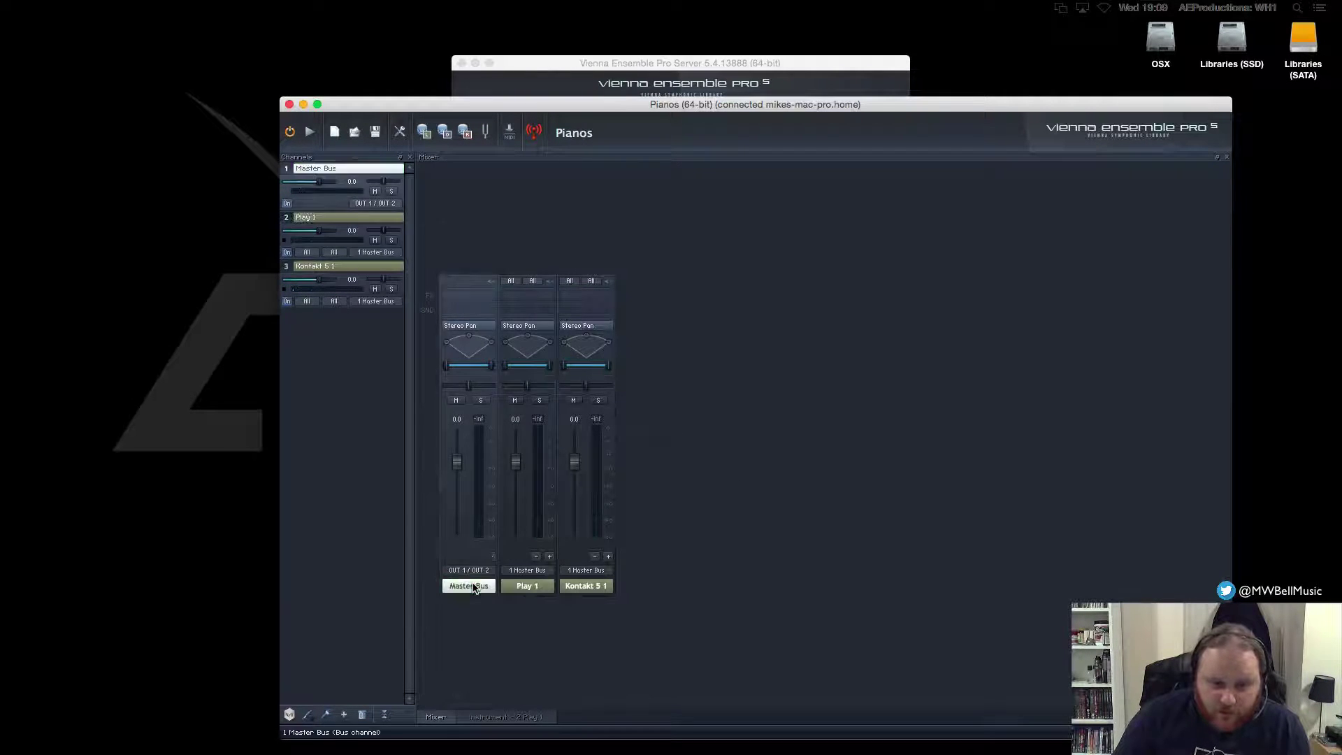
double_click(527, 587)
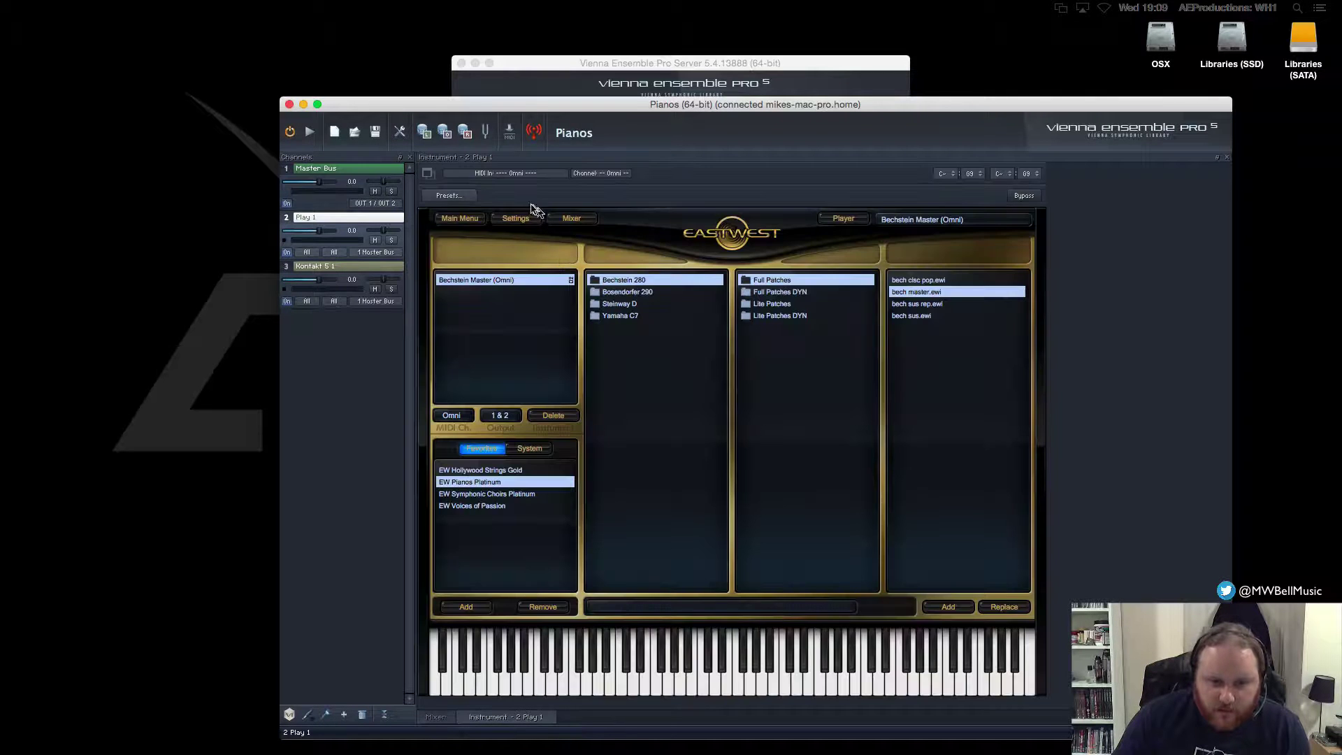
click(451, 417)
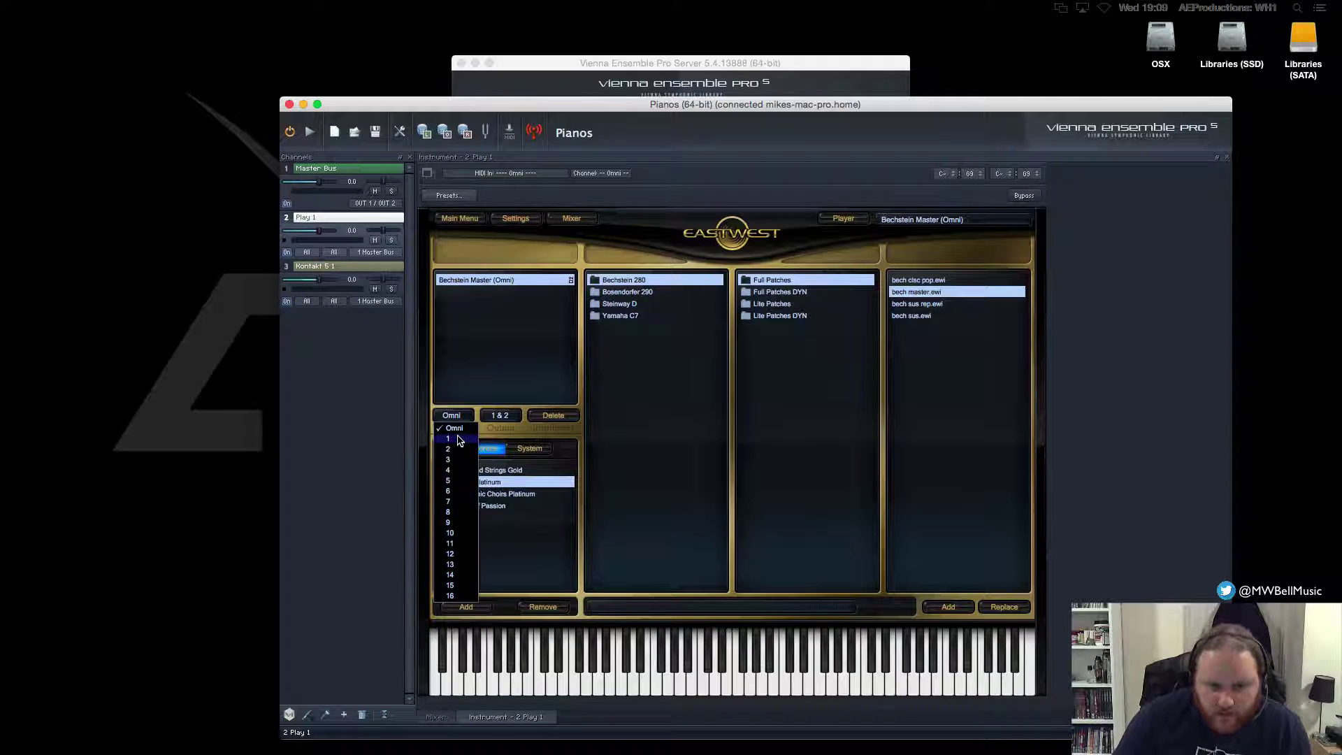
click(453, 439)
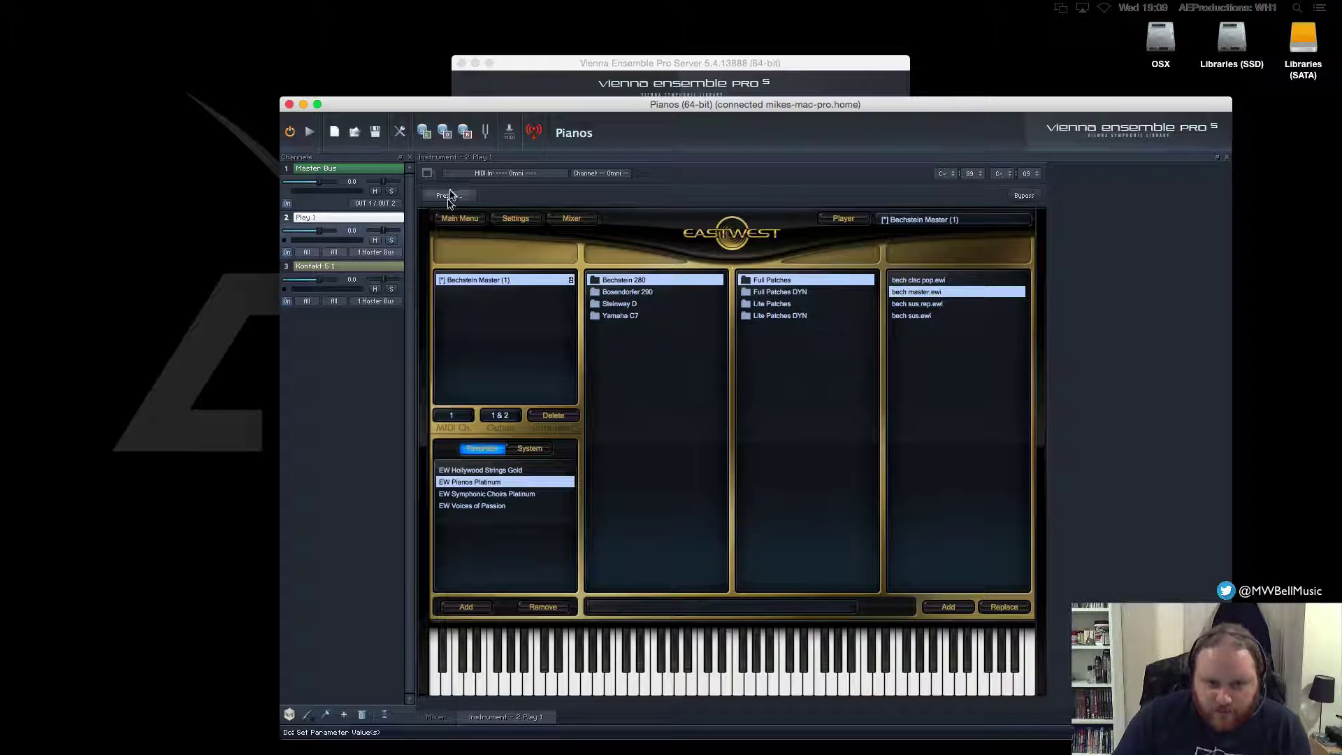
Return to the Pianos mixer and open the Kontakt 5 1 channel's instrument
click(433, 717)
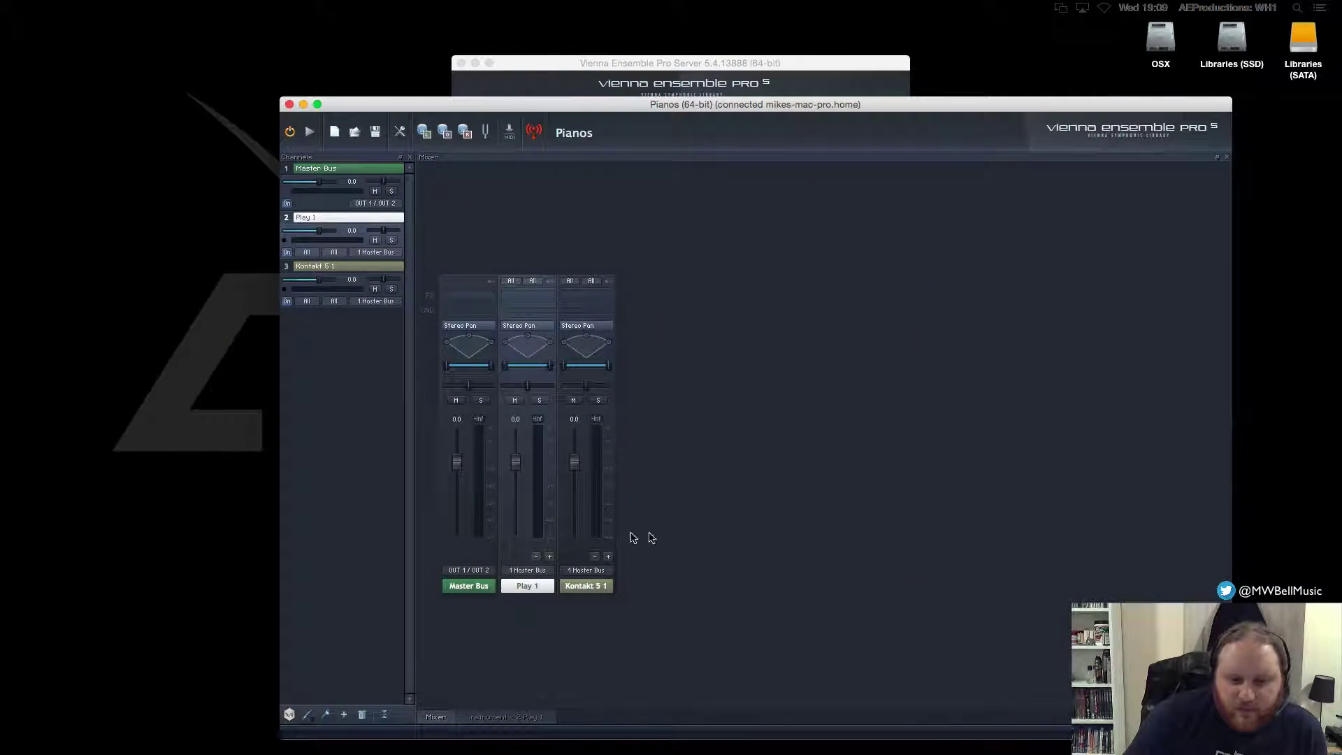
click(463, 589)
double_click(577, 589)
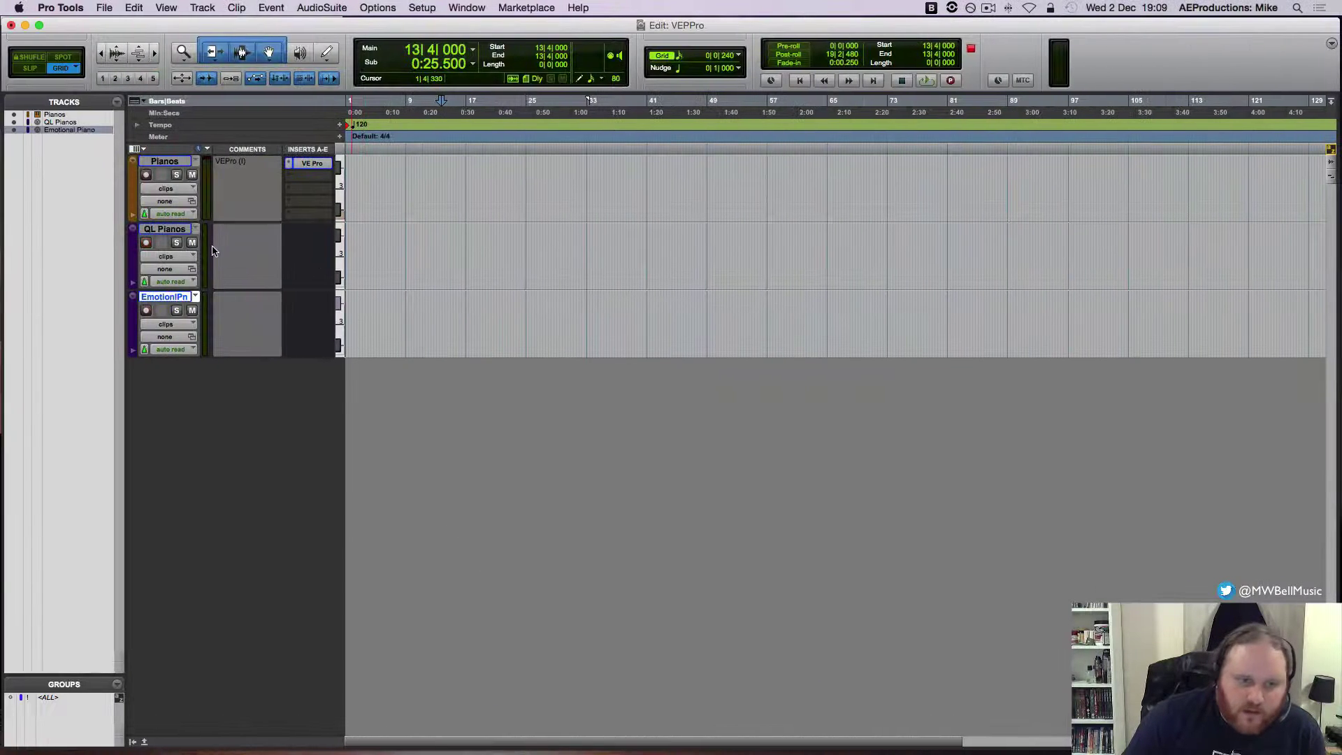
Select the QL Pianos track, record-arm the Emotional Piano track in the Mix window, and select the Pianos track
click(176, 231)
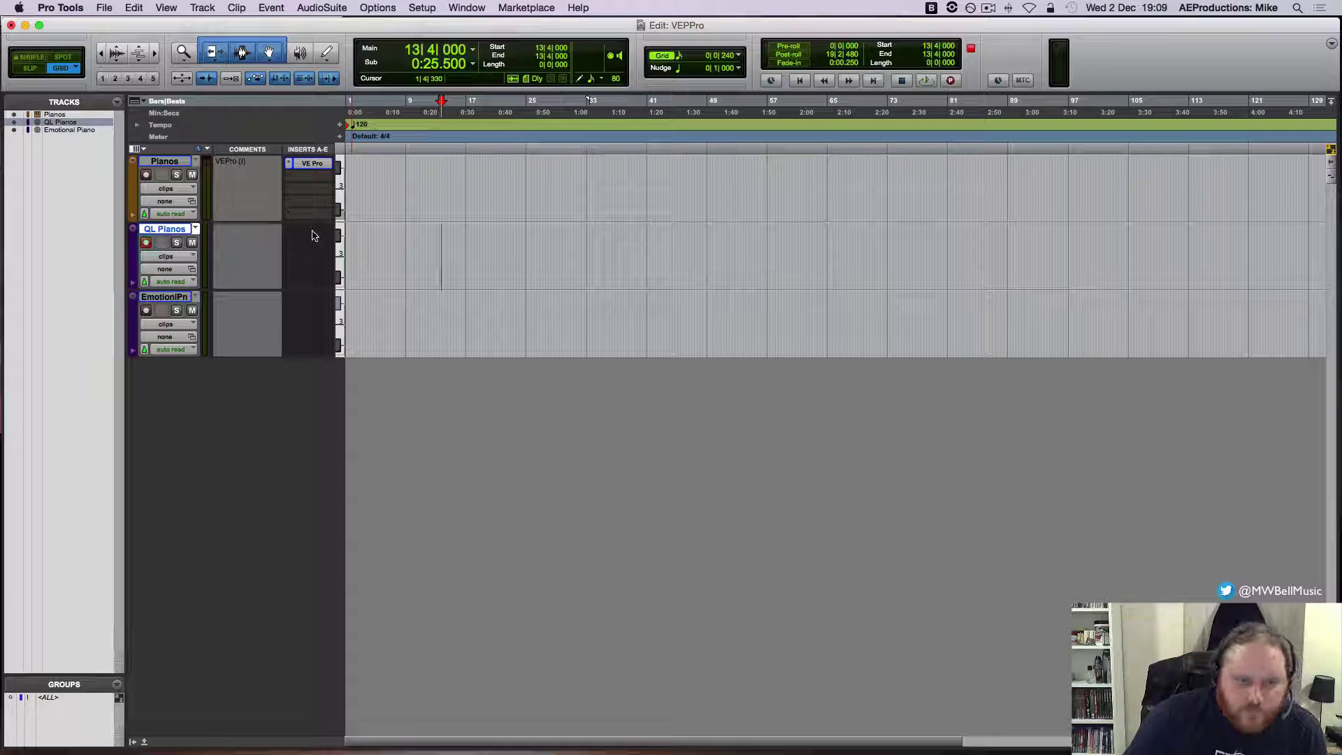
key(super+equal)
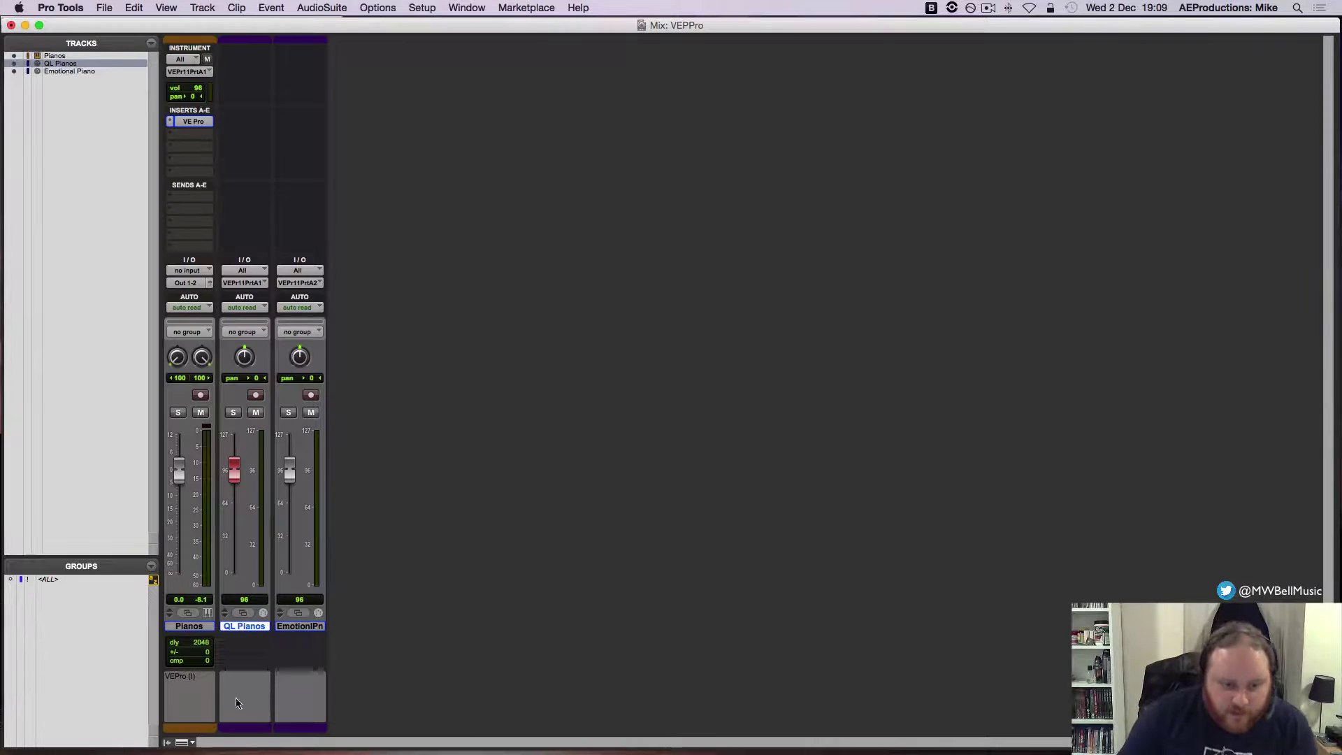
click(310, 394)
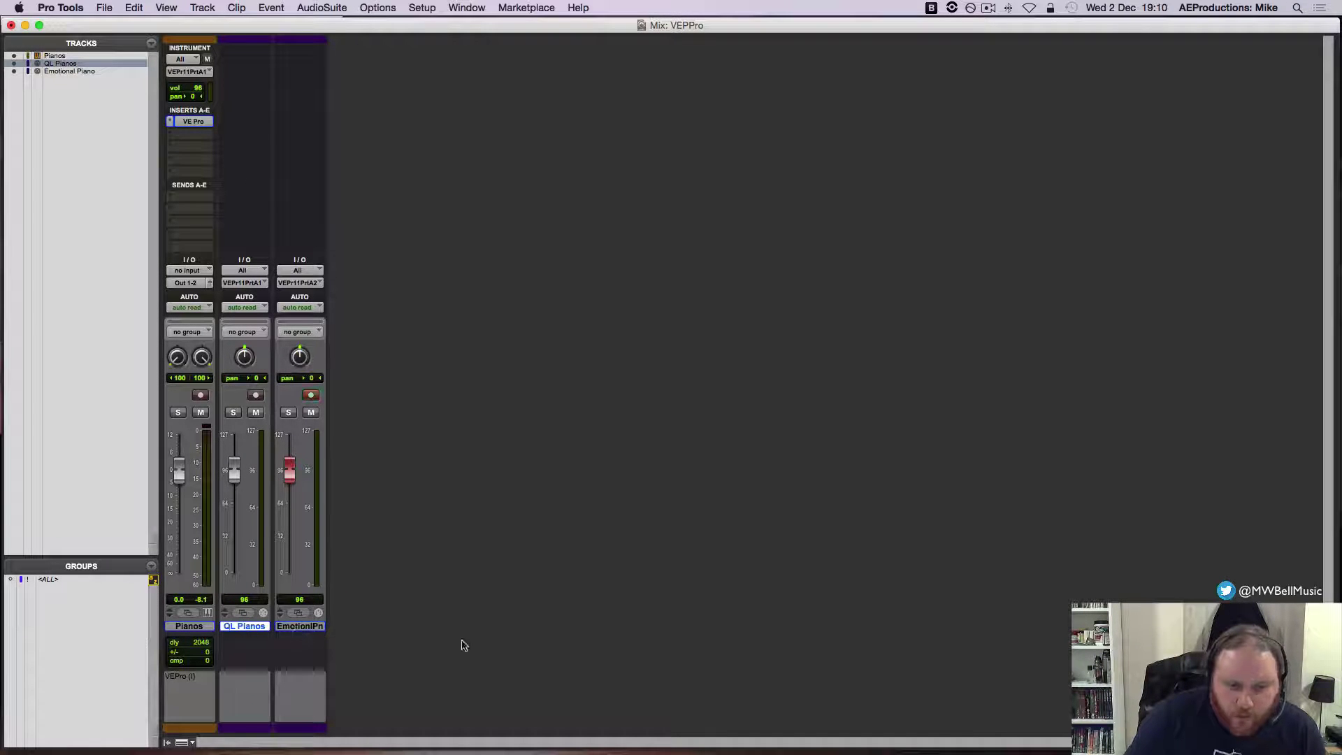
click(195, 625)
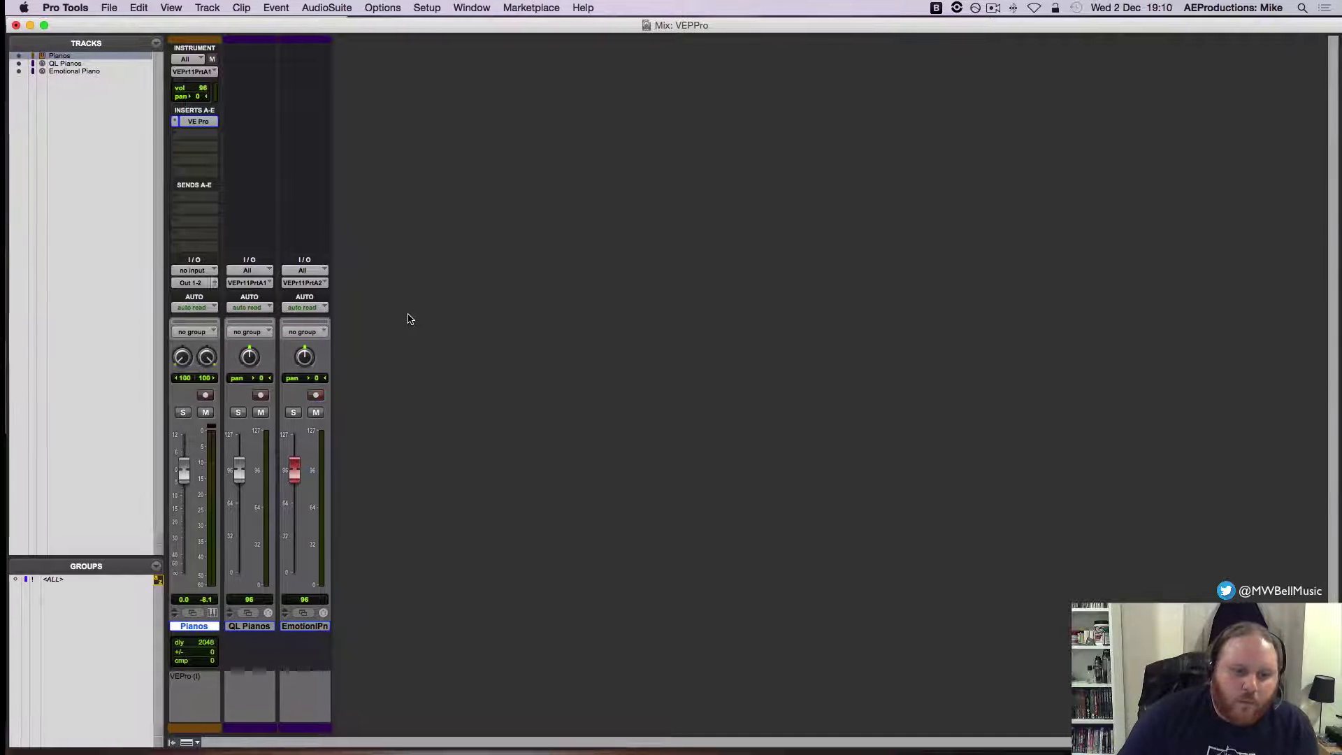
Show the Pianos instance's mixer on the server and move its window clear of the server window's title area
key(ctrl+Right)
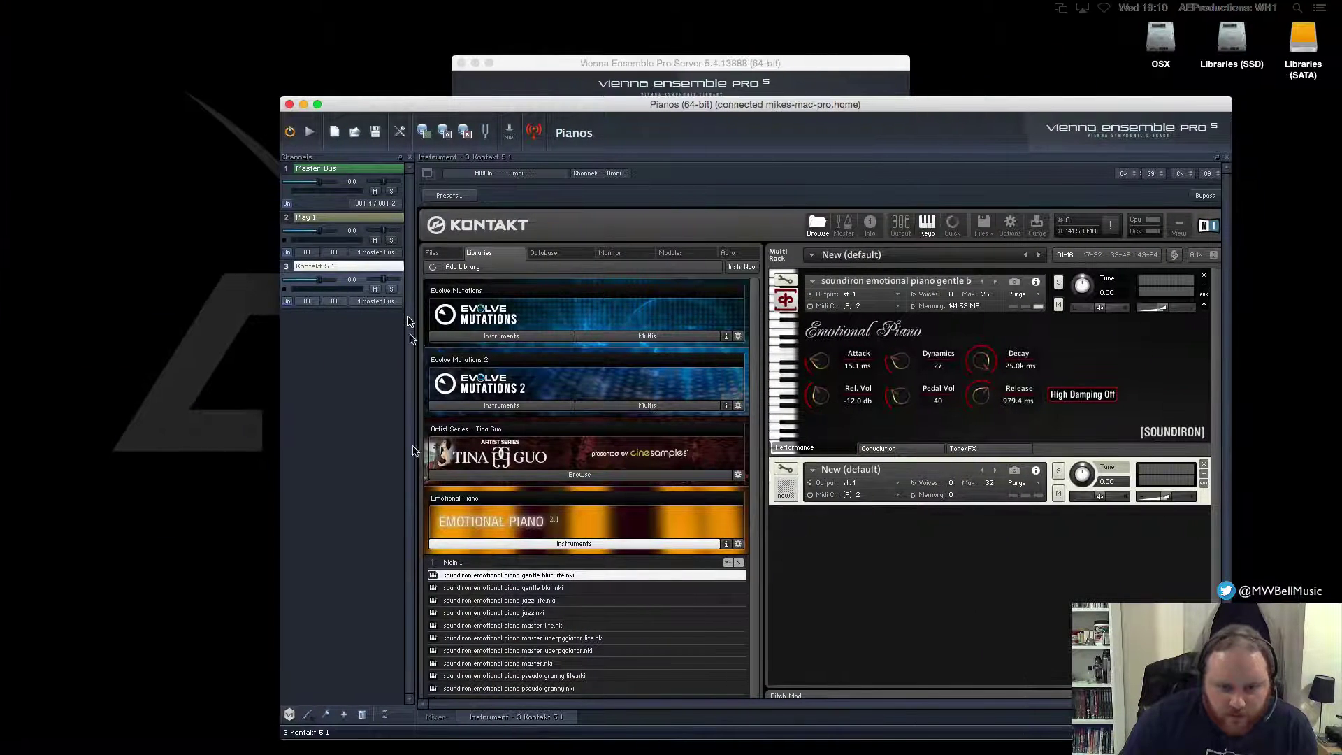
click(438, 717)
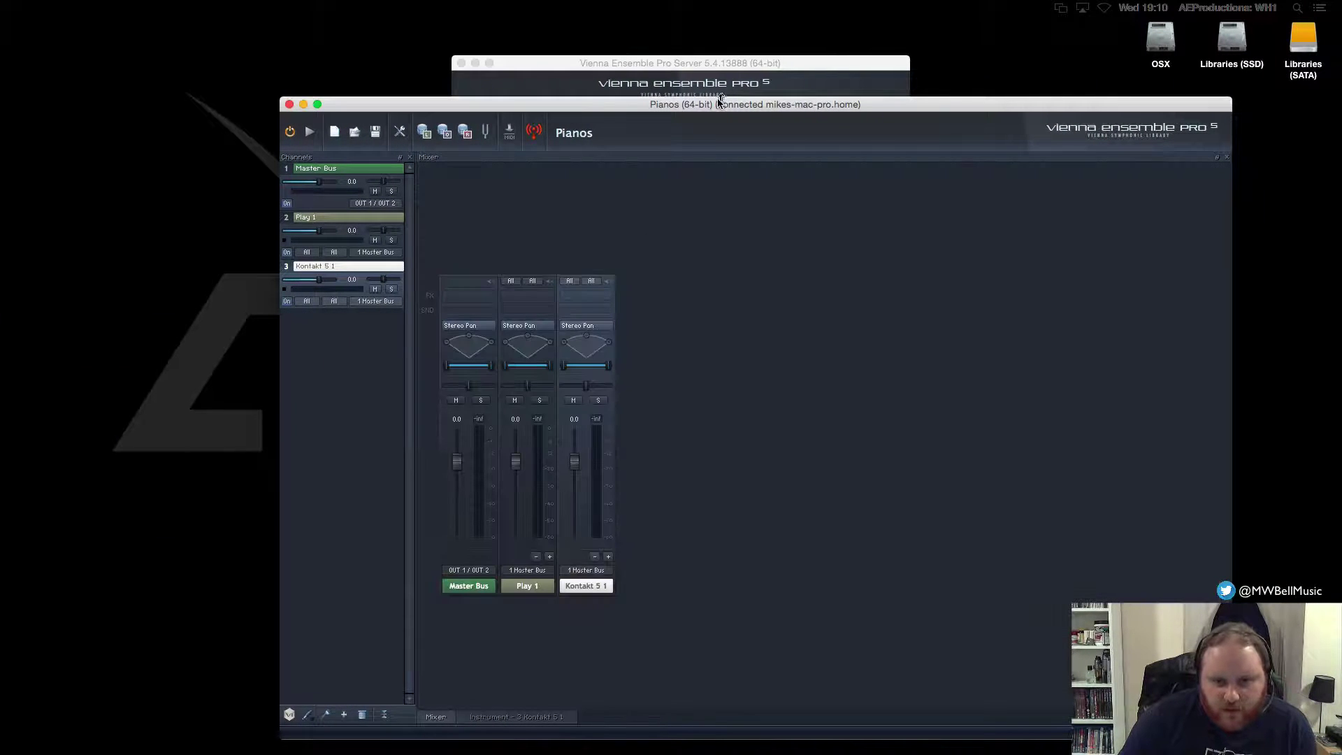
drag(705, 106, 596, 60)
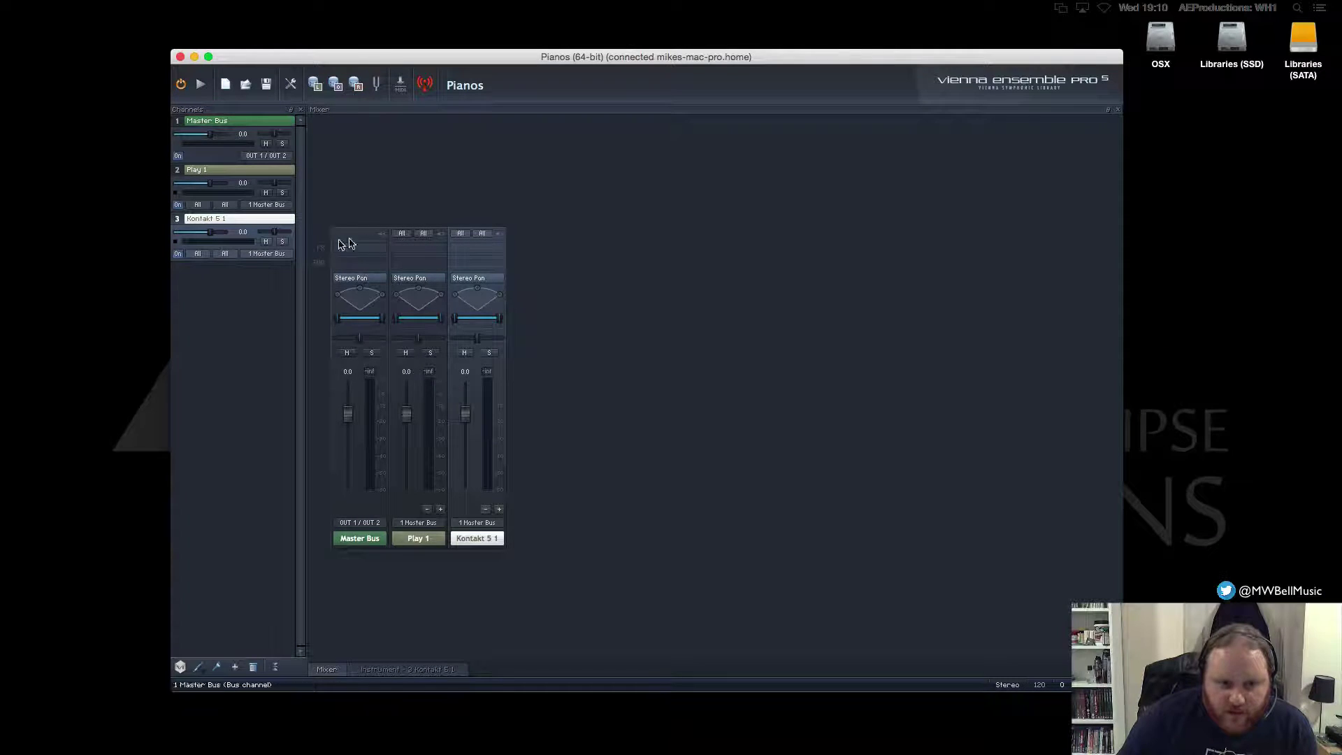
Insert Apple's AUDistortion (Stereo to Stereo) on the Kontakt 5 1 channel, move its window beside the channel strips, and check the Pro Tools desktop briefly
click(459, 250)
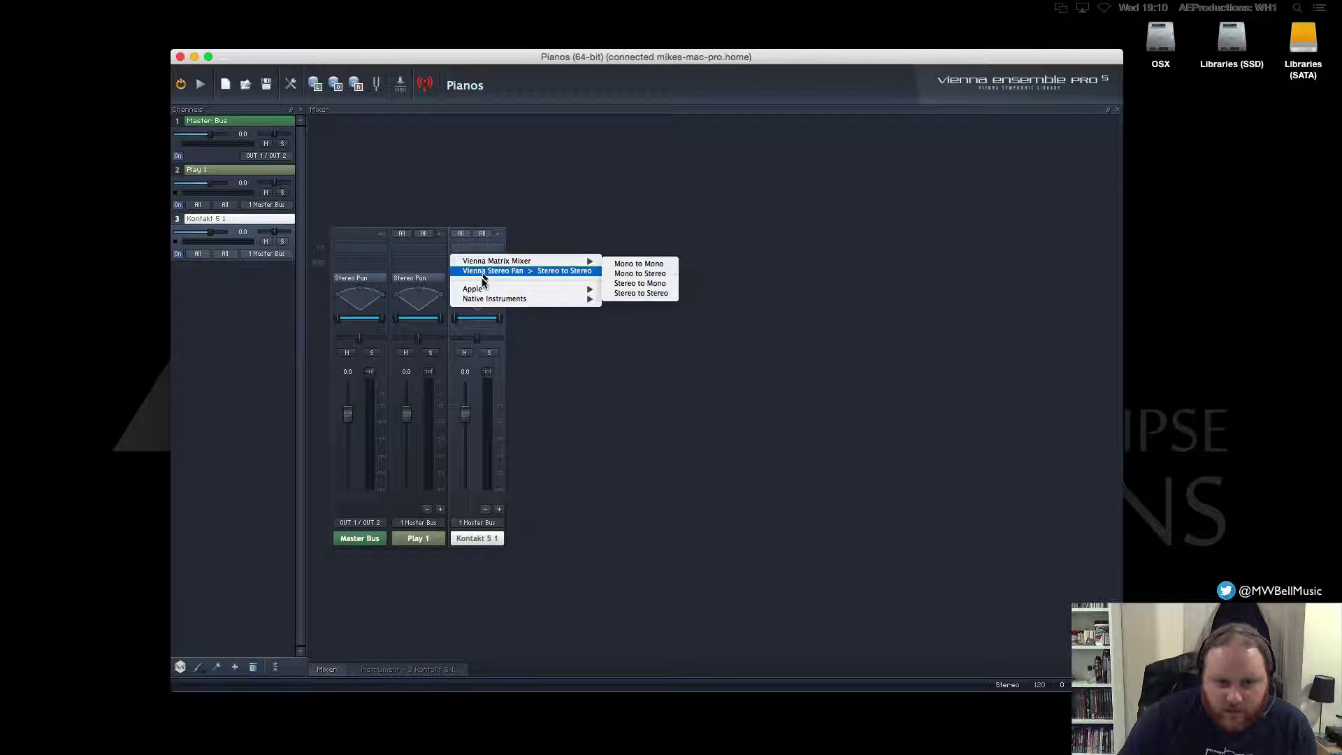
mouse_move(479, 294)
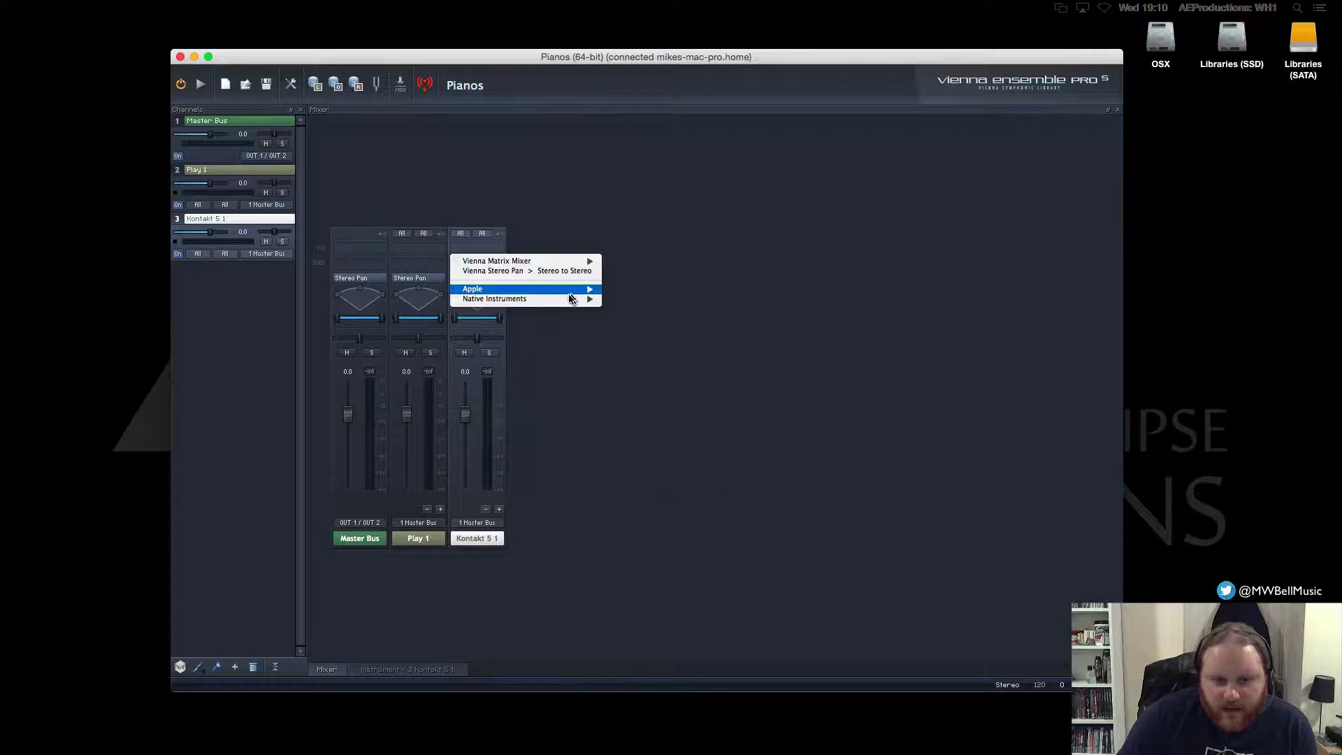
mouse_move(552, 290)
mouse_move(650, 372)
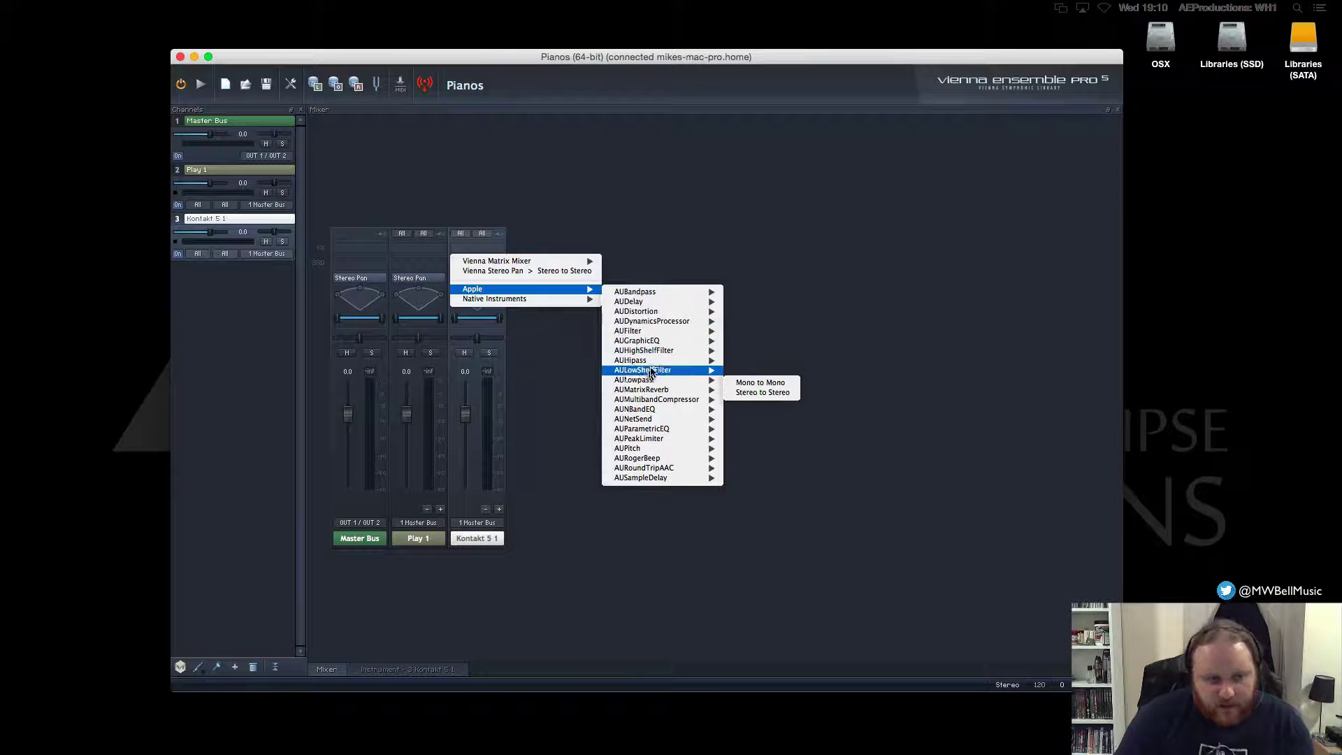
mouse_move(663, 305)
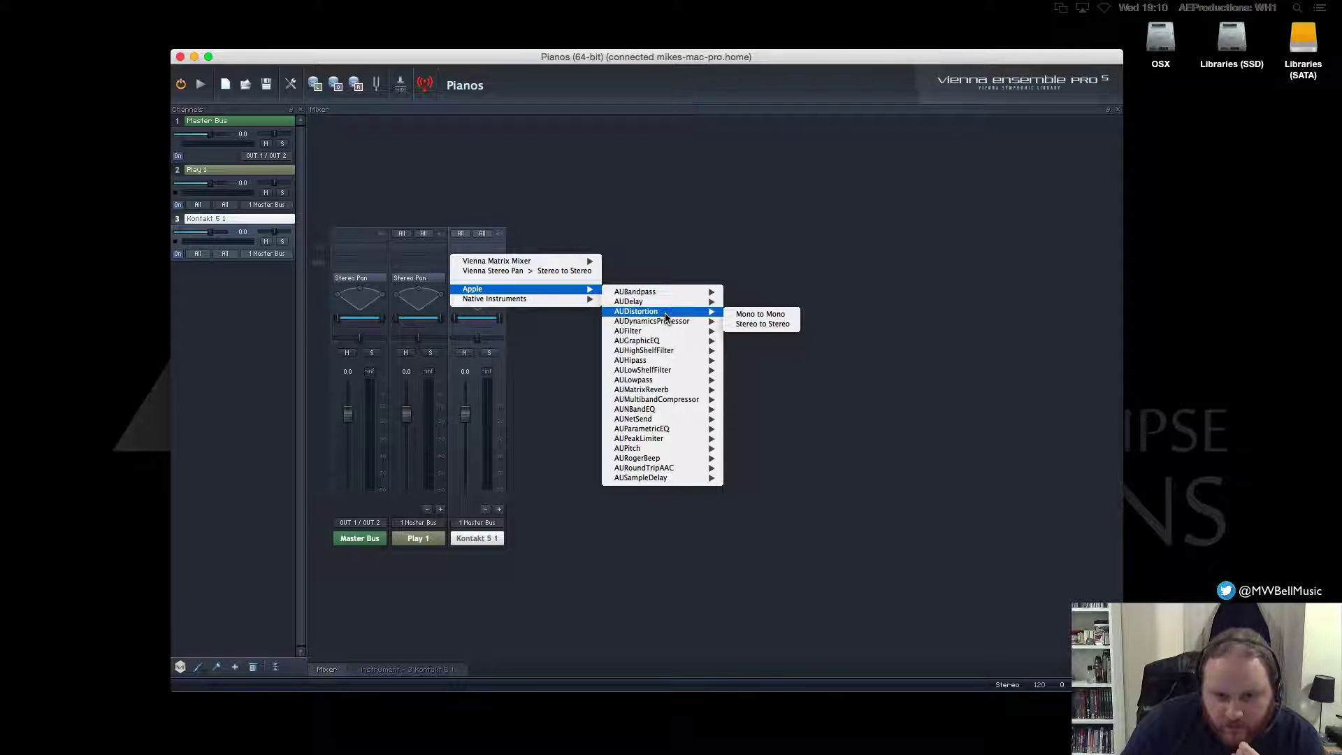
click(751, 325)
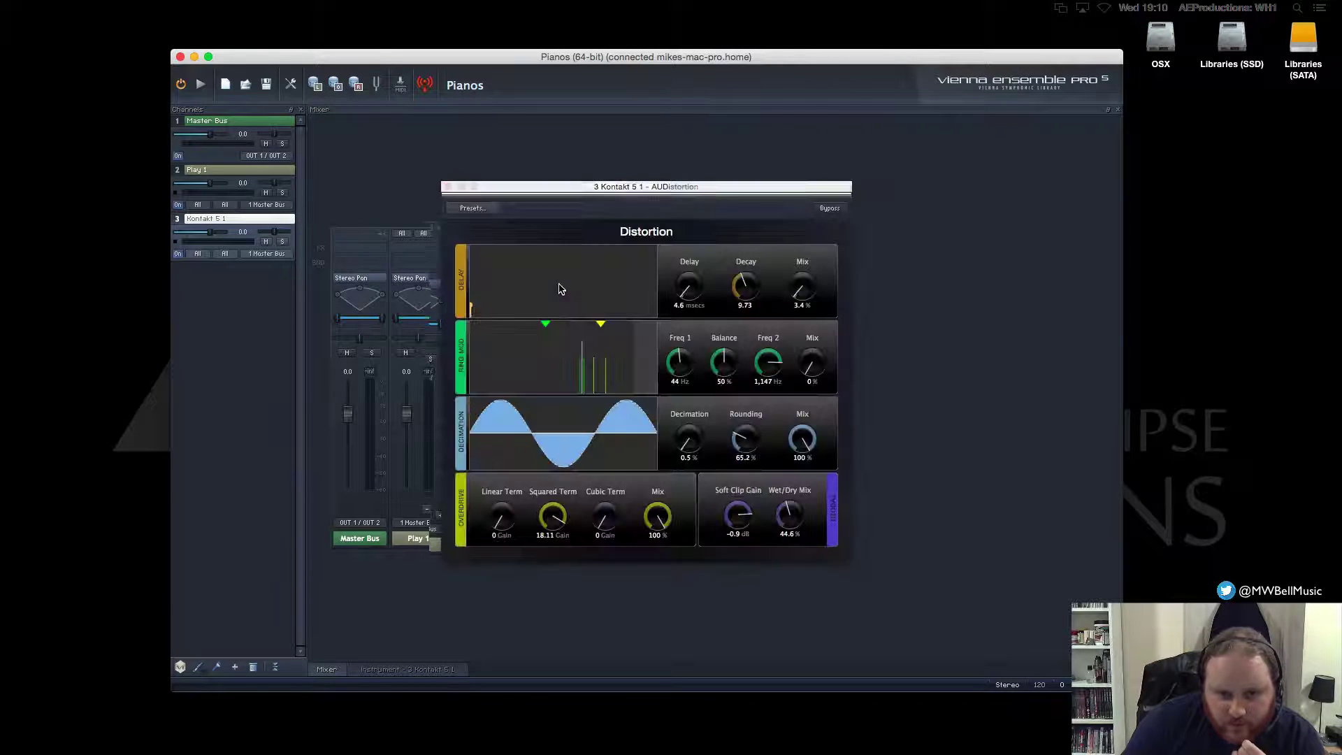
drag(644, 190, 772, 121)
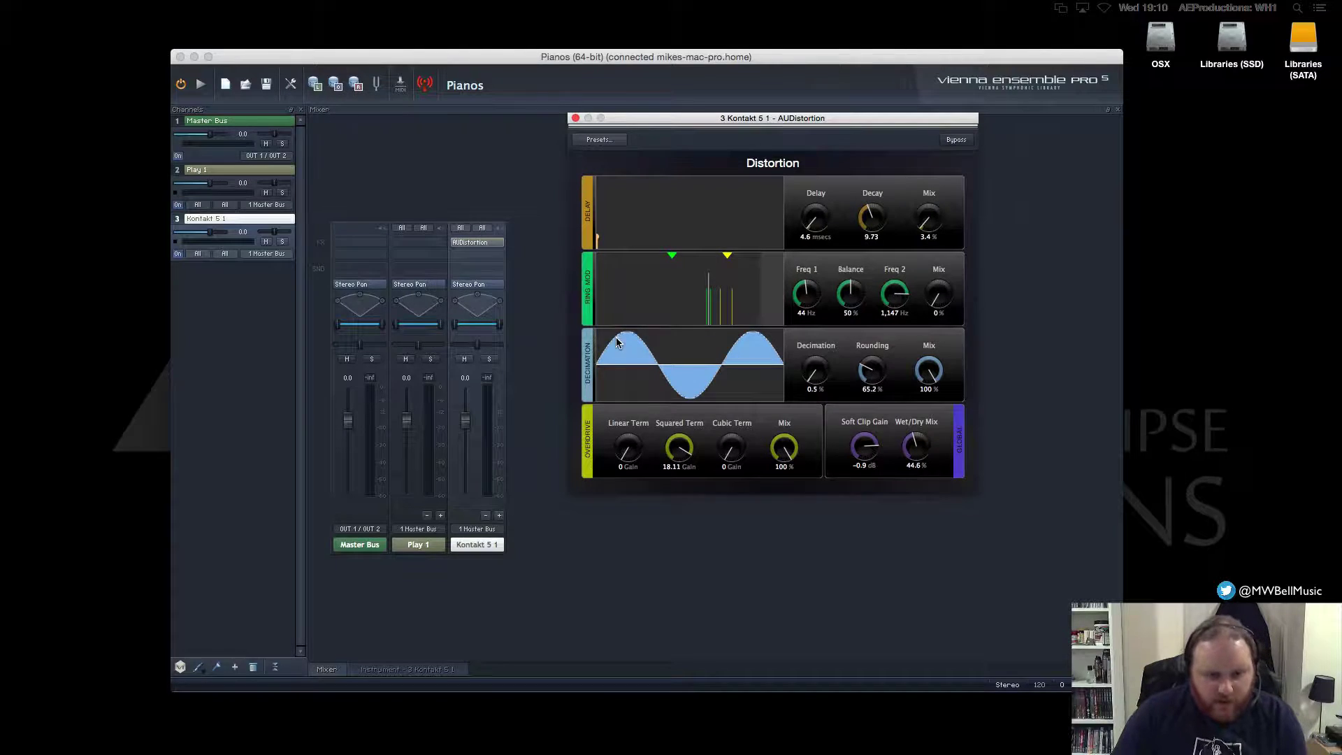
key(ctrl+Left)
key(ctrl+Right)
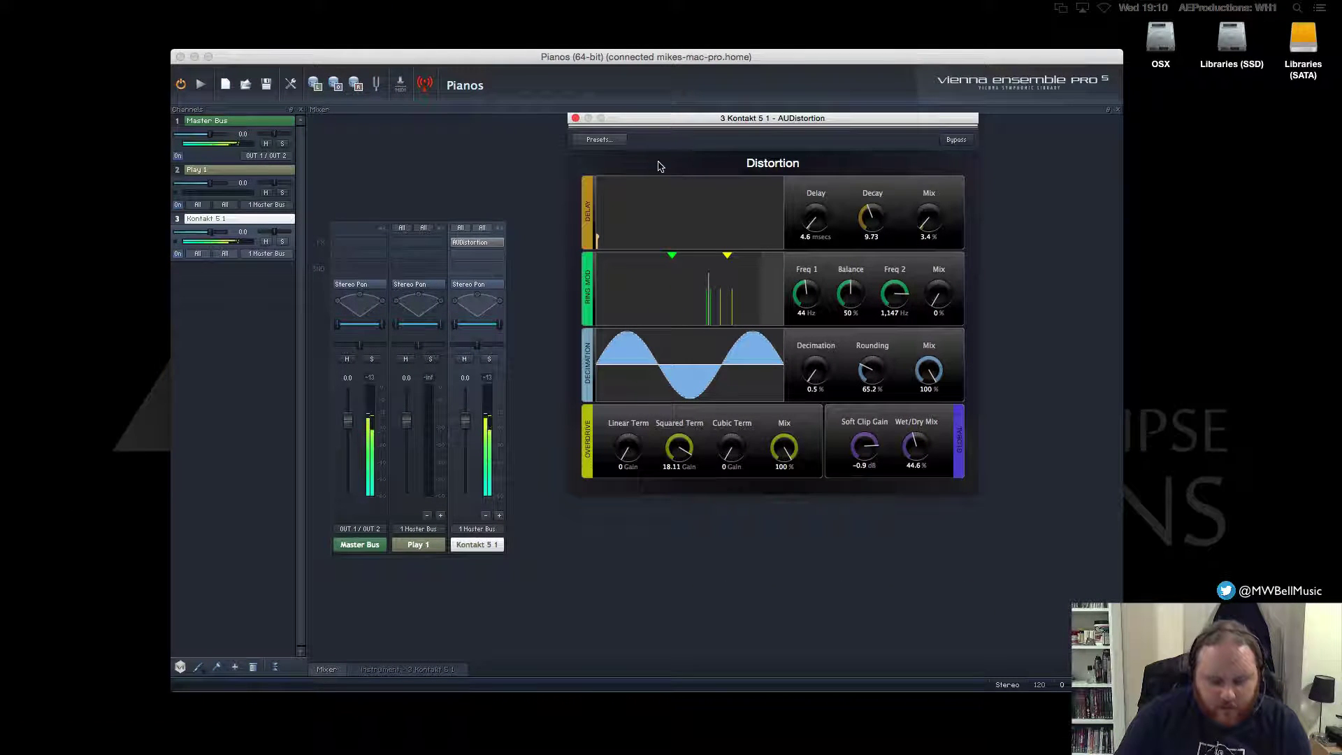
Load the factory preset 12 Multi- Echo 1 in AUDistortion on the Kontakt 5 1 channel and close the effect's window
click(603, 141)
mouse_move(606, 154)
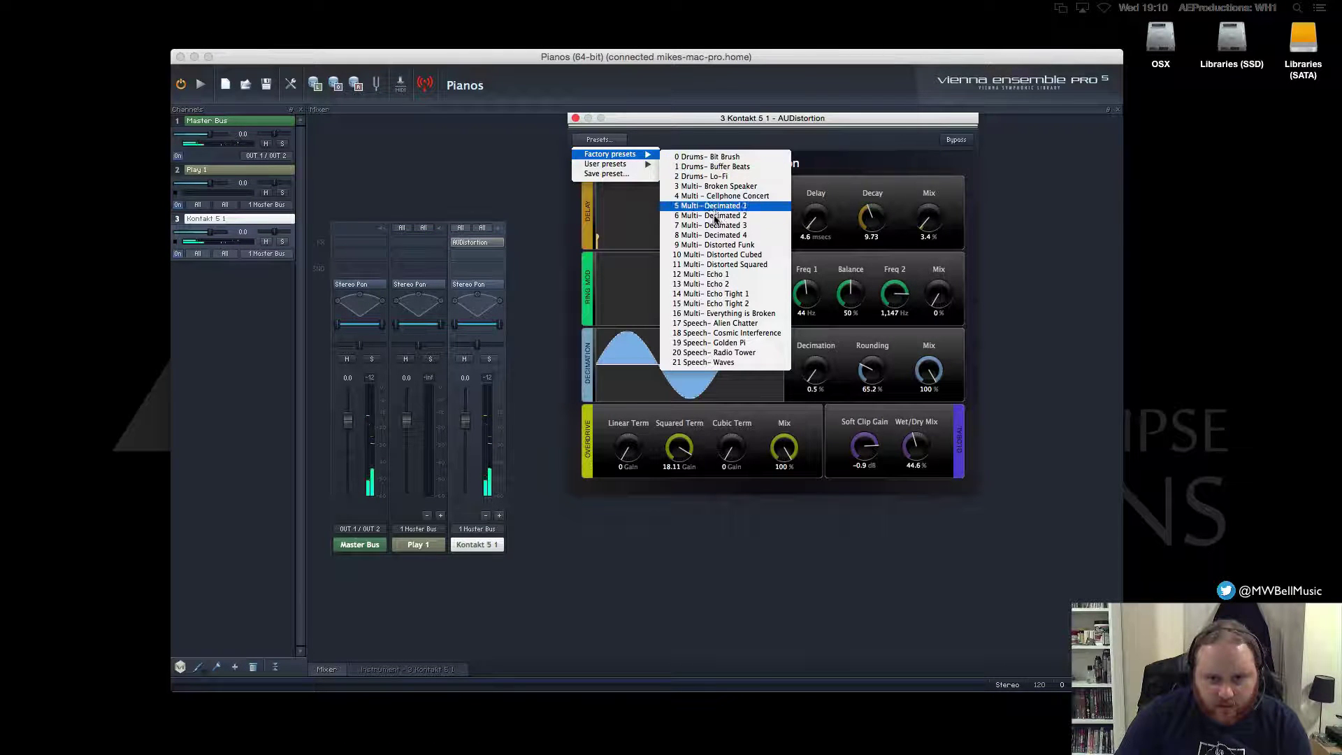
click(723, 274)
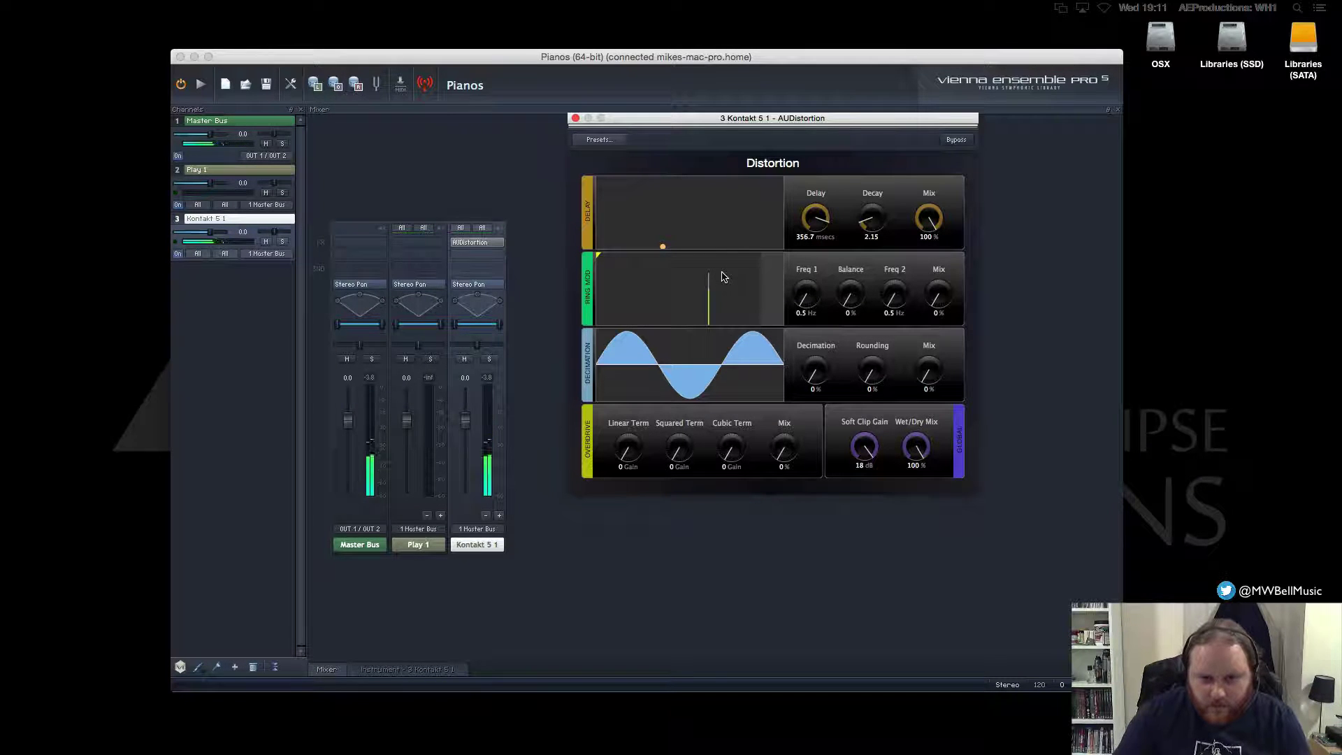
click(574, 121)
click(477, 242)
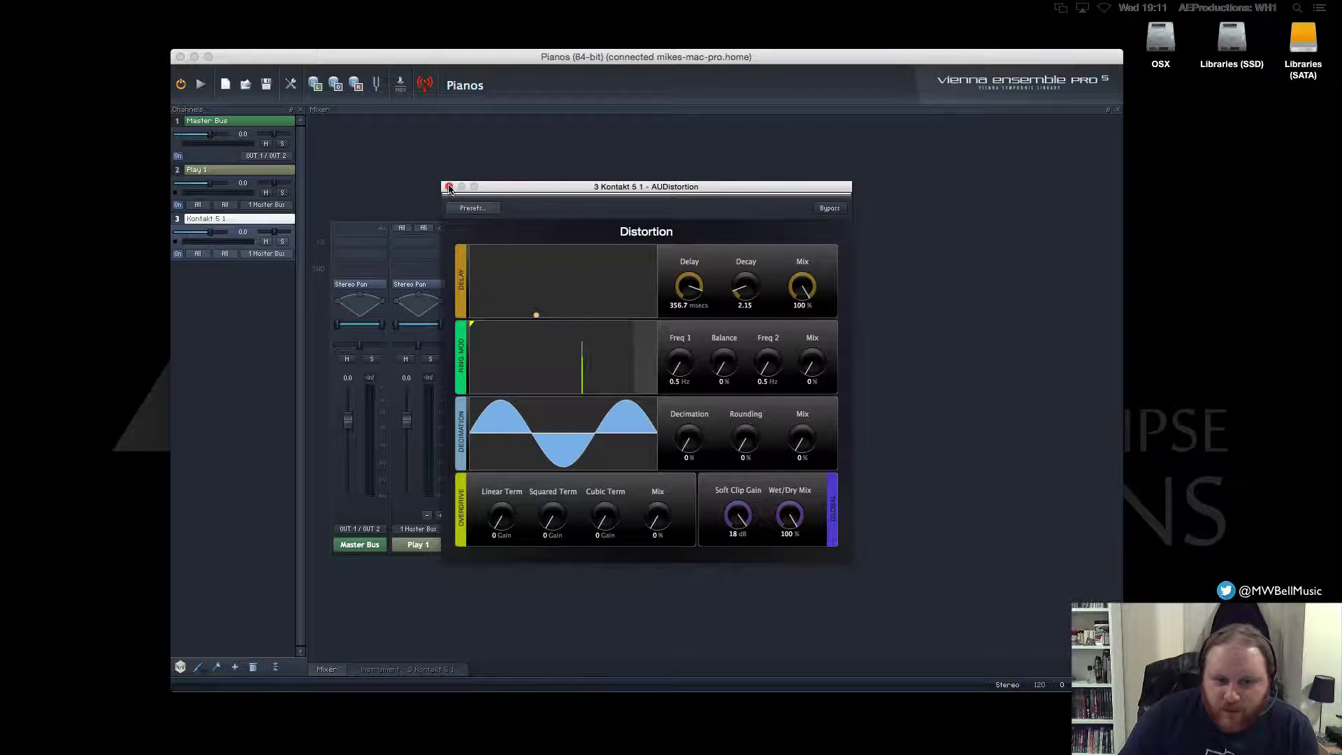
click(449, 187)
click(493, 243)
click(449, 186)
click(469, 242)
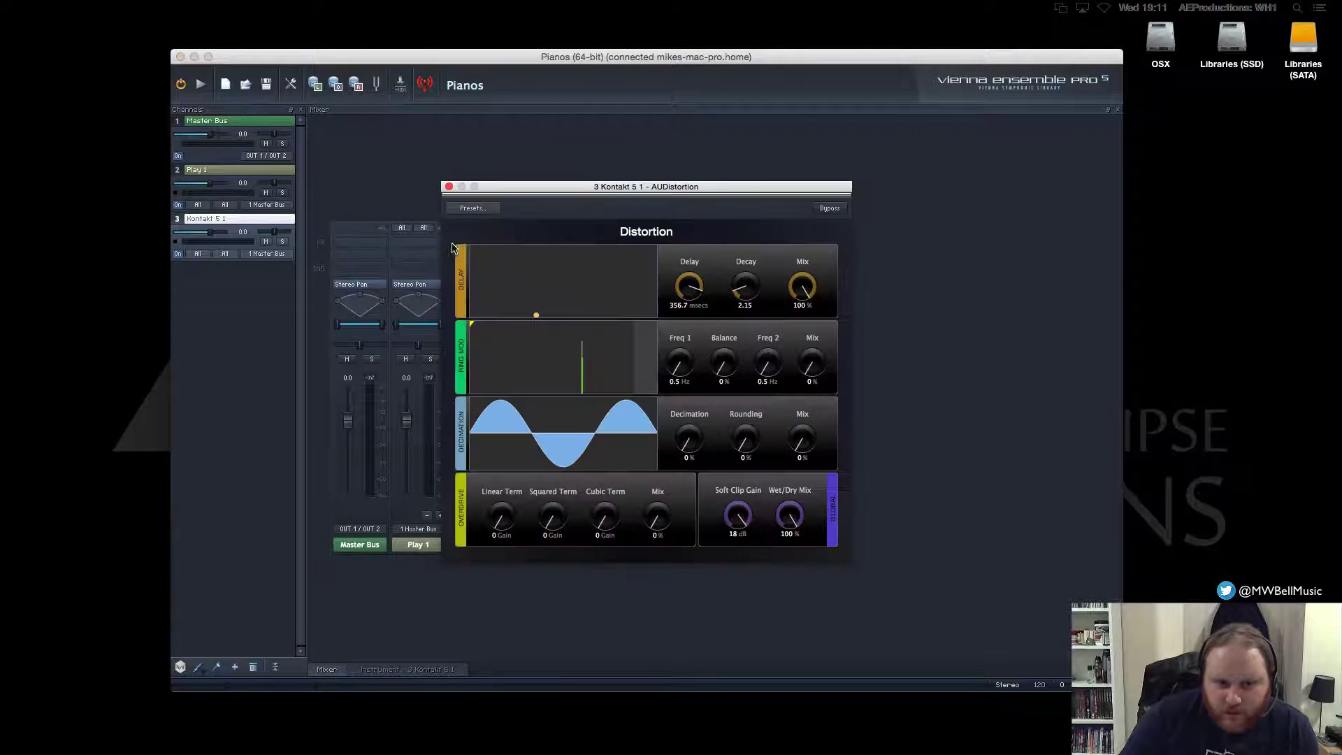
click(449, 187)
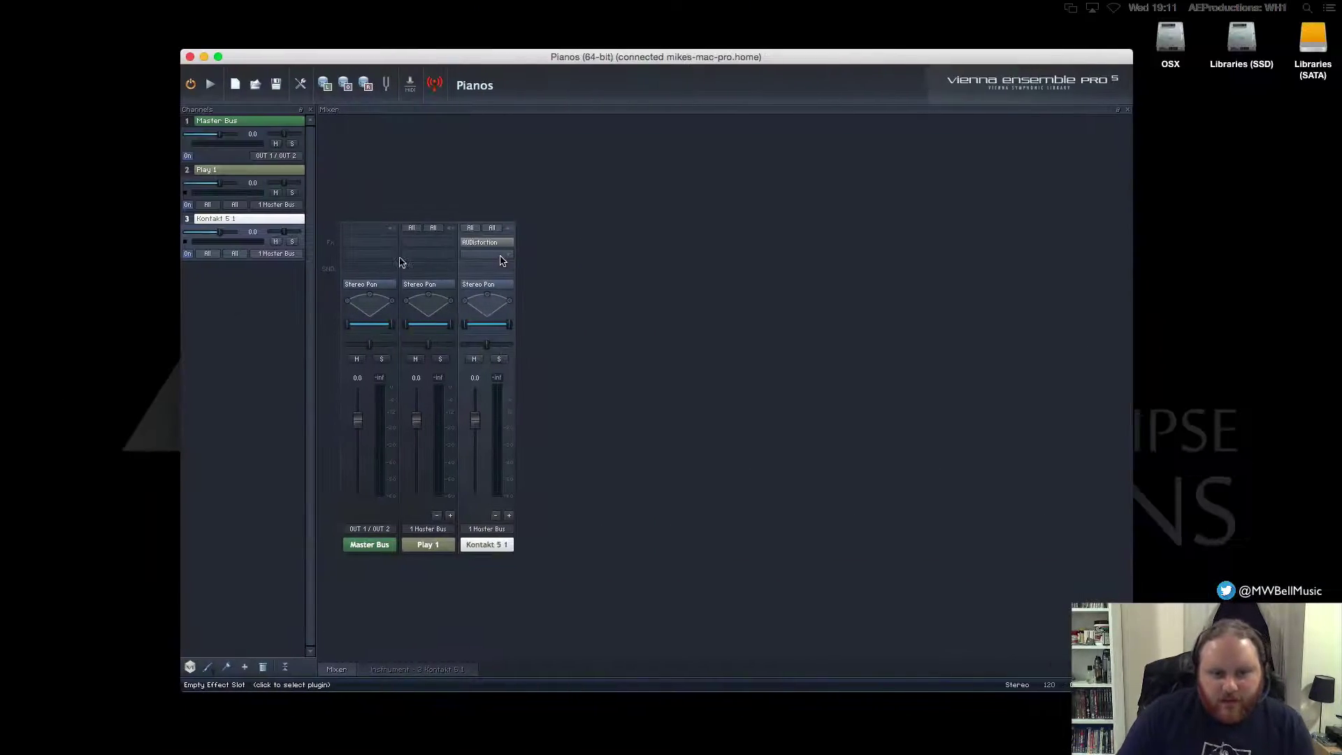
click(457, 242)
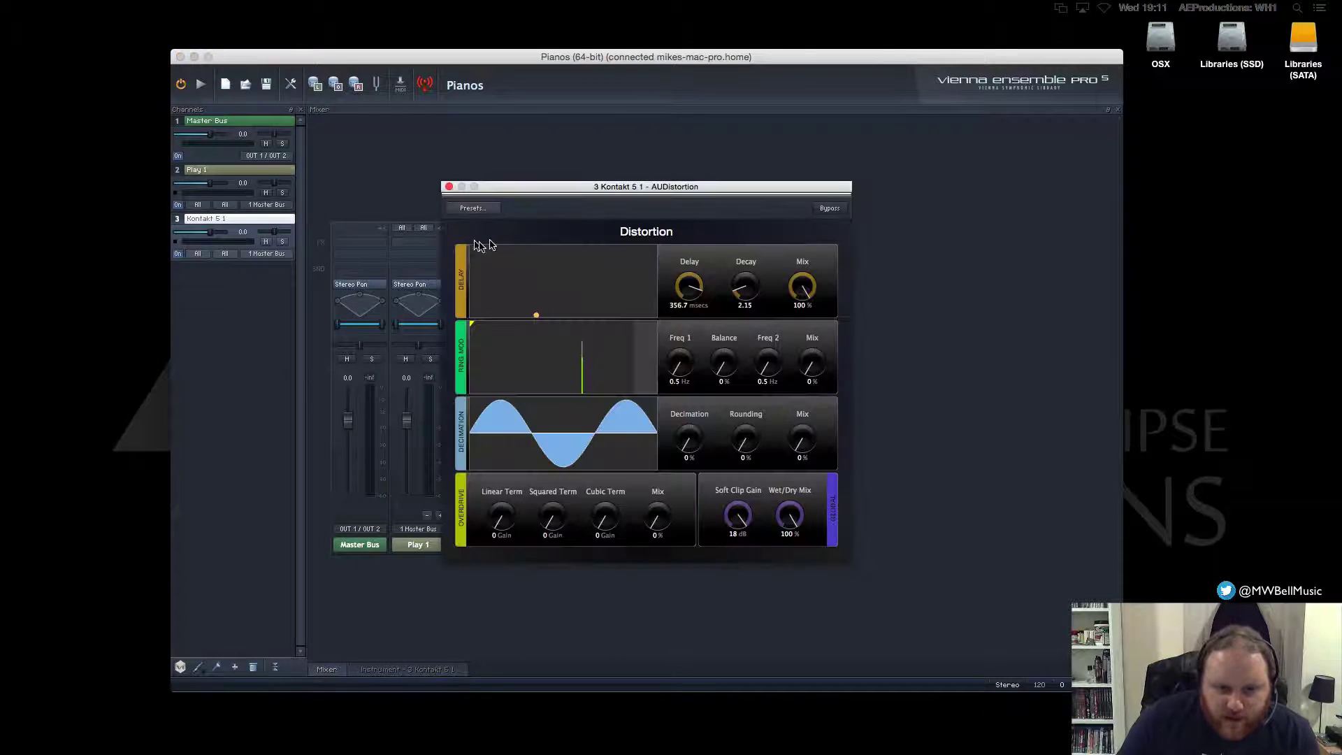
click(452, 190)
Open the Kontakt 5 1 instrument, examine the Emotional Piano's Tone/FX page and its effect selection, and return to the mixer
click(410, 670)
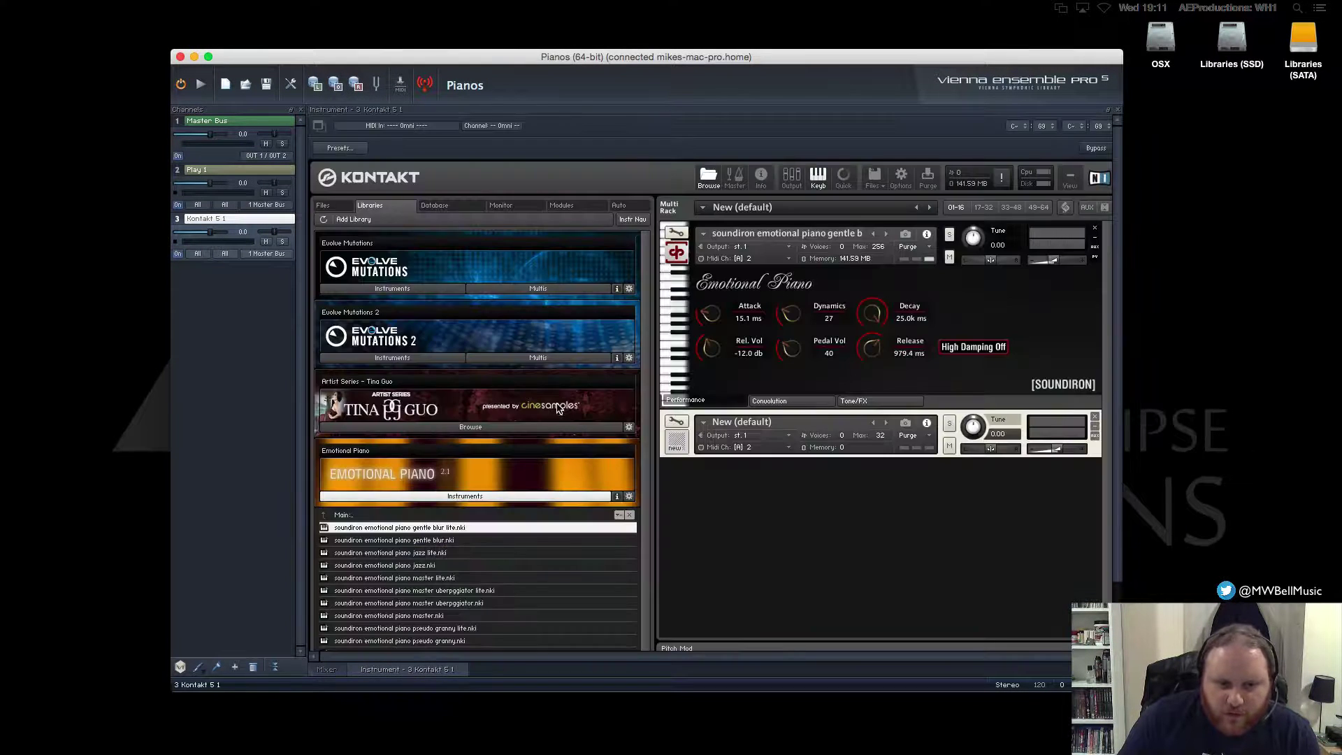
click(859, 402)
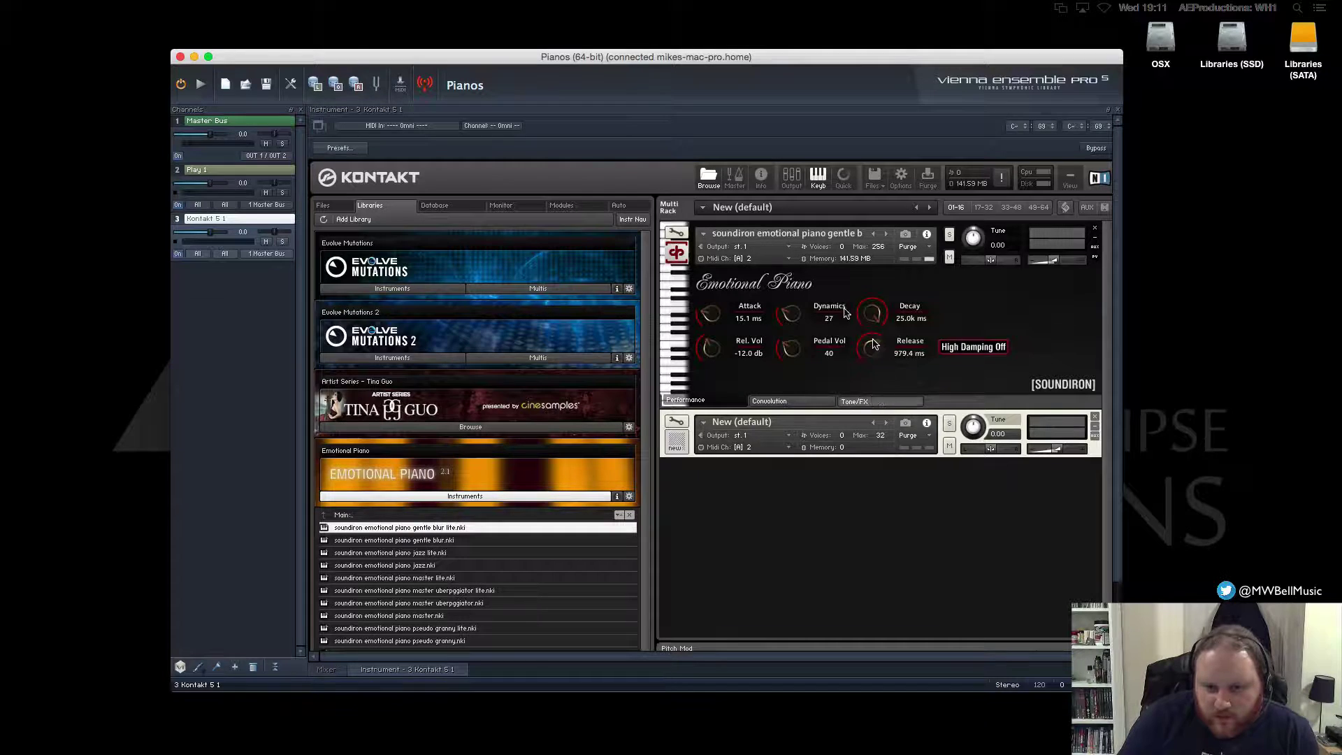
click(732, 305)
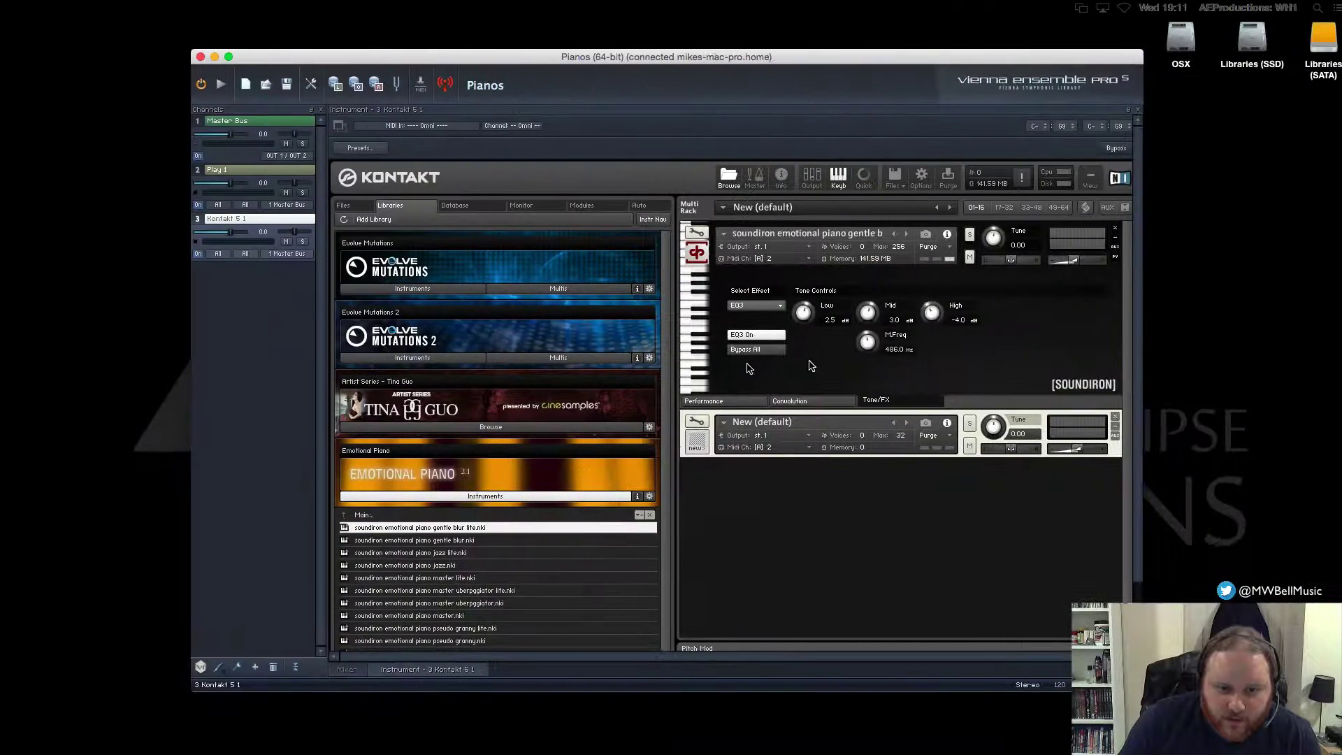
click(325, 671)
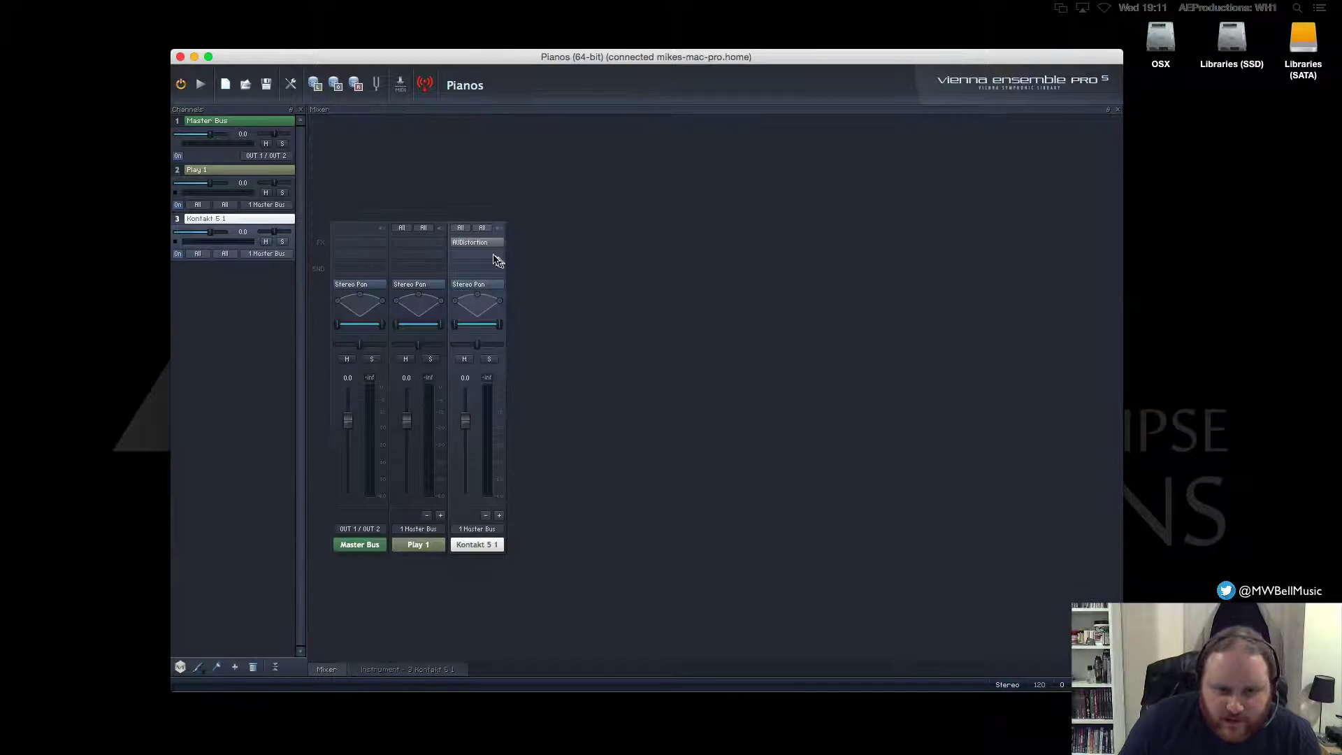
Bypass AUDistortion on the Kontakt 5 1 channel and close its window
click(475, 242)
click(447, 188)
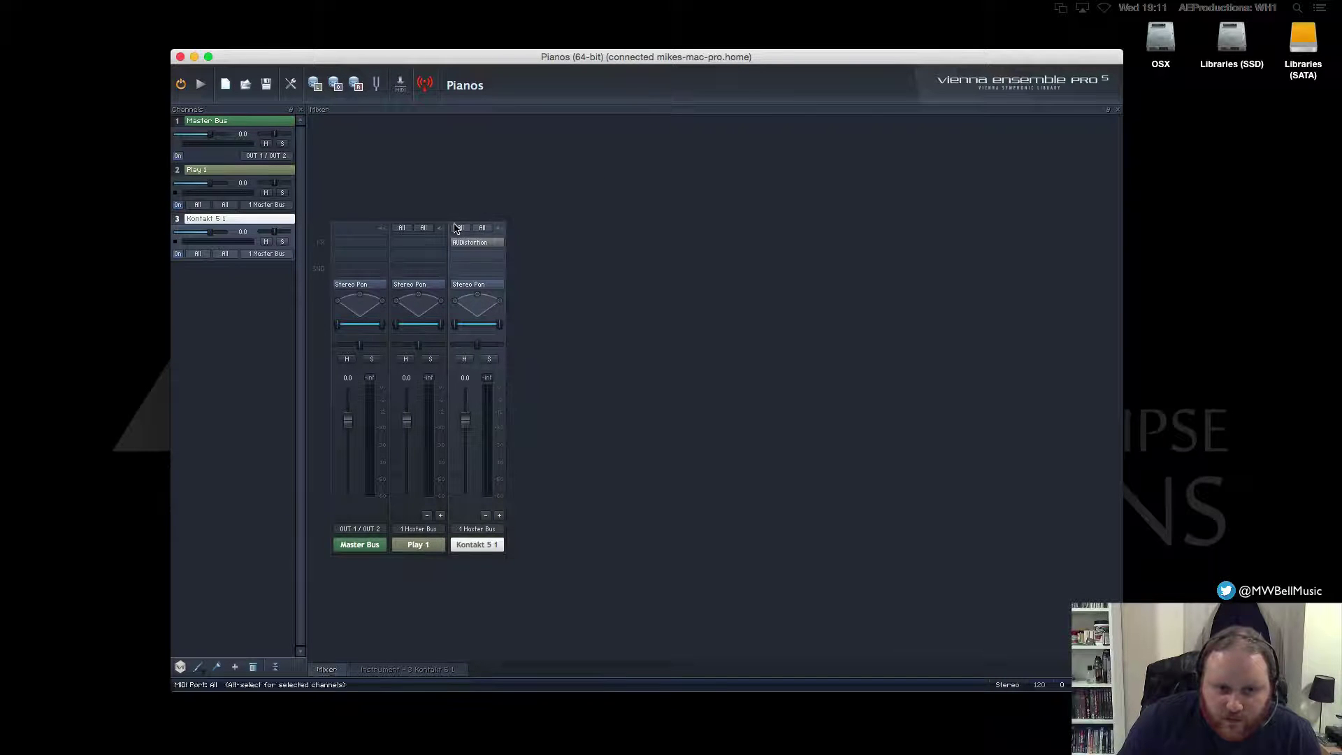
click(453, 239)
click(449, 188)
click(496, 244)
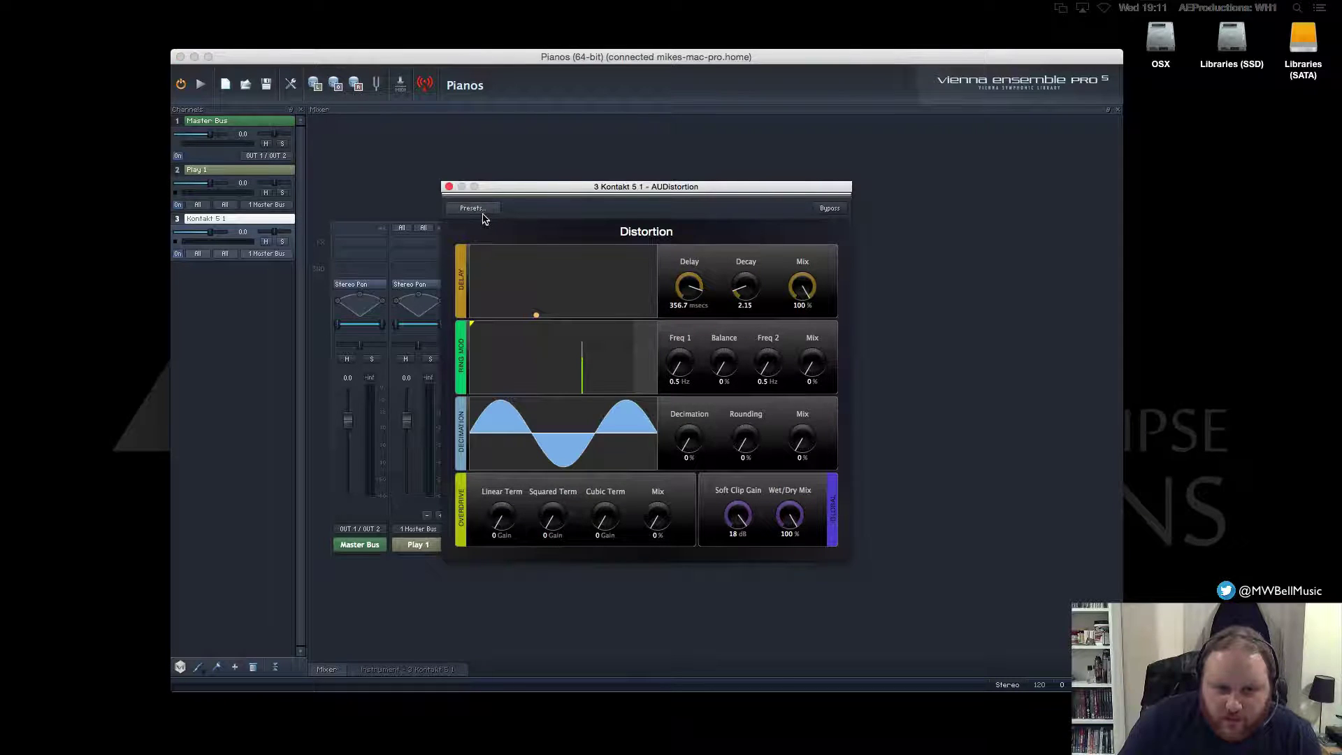
click(448, 187)
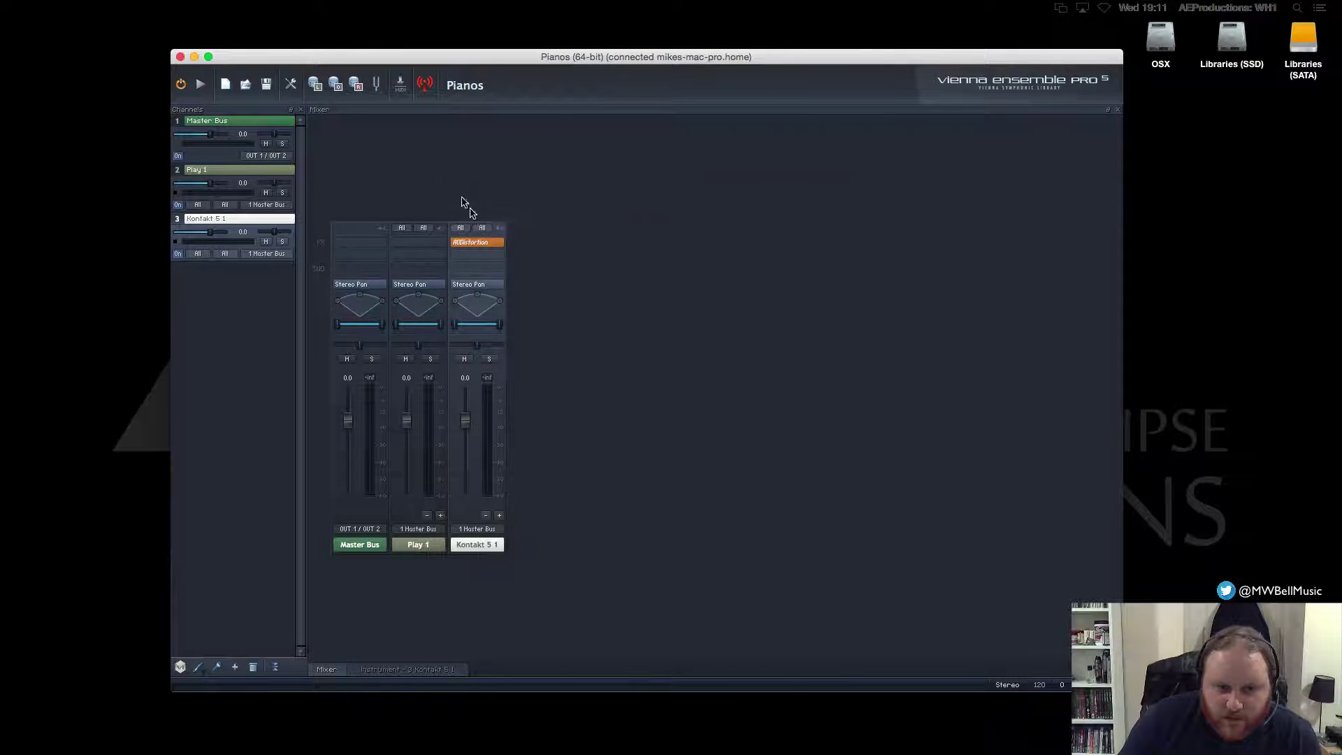
Insert Native Instruments' Kore Player FX (Stereo to Stereo) in the Kontakt 5 1 channel's next effect slot and reposition its window
click(463, 256)
mouse_move(480, 304)
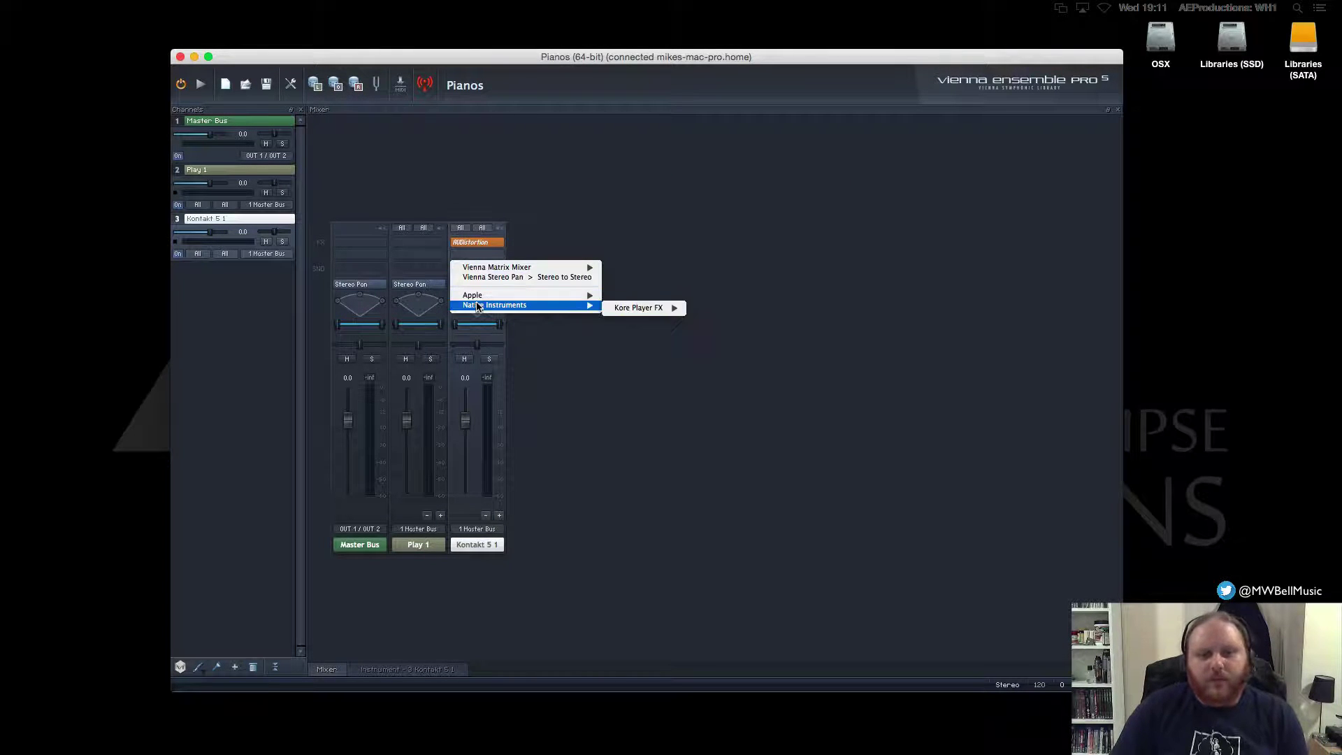
mouse_move(656, 308)
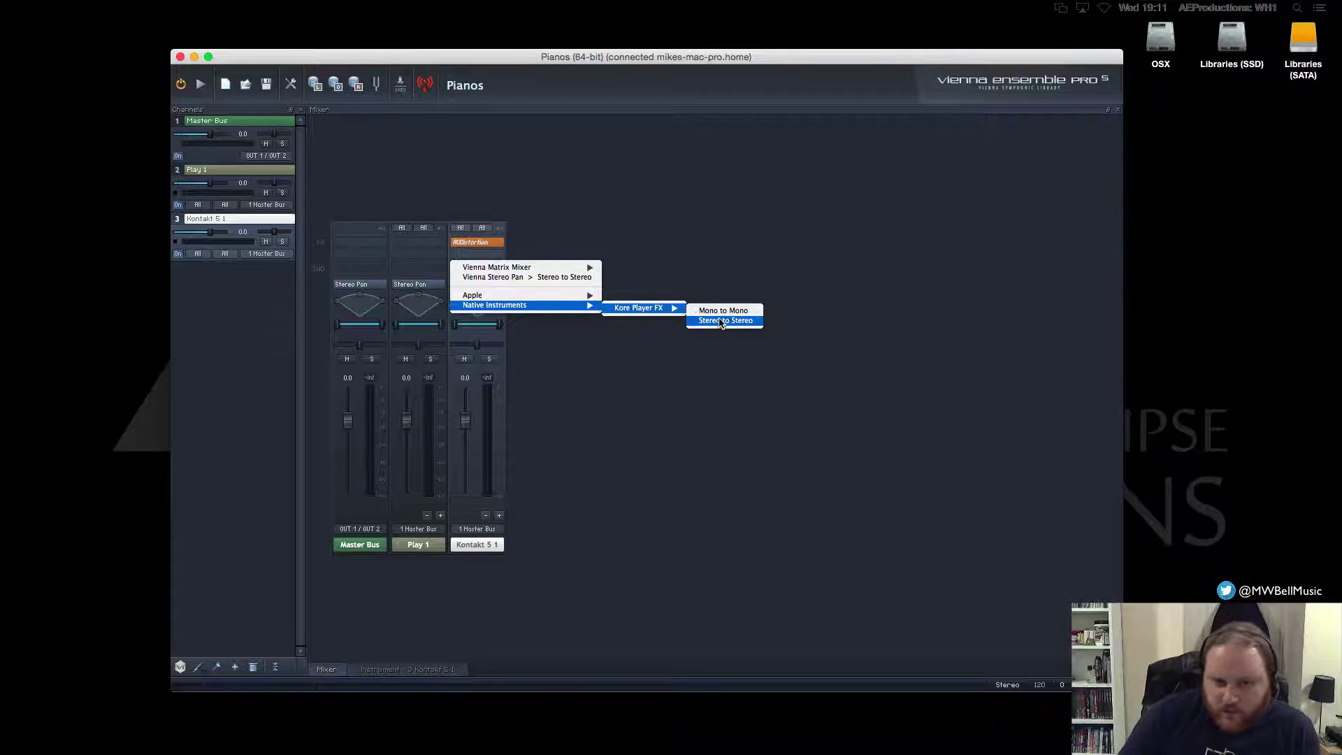
click(724, 321)
drag(696, 163, 666, 153)
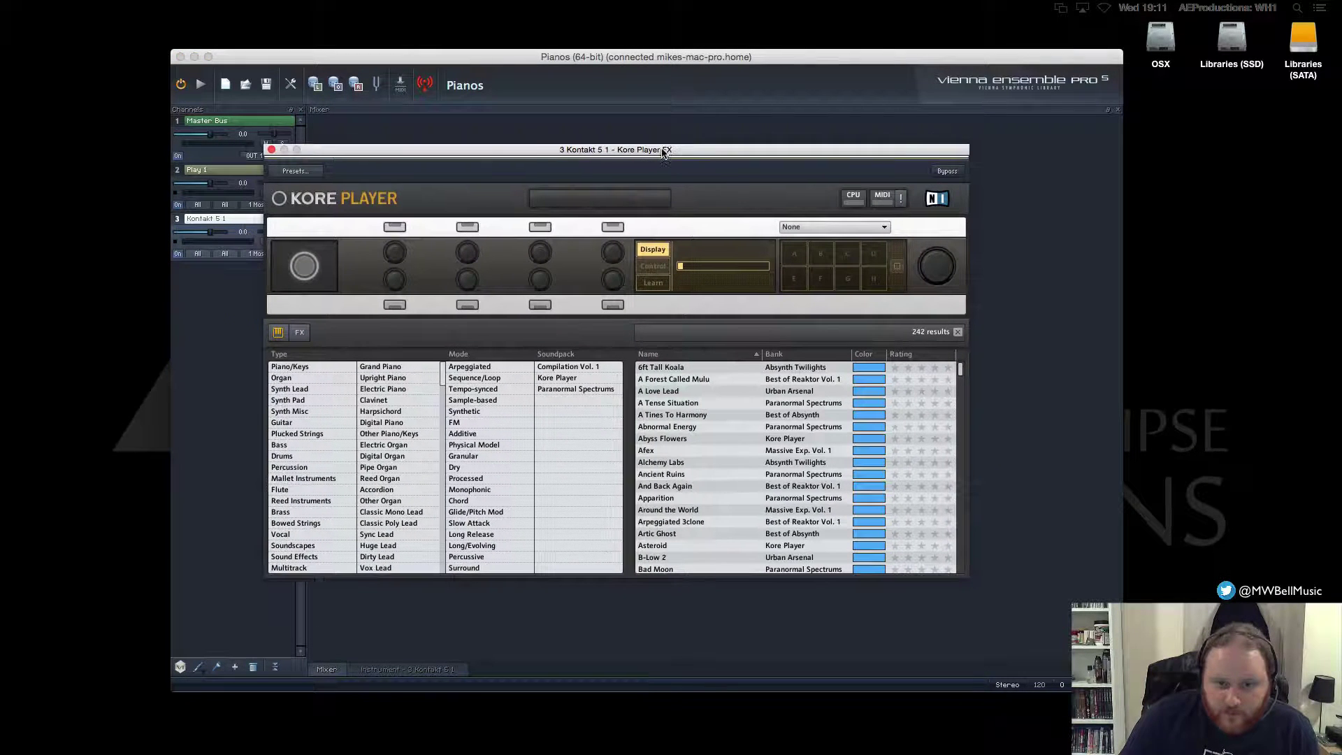
Filter Kore Player's FX sounds by Reverb, load Tuvalu Blues, and close the effect's window
click(300, 332)
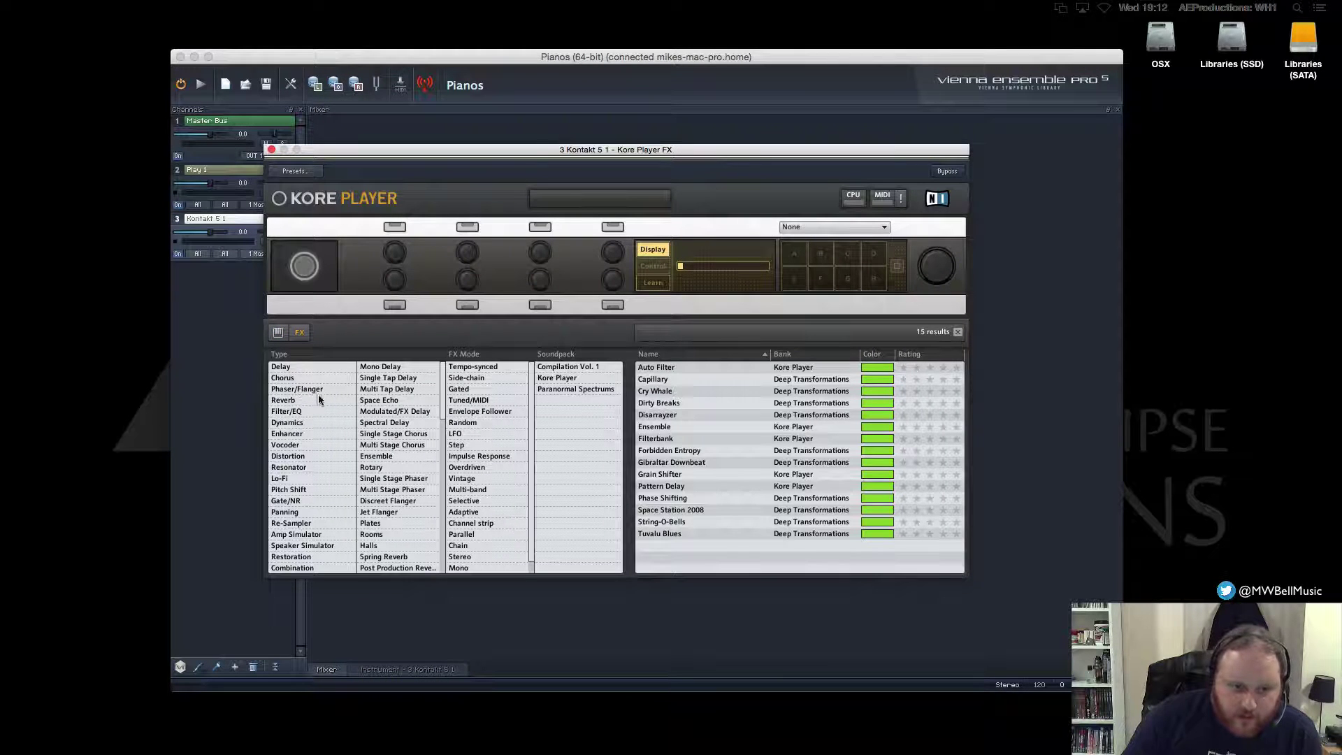
click(301, 401)
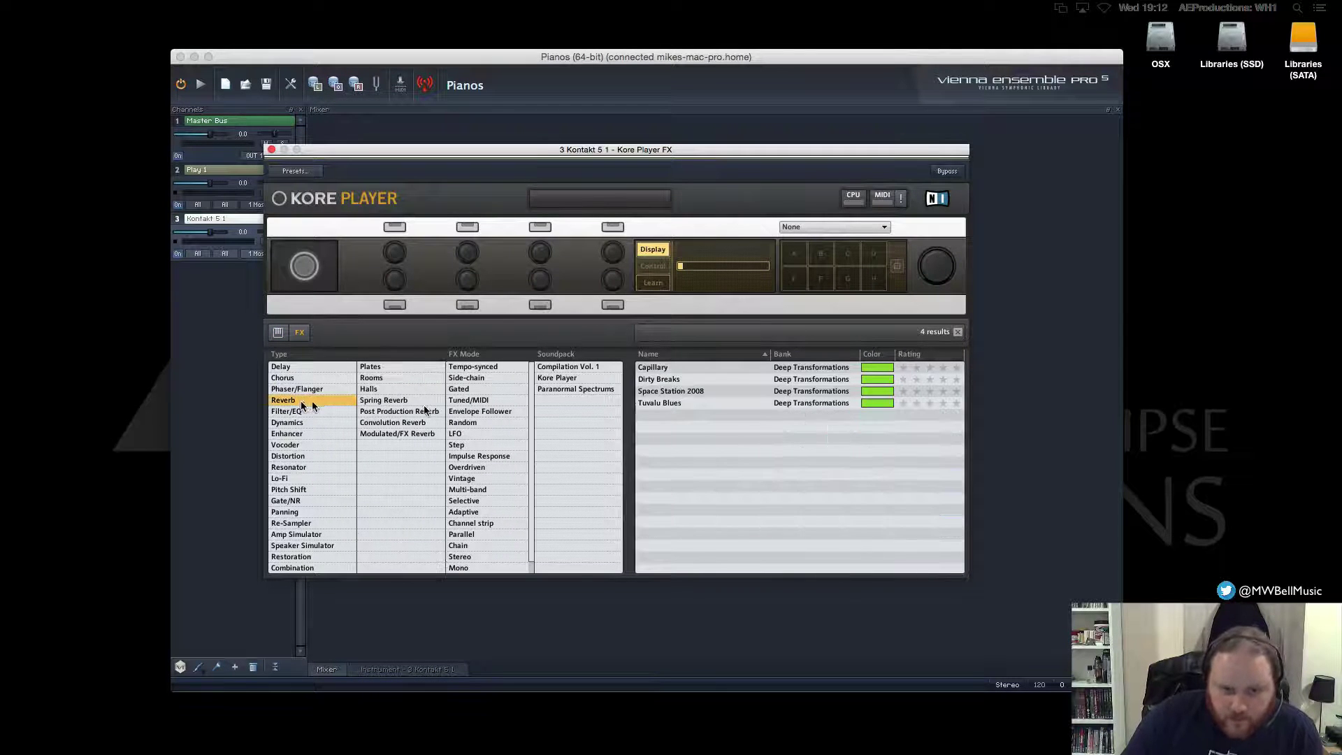
click(674, 402)
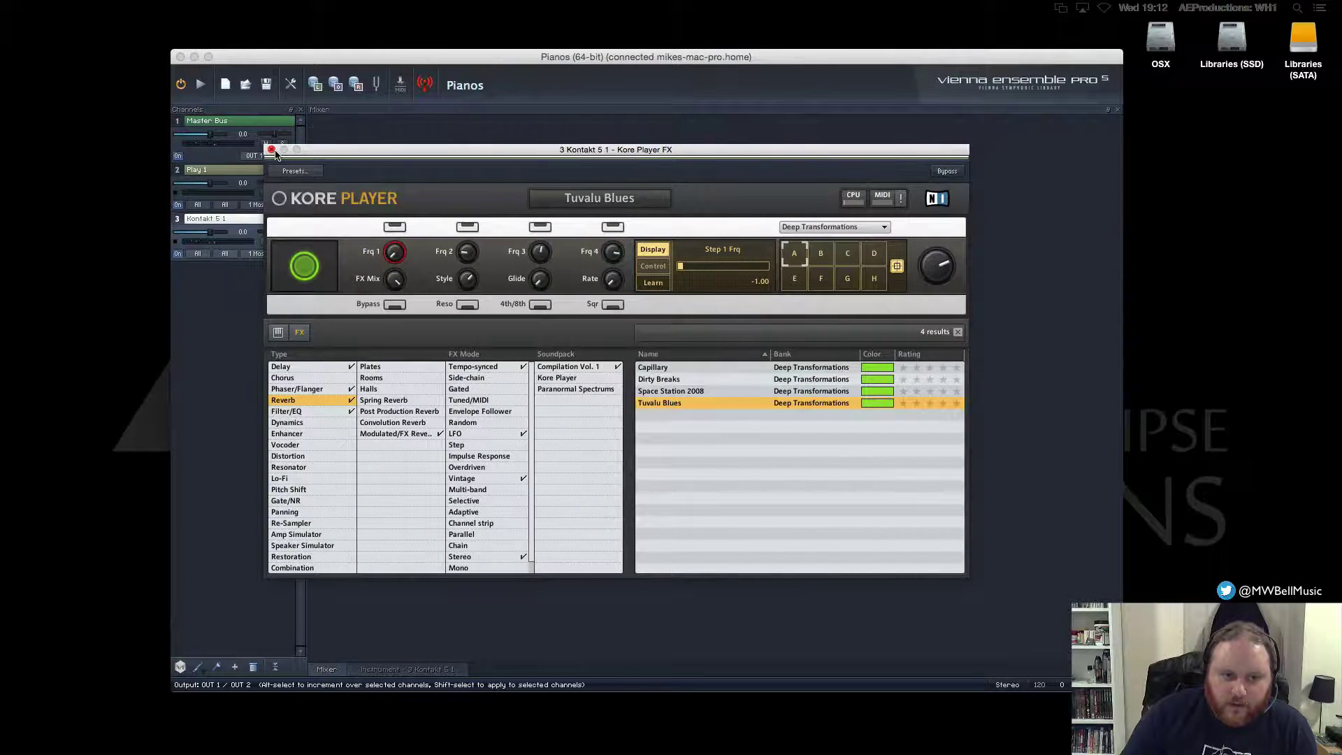
click(273, 151)
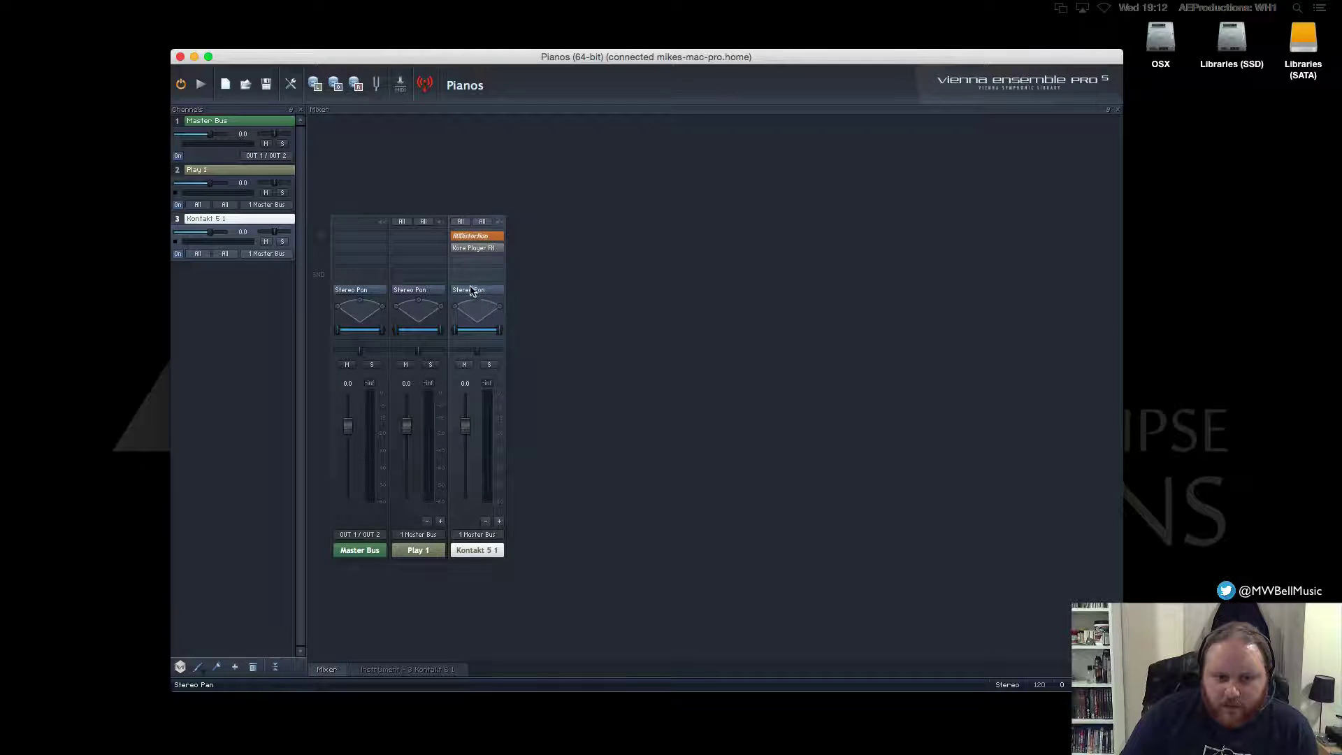
Take AUDistortion out of bypass and lower the Kontakt 5 1 channel's fader to -3.1
click(484, 247)
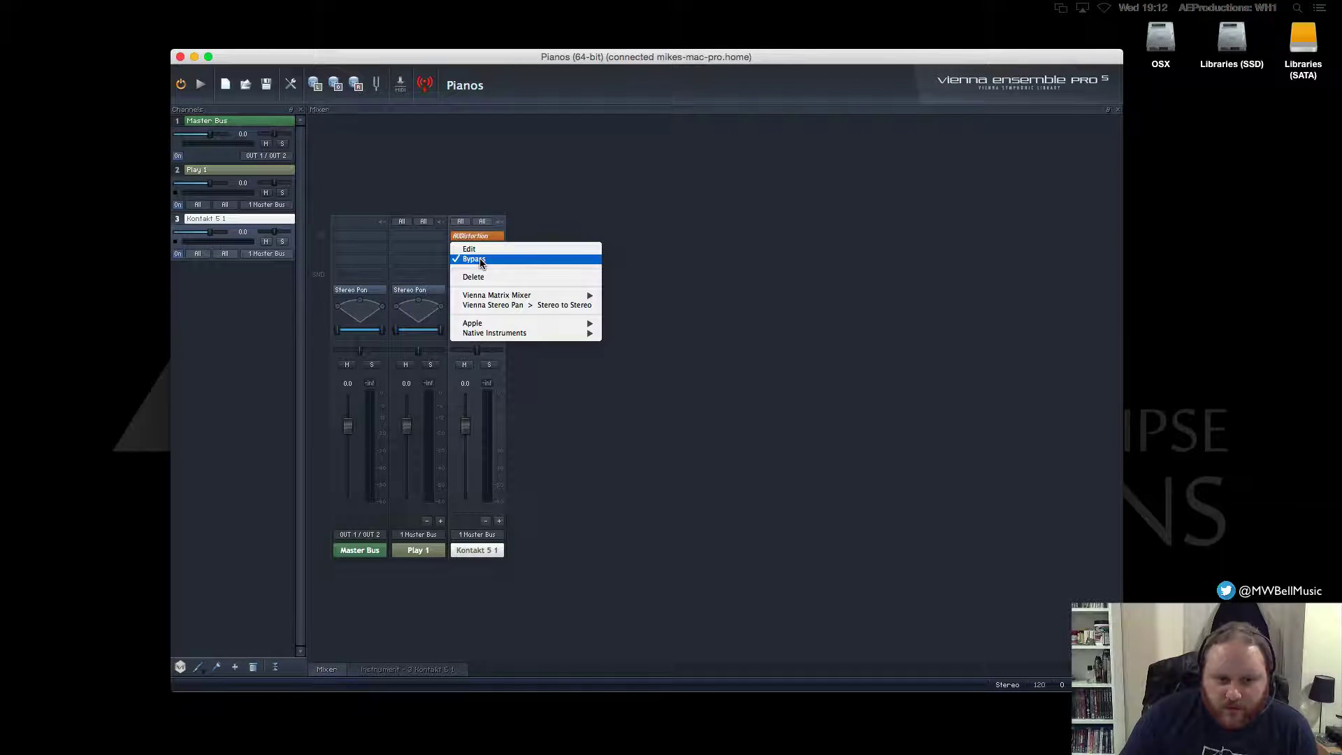
click(475, 259)
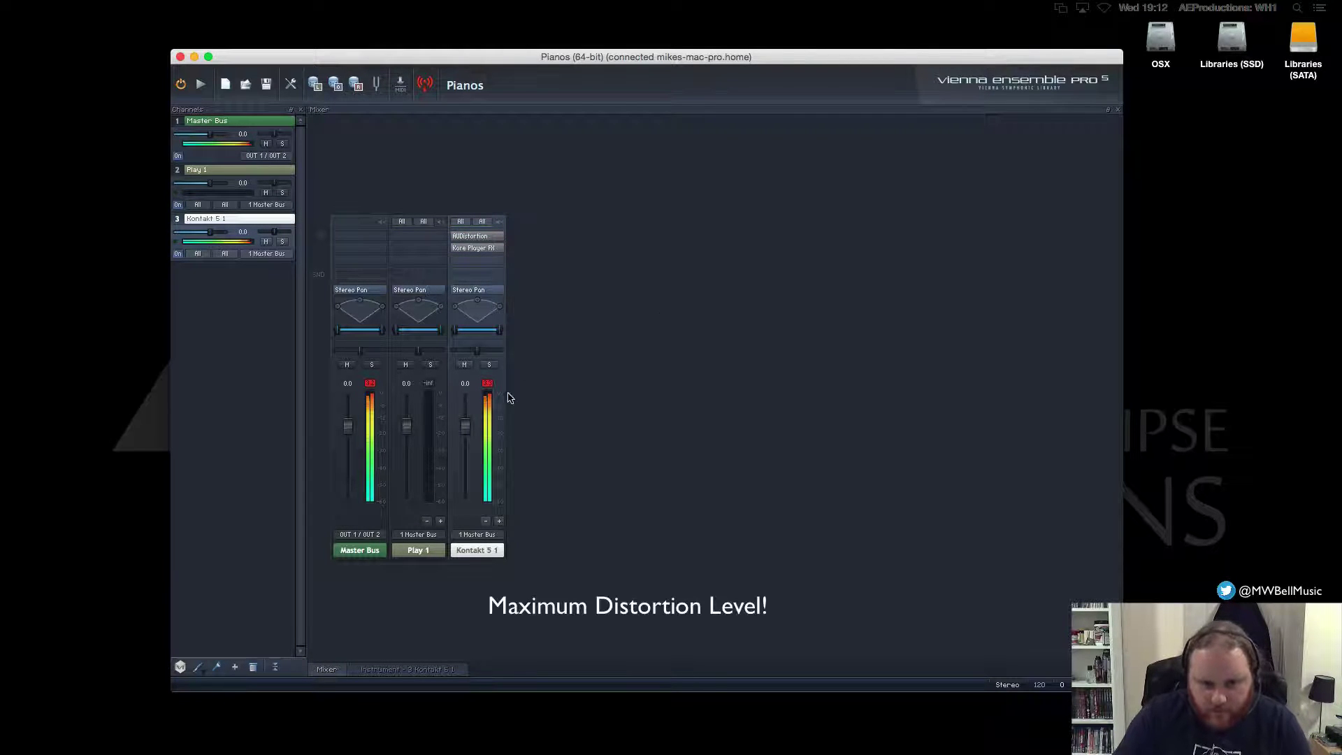
drag(465, 426, 466, 440)
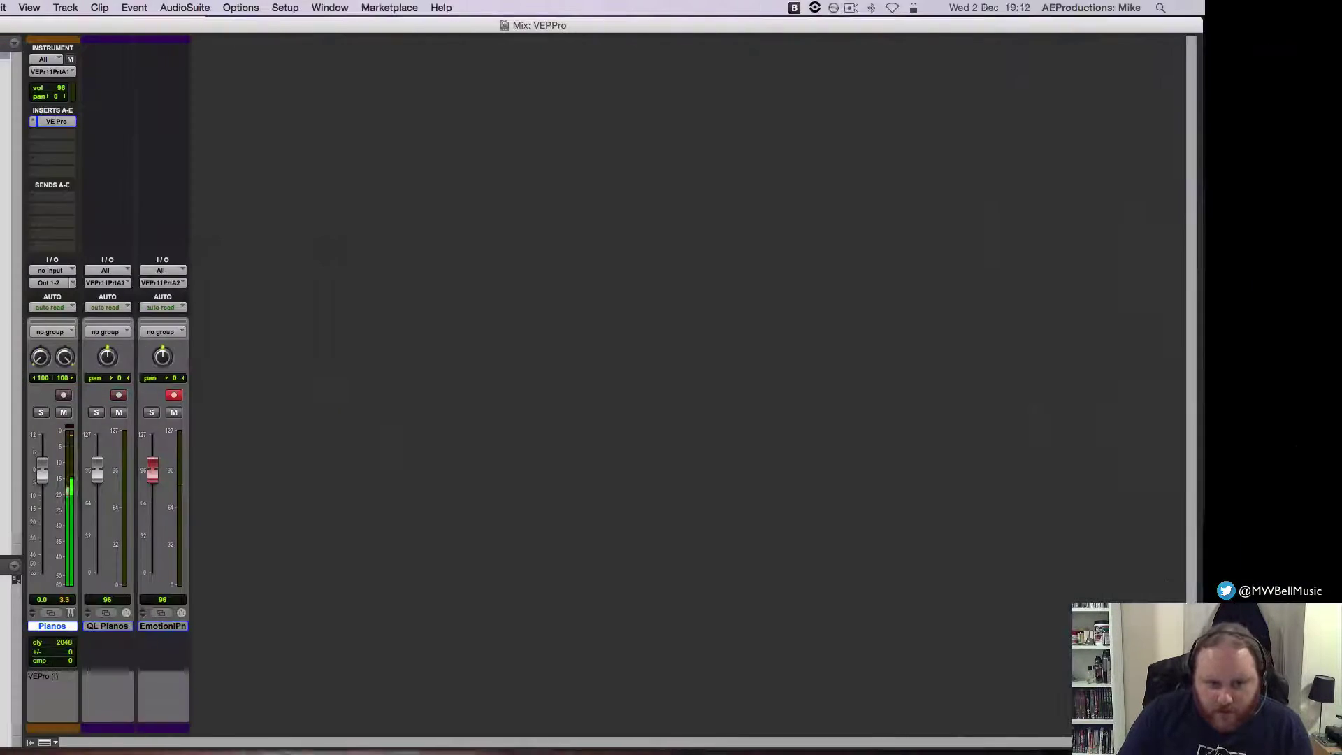
Switch to Pro Tools, record-arm the QL Pianos and Emotional Piano tracks in turn to play each, and leave both disarmed
key(super+Tab)
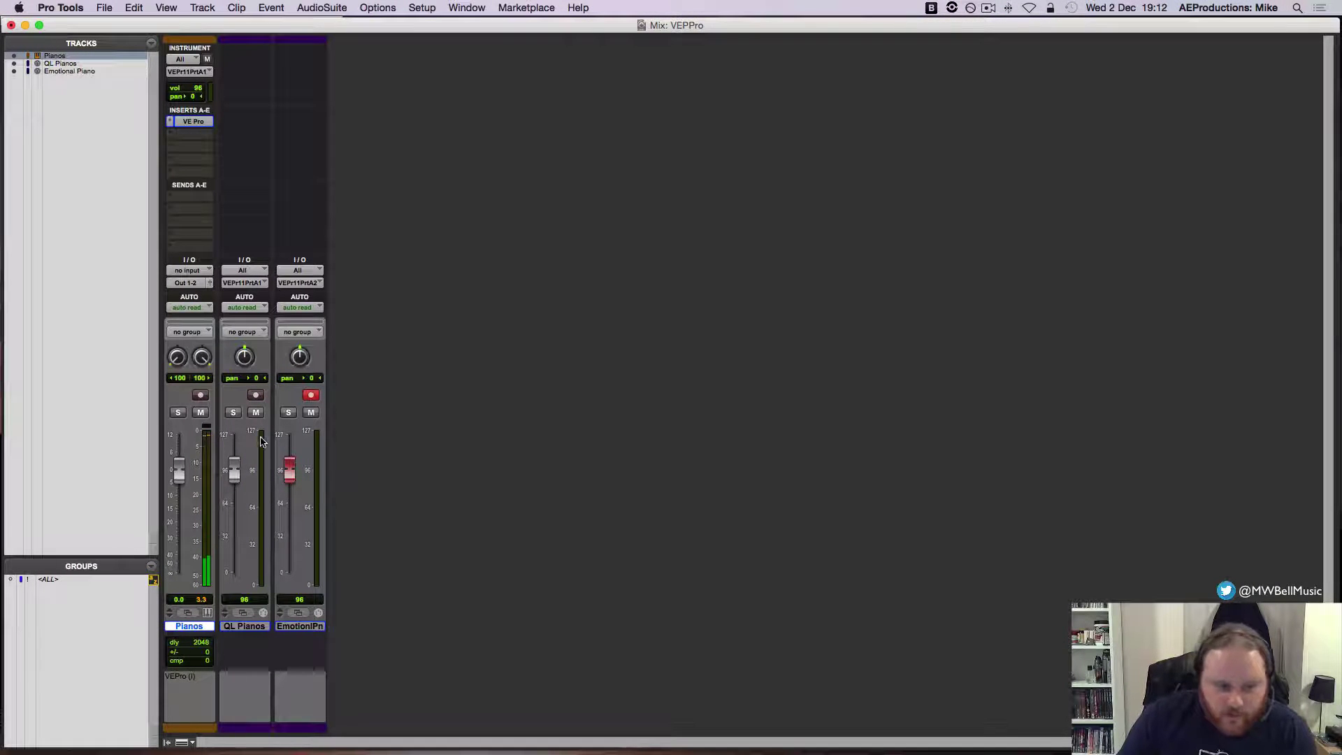
click(255, 395)
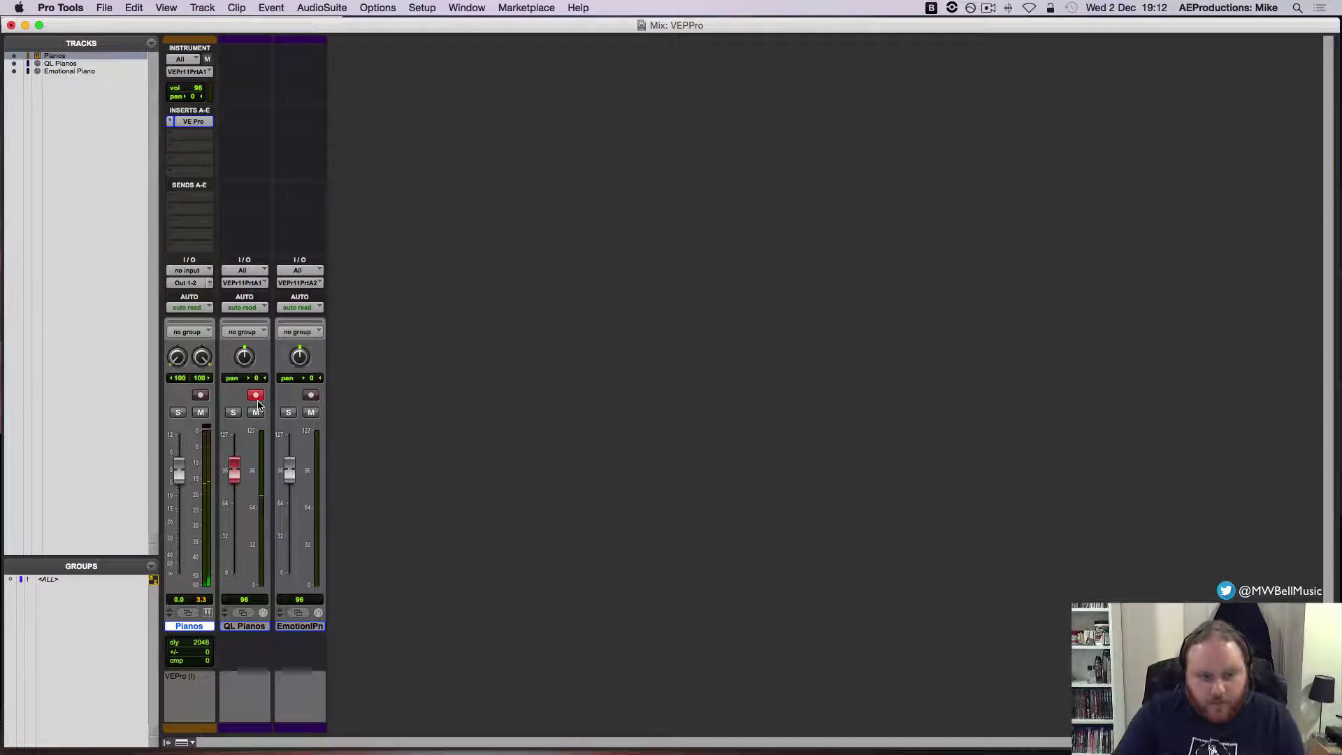
click(310, 396)
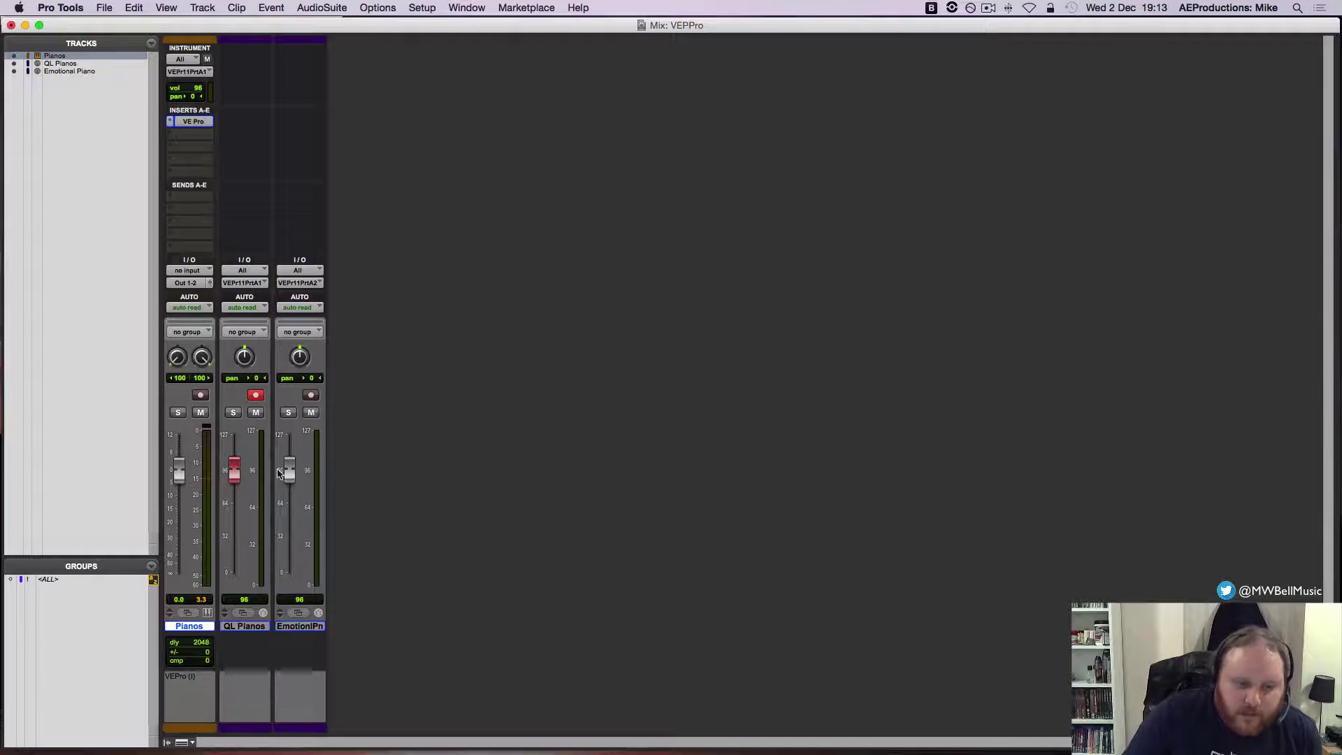
click(311, 395)
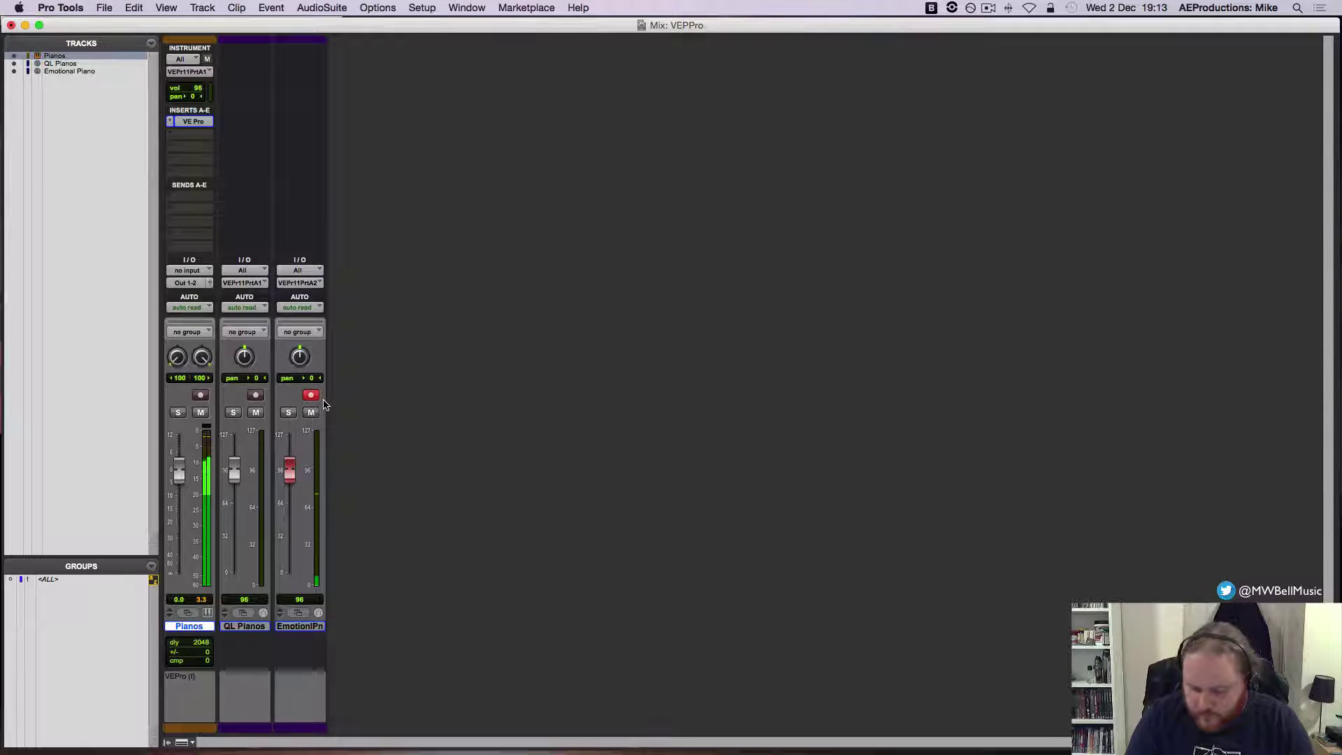
click(255, 395)
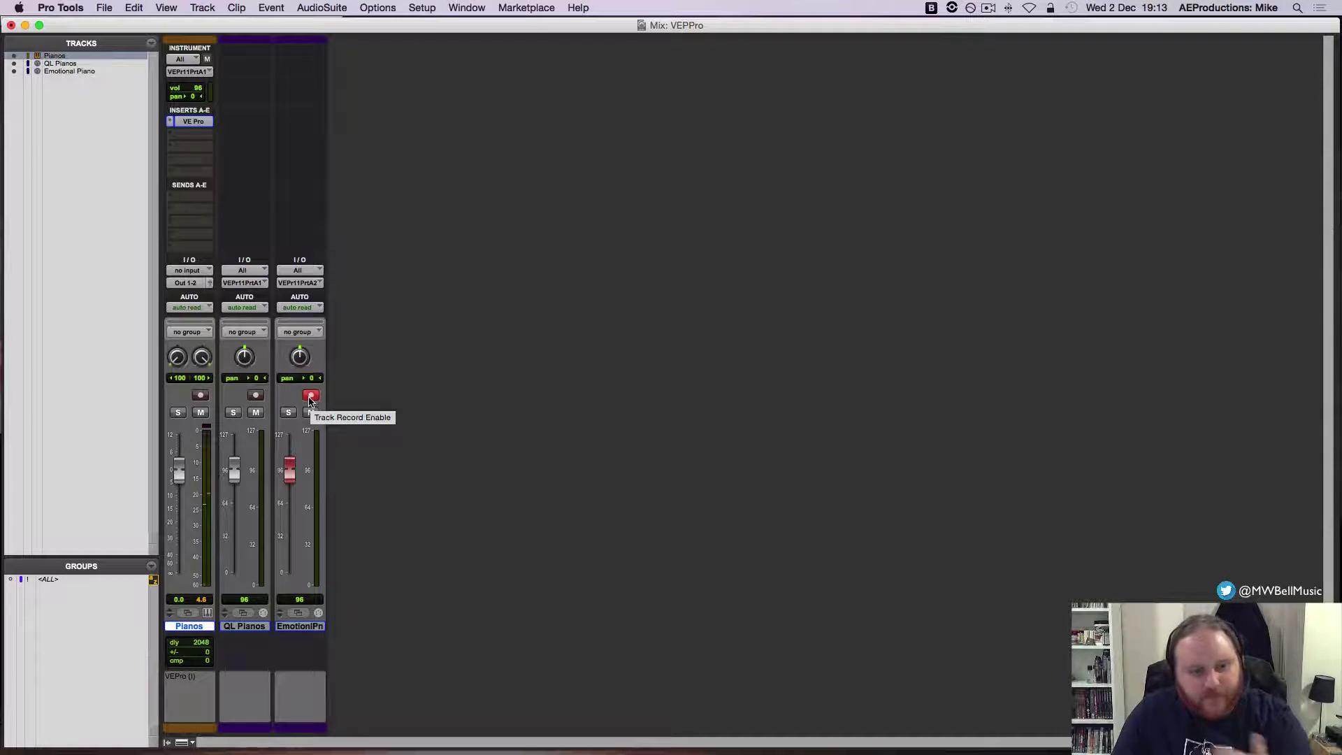
click(310, 398)
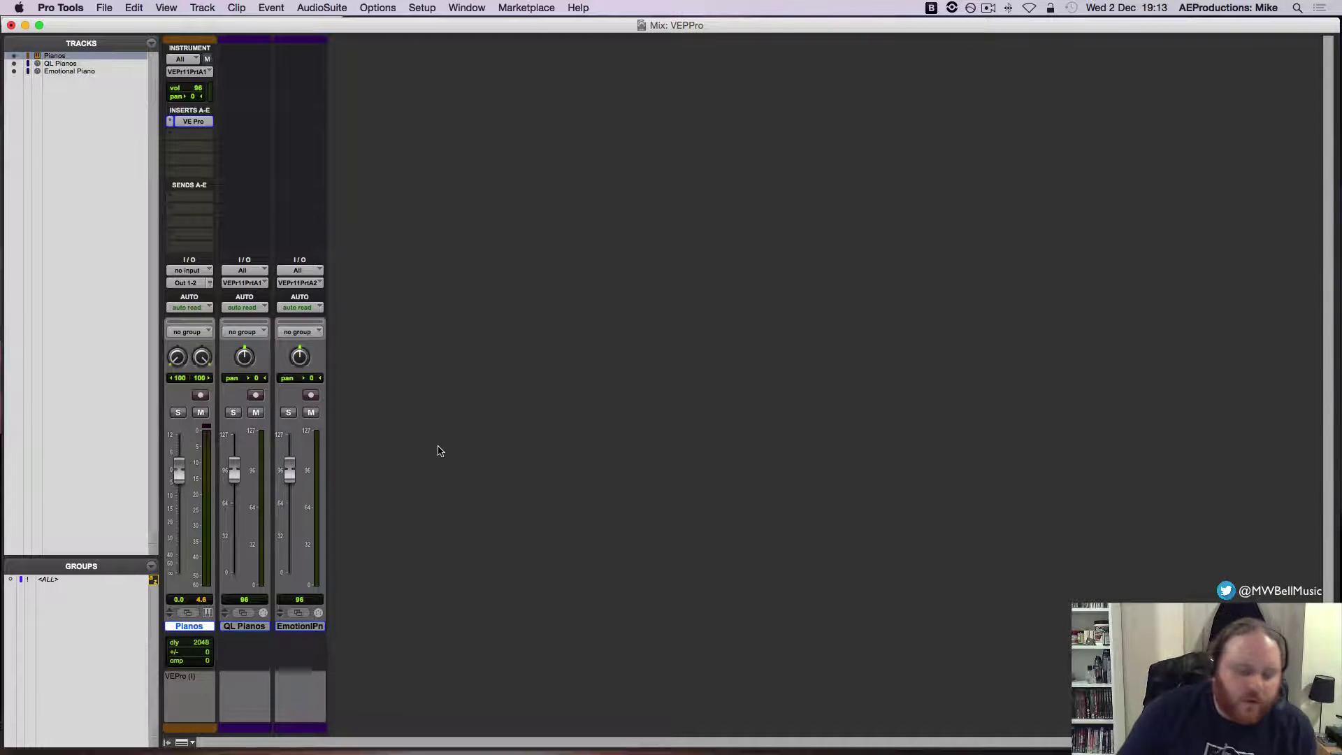
Record-arm QL Pianos, show the Play 1 instrument's Player view in the server's Pianos instance, and return to the Pro Tools mixer
key(ctrl+Right)
key(ctrl+Left)
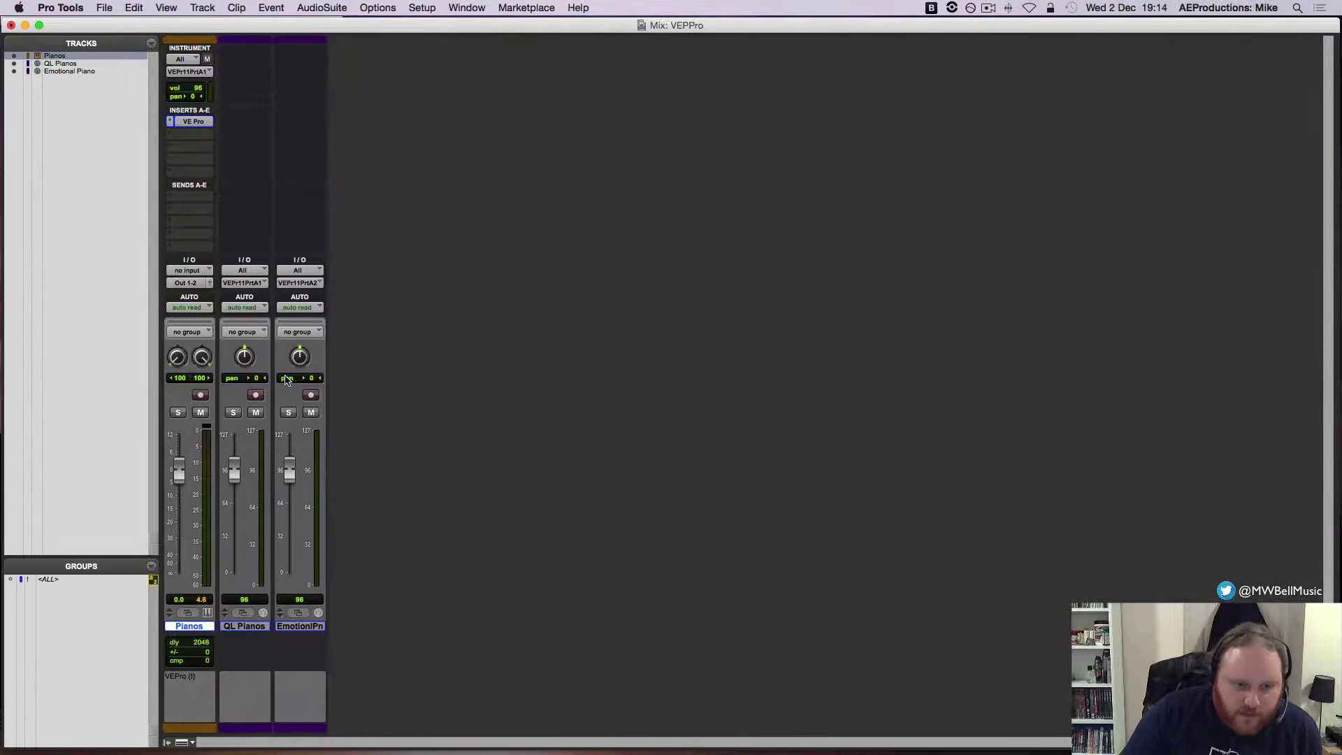
click(256, 395)
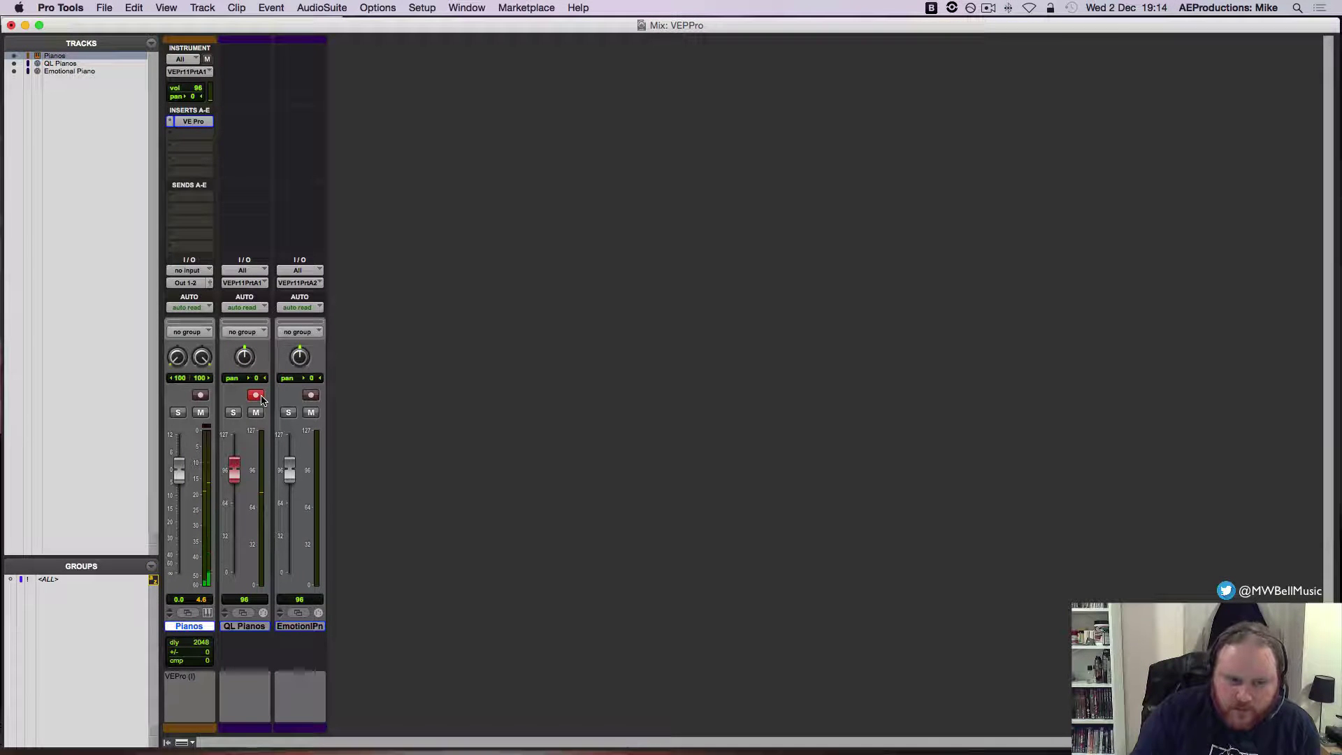
key(ctrl+Left)
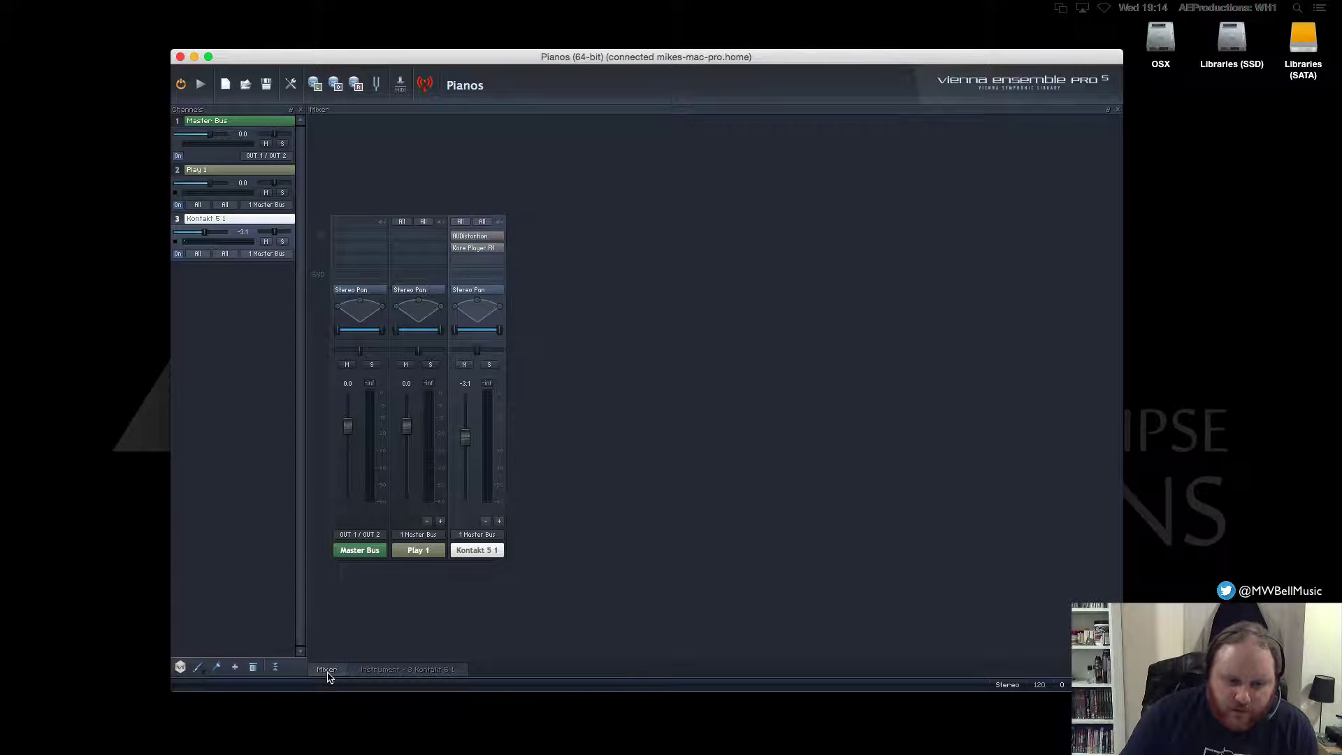
double_click(404, 552)
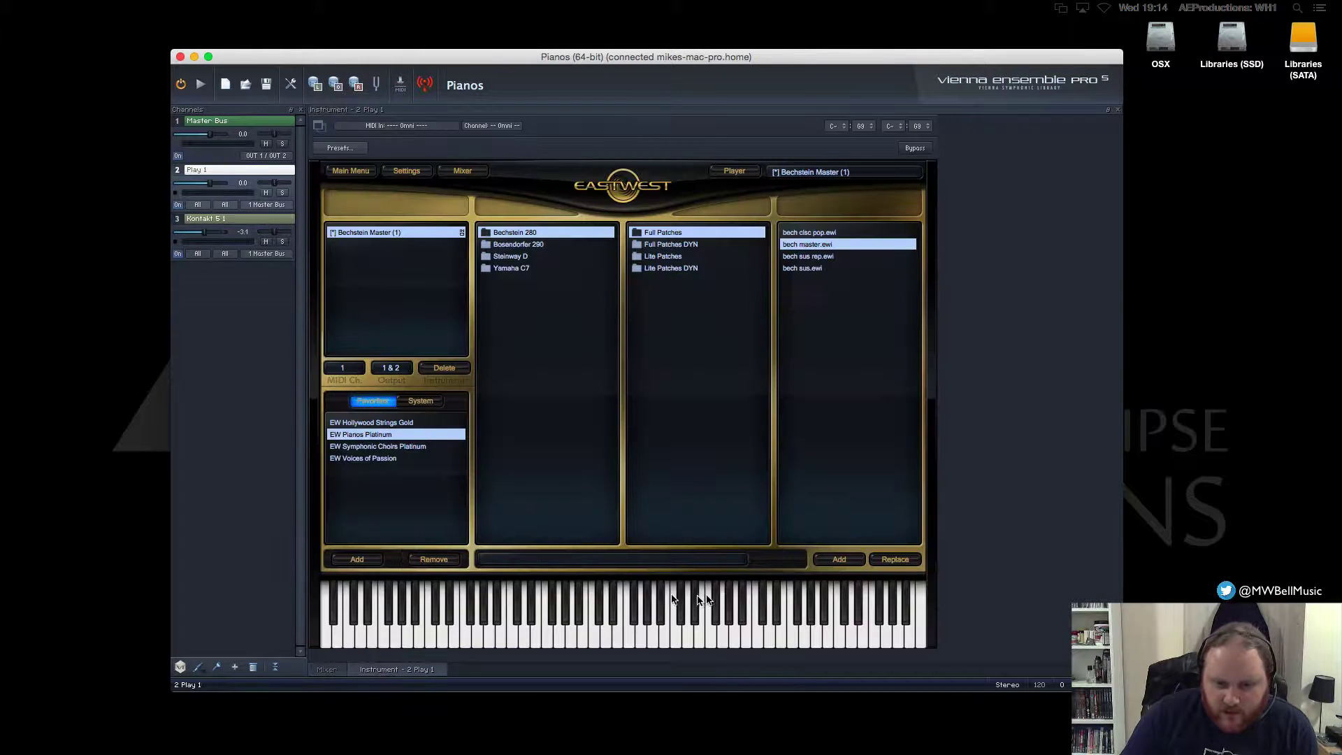
click(739, 172)
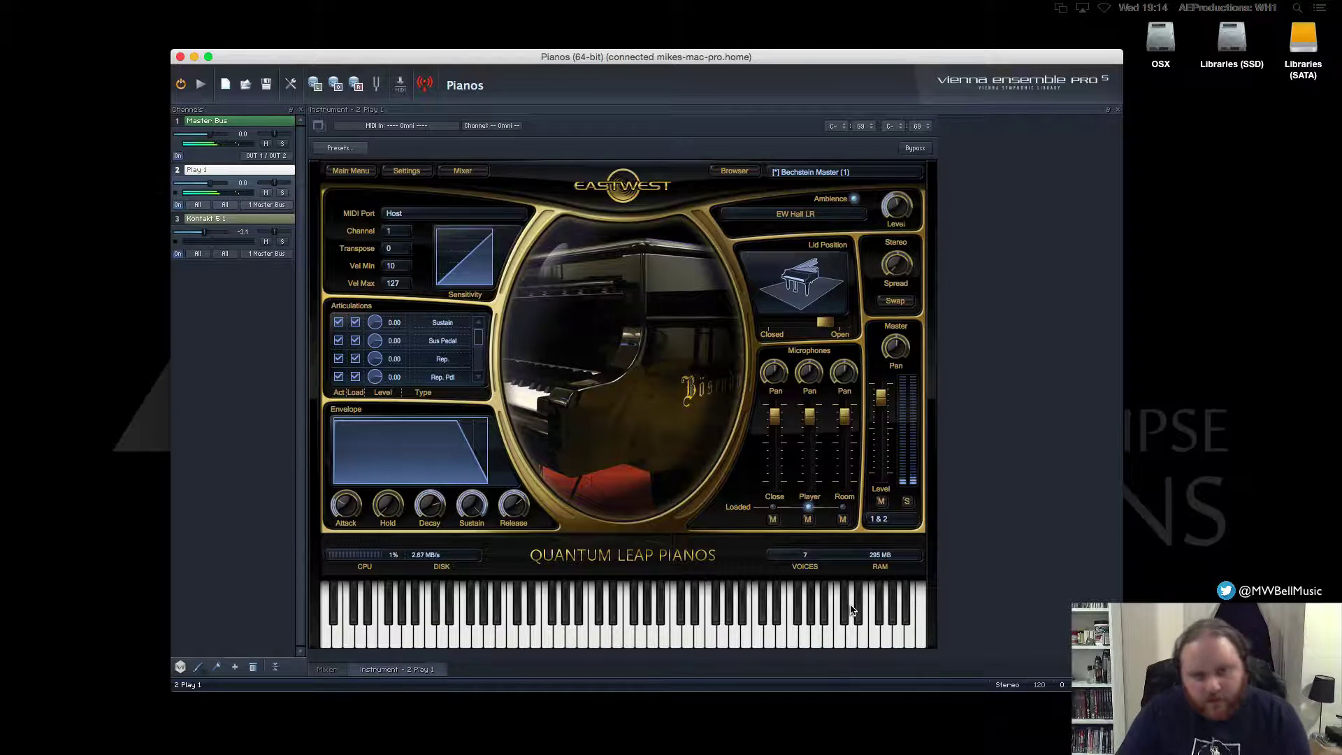
key(ctrl+Left)
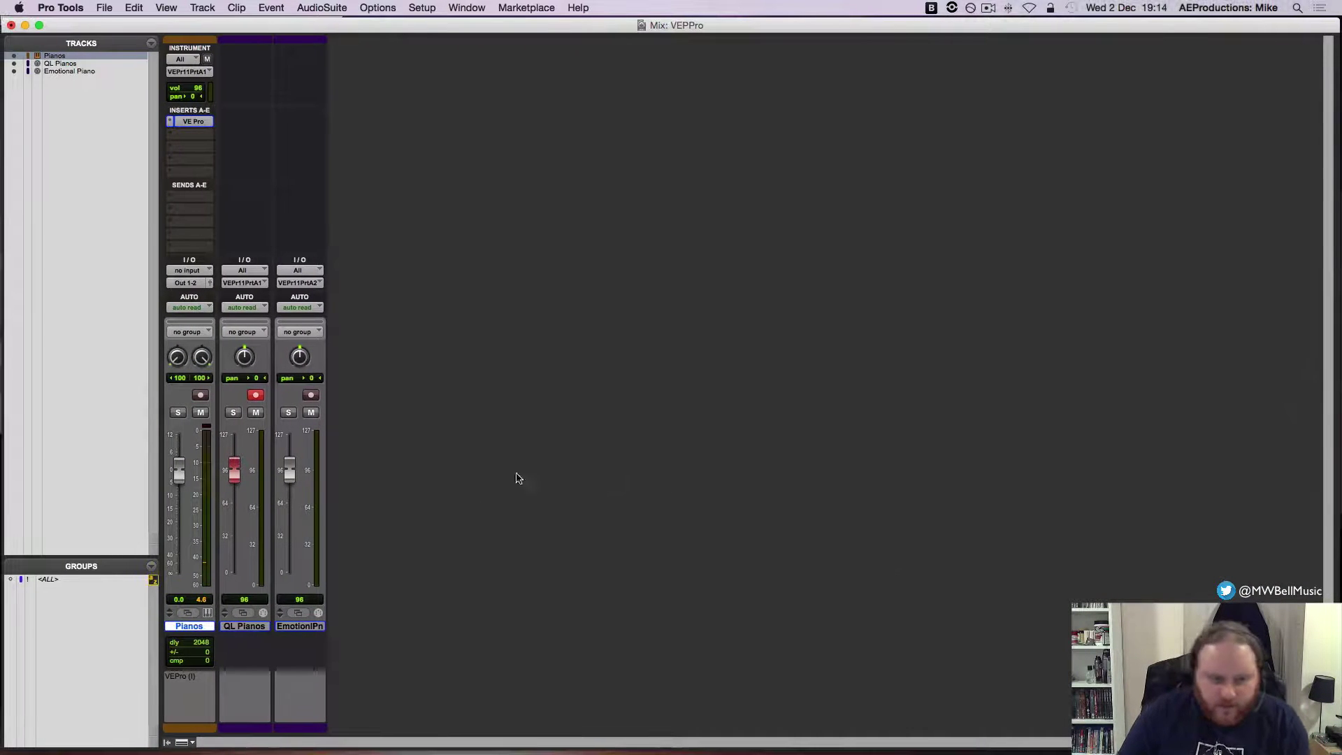
Show the Edit window and record a MIDI part of about six bars on the QL Pianos track from the session start
key(super+equal)
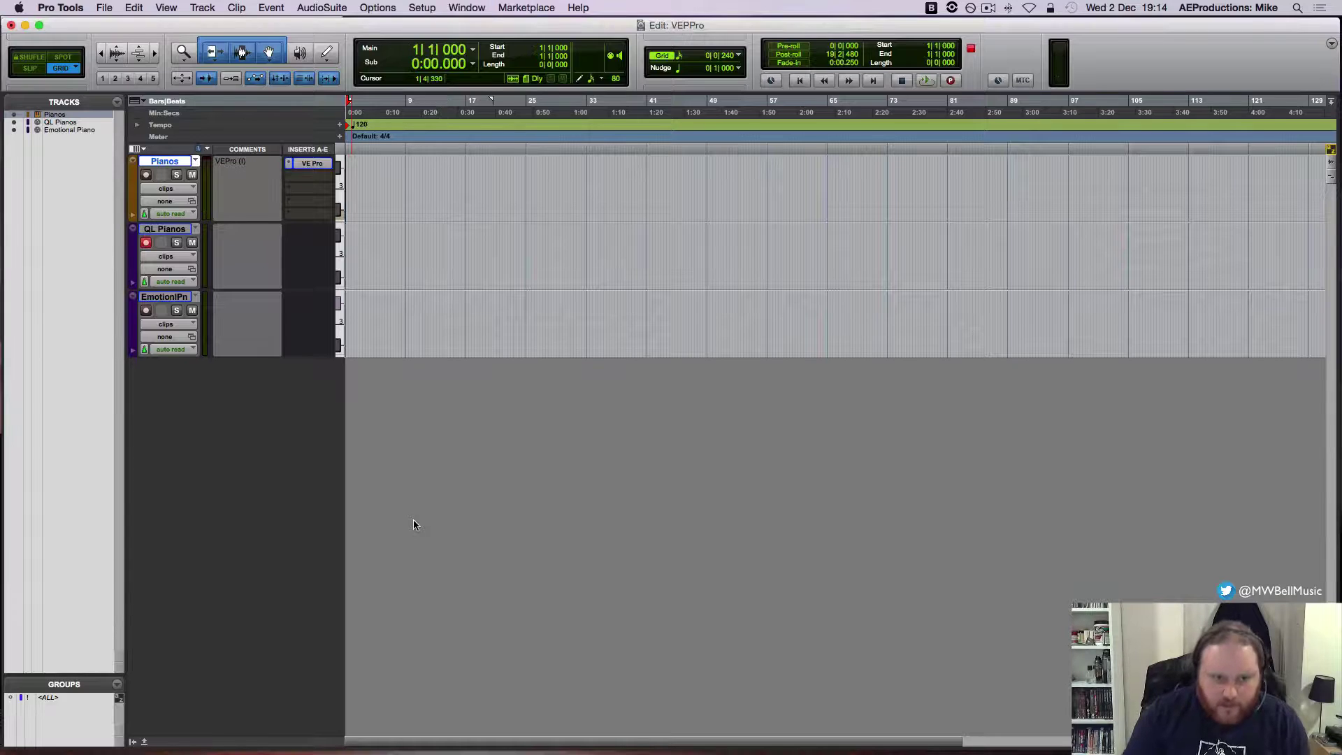
key(super+space)
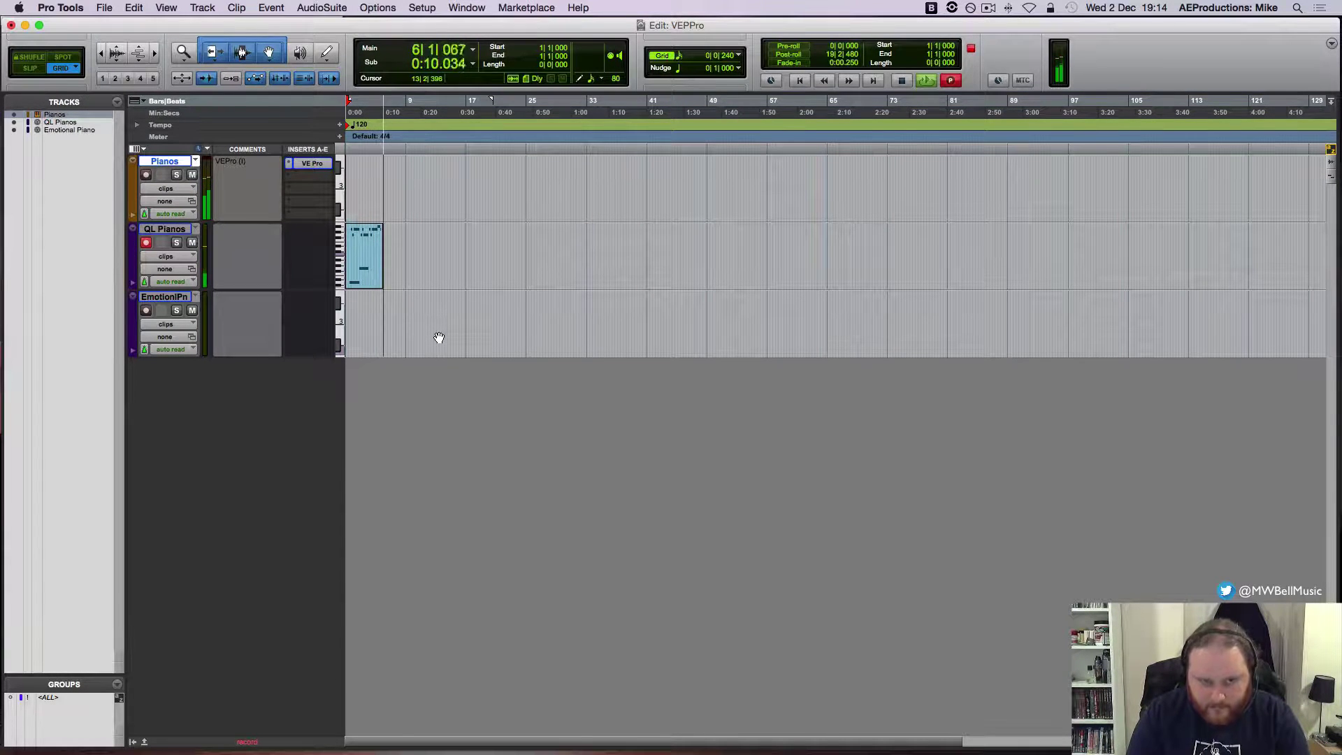
key(space)
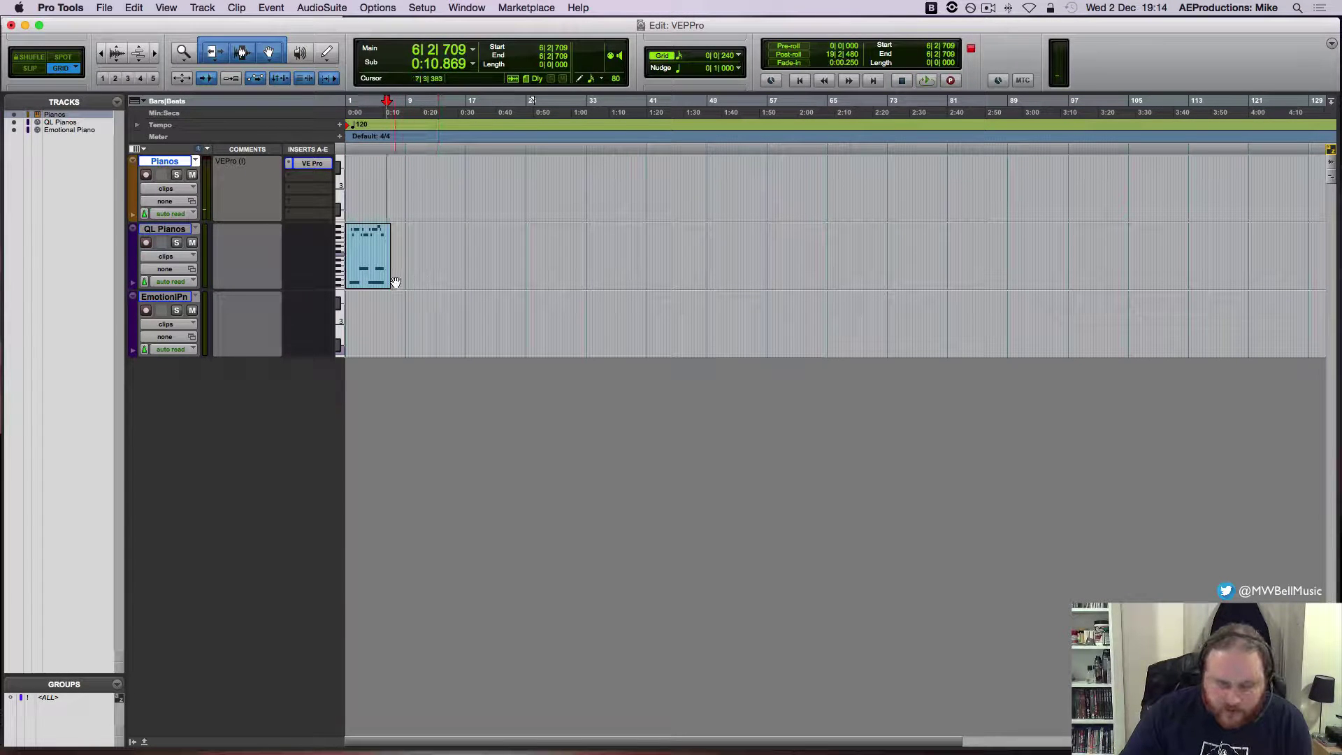
Set the latency of the Pianos track's VE Pro server interface to 1 buffer and close the plug-in window
click(312, 165)
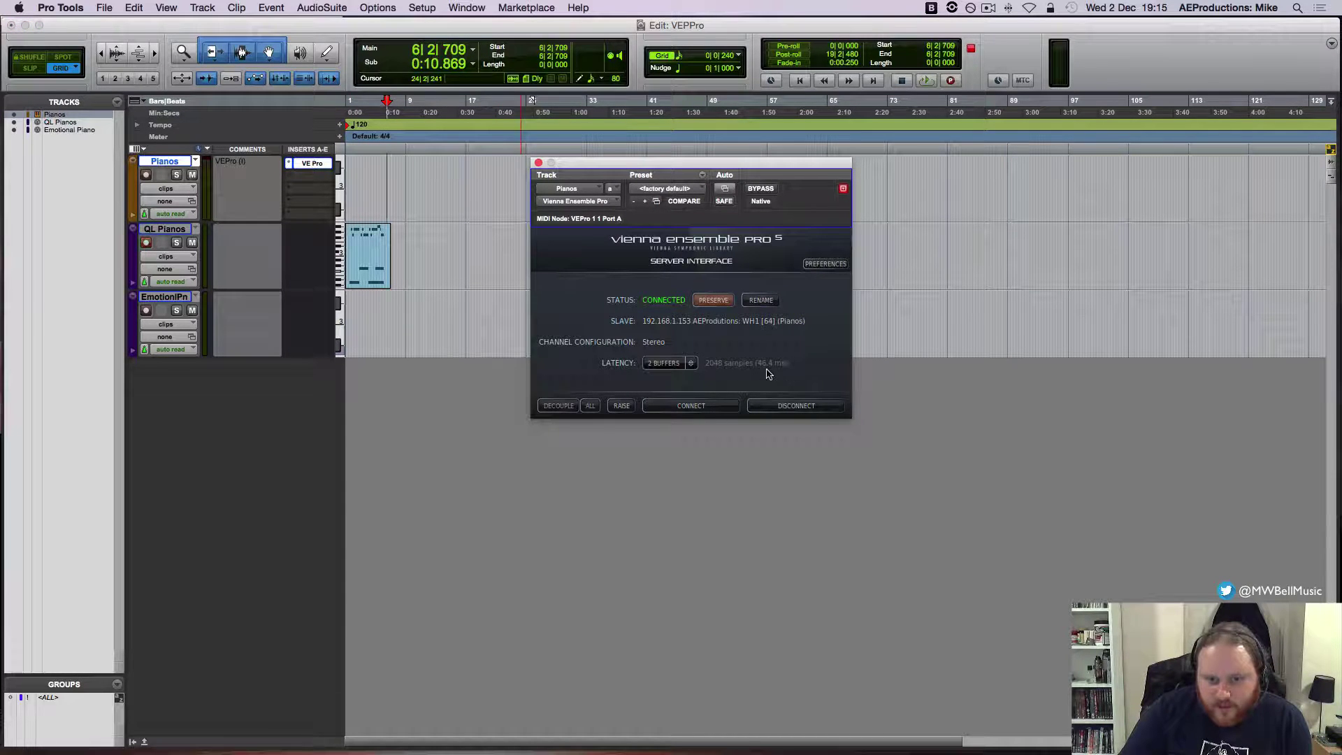
click(690, 366)
click(691, 366)
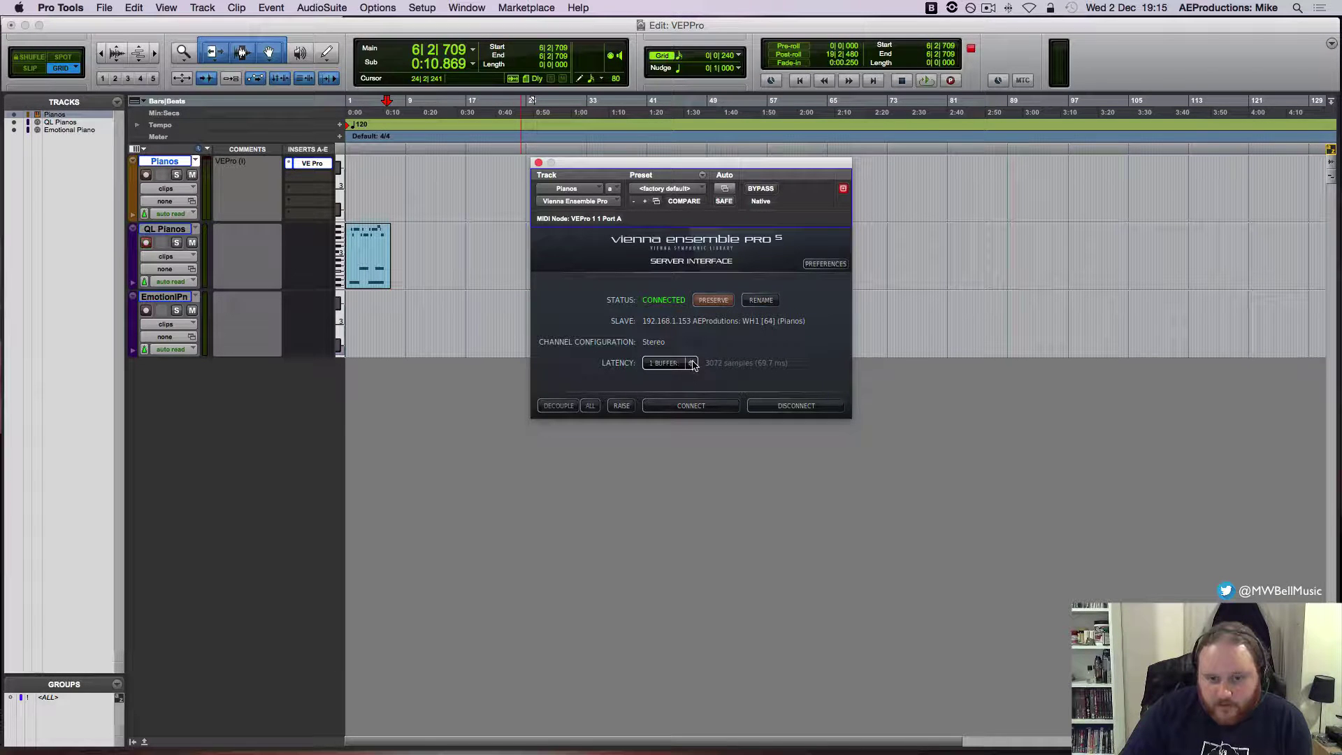
click(691, 365)
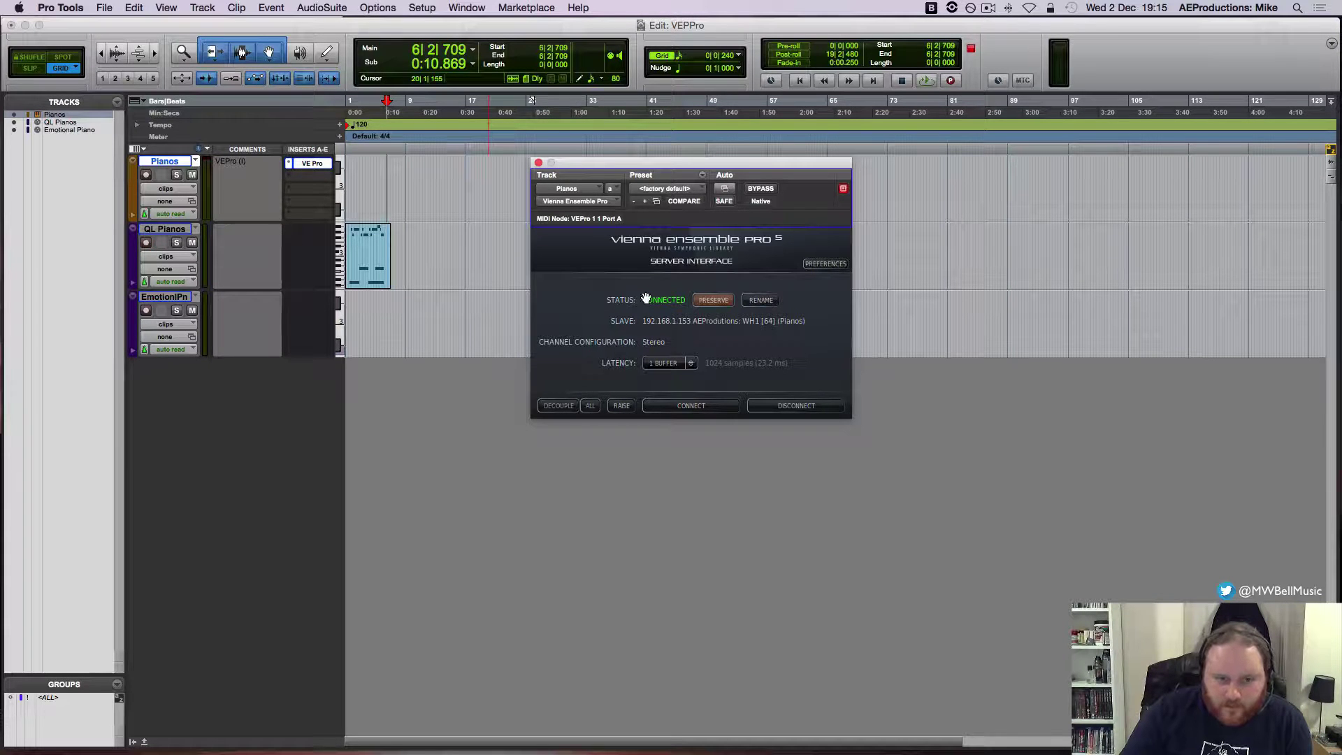
click(538, 162)
Play the recorded QL Pianos clip from the session start, stopping near the clip's end
key(Return)
key(space)
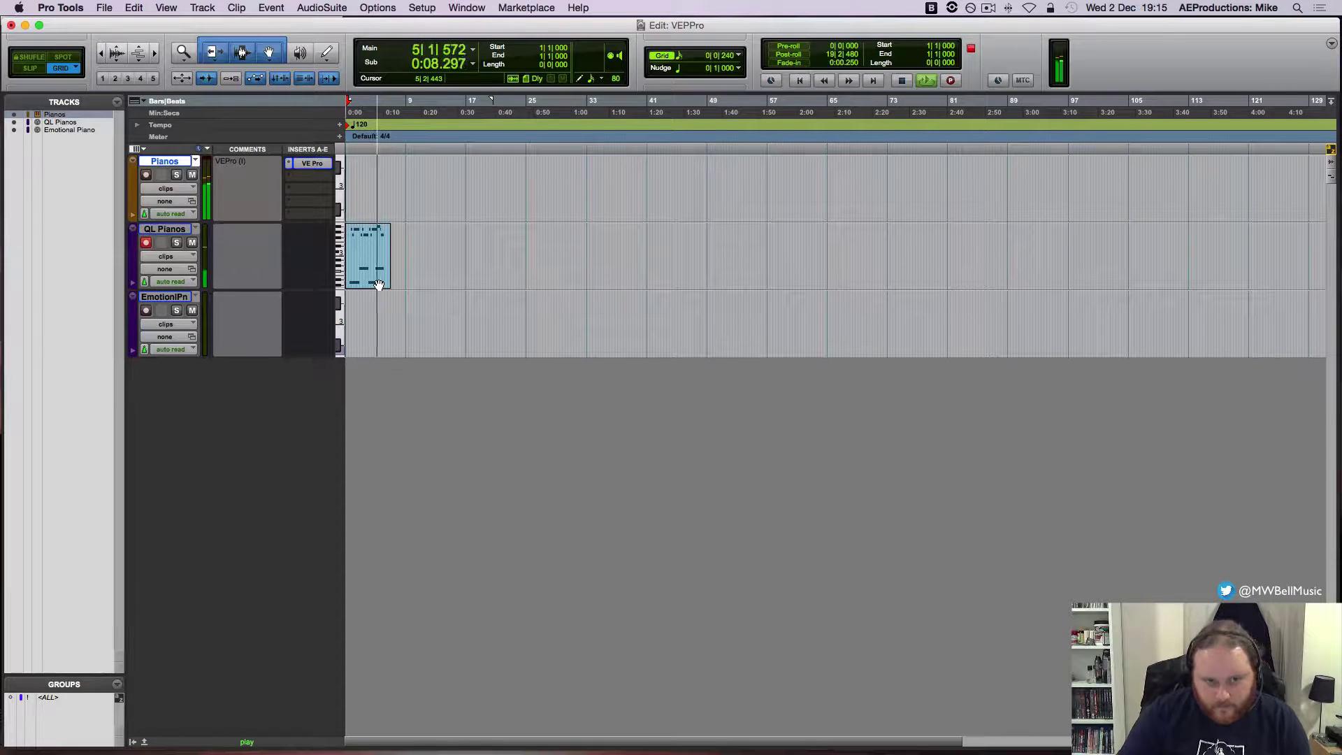
key(space)
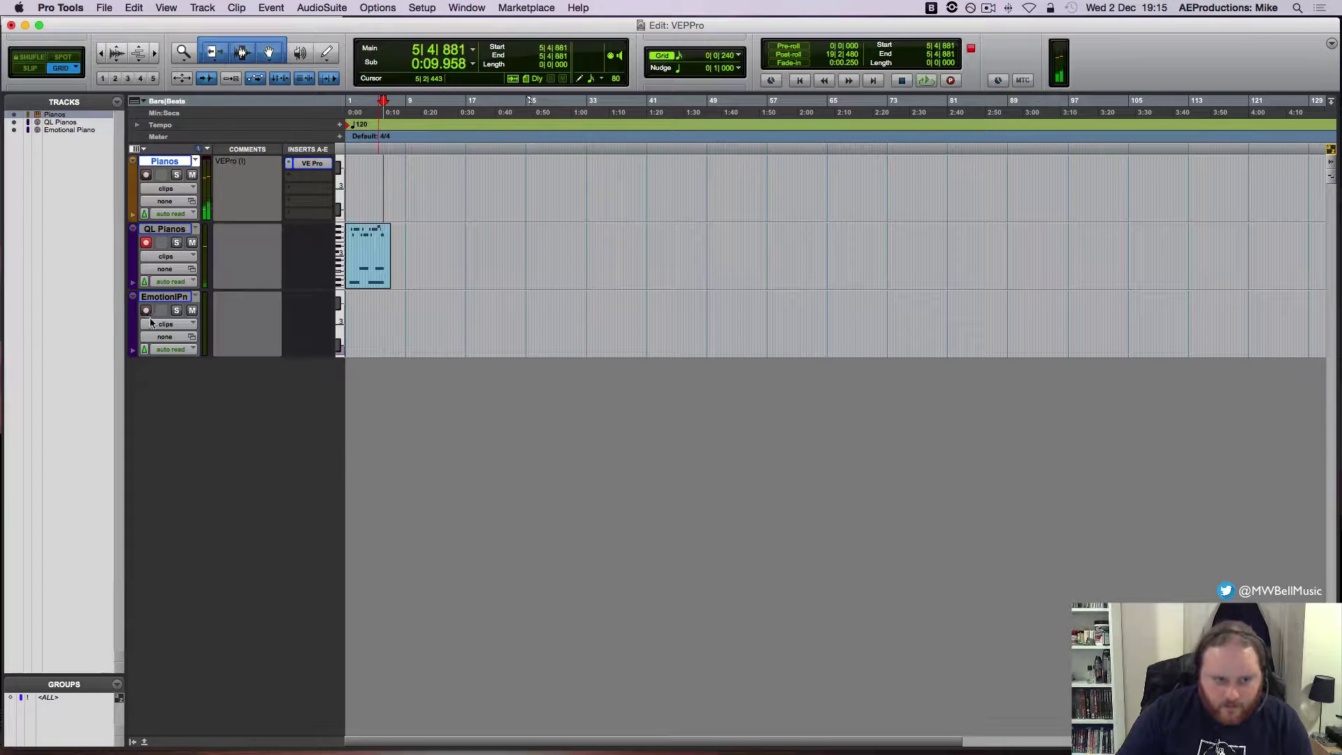
Record-arm Emotional Piano, run playback from the start to play along with the QL Pianos clip, and show the server's Pianos mixer
click(147, 311)
key(Return)
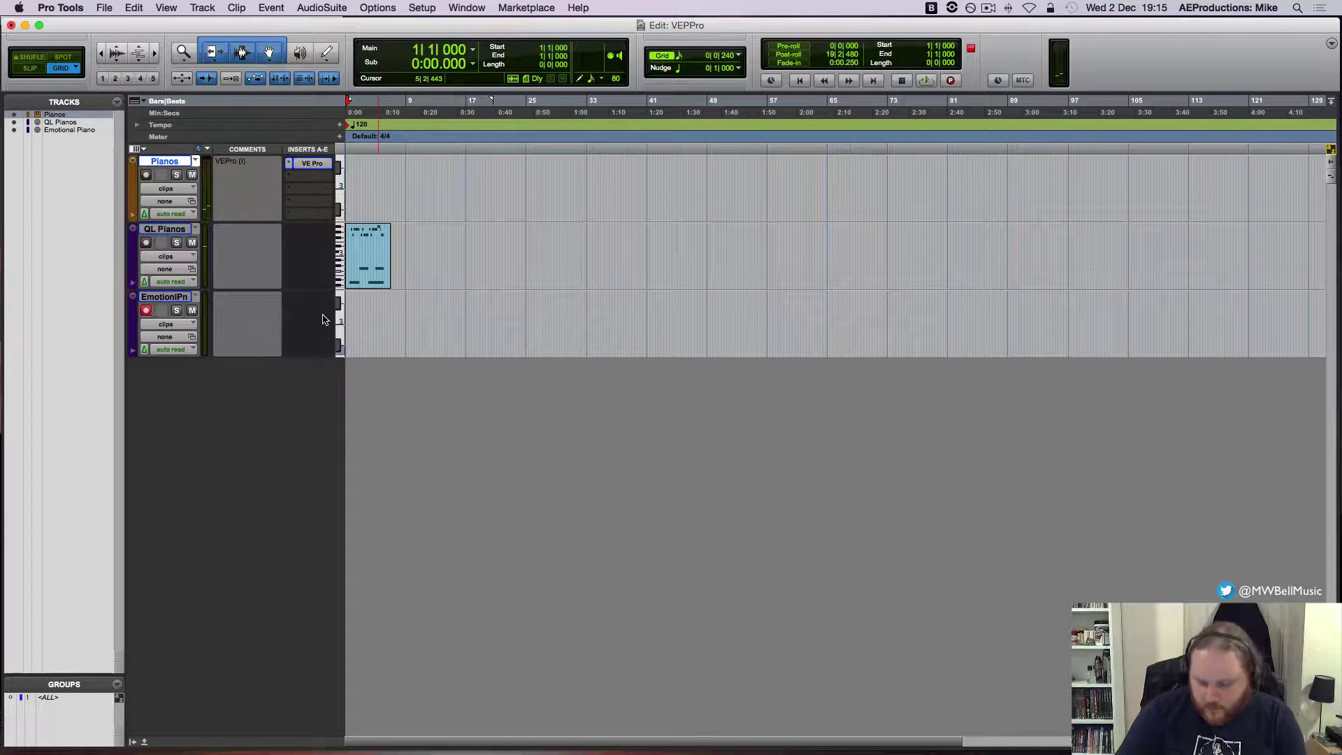
key(space)
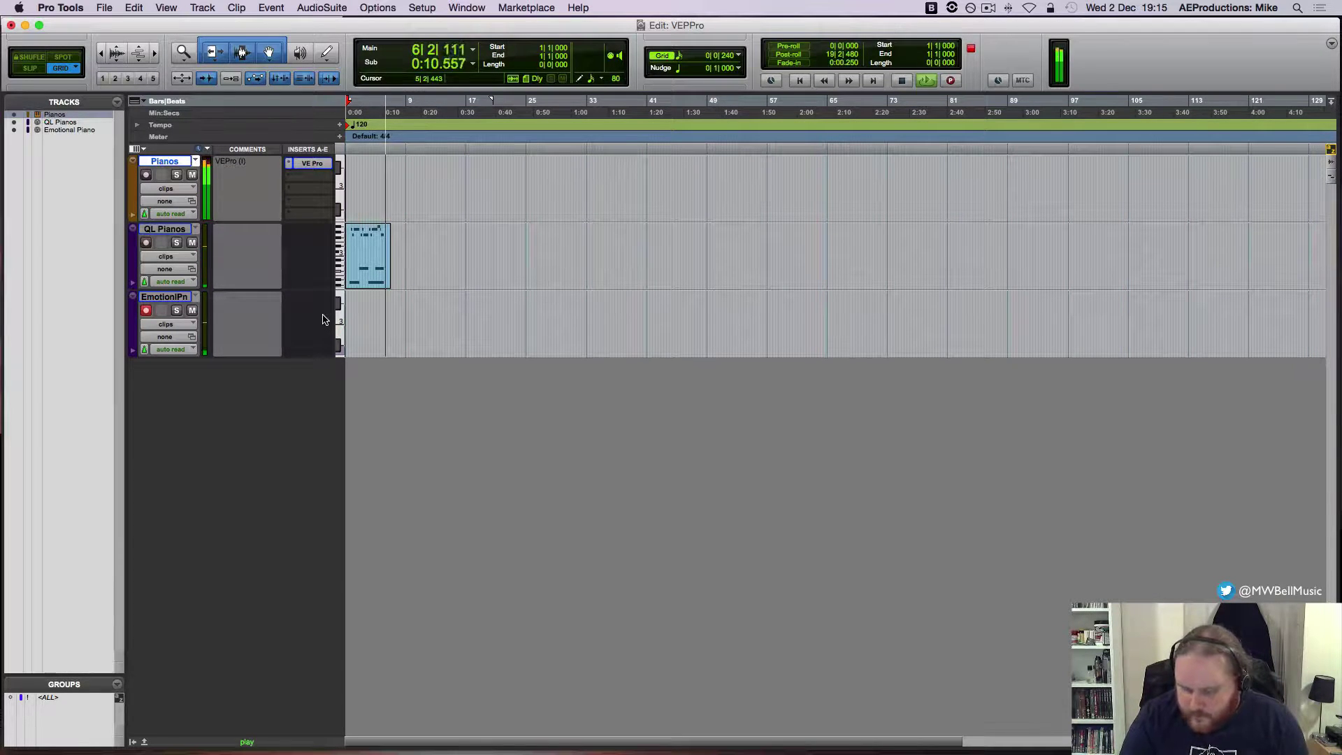
key(space)
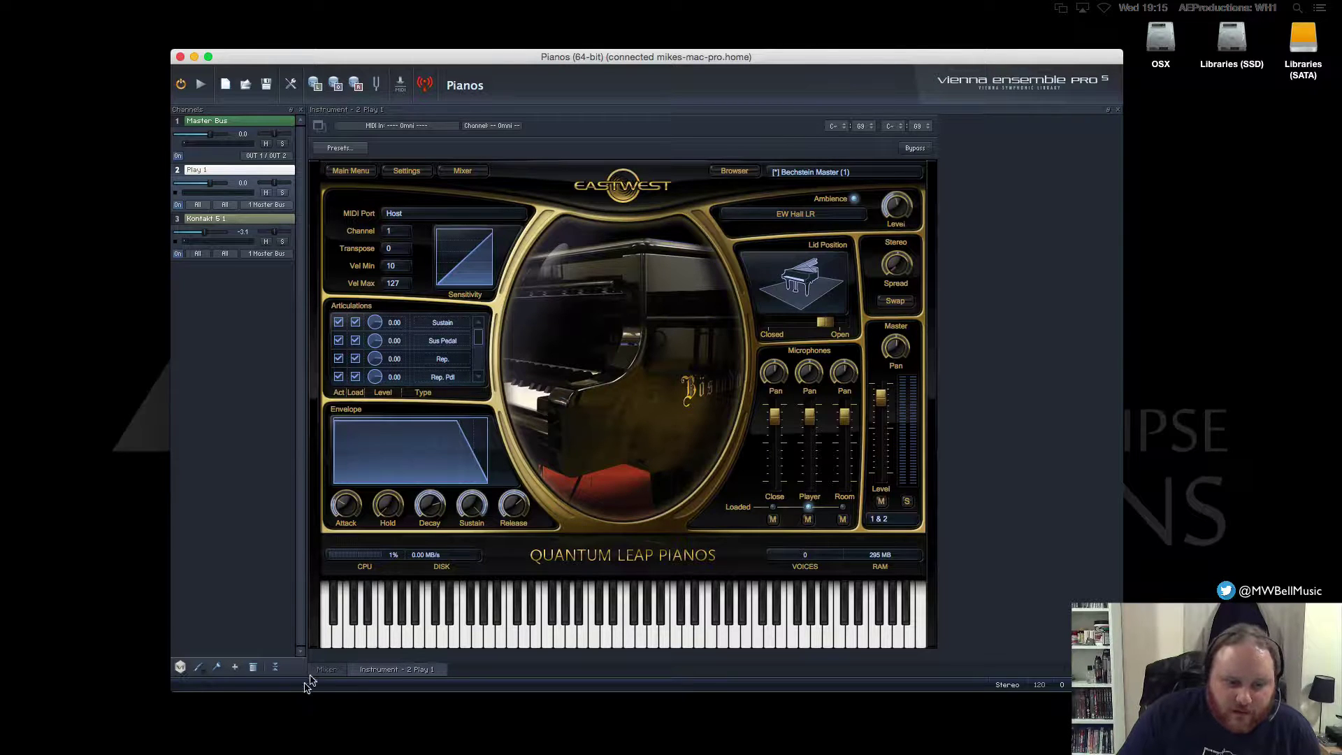
click(326, 669)
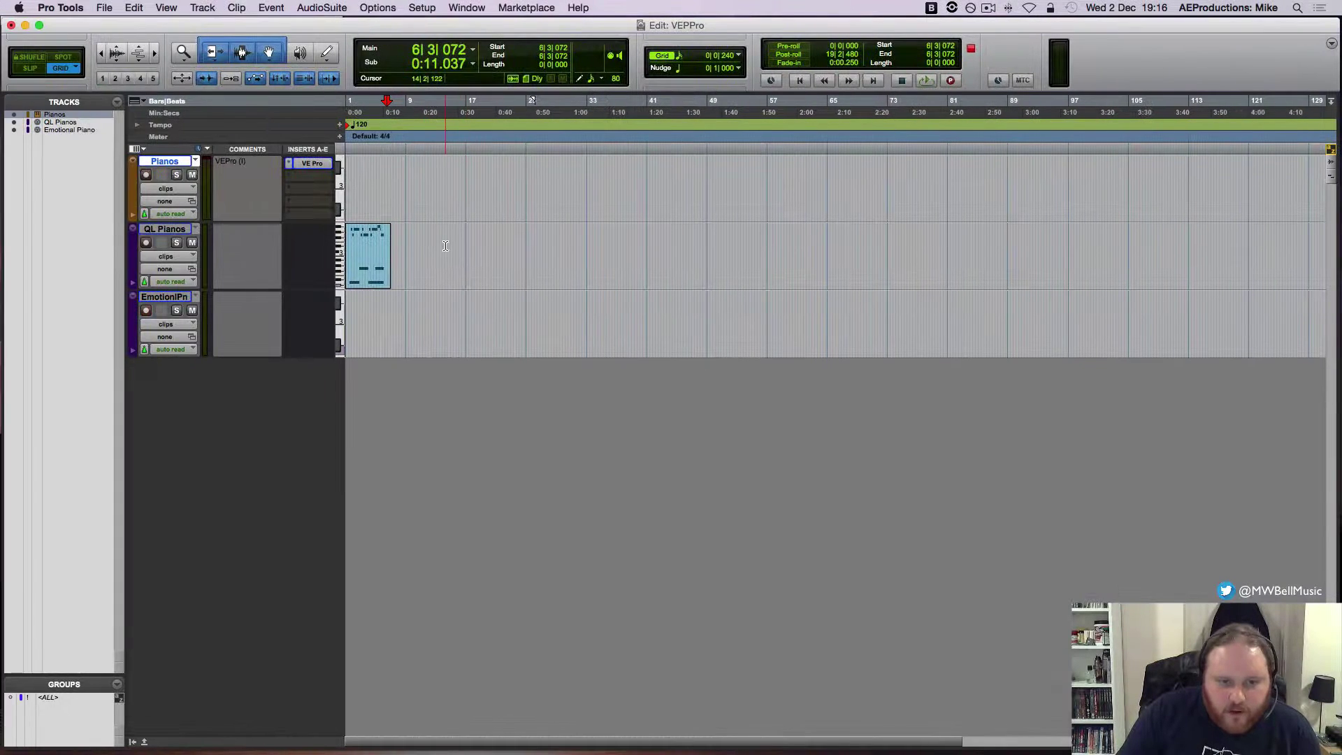
click(244, 245)
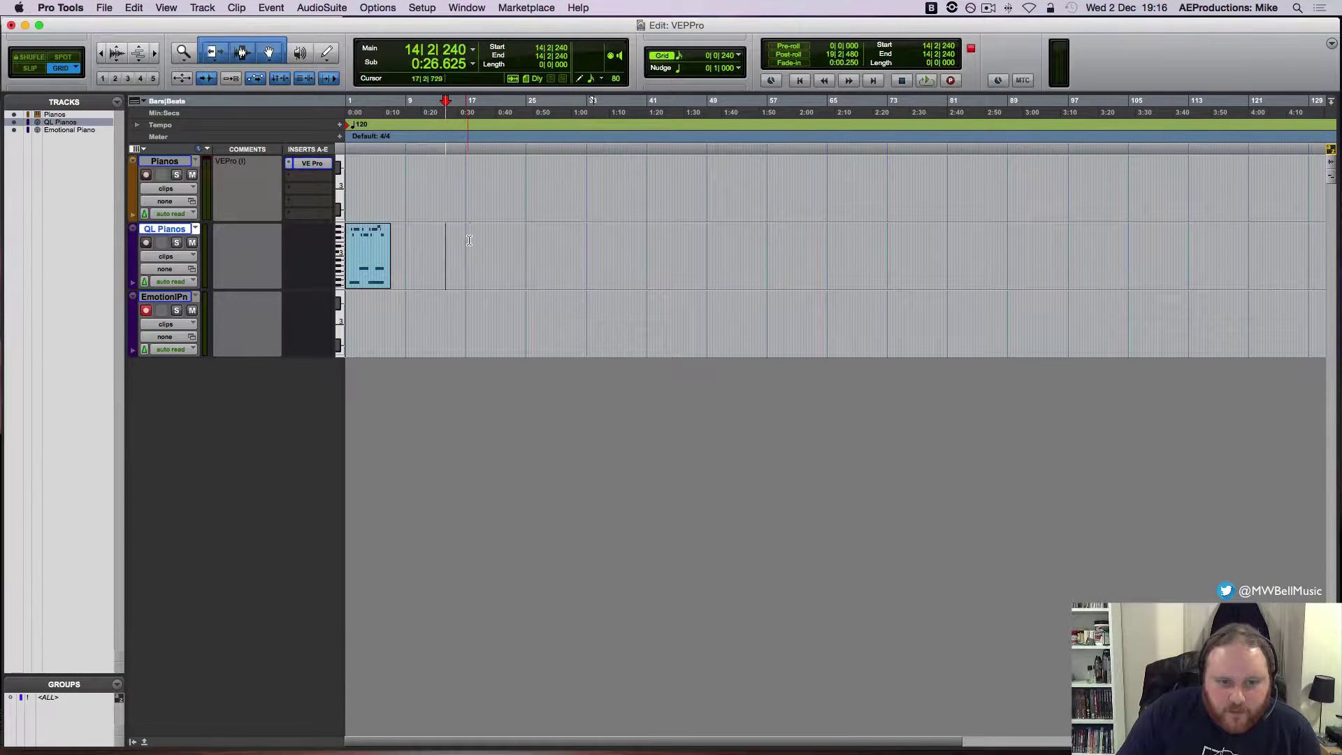
click(264, 245)
click(504, 241)
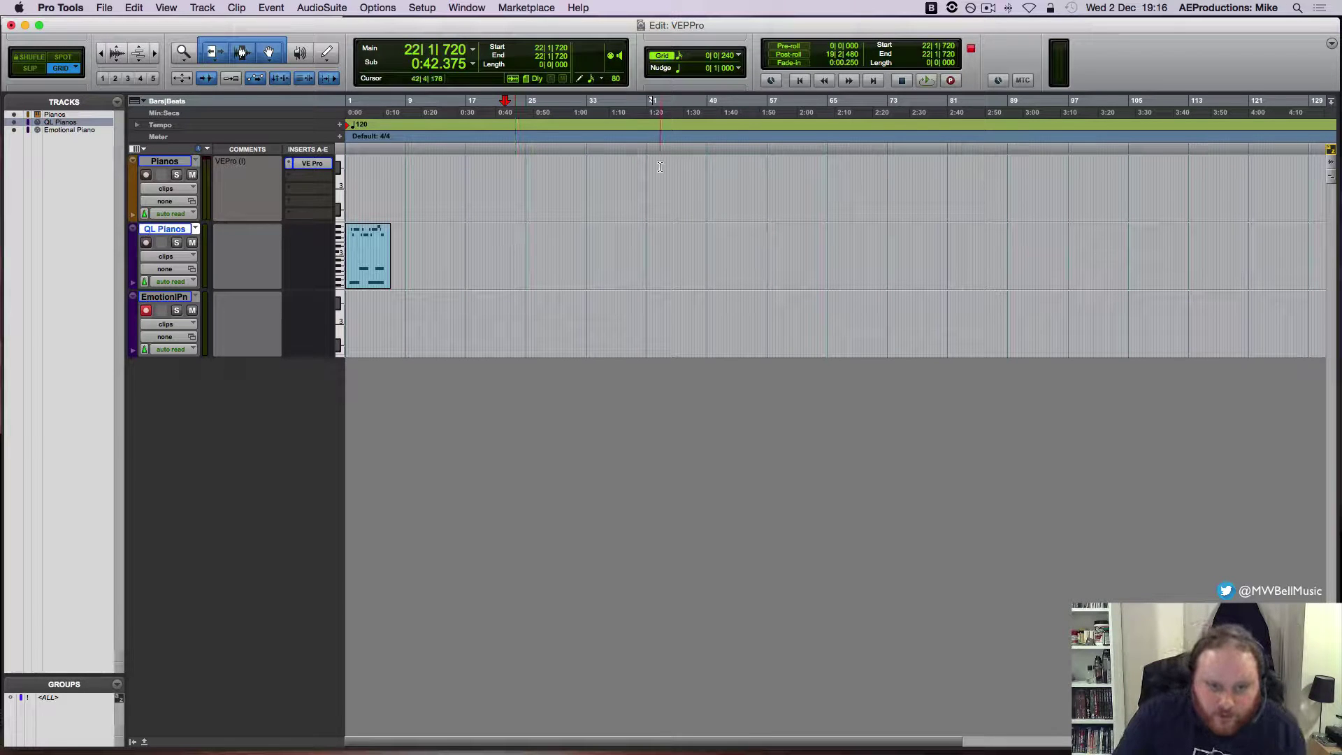
click(526, 237)
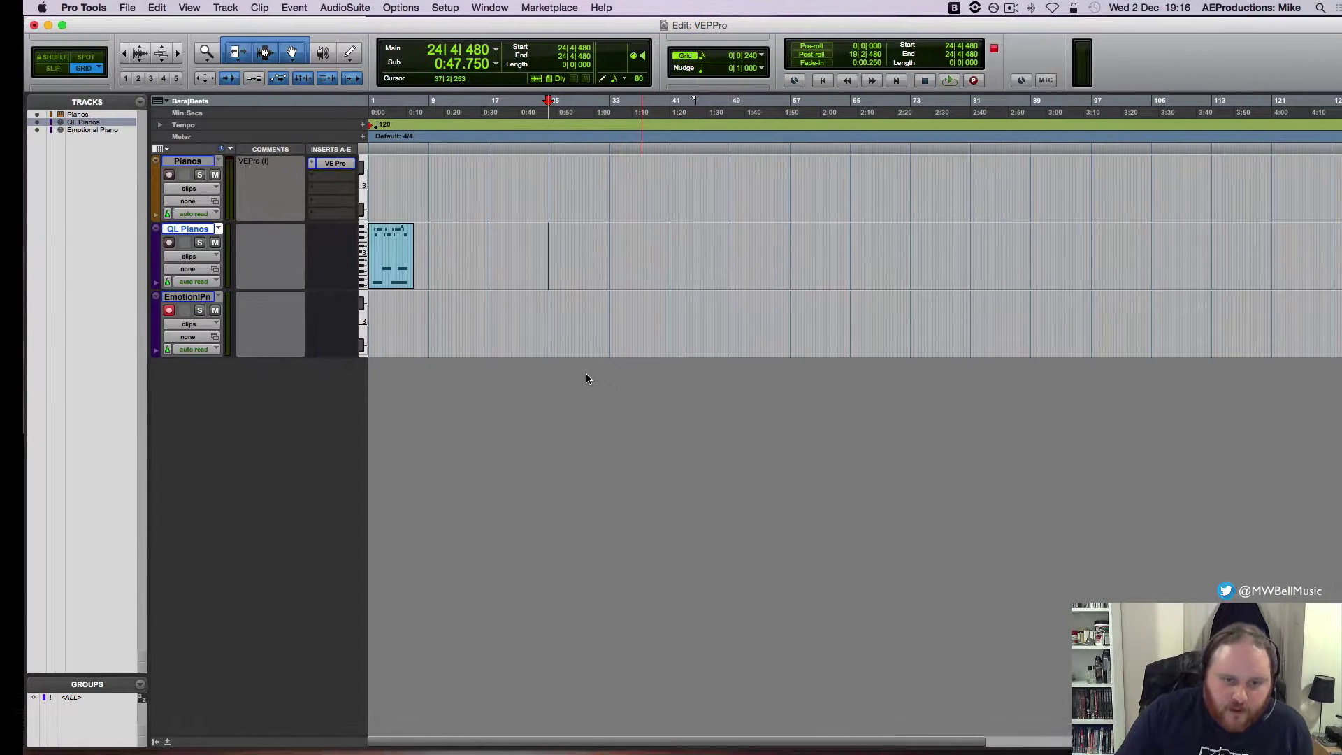
Switch to the server Mac, review Screen Sharing and File Sharing in System Preferences, close the window, and return to Pro Tools
key(ctrl+Right)
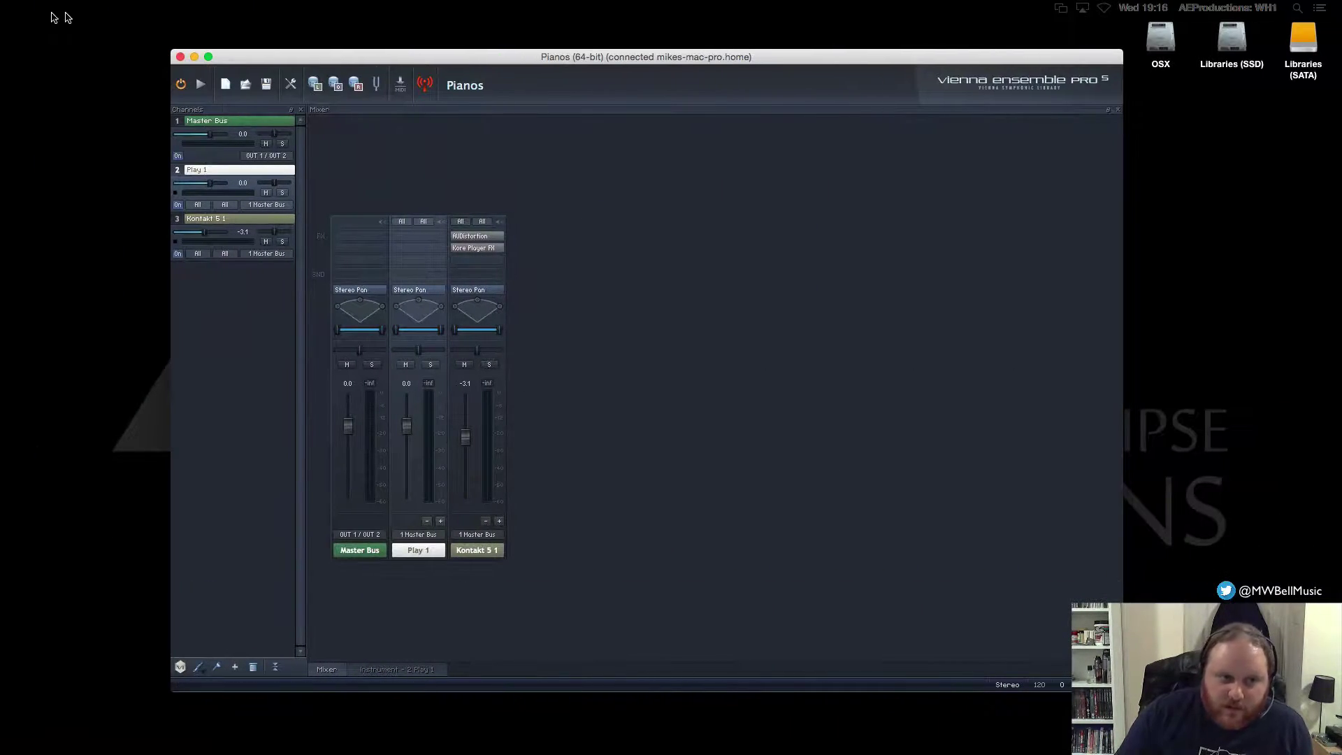
click(22, 11)
click(27, 47)
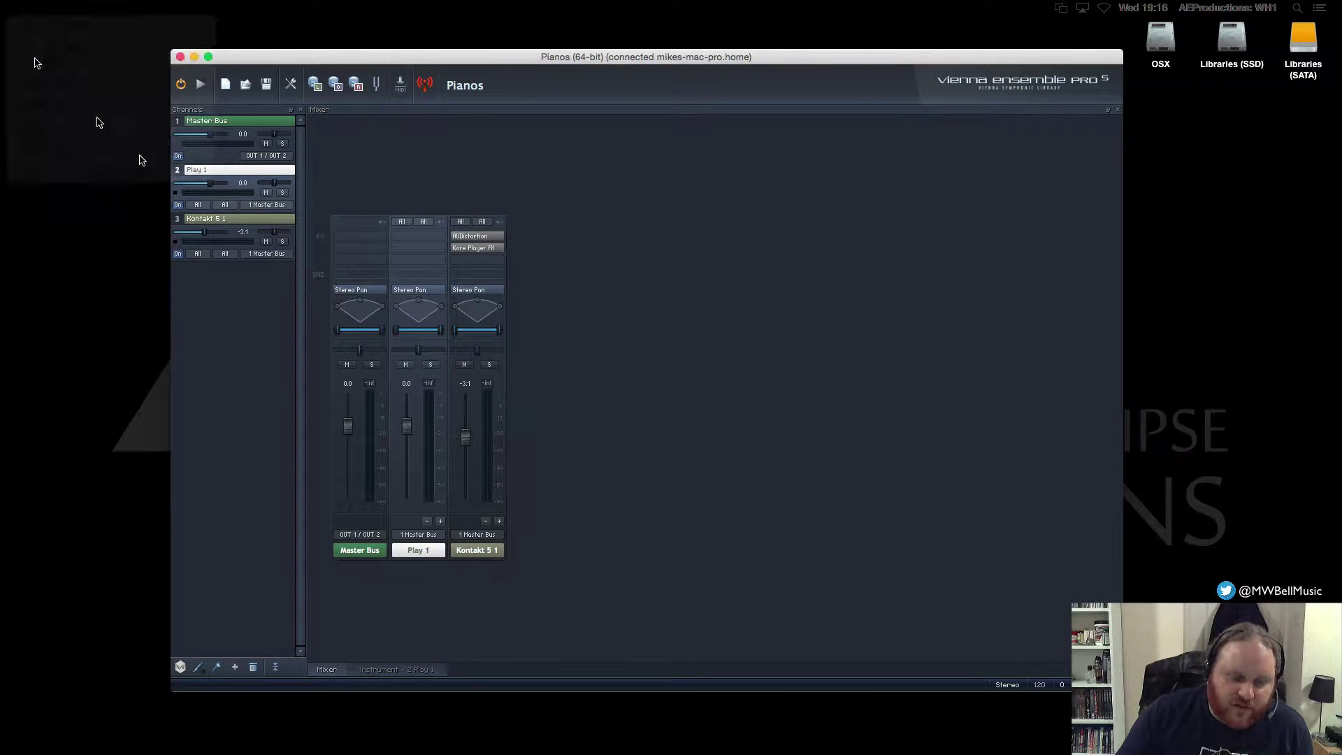
click(649, 283)
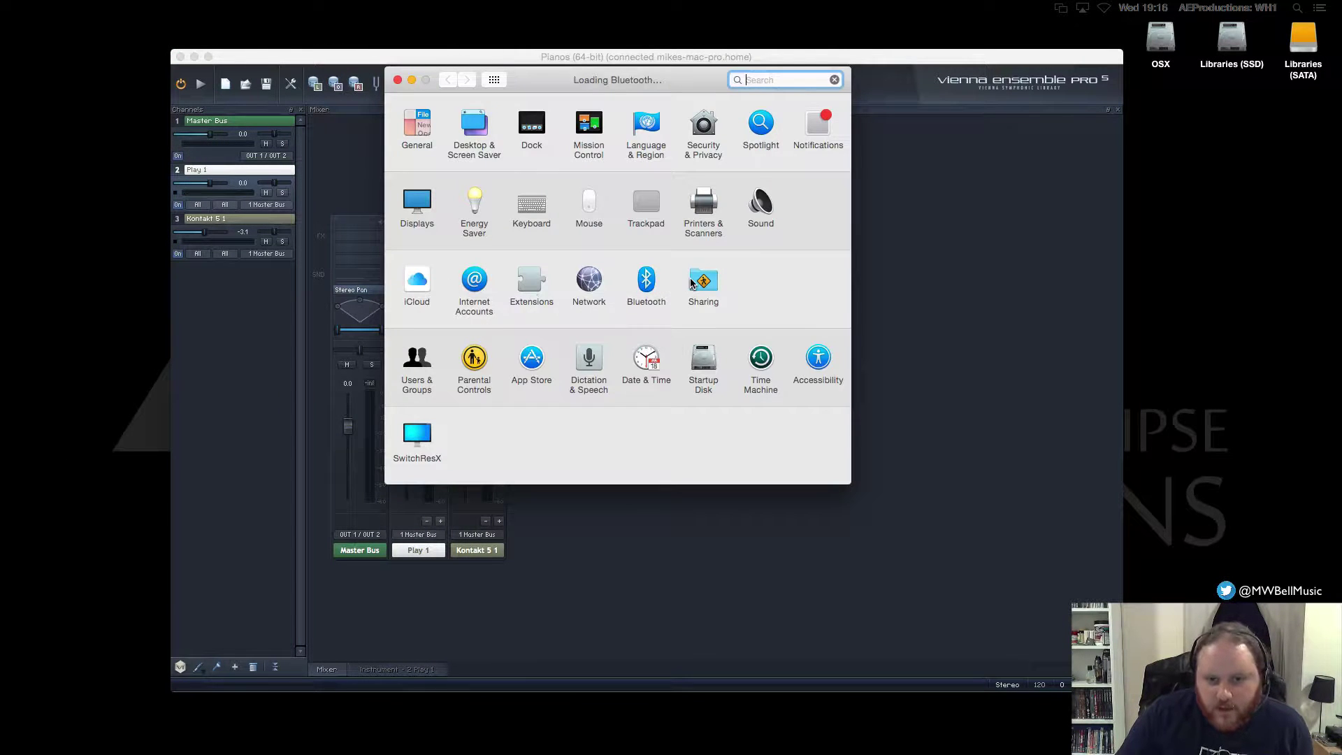
click(494, 80)
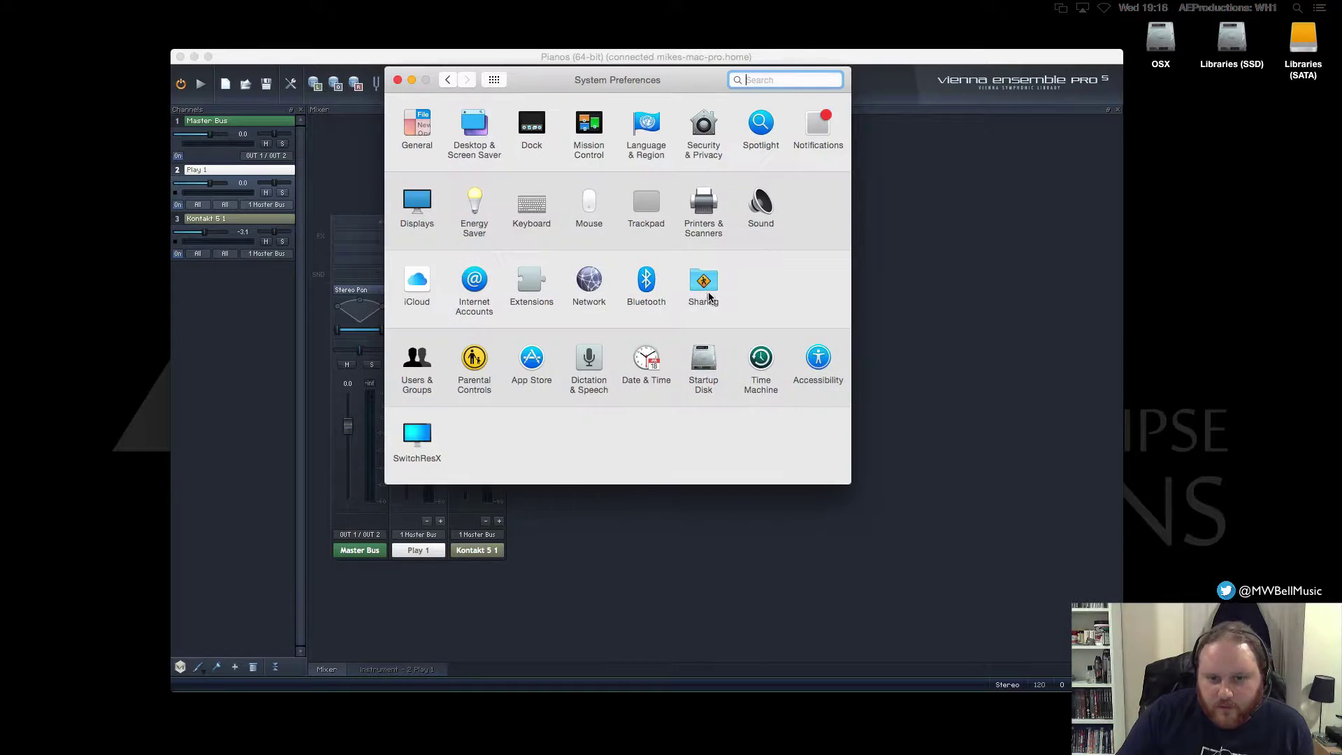
click(705, 282)
click(480, 209)
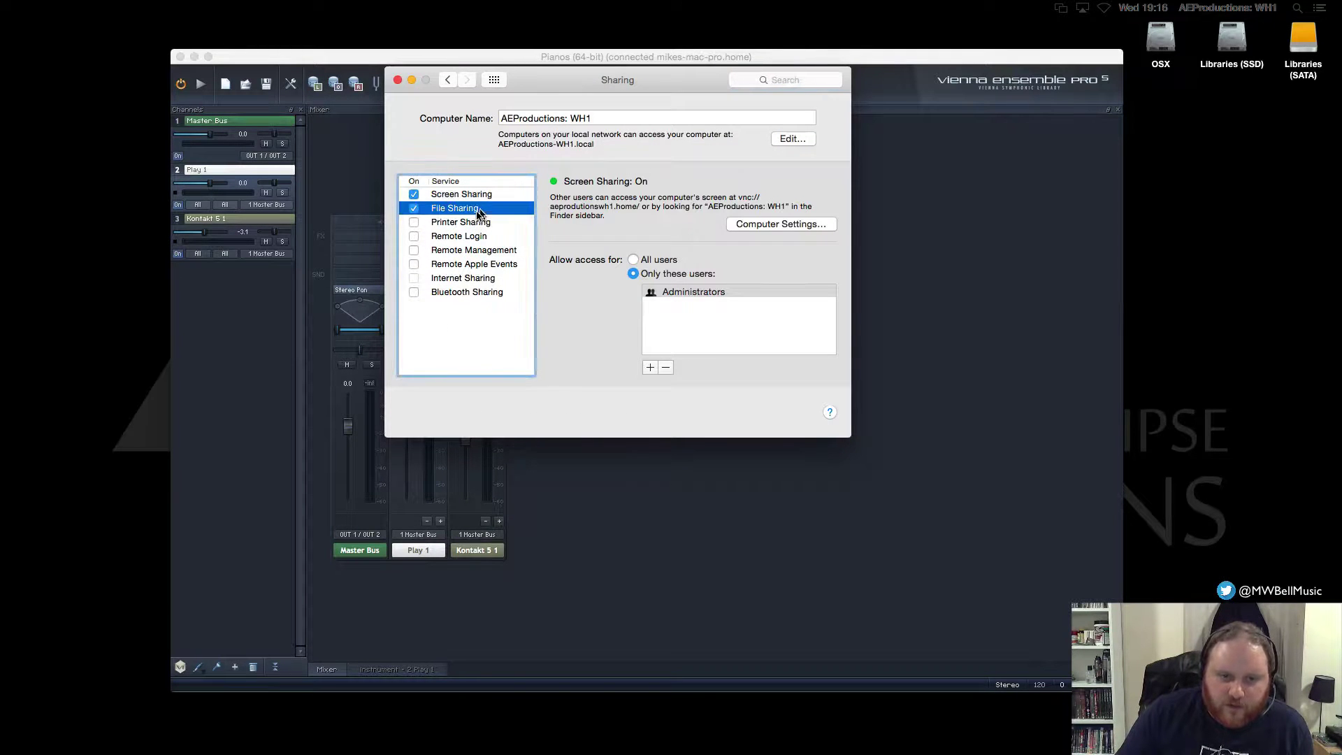
click(469, 195)
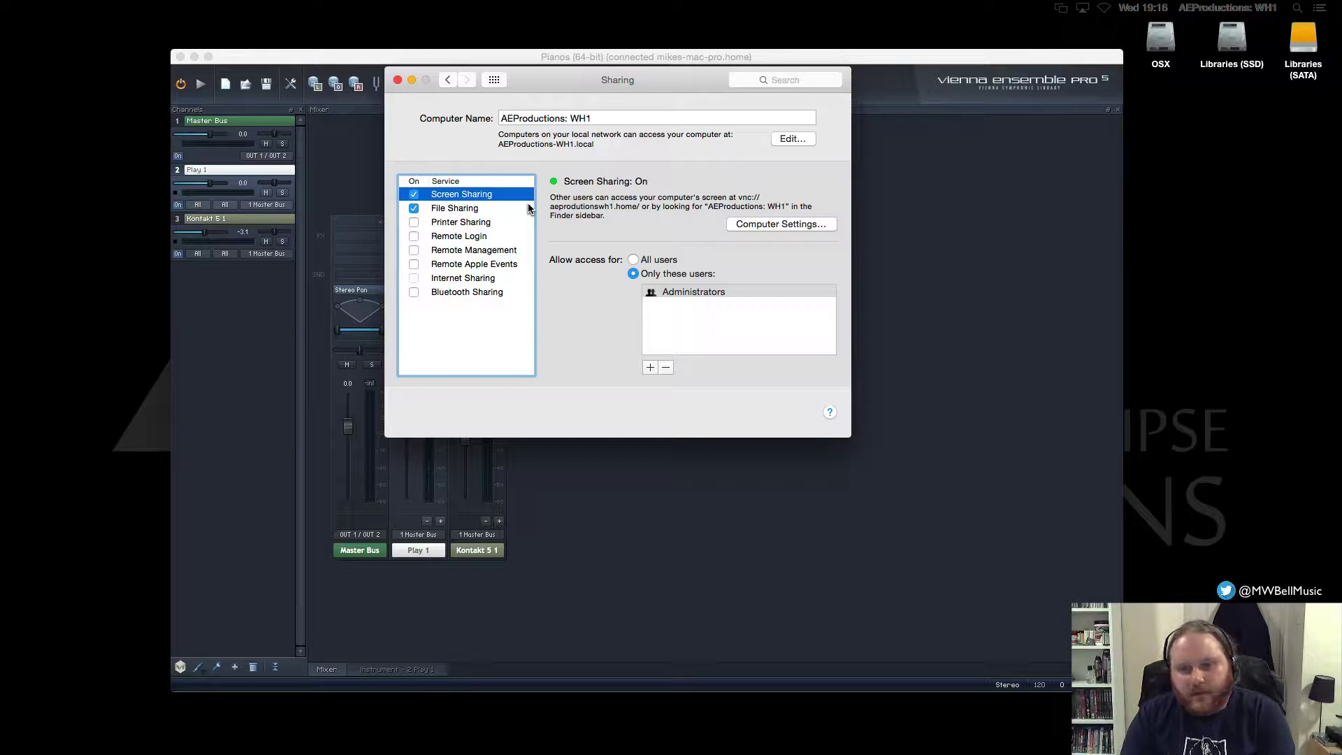
click(396, 82)
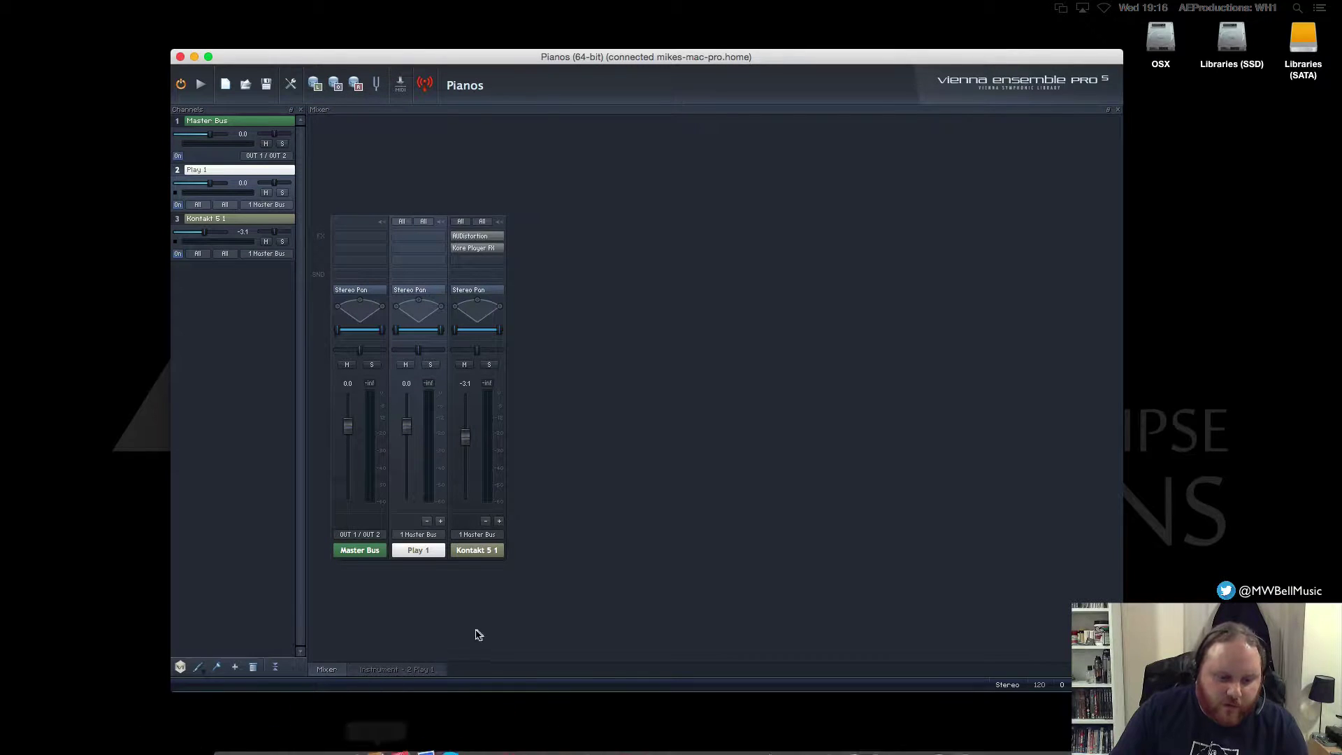
mouse_move(329, 752)
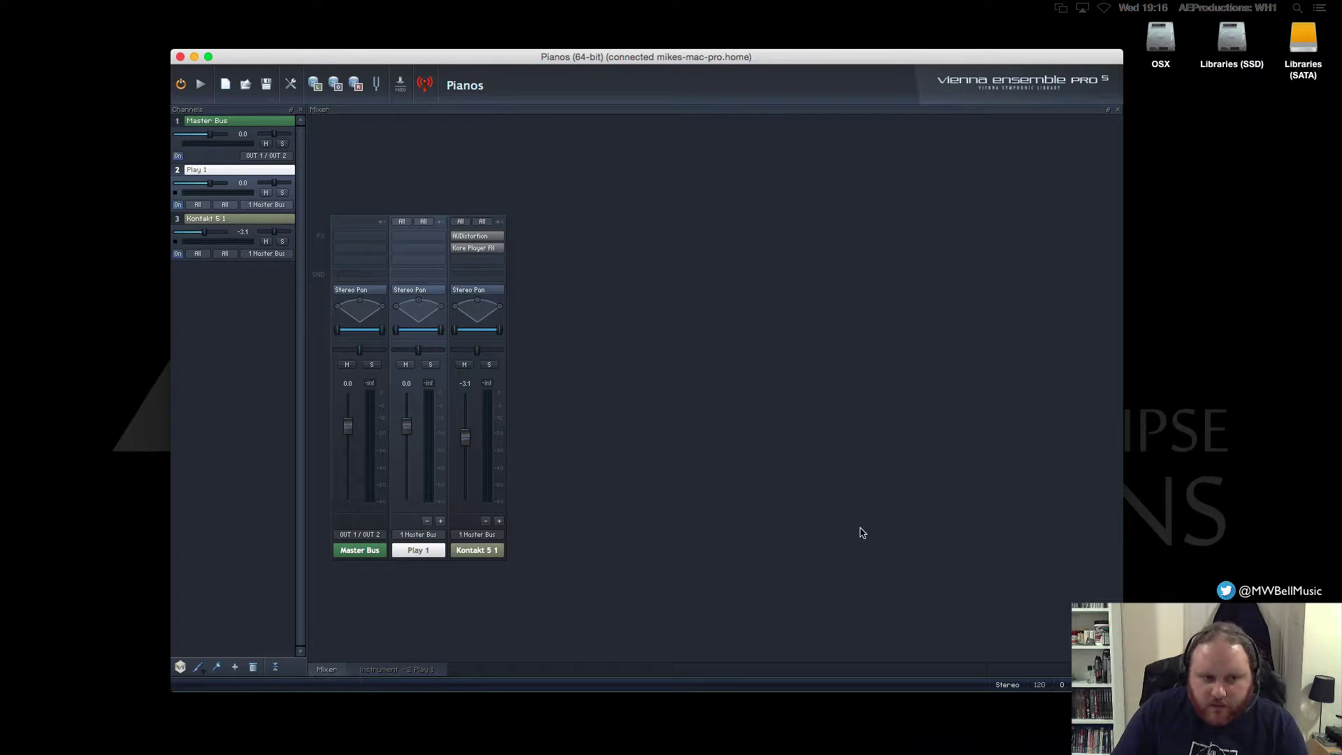
key(super+Tab)
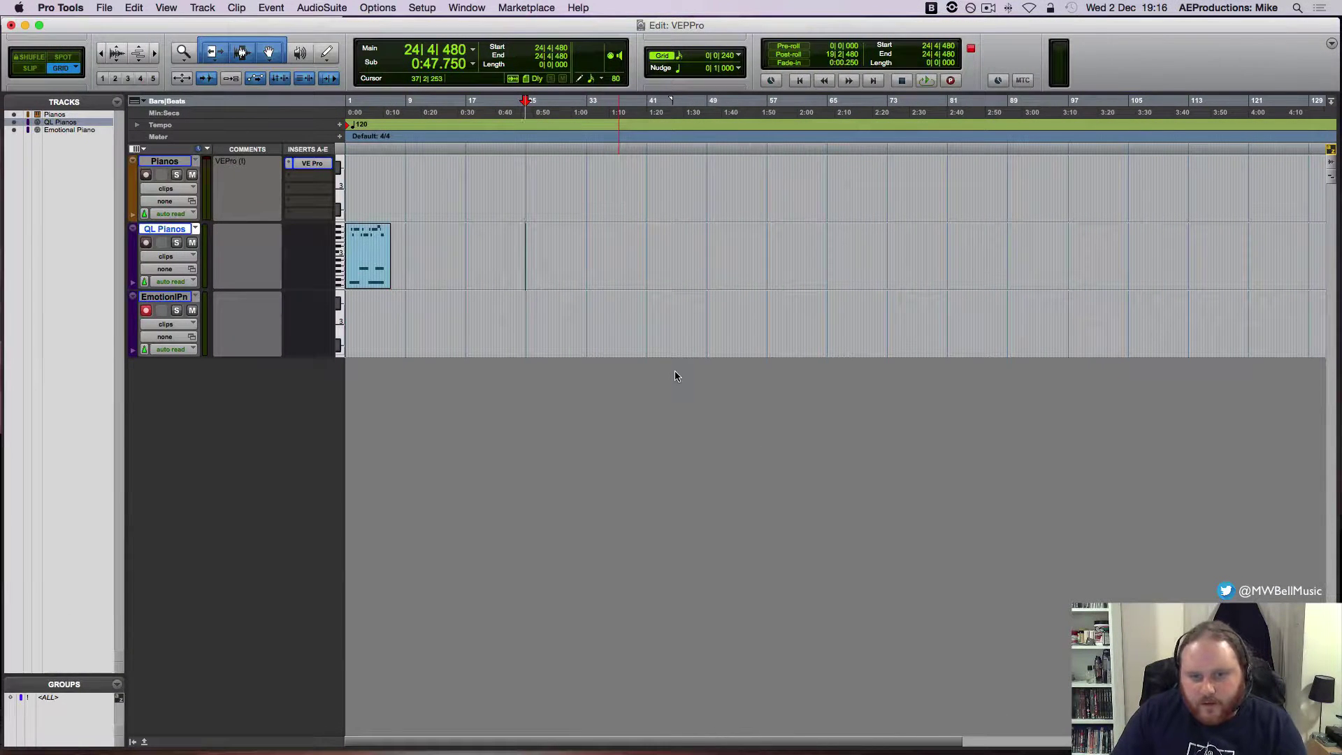
click(579, 241)
click(584, 241)
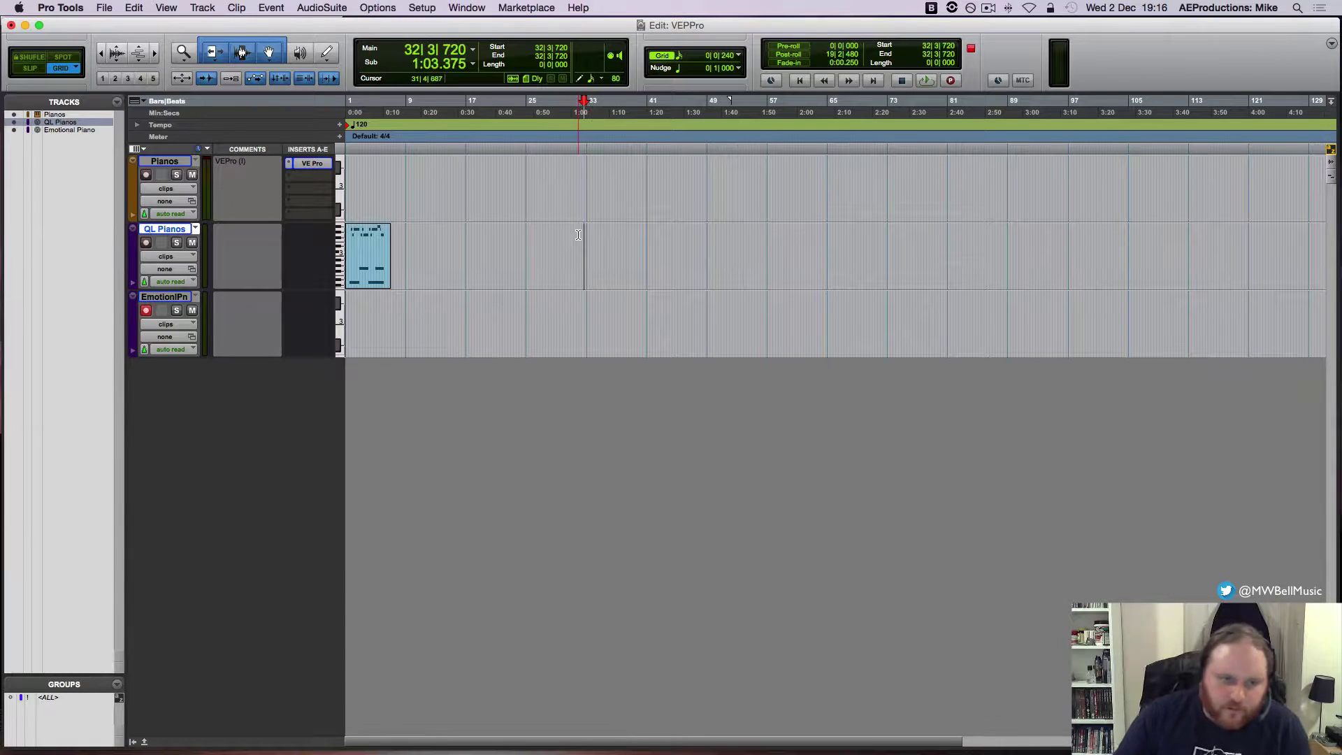
click(466, 252)
click(527, 241)
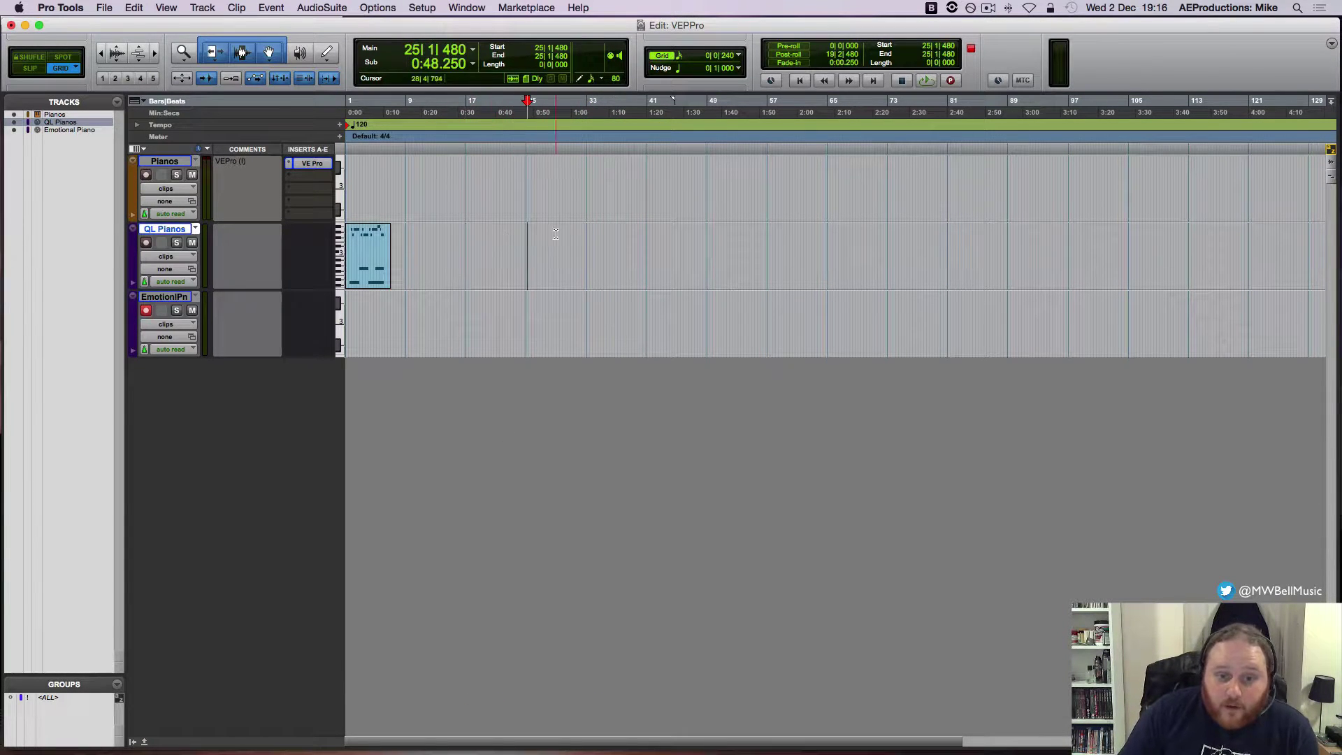
click(588, 235)
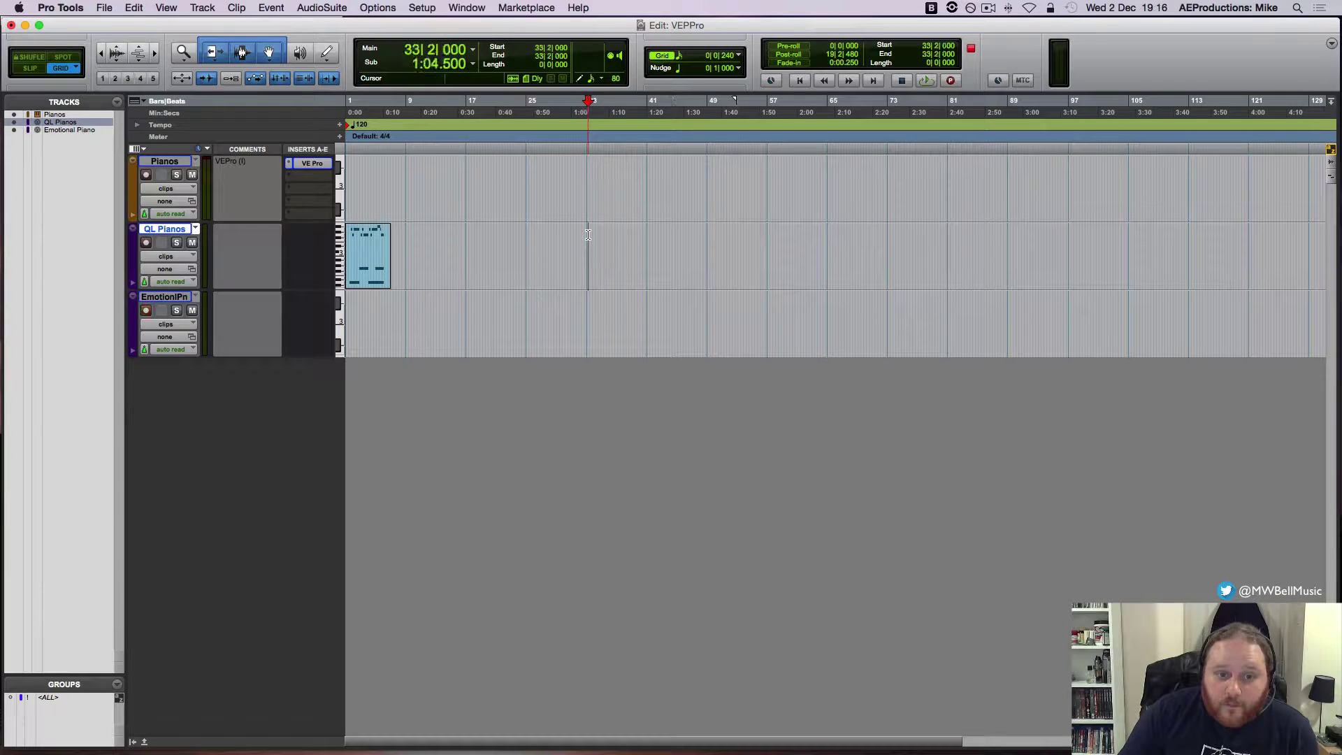
click(649, 241)
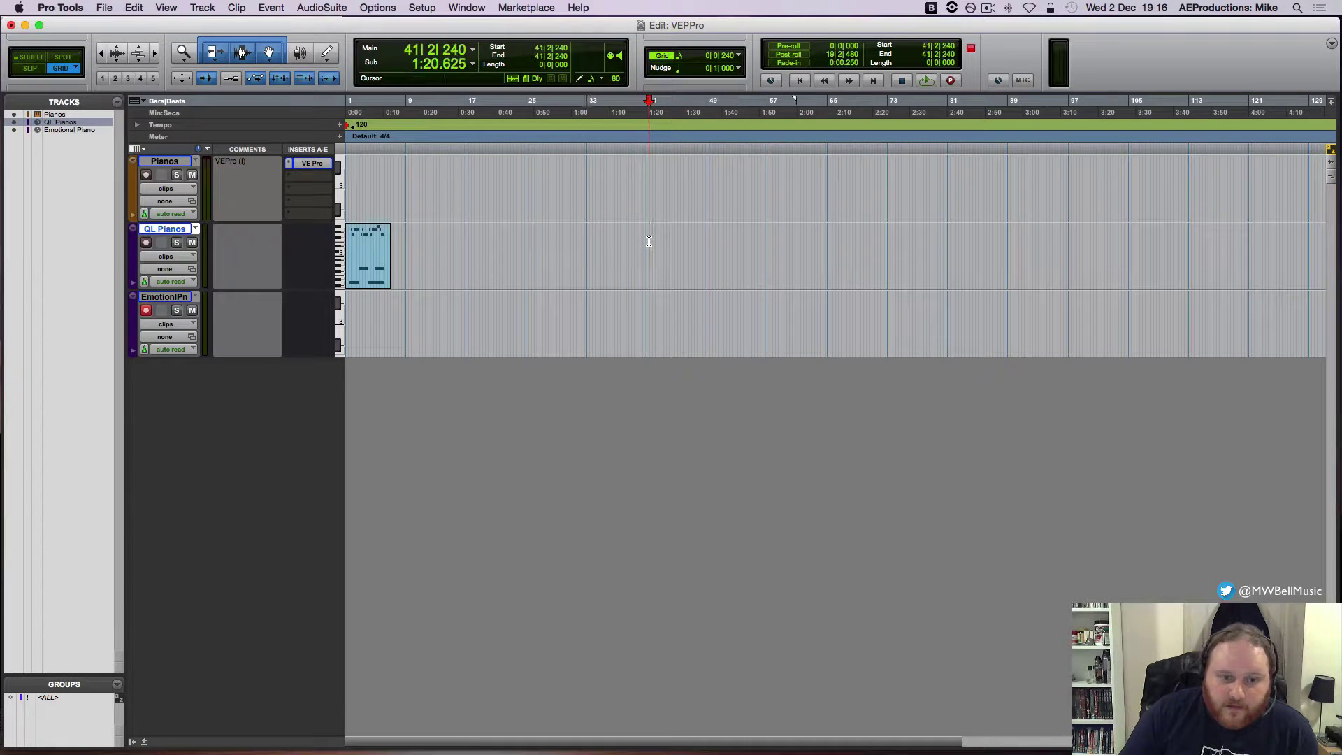
click(586, 252)
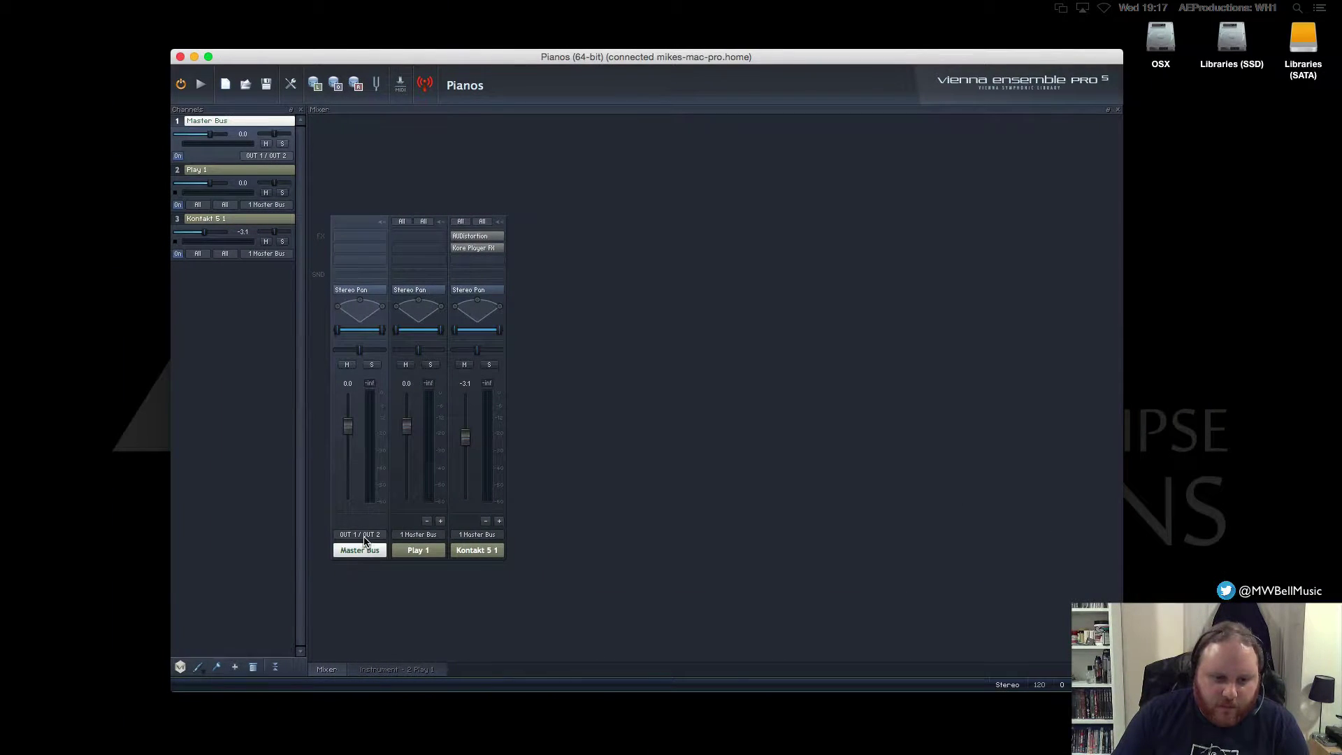
In the server's Pianos instance, examine the output options in Play 1's Browser view and return to the mixer
double_click(417, 550)
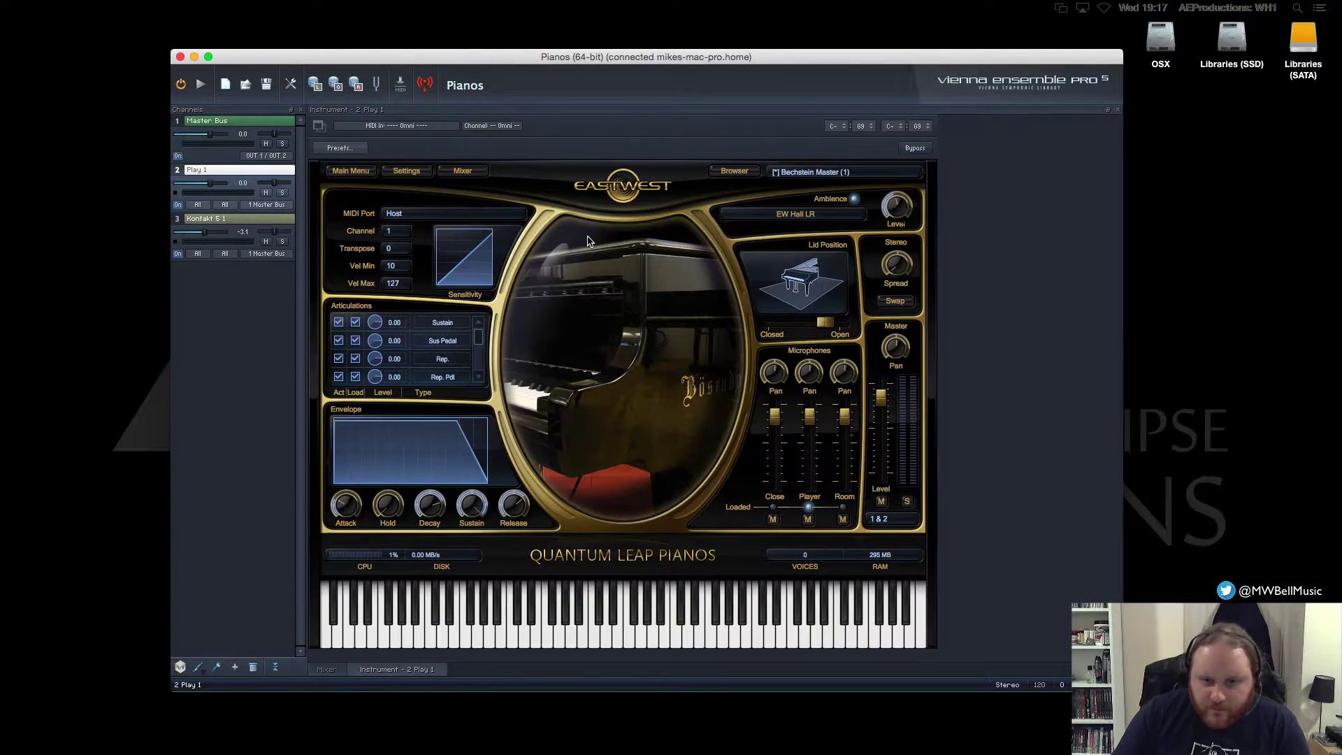
click(744, 173)
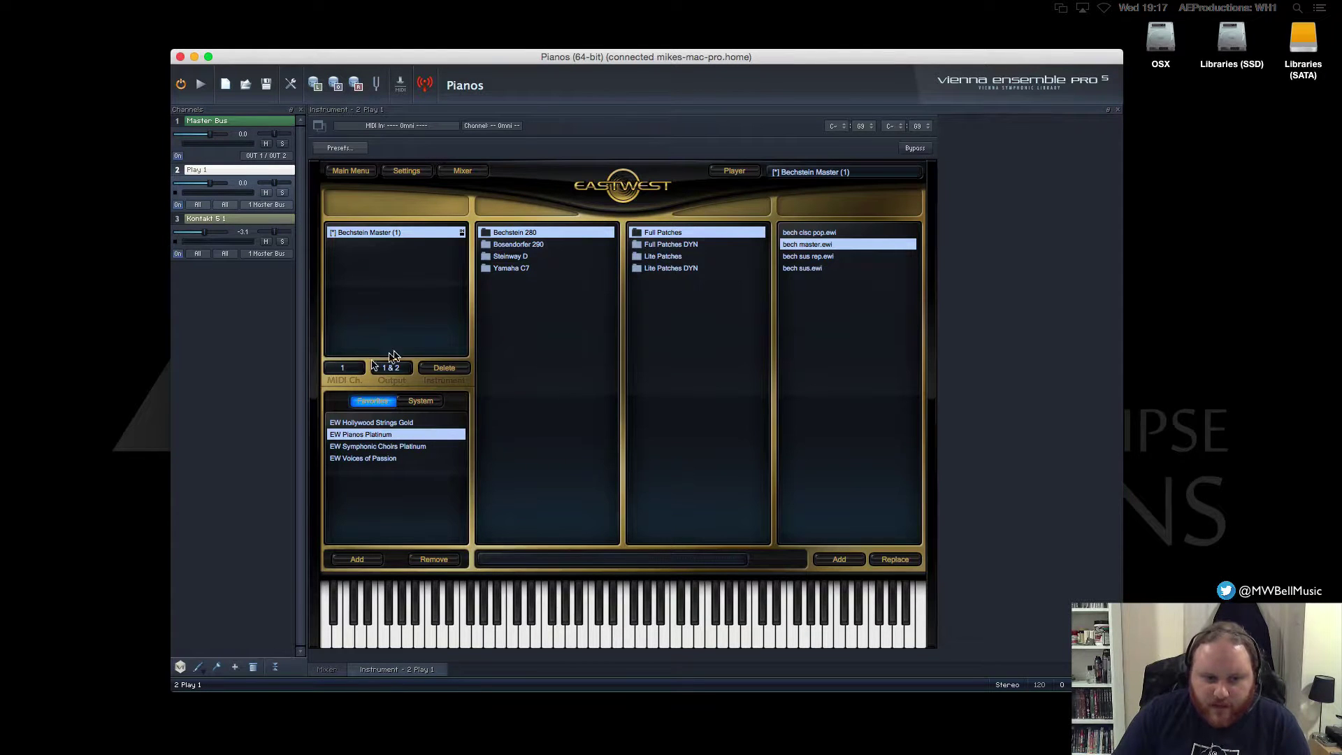
click(395, 370)
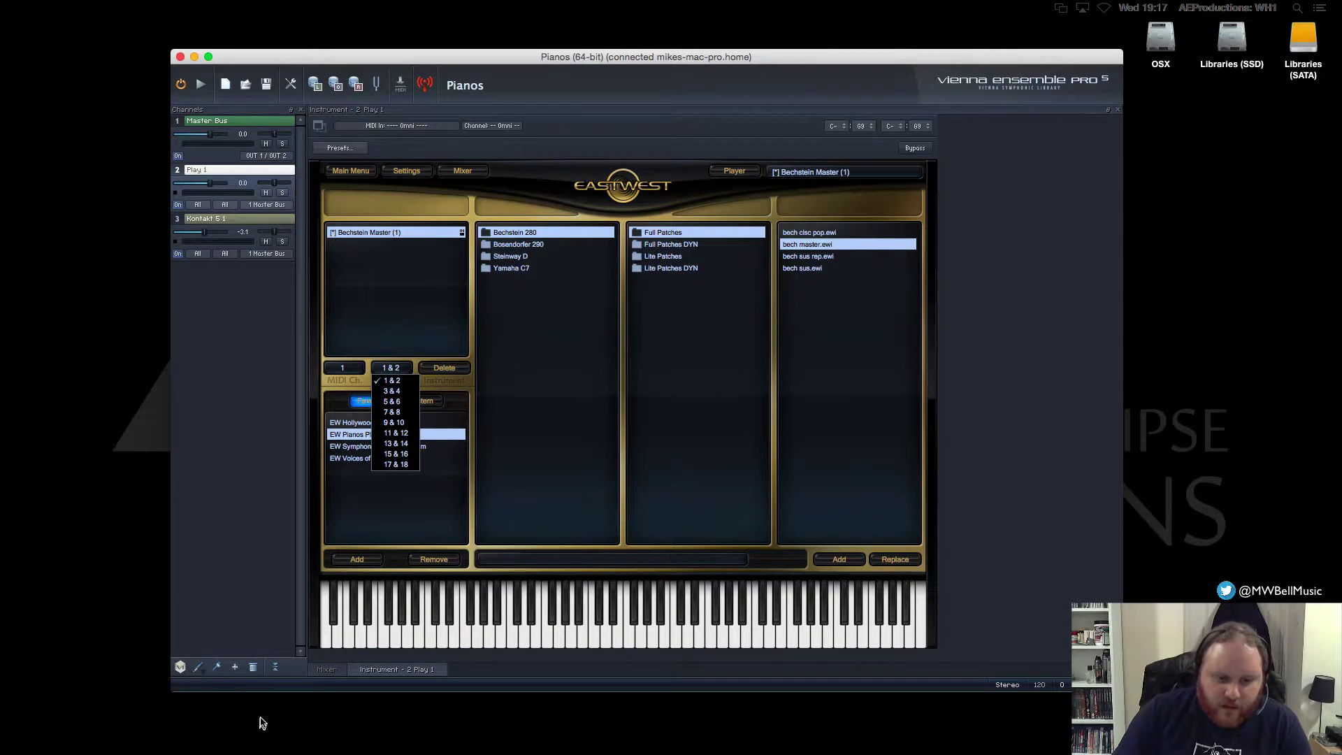
click(326, 670)
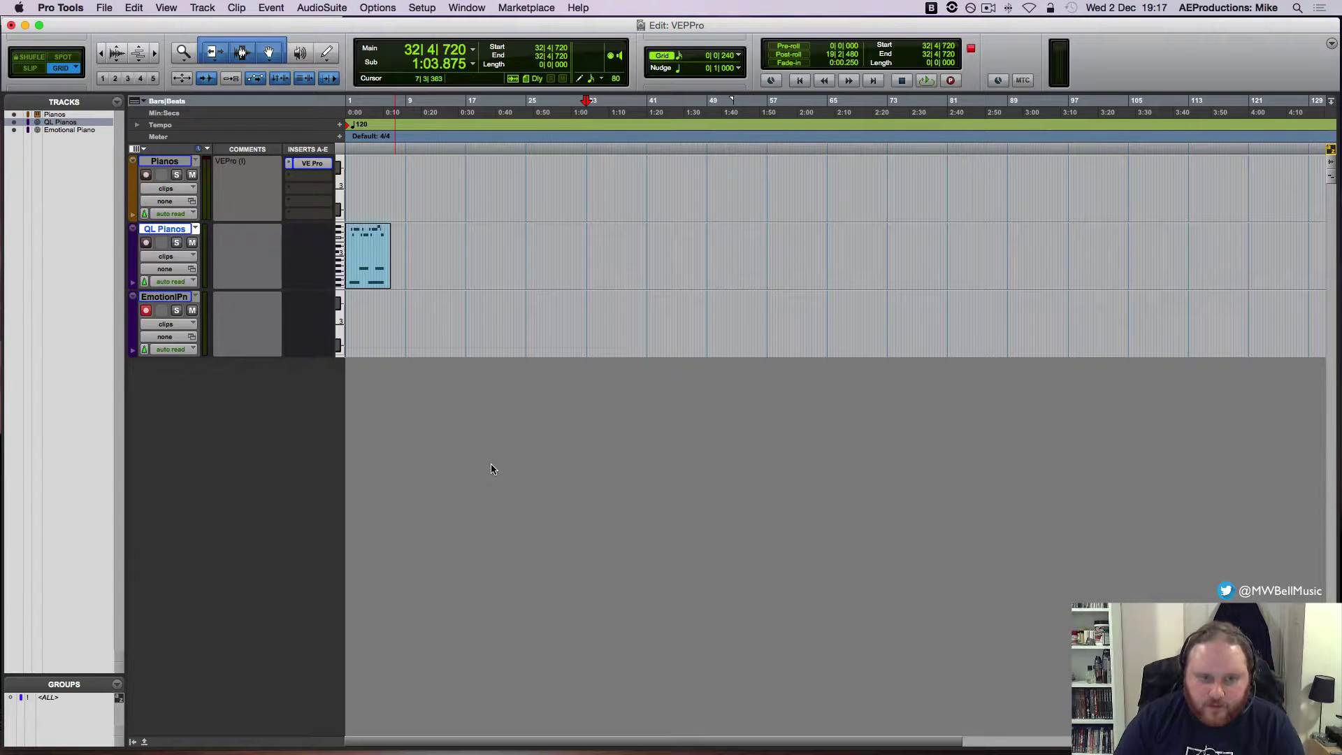
click(361, 300)
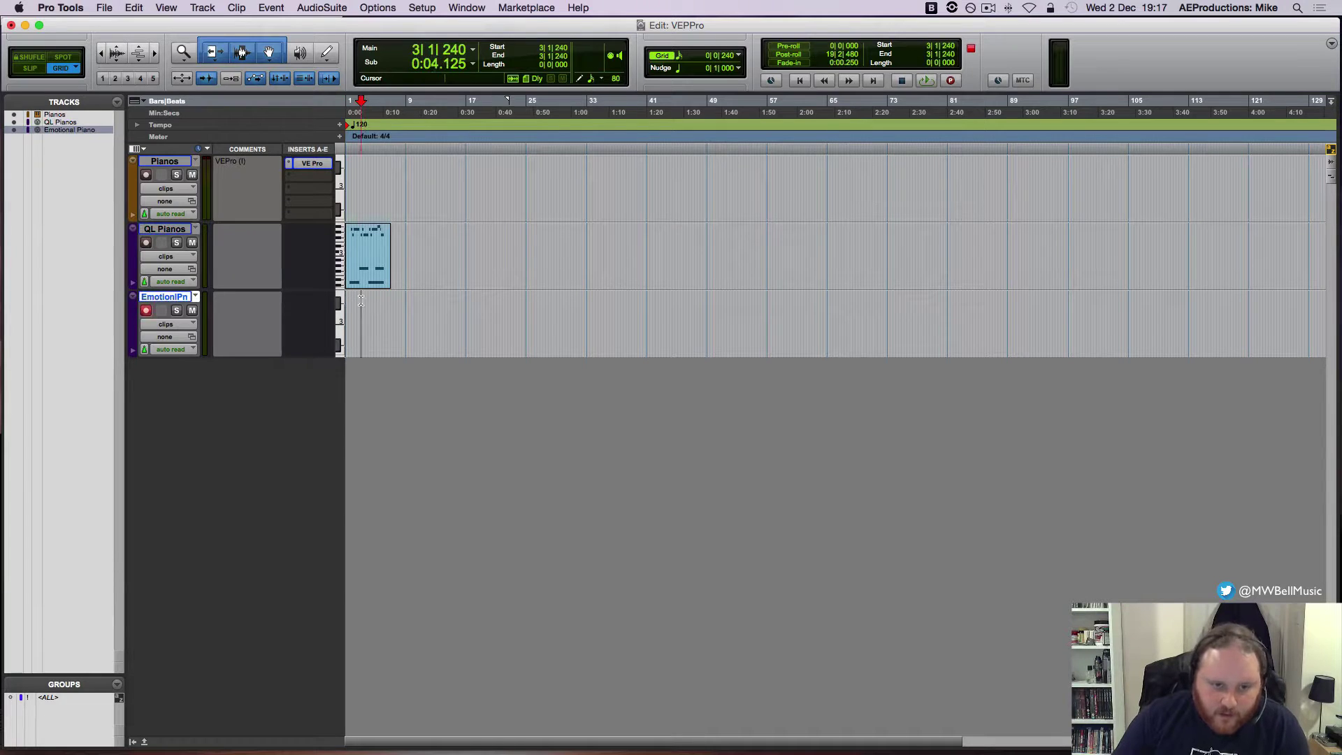
click(368, 305)
click(385, 306)
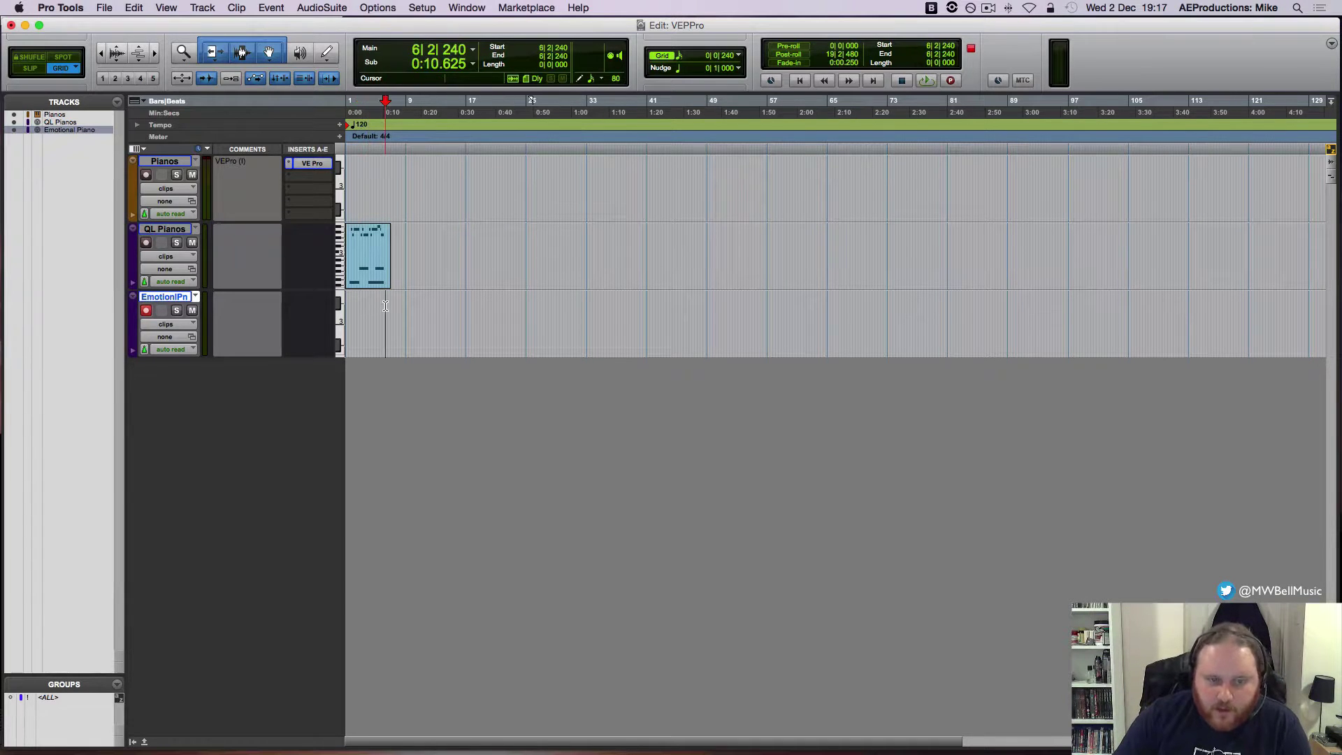
click(428, 306)
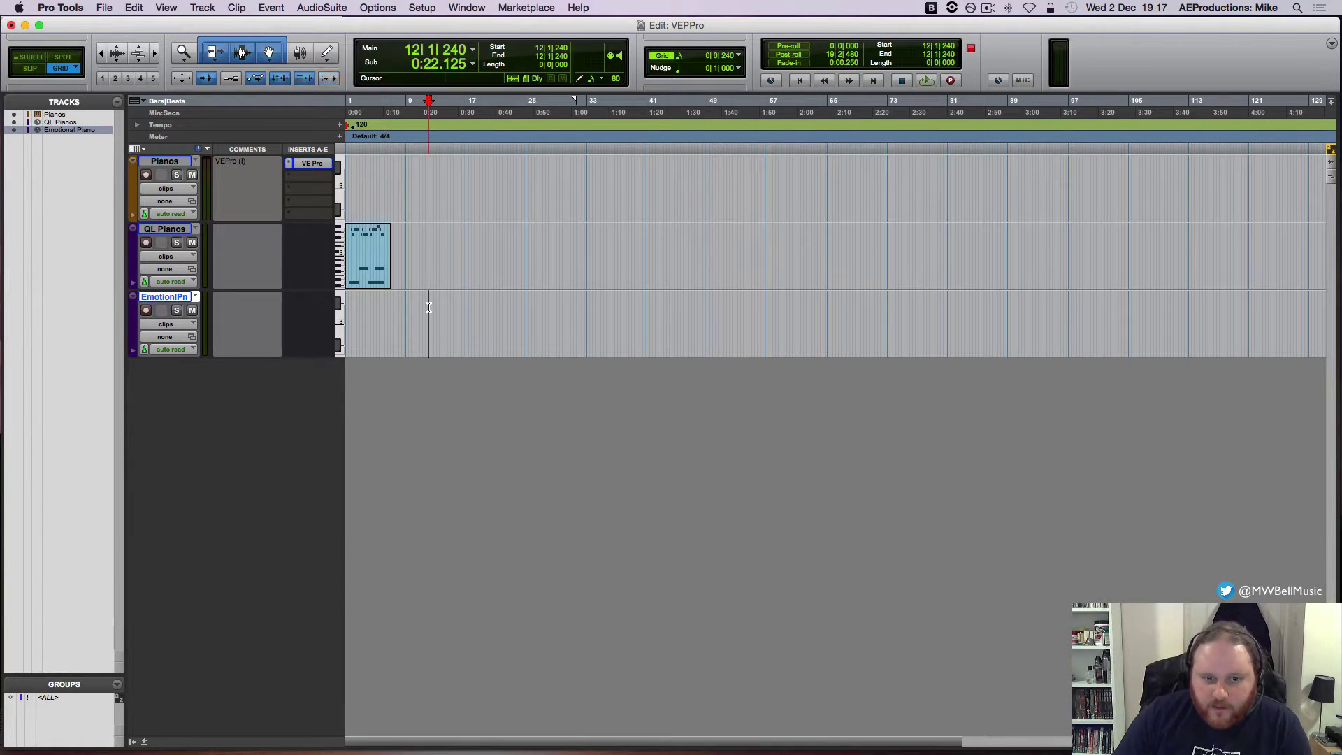
click(464, 307)
click(497, 304)
click(523, 301)
click(531, 305)
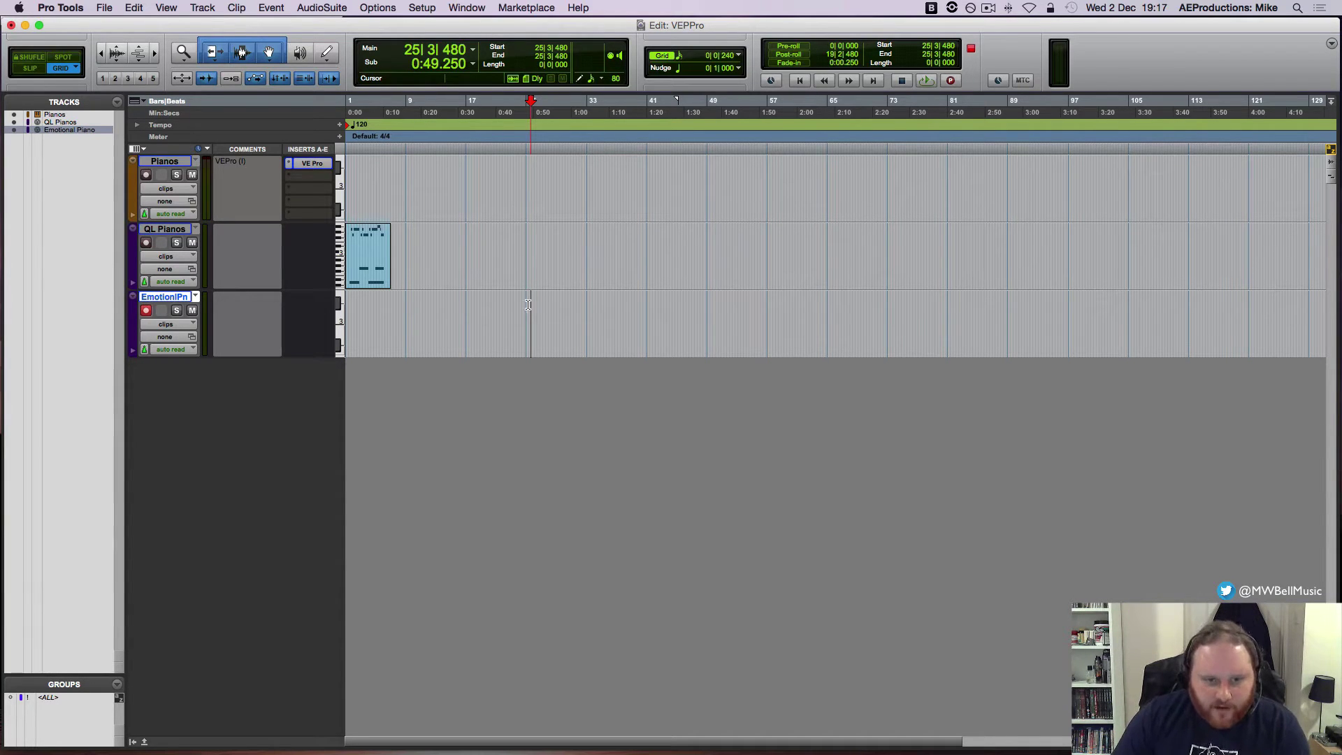
click(523, 307)
click(624, 318)
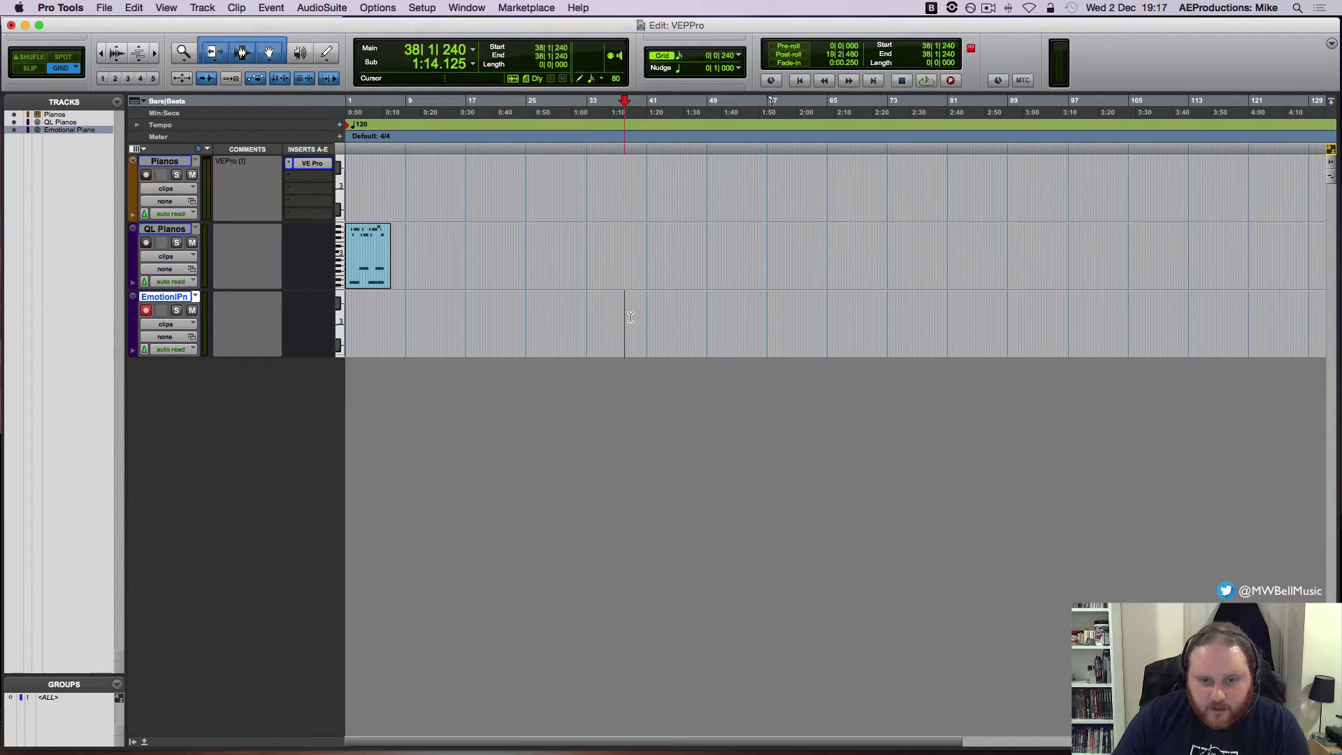
click(650, 316)
click(706, 315)
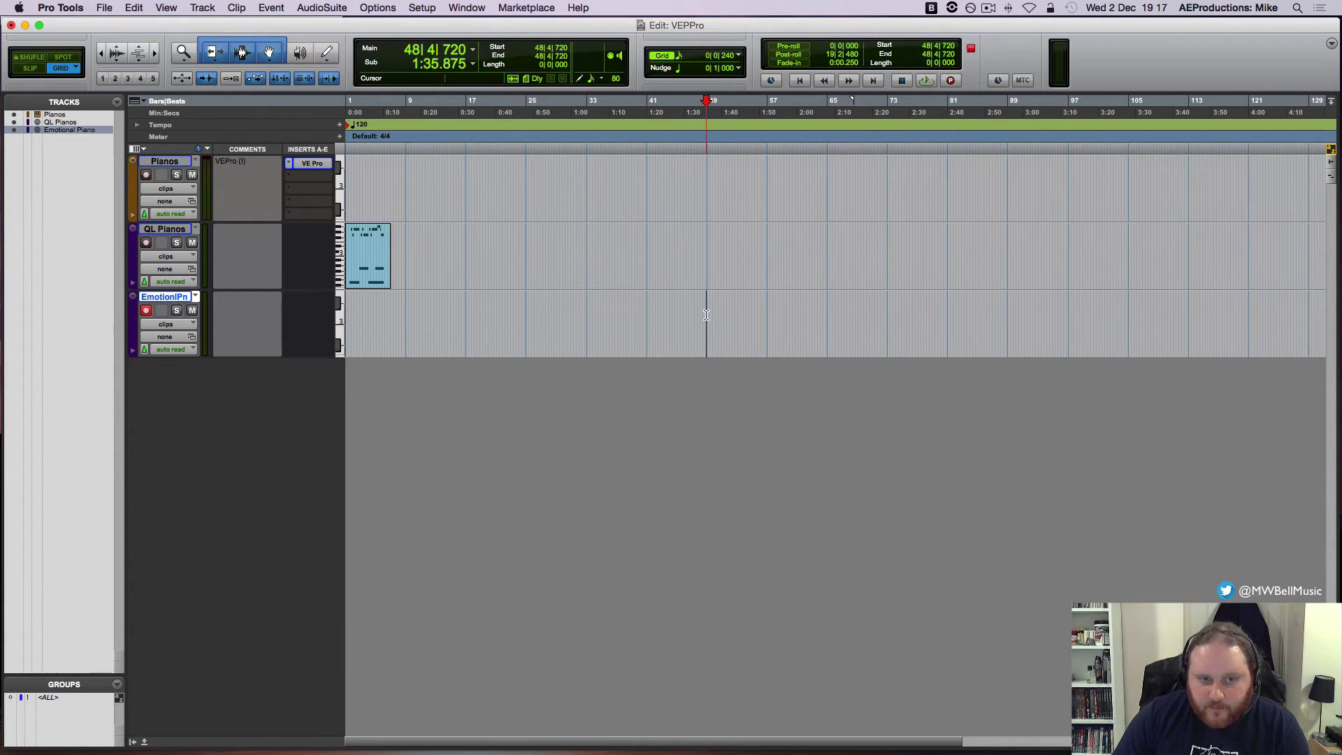
click(764, 316)
click(767, 315)
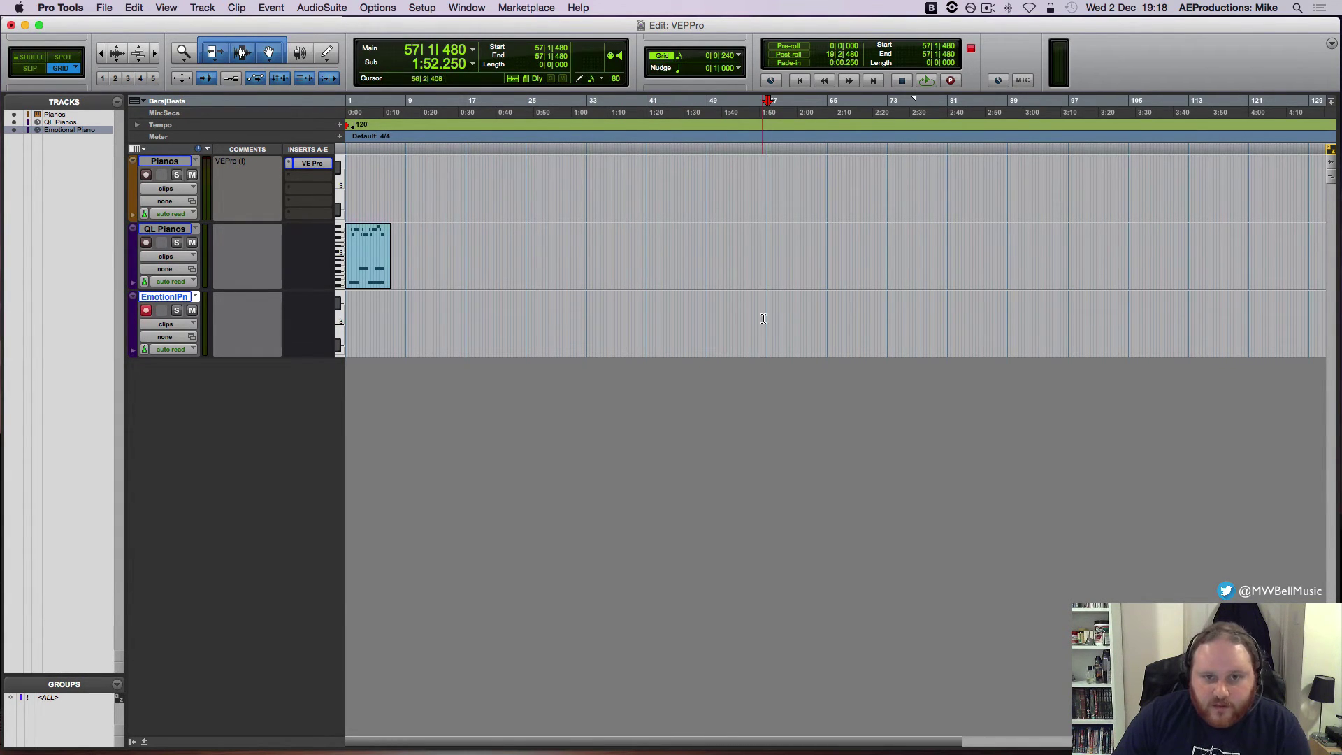